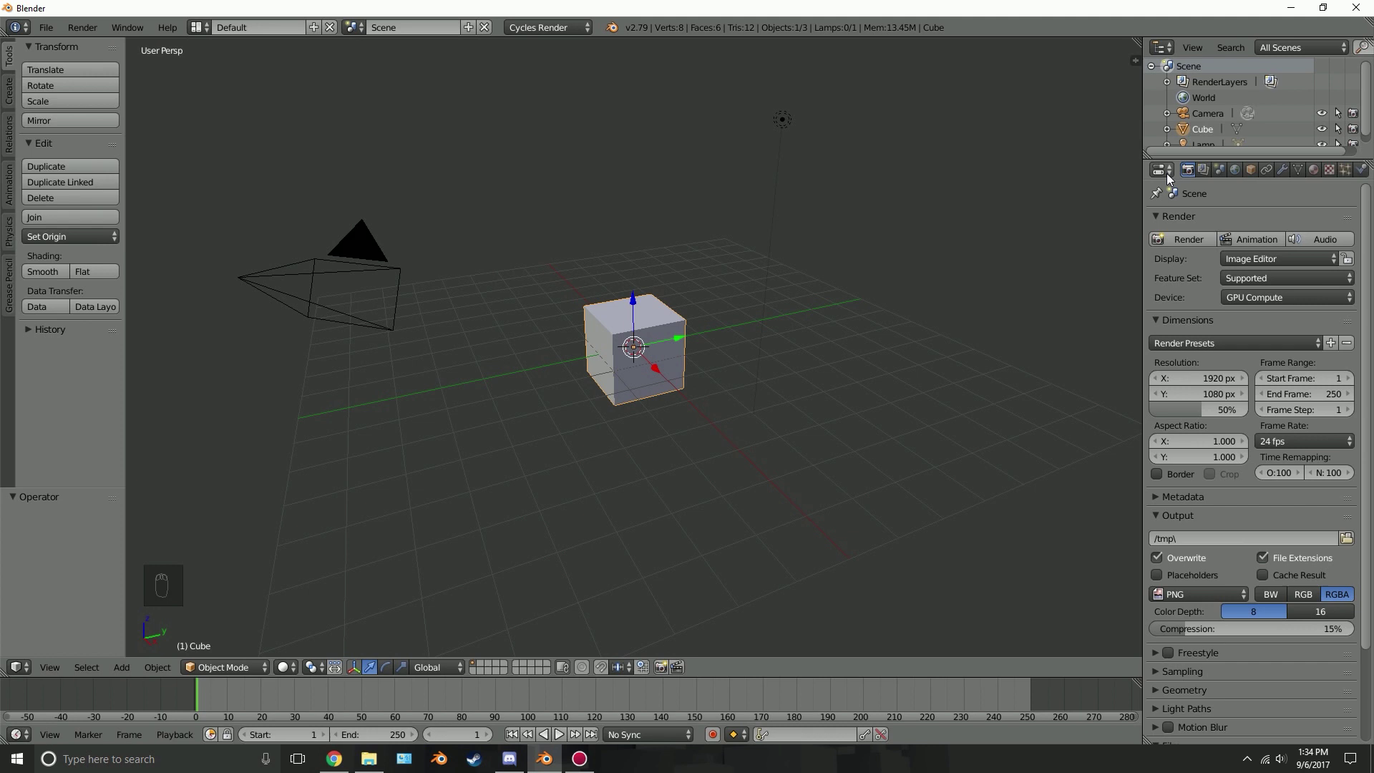
Check the Render Layers and Render settings and orbit around the default cube.
{"action": "left_click", "coordinate": [1203, 170]}
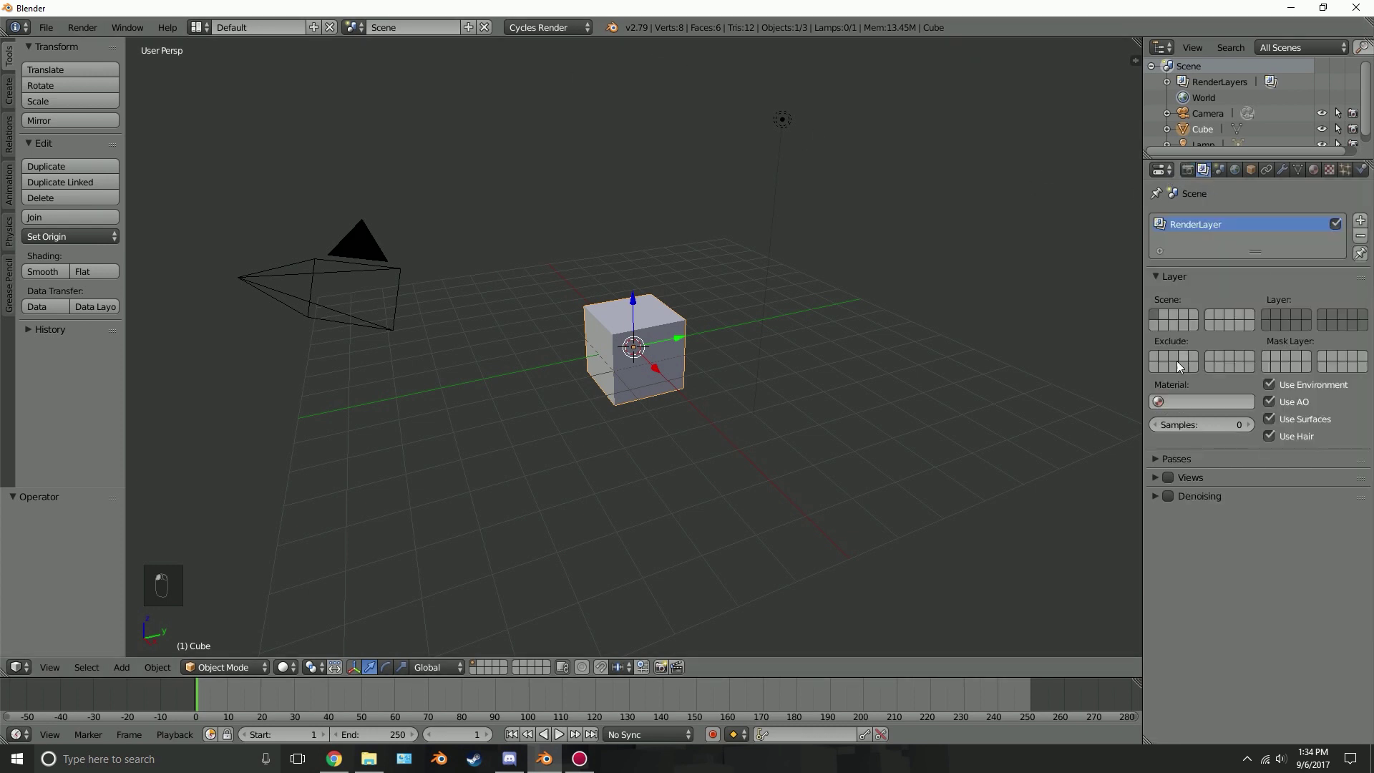
{"action": "left_click", "coordinate": [1187, 169]}
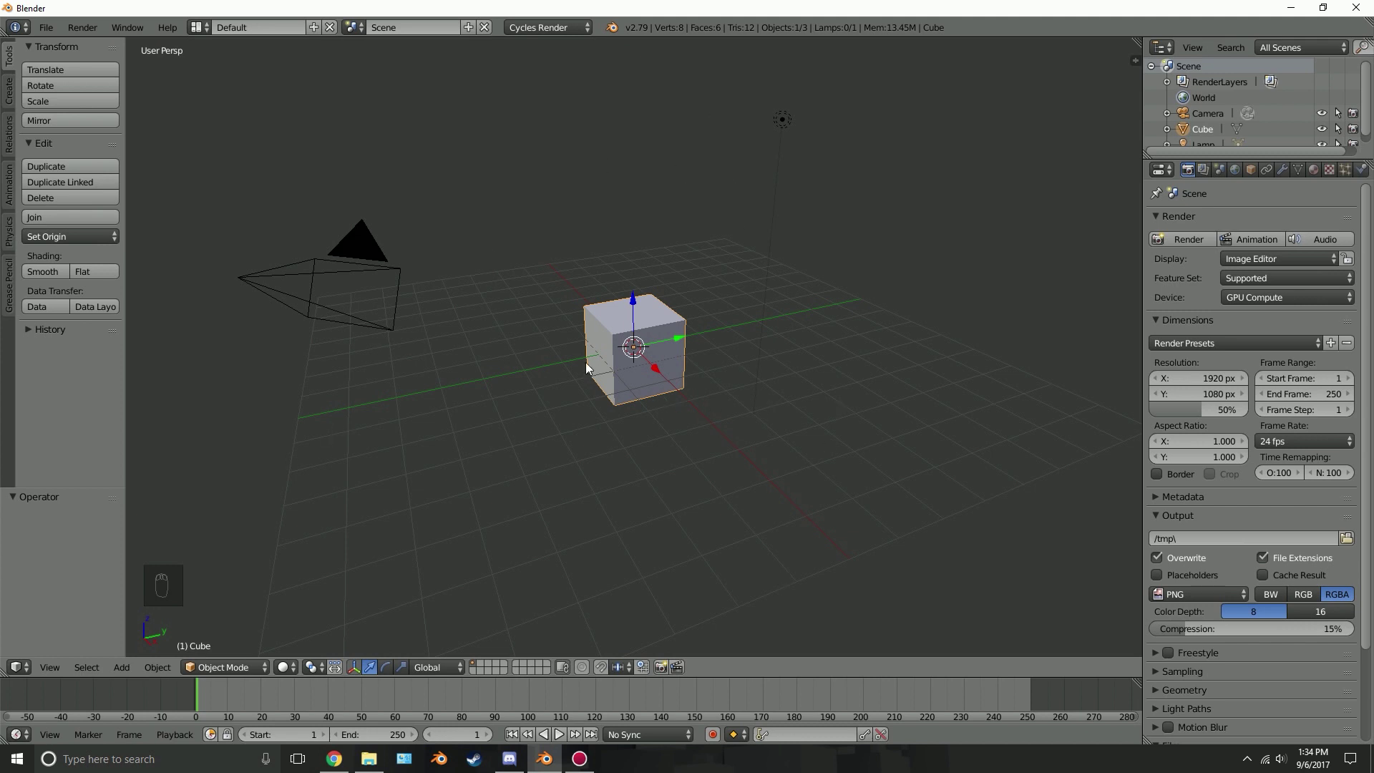
{"action": "mouse_move", "coordinate": [585, 361]}
{"action": "middle_mouse_down"}
{"action": "mouse_move", "coordinate": [501, 359]}
{"action": "mouse_move", "coordinate": [589, 362]}
{"action": "mouse_move", "coordinate": [576, 320]}
{"action": "mouse_move", "coordinate": [631, 325]}
{"action": "middle_mouse_up"}
Delete the default cube, add a text object and rotate it 90° about X.
{"action": "key", "text": "x"}
{"action": "left_click", "coordinate": [630, 326]}
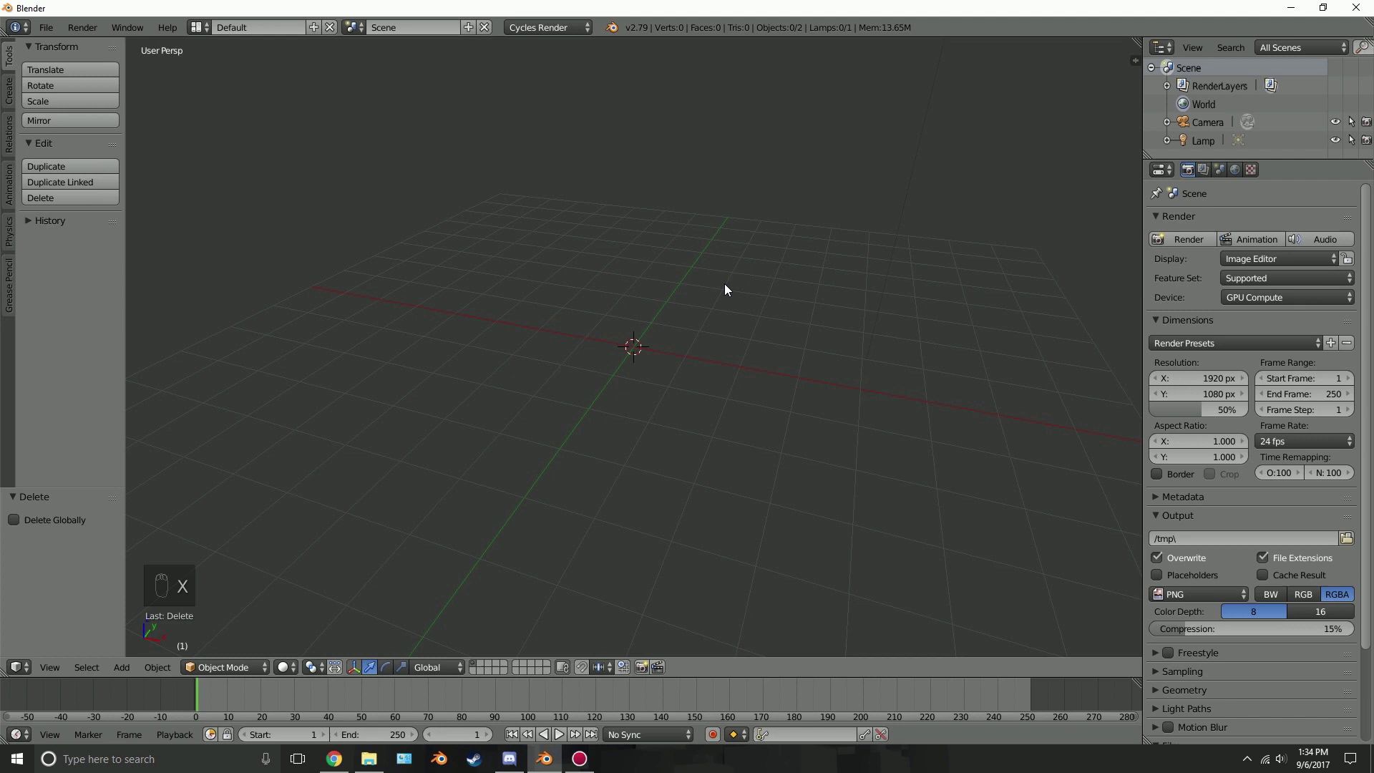
{"action": "key", "text": "shift+a"}
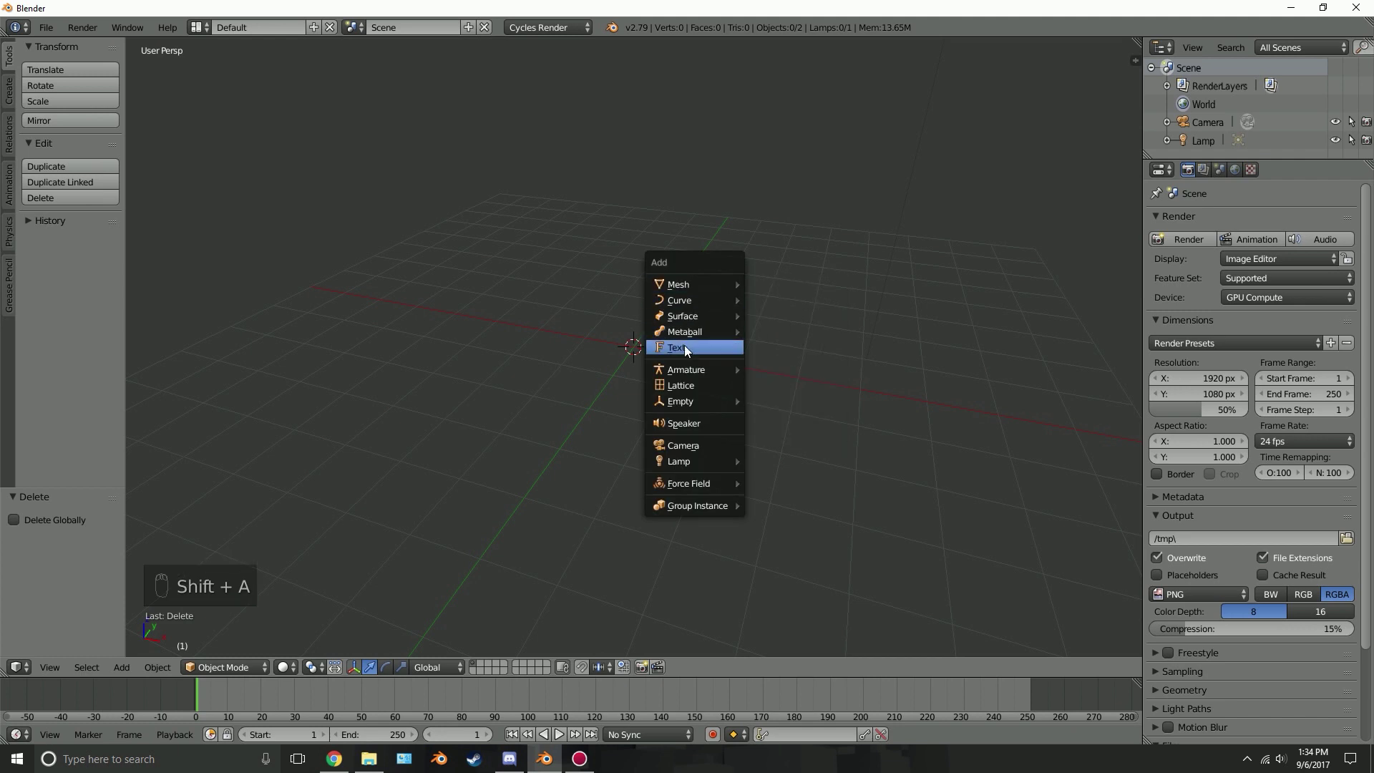
{"action": "left_click", "coordinate": [684, 345]}
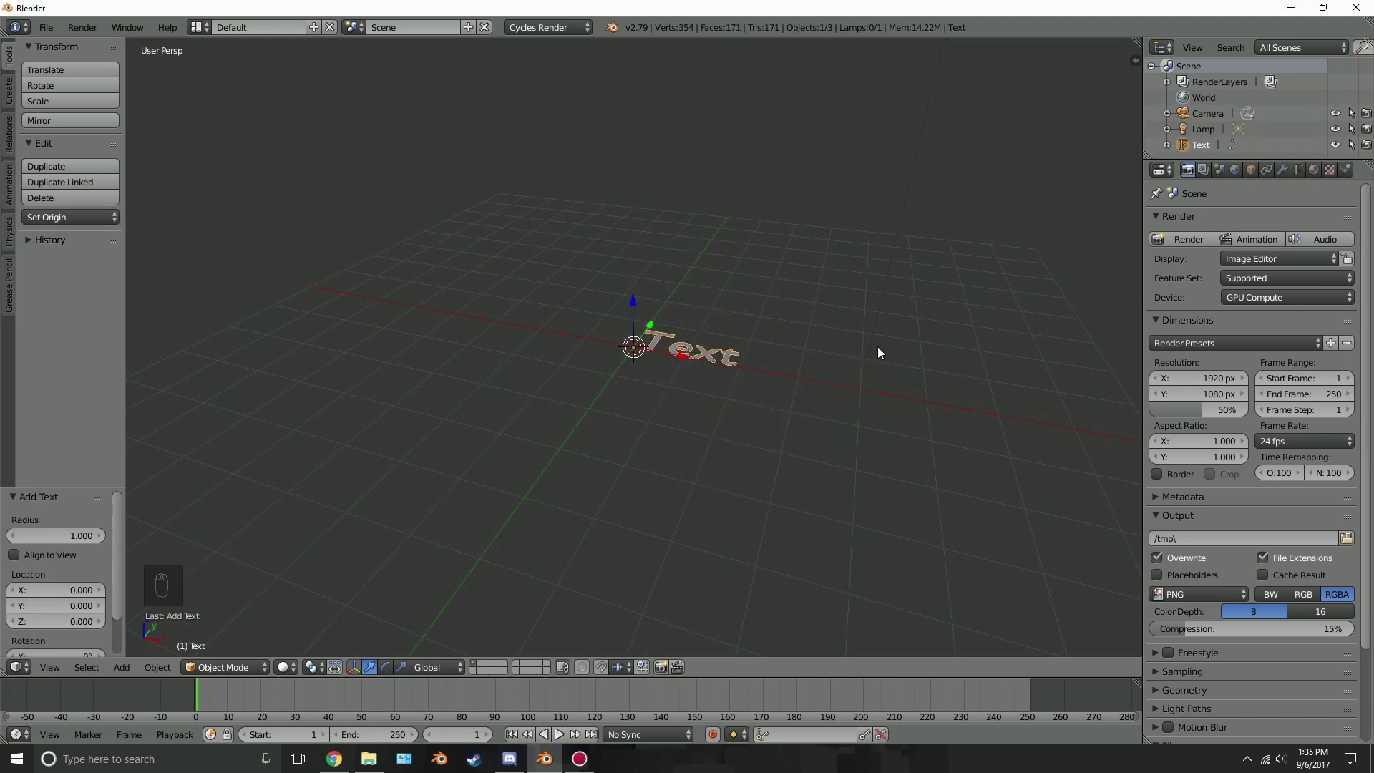
{"action": "key", "text": "r"}
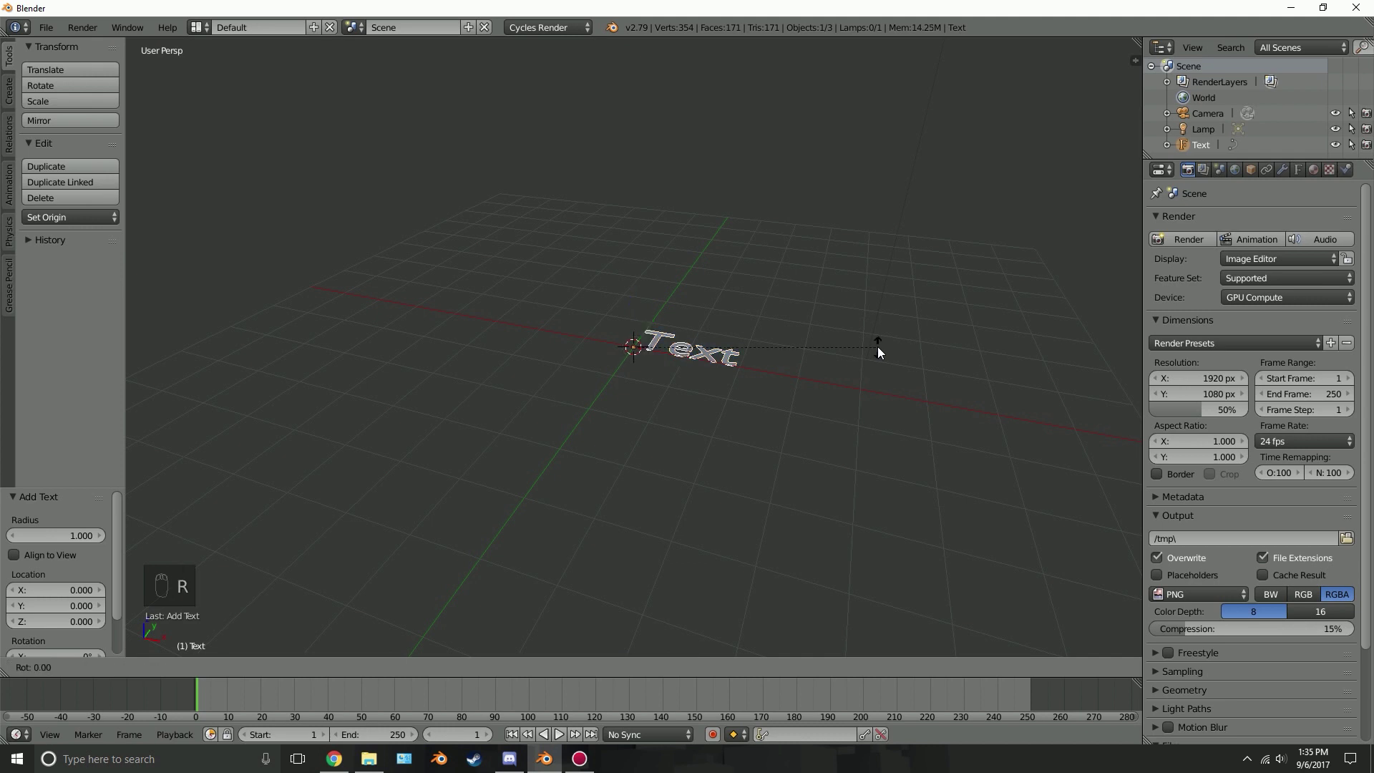
{"action": "type", "text": "x"}
{"action": "type", "text": "90"}
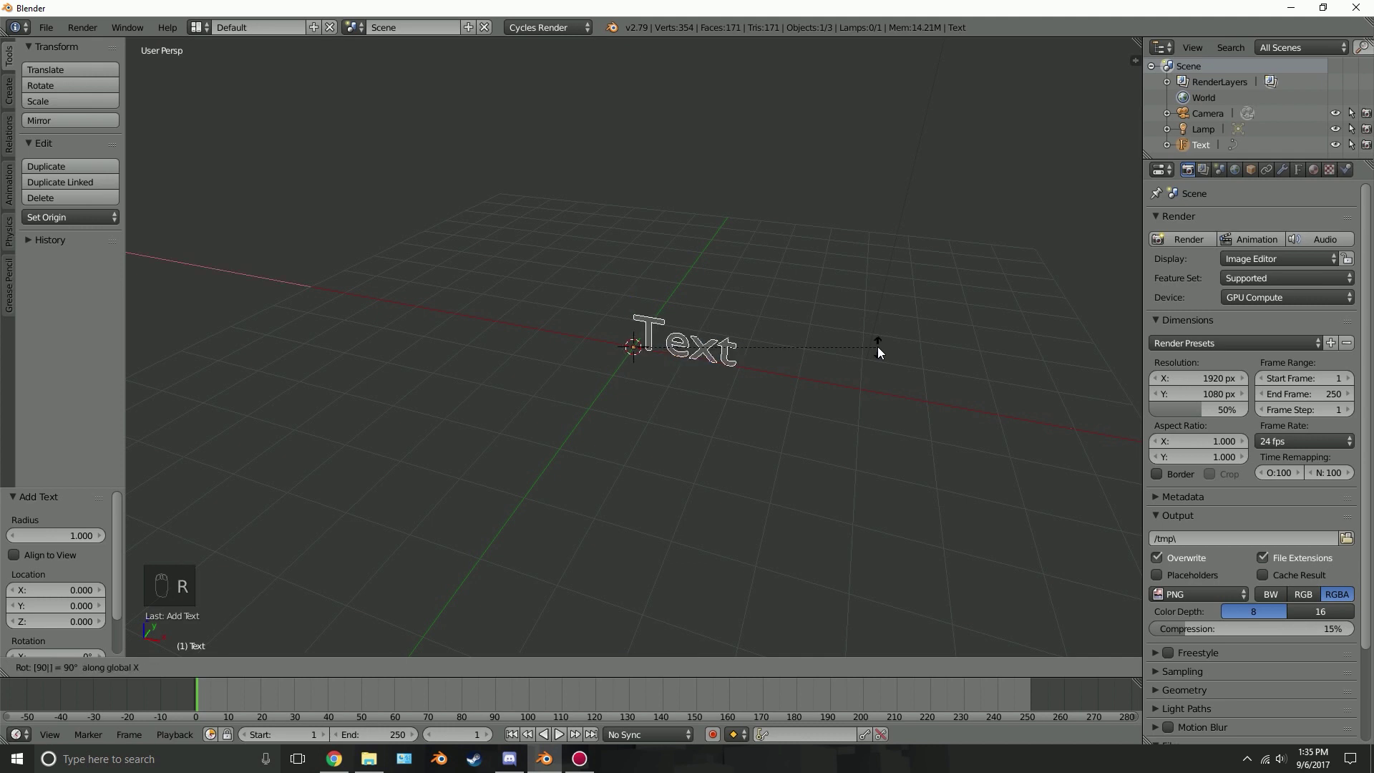
{"action": "key", "text": "Return"}
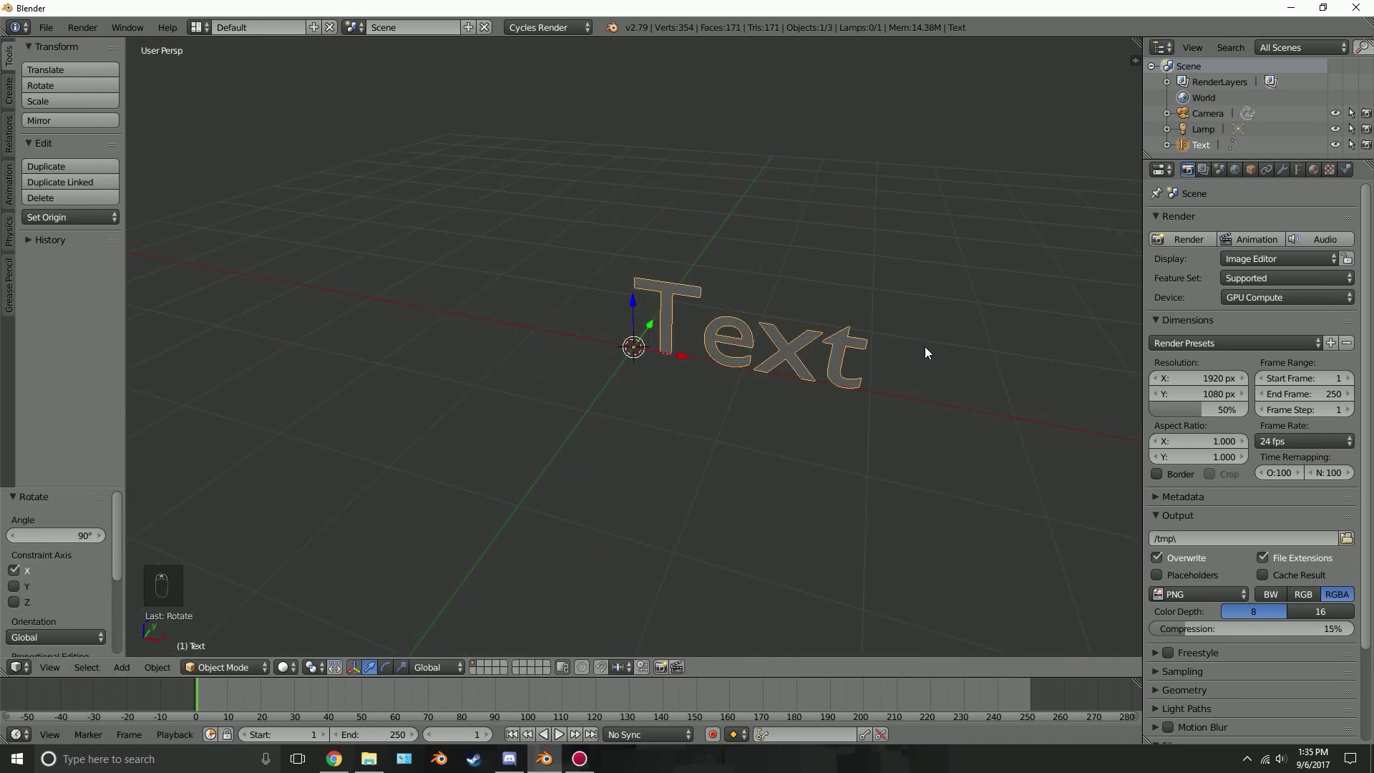
Edit the text object's characters so it reads 'TEXT' in capitals, then view it from another angle.
{"action": "middle_click_drag", "start_coordinate": [924, 347], "coordinate": [769, 350]}
{"action": "key", "text": "Tab"}
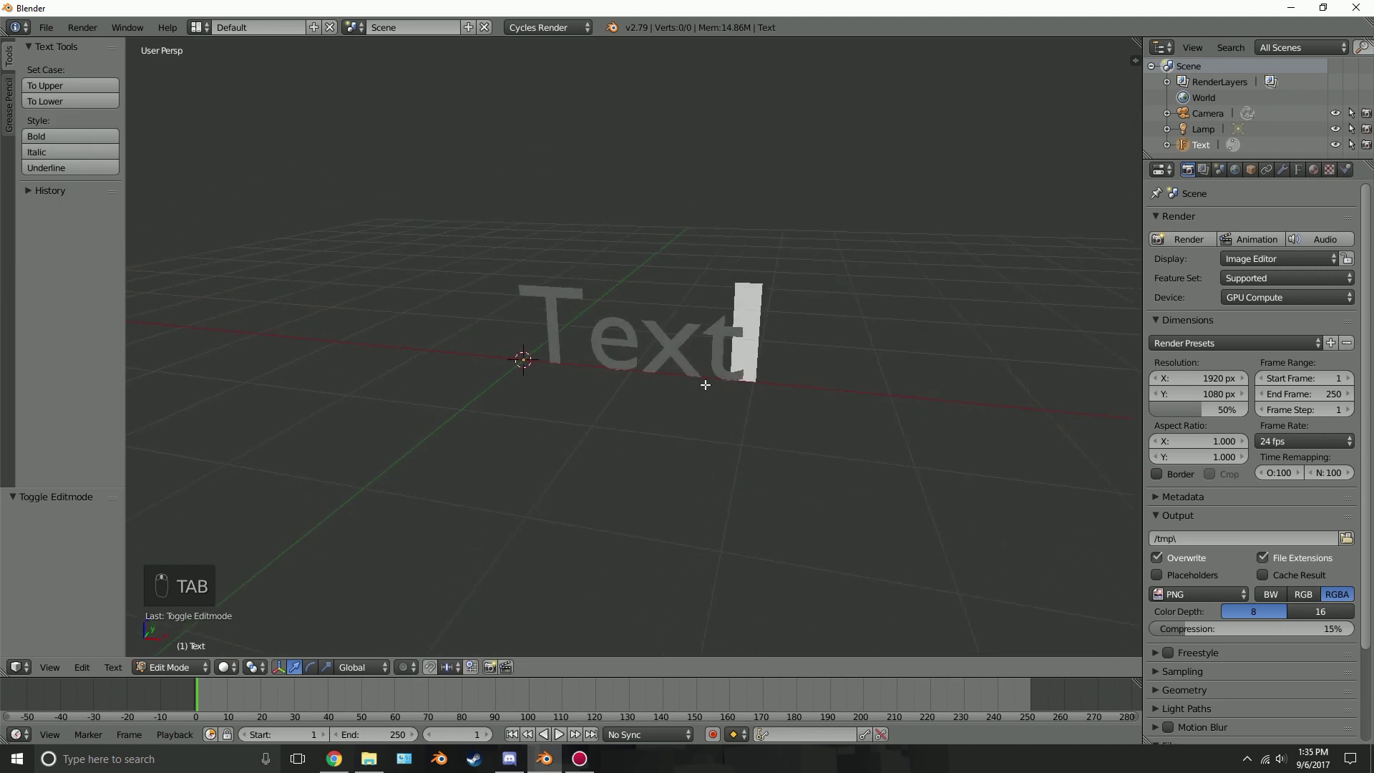
{"action": "key", "text": "BackSpace"}
{"action": "key", "text": "BackSpace"}
{"action": "key", "text": "BackSpace"}
{"action": "key", "text": "BackSpace"}
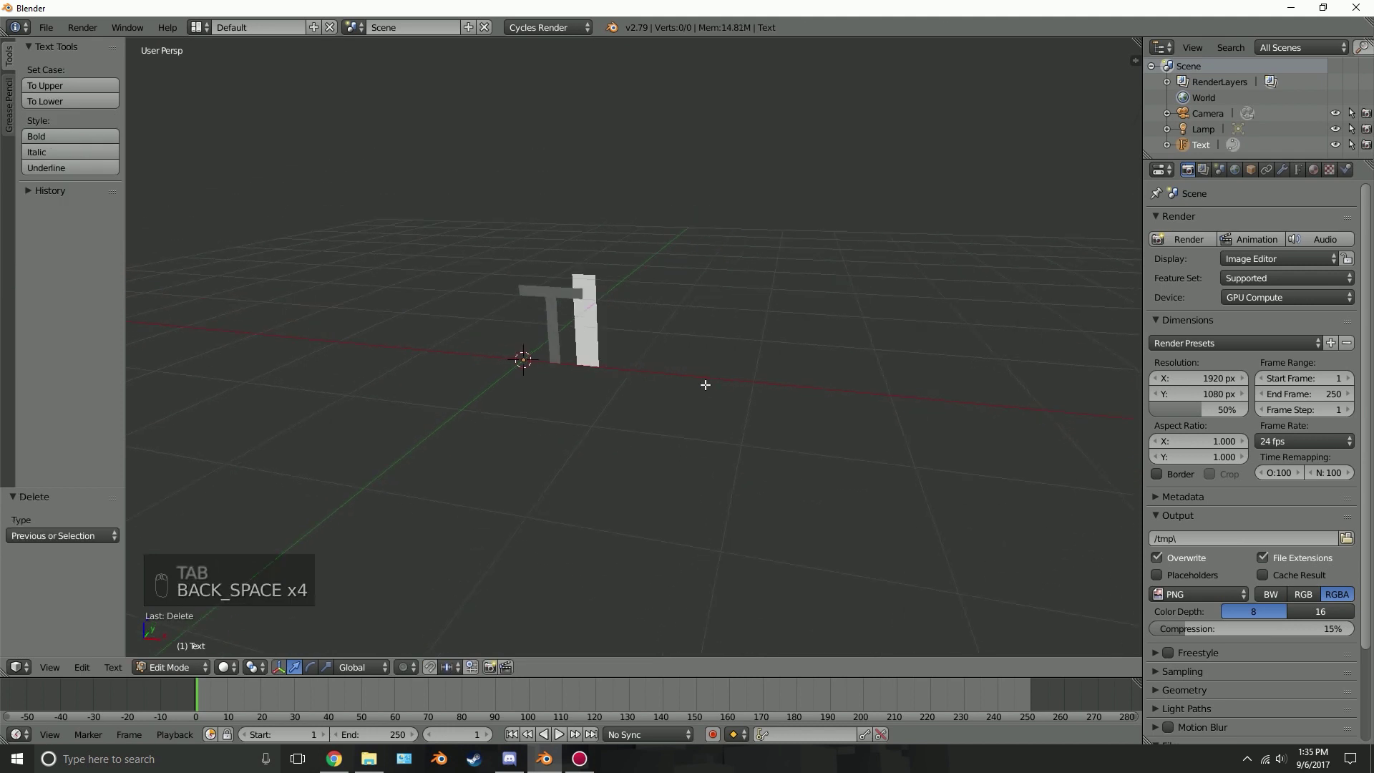
{"action": "type", "text": "E"}
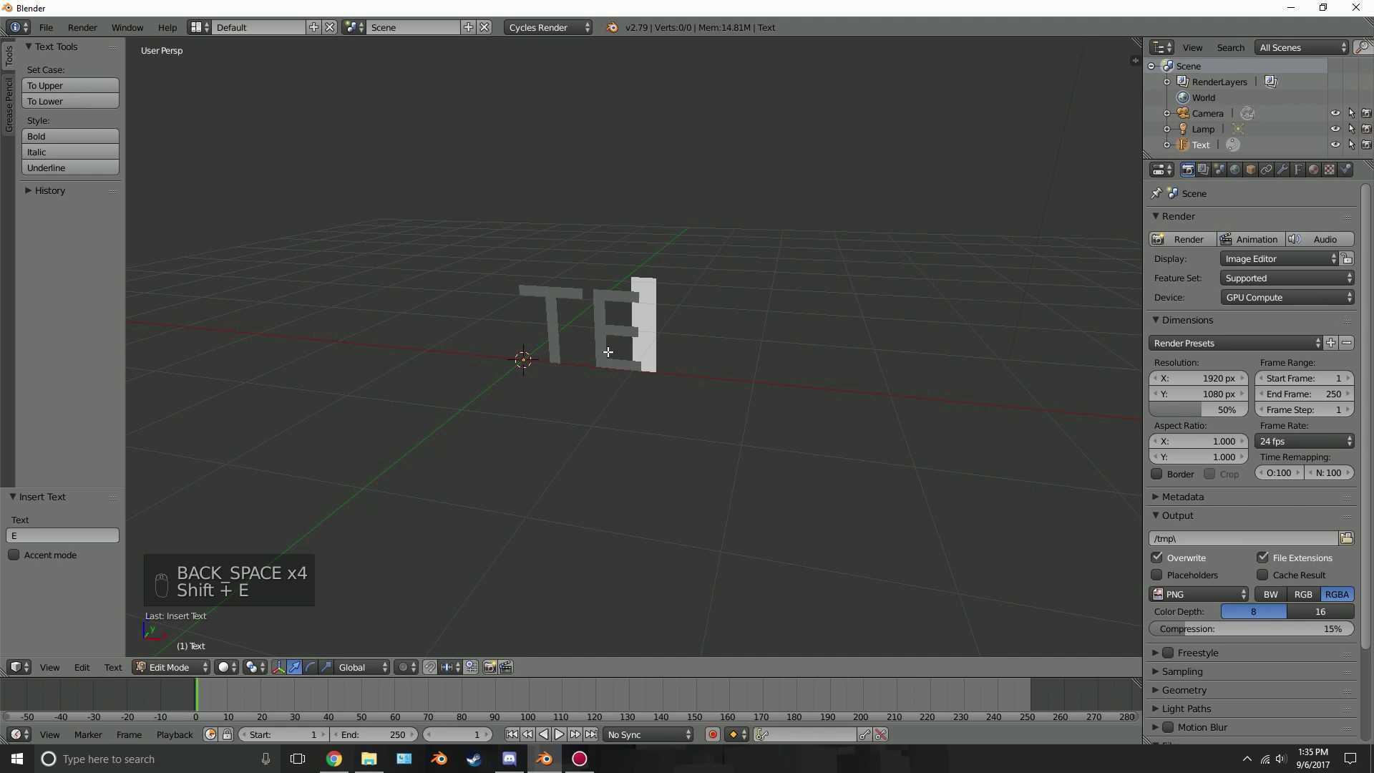
{"action": "type", "text": "XT"}
{"action": "key", "text": "Tab"}
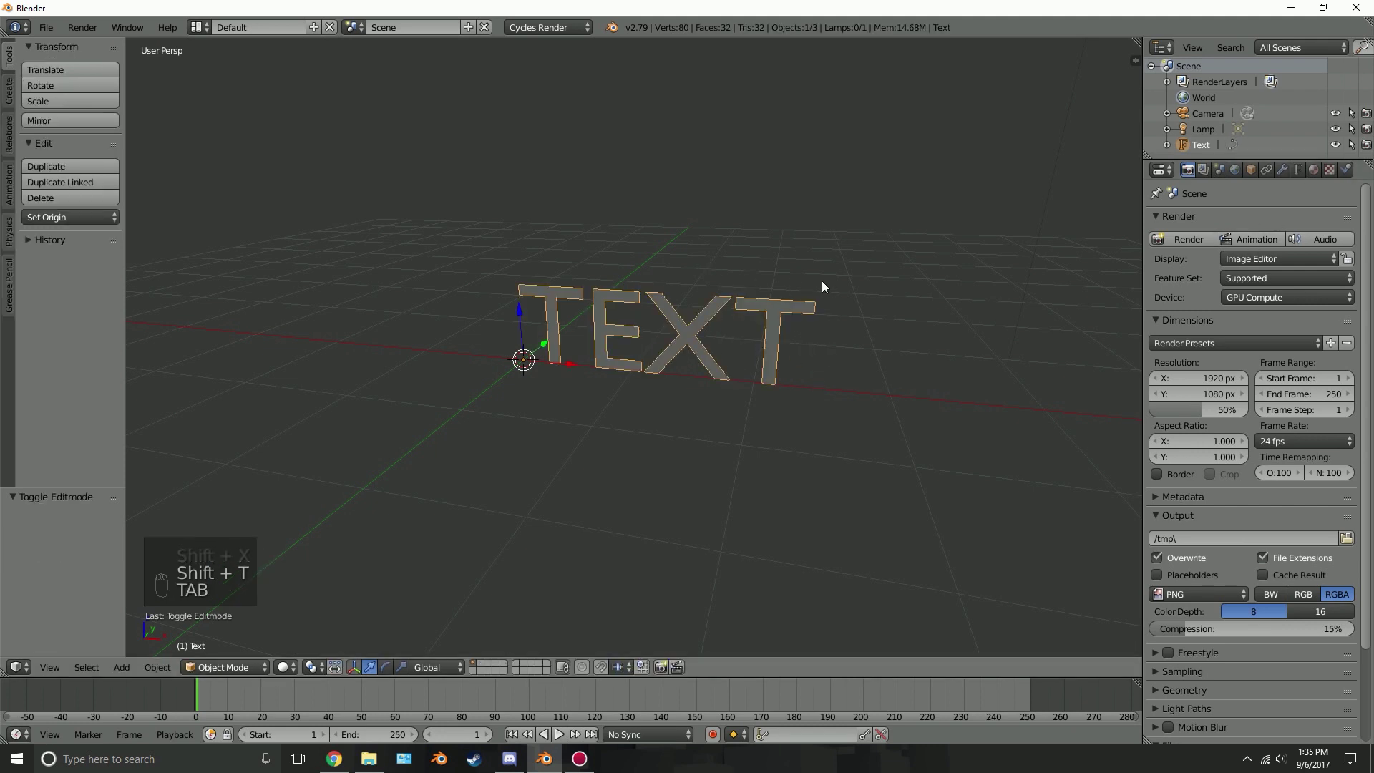
{"action": "middle_click_drag", "start_coordinate": [824, 286], "coordinate": [623, 352]}
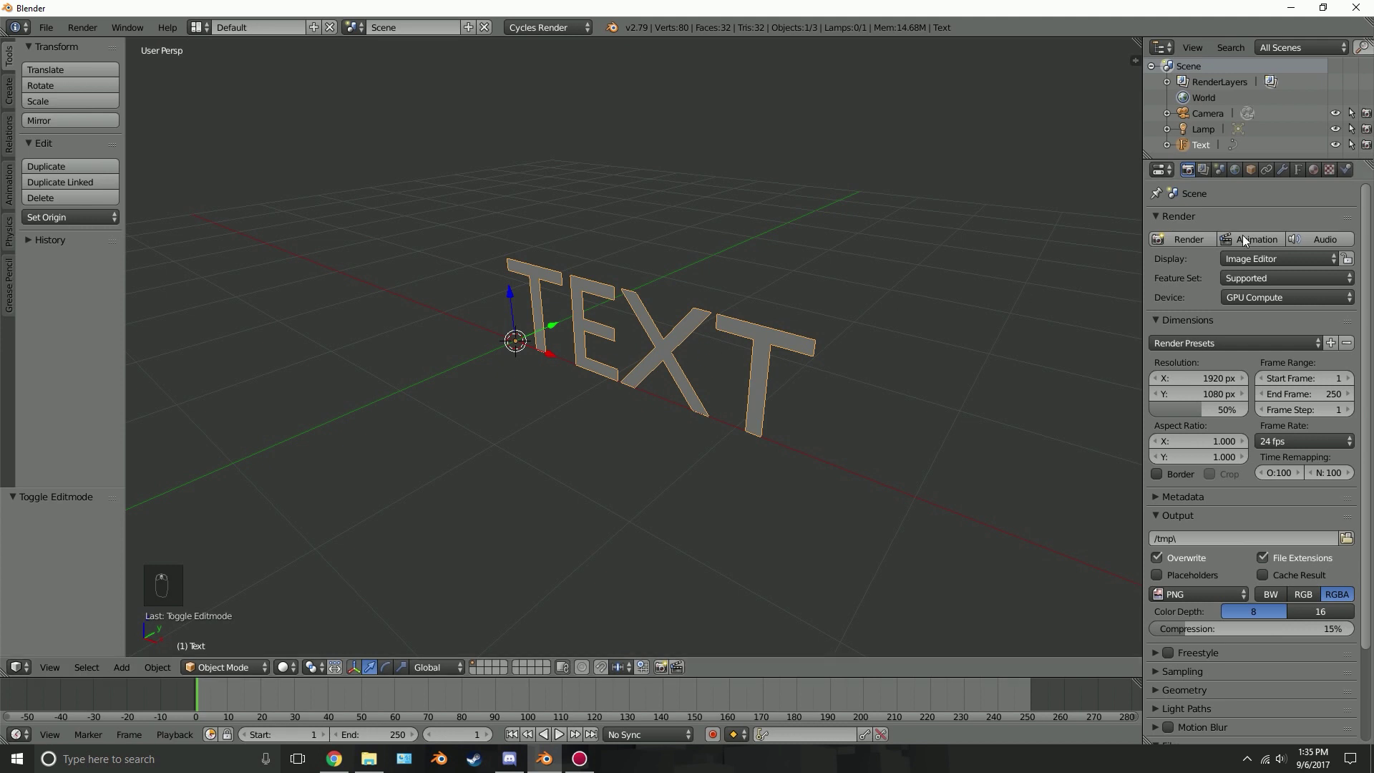
Extrude the TEXT letters to about 0.1 depth and scale the object up about 2.3 times.
{"action": "left_click", "coordinate": [1296, 168]}
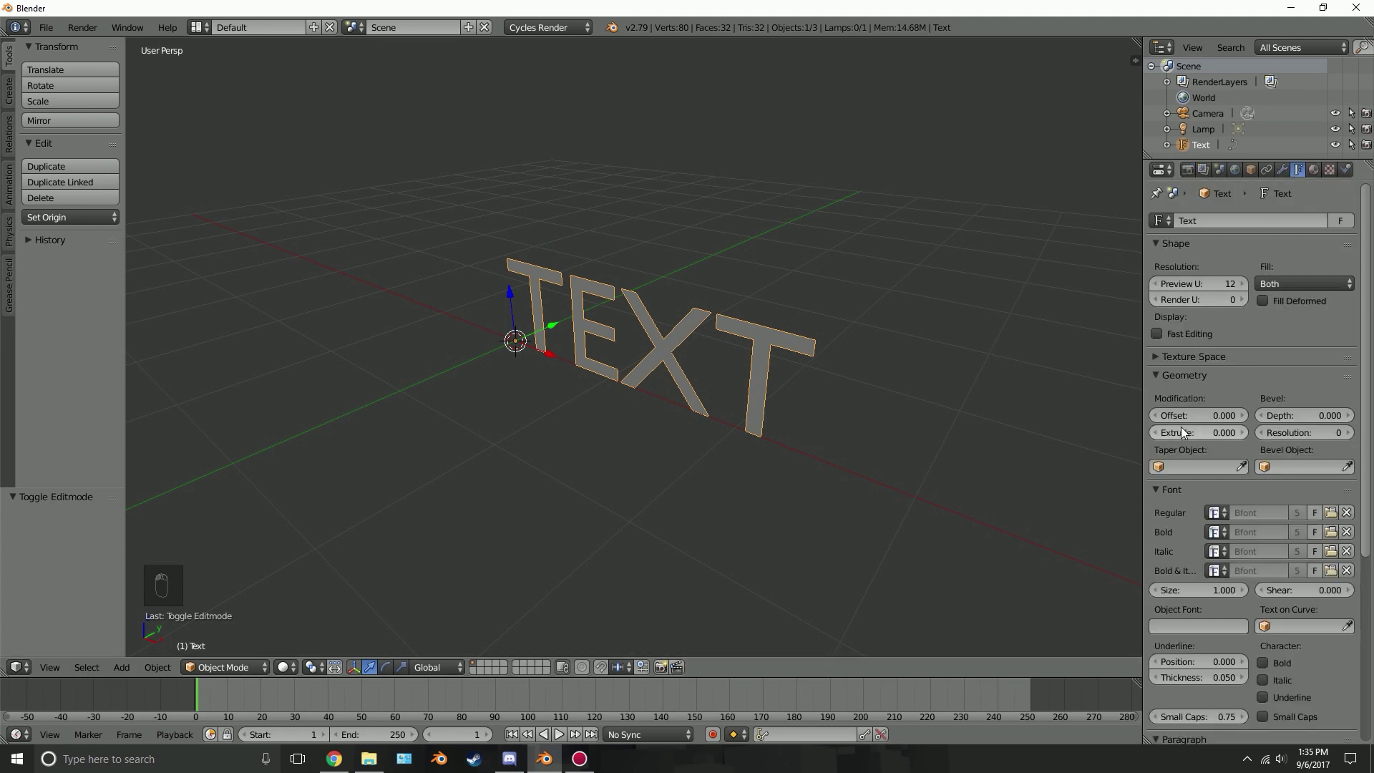
{"action": "left_click_drag", "start_coordinate": [1178, 431], "coordinate": [1235, 431]}
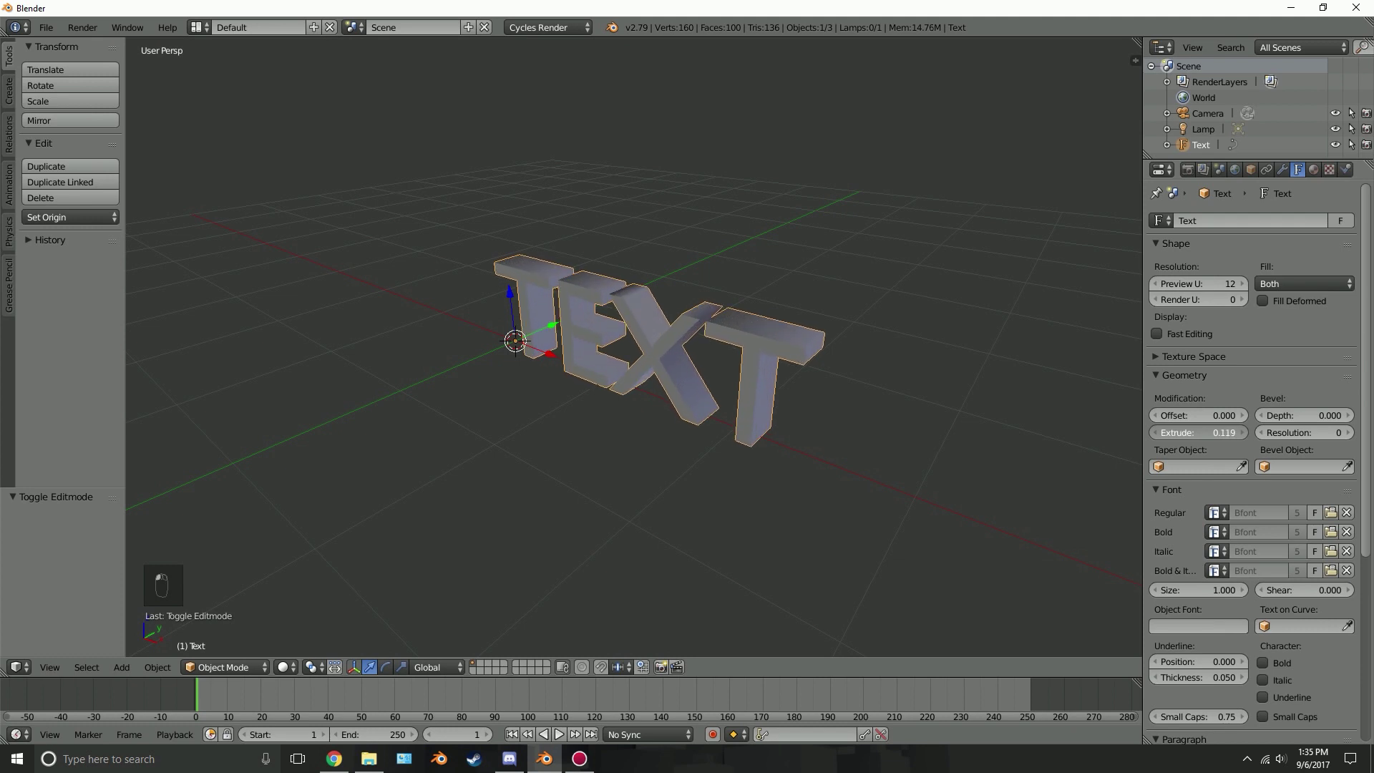
{"action": "mouse_move", "coordinate": [860, 267]}
{"action": "middle_mouse_down"}
{"action": "mouse_move", "coordinate": [1026, 240]}
{"action": "mouse_move", "coordinate": [757, 251]}
{"action": "mouse_move", "coordinate": [979, 244]}
{"action": "middle_mouse_up"}
{"action": "key", "text": "s"}
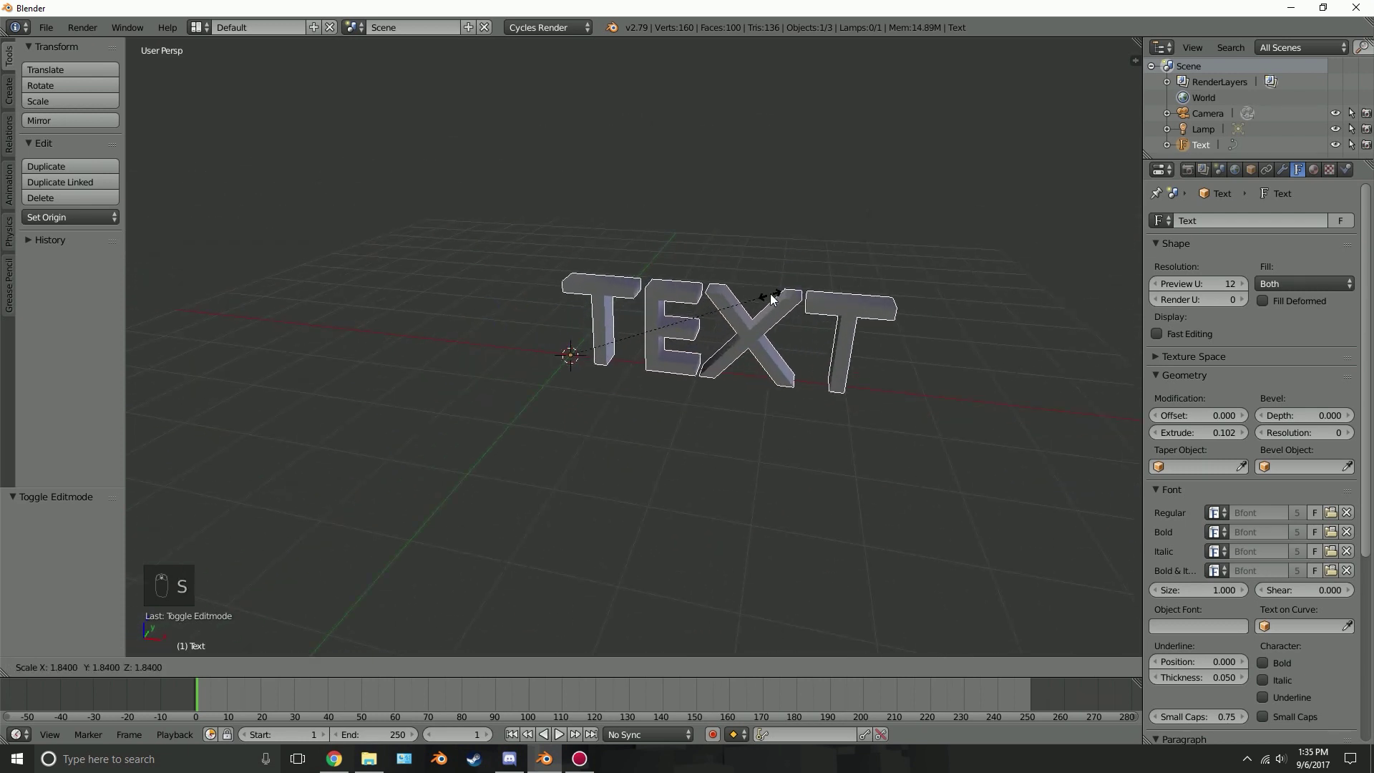
{"action": "left_click", "coordinate": [829, 275]}
{"action": "mouse_move", "coordinate": [828, 275]}
{"action": "middle_mouse_down"}
{"action": "mouse_move", "coordinate": [847, 232]}
{"action": "mouse_move", "coordinate": [832, 207]}
{"action": "mouse_move", "coordinate": [797, 268]}
{"action": "middle_mouse_up"}
{"action": "scroll", "coordinate": [798, 267], "scroll_direction": "up", "scroll_amount": 2}
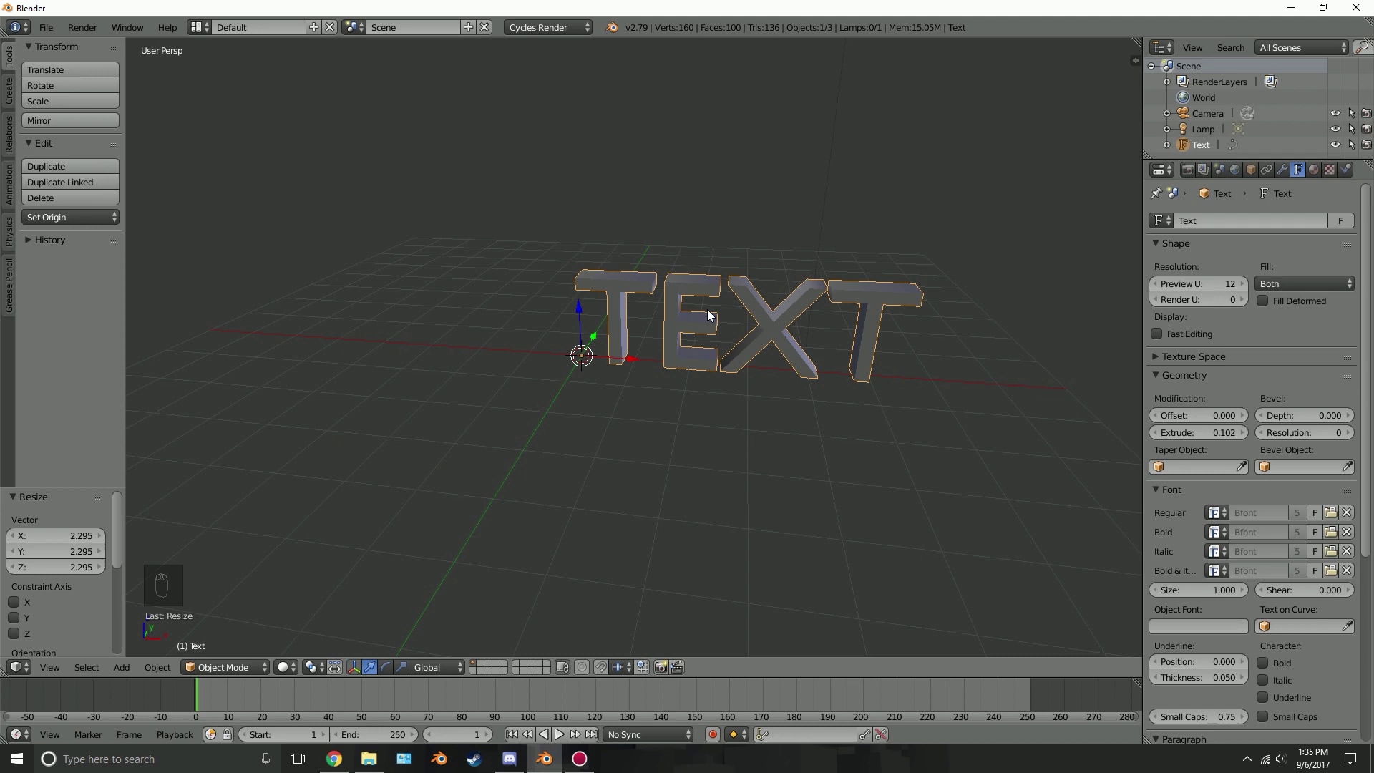
Duplicate TEXT in place, move the copy to another layer, and reselect the original.
{"action": "key", "text": "shift+d"}
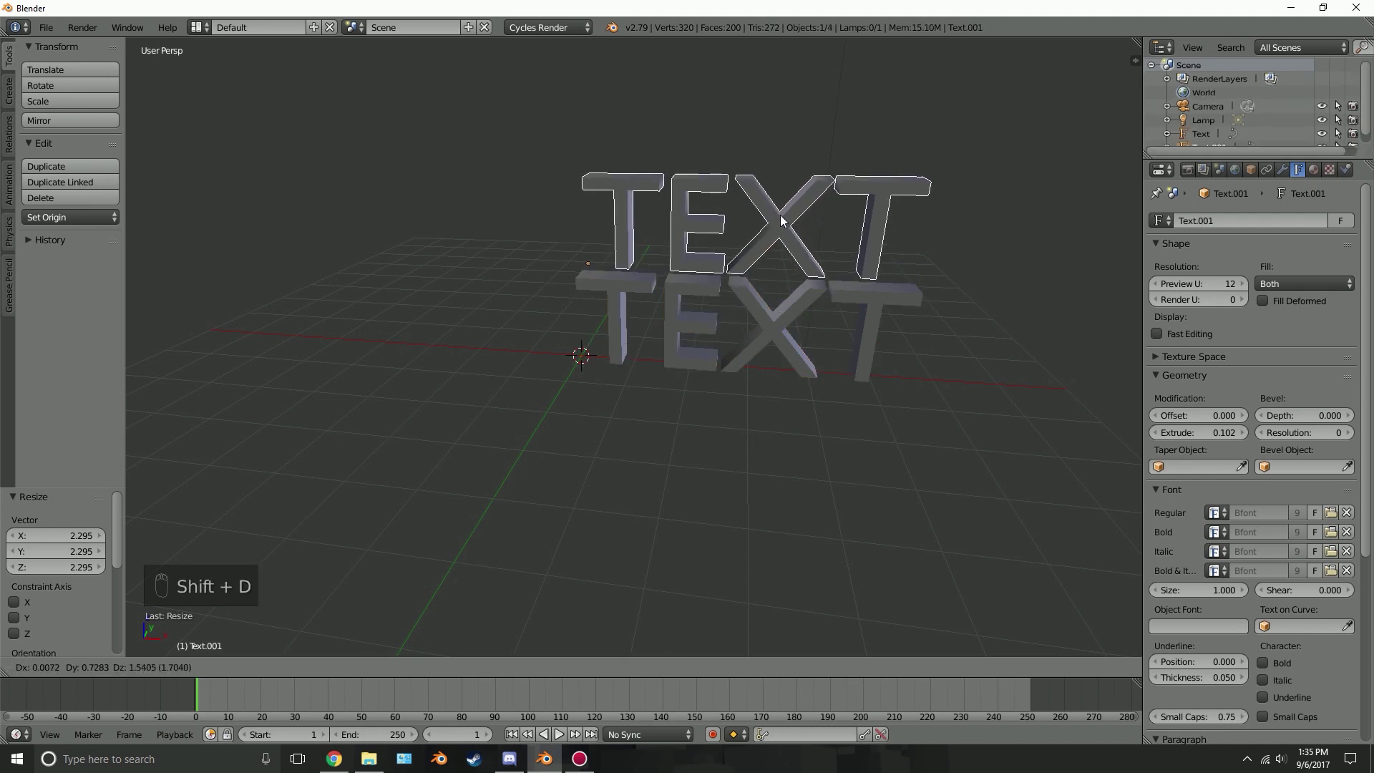
{"action": "right_click", "coordinate": [780, 215]}
{"action": "key", "text": "m"}
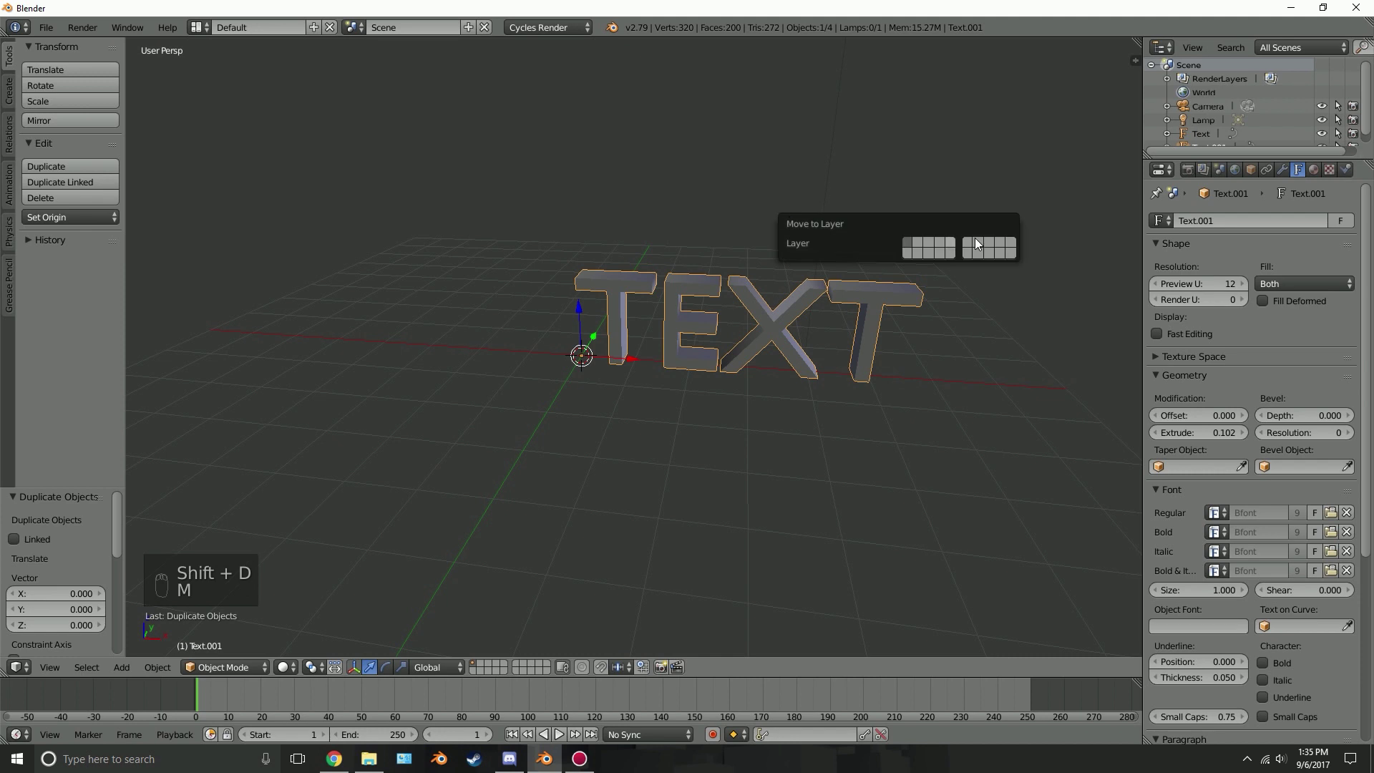
{"action": "left_click", "coordinate": [950, 243]}
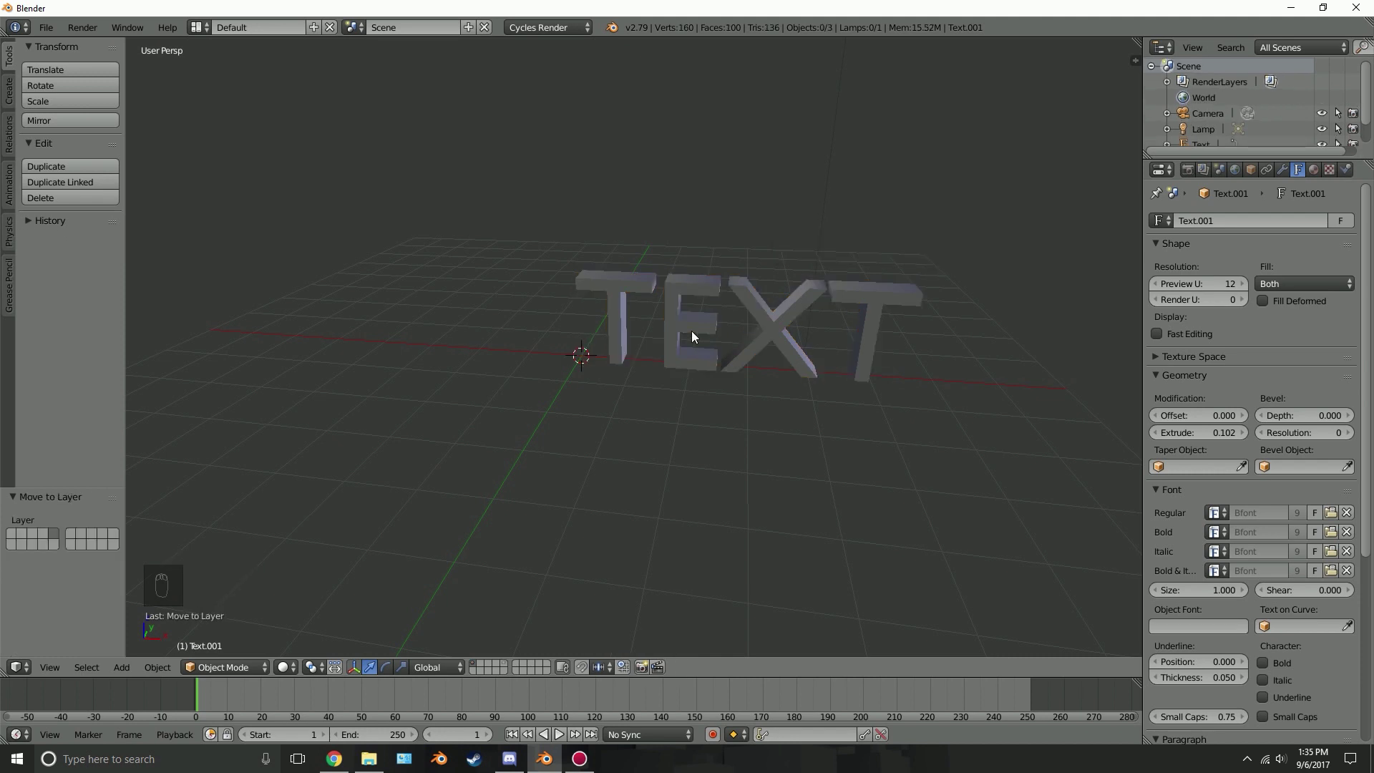
{"action": "right_click", "coordinate": [689, 300]}
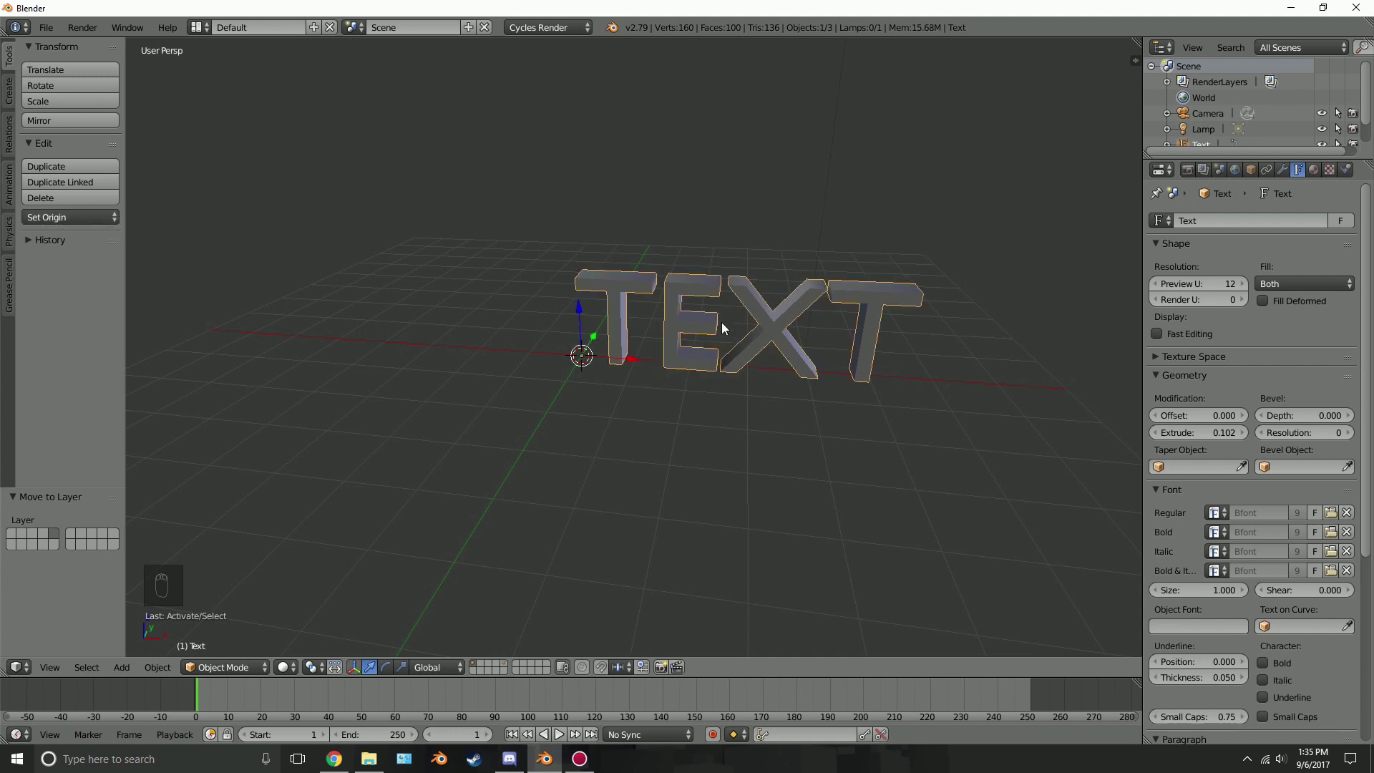
{"action": "key", "text": "alt+c"}
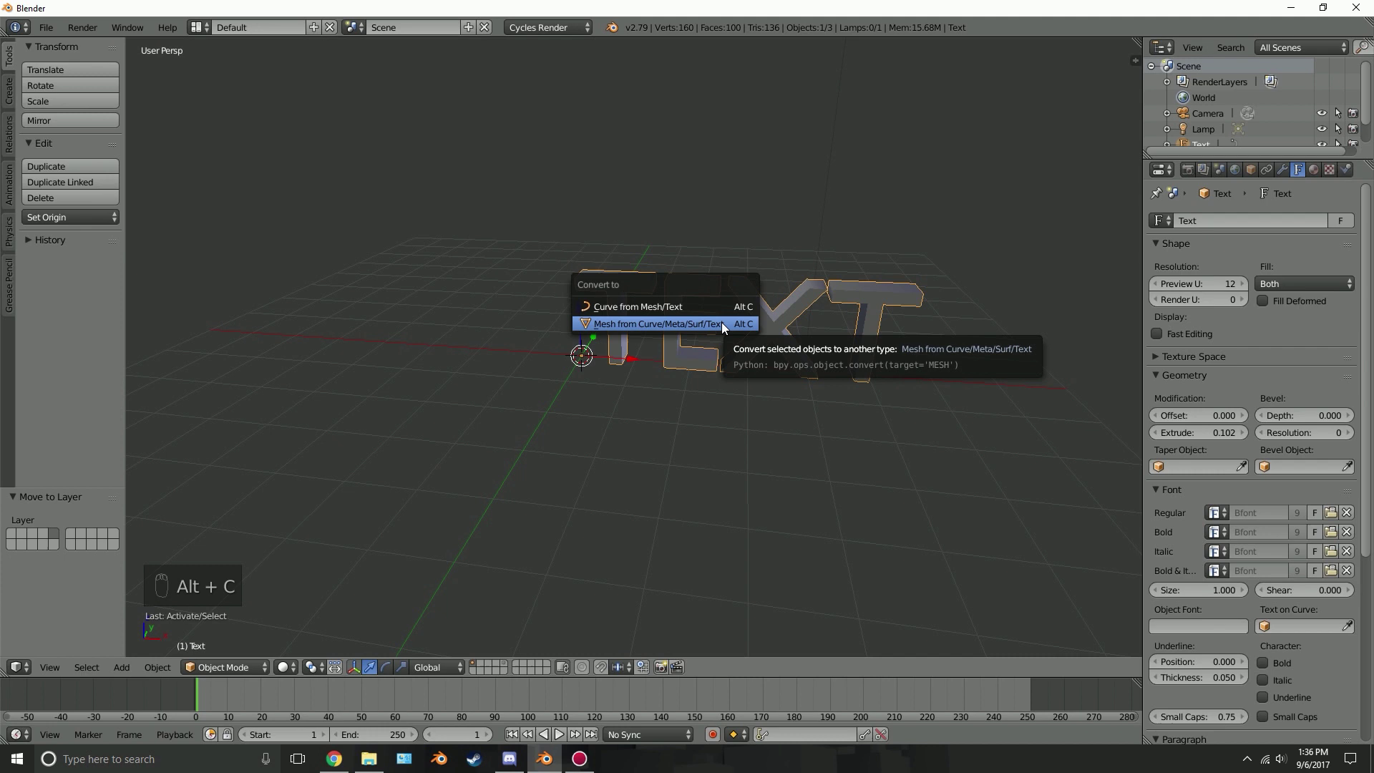
Convert TEXT to a mesh and inspect its vertices in Edit Mode.
{"action": "left_click", "coordinate": [671, 323]}
{"action": "scroll", "coordinate": [671, 348], "scroll_direction": "up", "scroll_amount": 1}
{"action": "scroll", "coordinate": [671, 347], "scroll_direction": "up", "scroll_amount": 3}
{"action": "key", "text": "Tab"}
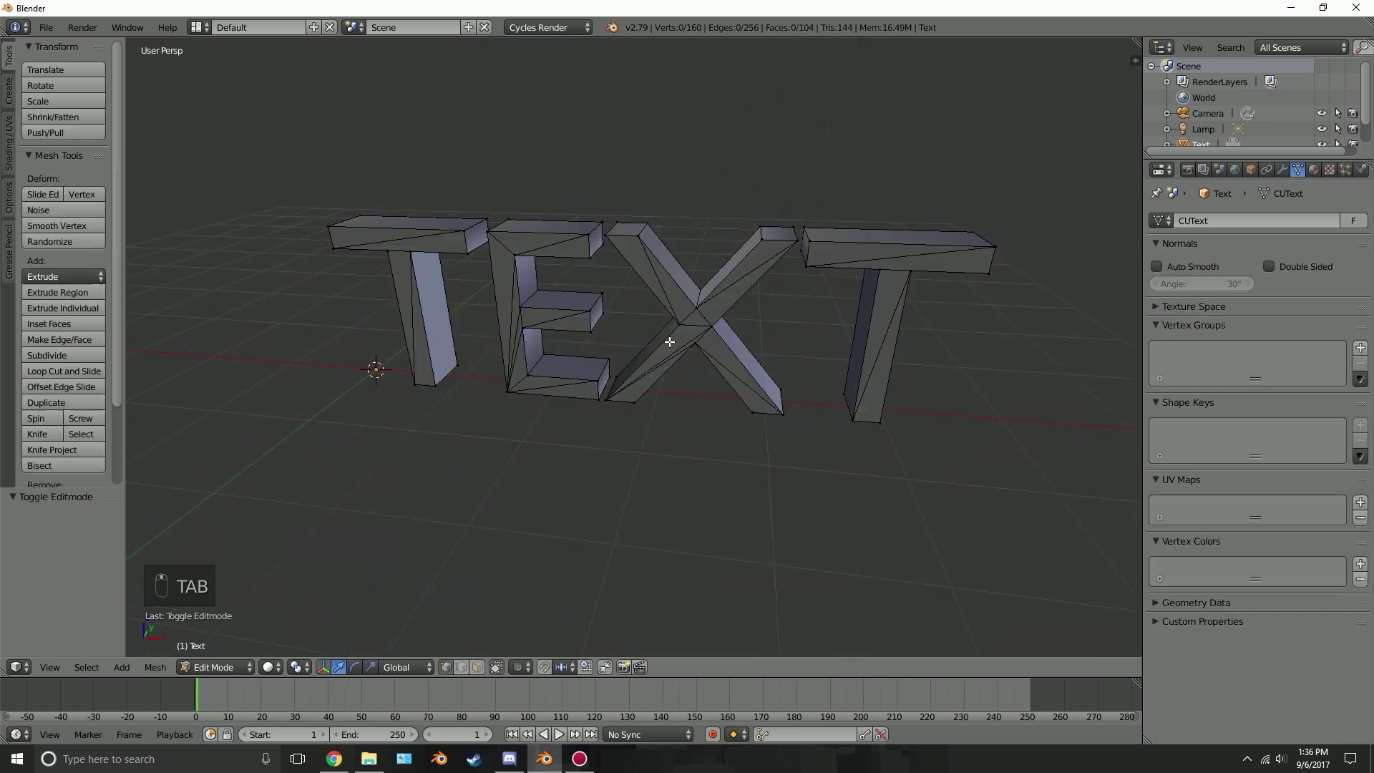
{"action": "middle_click_drag", "start_coordinate": [670, 348], "coordinate": [633, 306]}
{"action": "right_click", "coordinate": [629, 304]}
{"action": "key", "text": "g"}
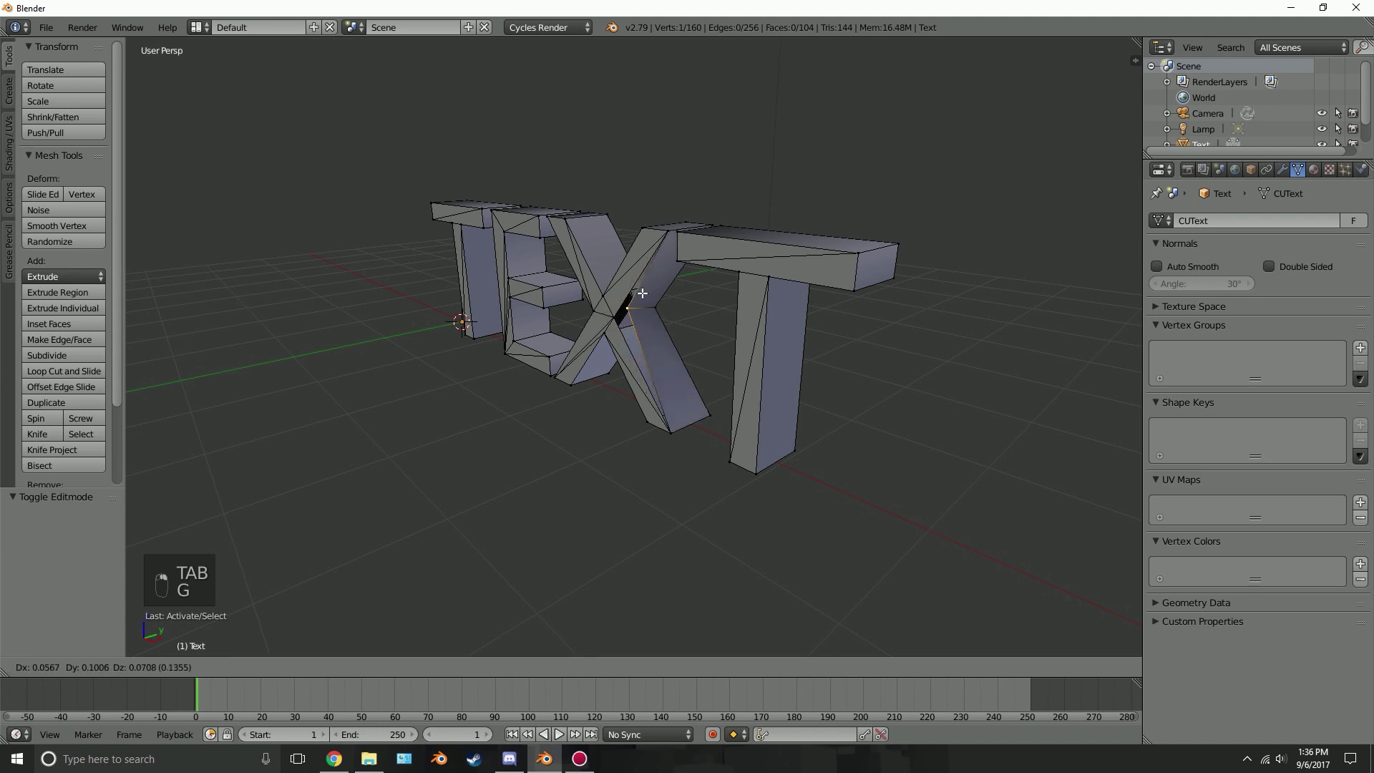
{"action": "right_click", "coordinate": [634, 301]}
{"action": "key", "text": "Tab"}
Rip one vertex of the E apart, then return to Object Mode.
{"action": "mouse_move", "coordinate": [567, 276]}
{"action": "middle_mouse_down"}
{"action": "mouse_move", "coordinate": [670, 280]}
{"action": "mouse_move", "coordinate": [617, 329]}
{"action": "middle_mouse_up"}
{"action": "key", "text": "Tab"}
{"action": "scroll", "coordinate": [601, 294], "scroll_direction": "up", "scroll_amount": 3}
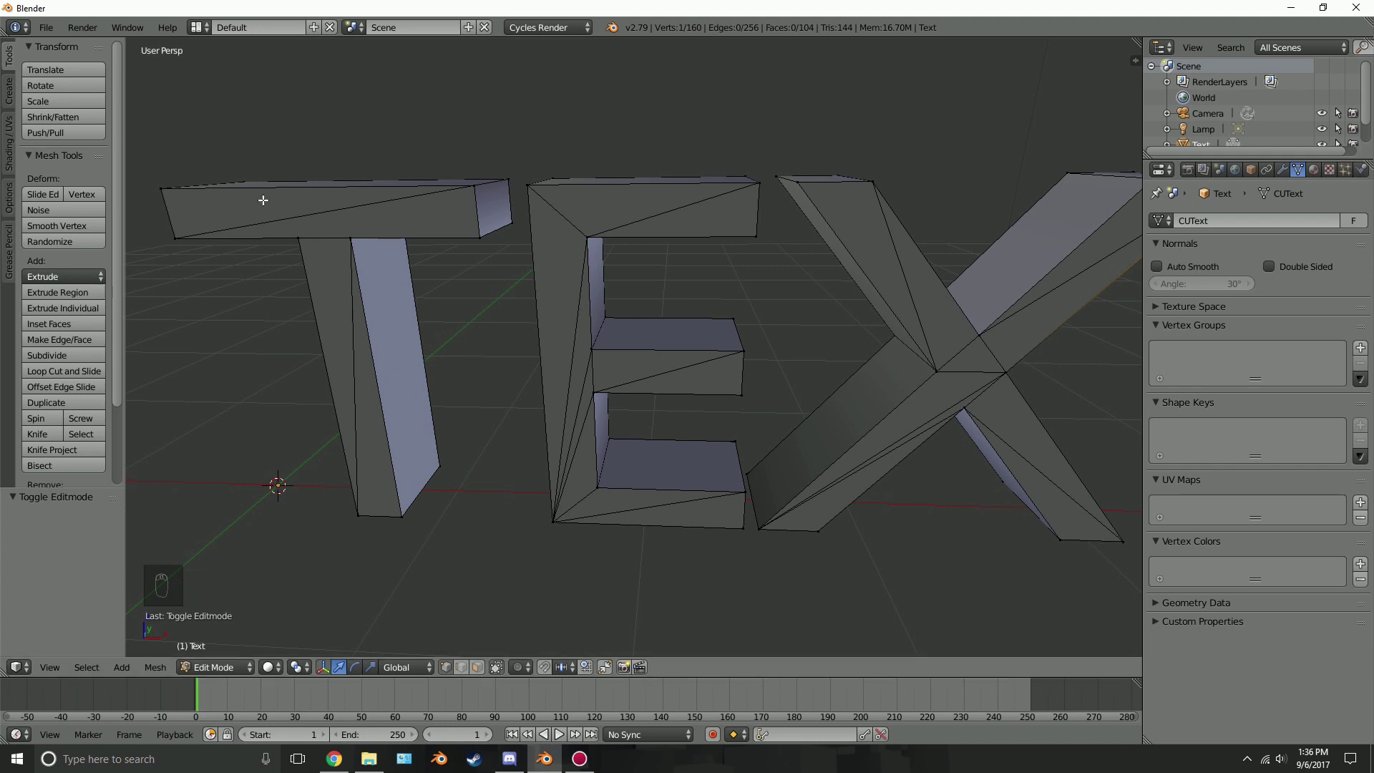
{"action": "right_click", "coordinate": [741, 350]}
{"action": "key", "text": "v"}
{"action": "left_click", "coordinate": [740, 347]}
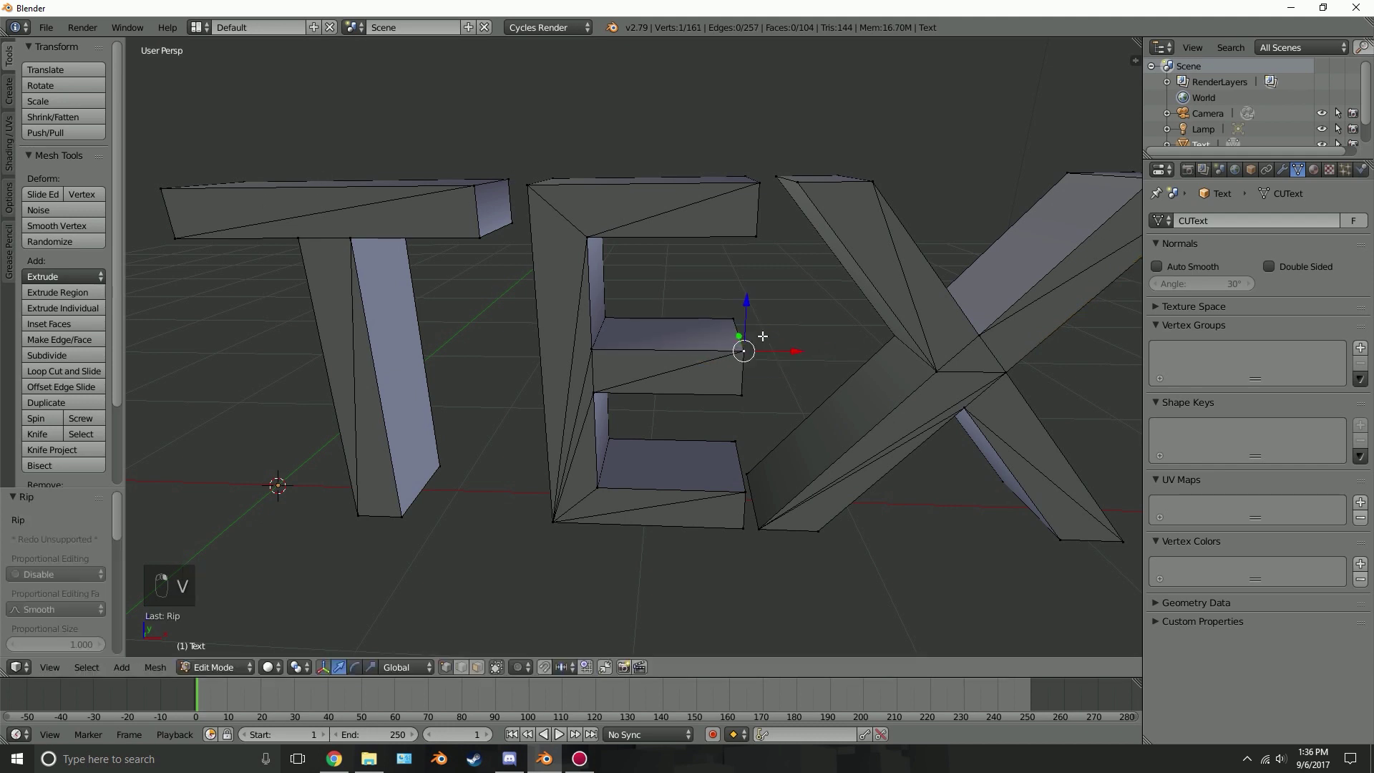
{"action": "scroll", "coordinate": [891, 365], "scroll_direction": "down", "scroll_amount": 3}
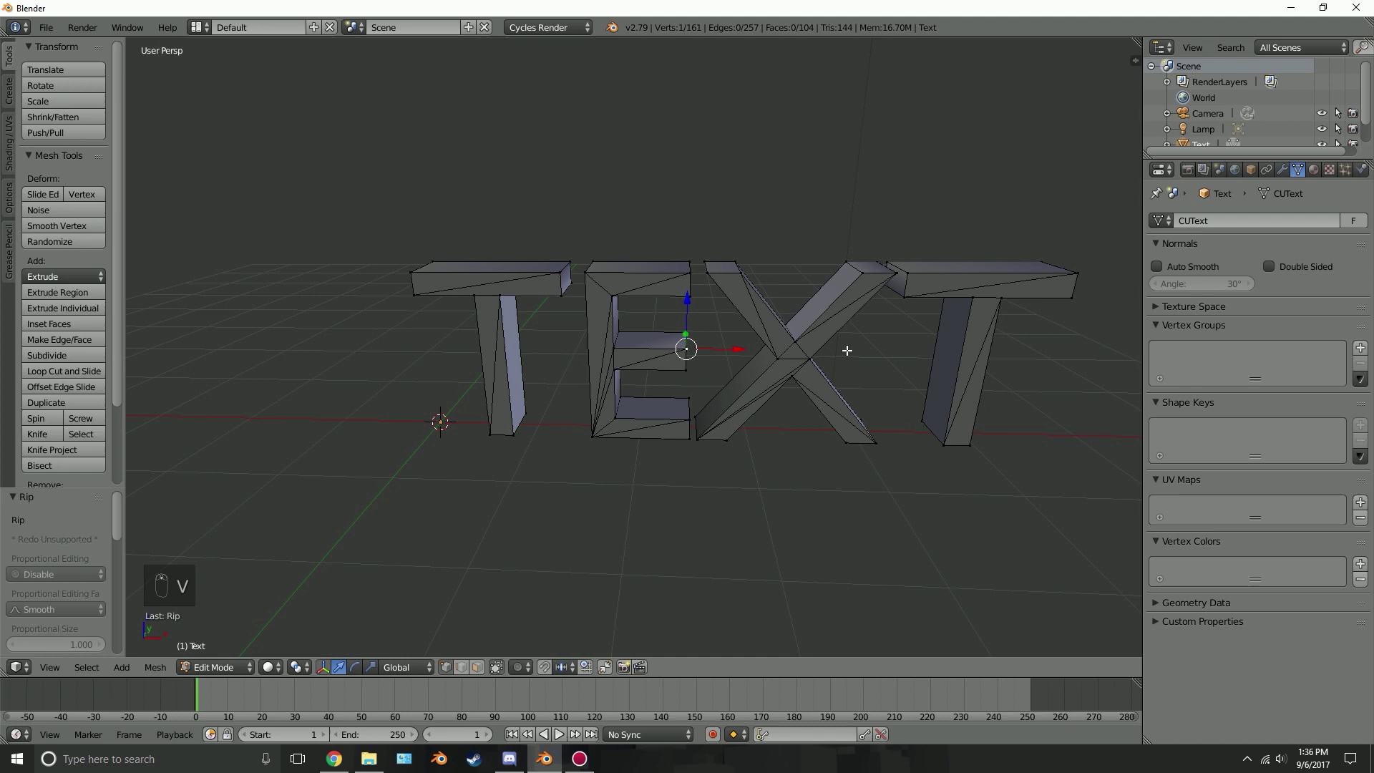
{"action": "key", "text": "Tab"}
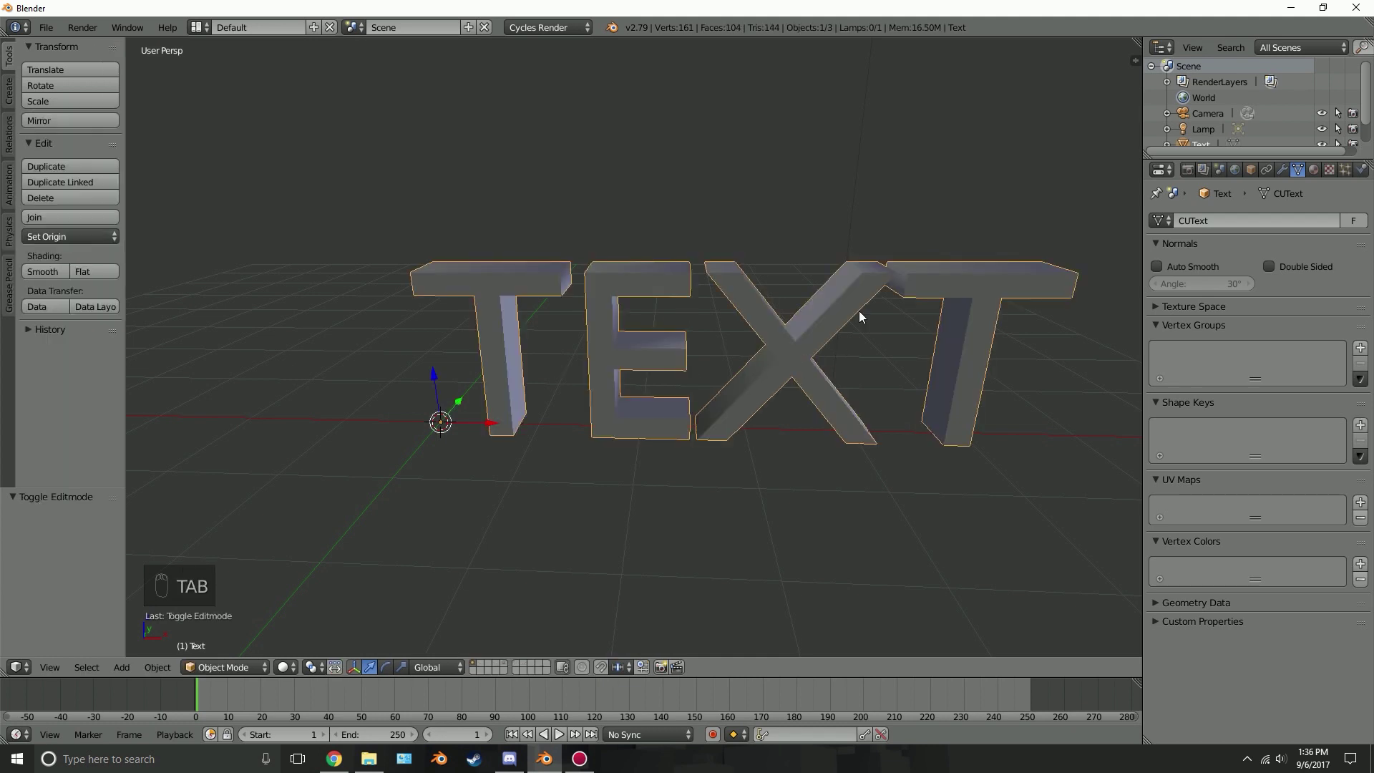
Add a Remesh modifier, keep disconnected pieces, raise Octree Depth to 7, and apply it.
{"action": "left_click", "coordinate": [1282, 169]}
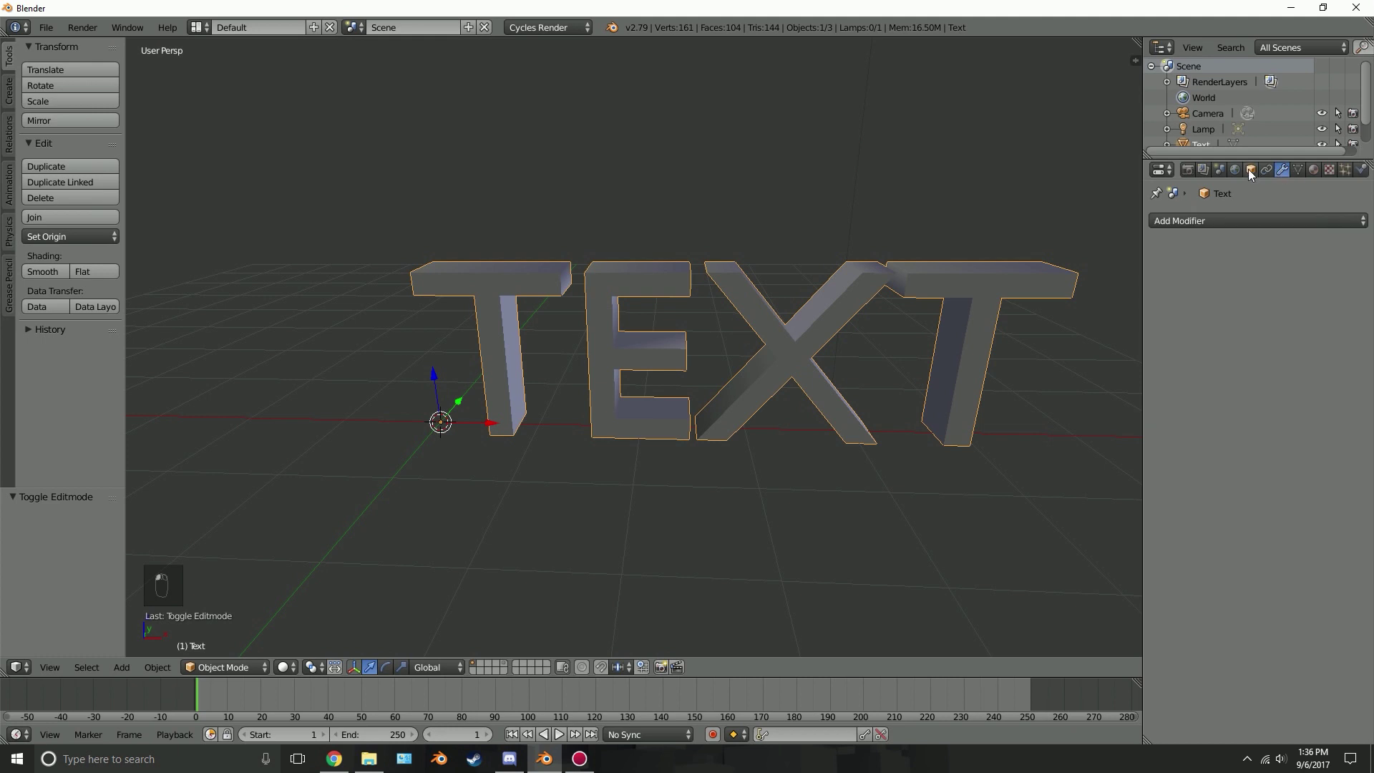
{"action": "left_click", "coordinate": [1216, 218]}
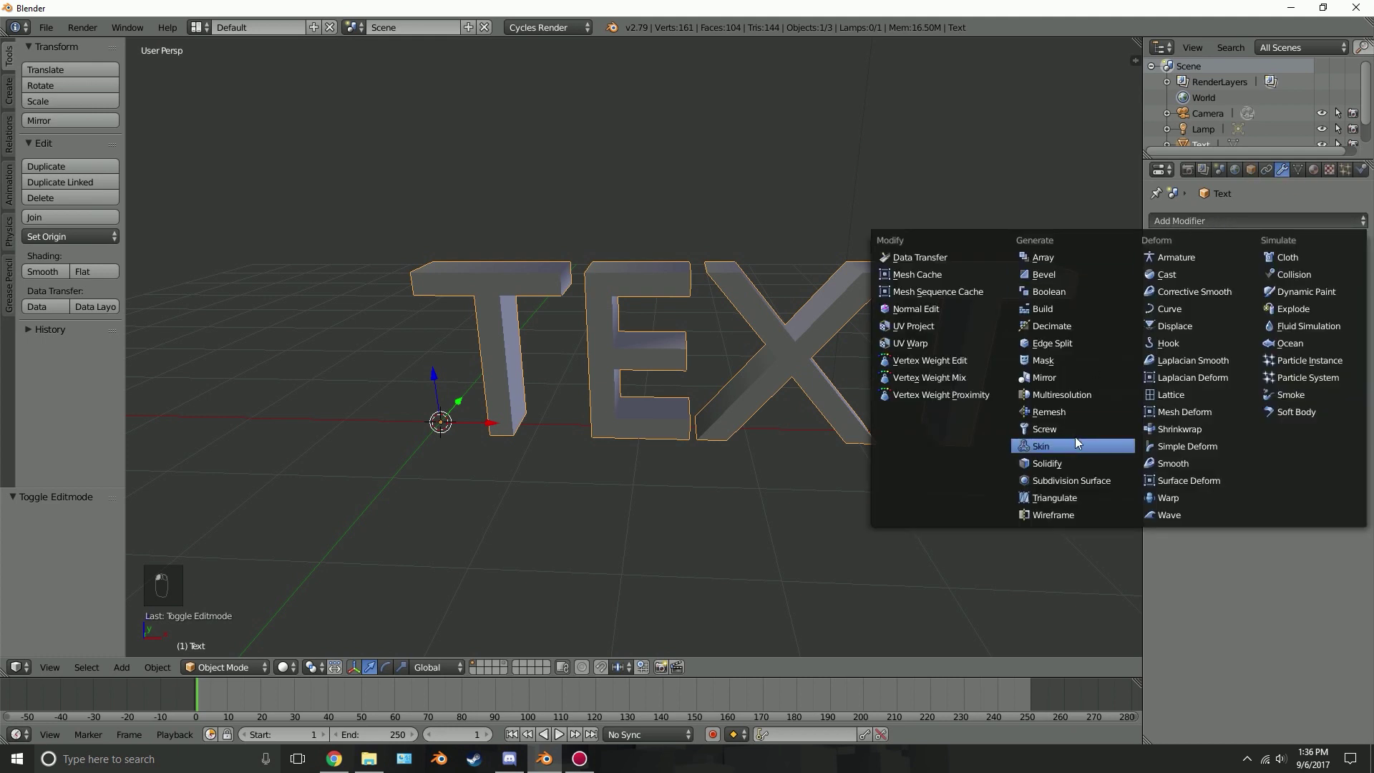
{"action": "left_click", "coordinate": [1040, 412]}
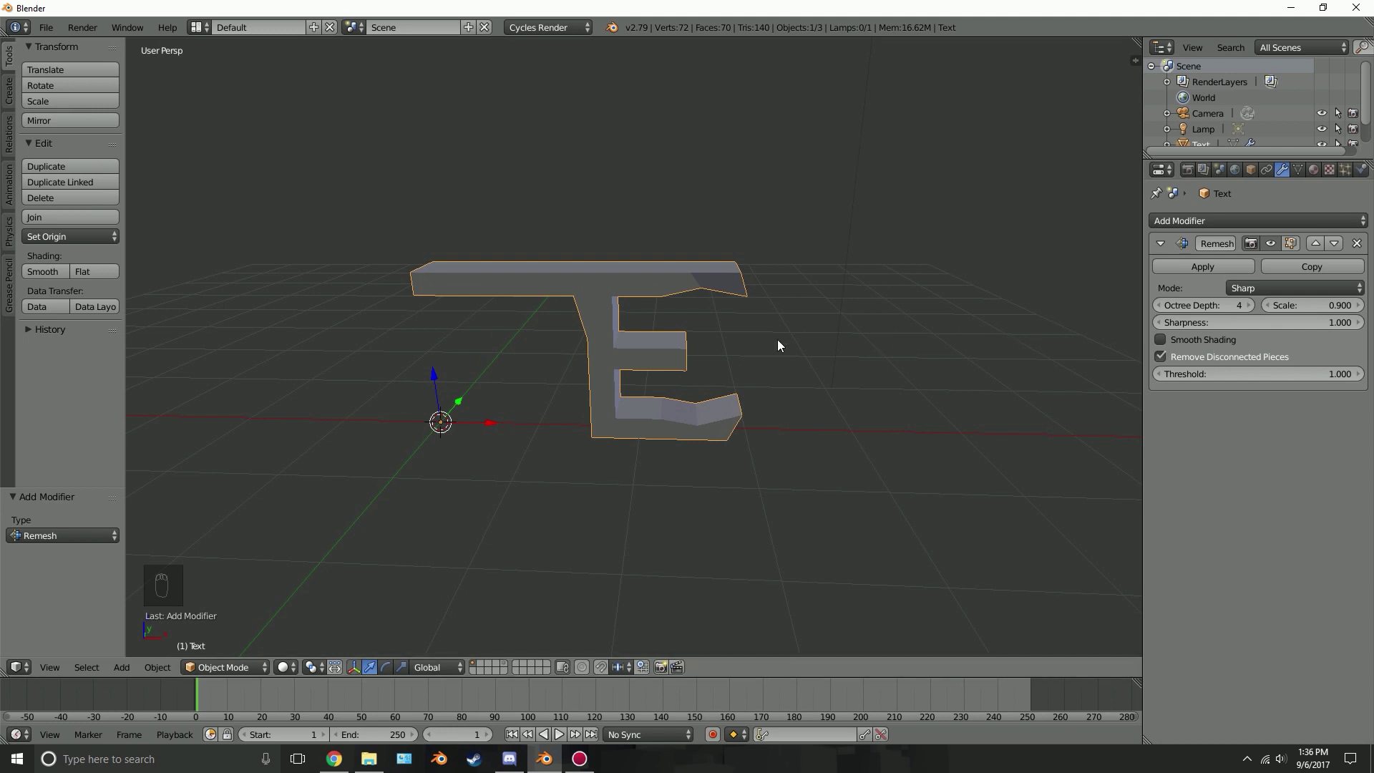
{"action": "left_click", "coordinate": [1185, 358]}
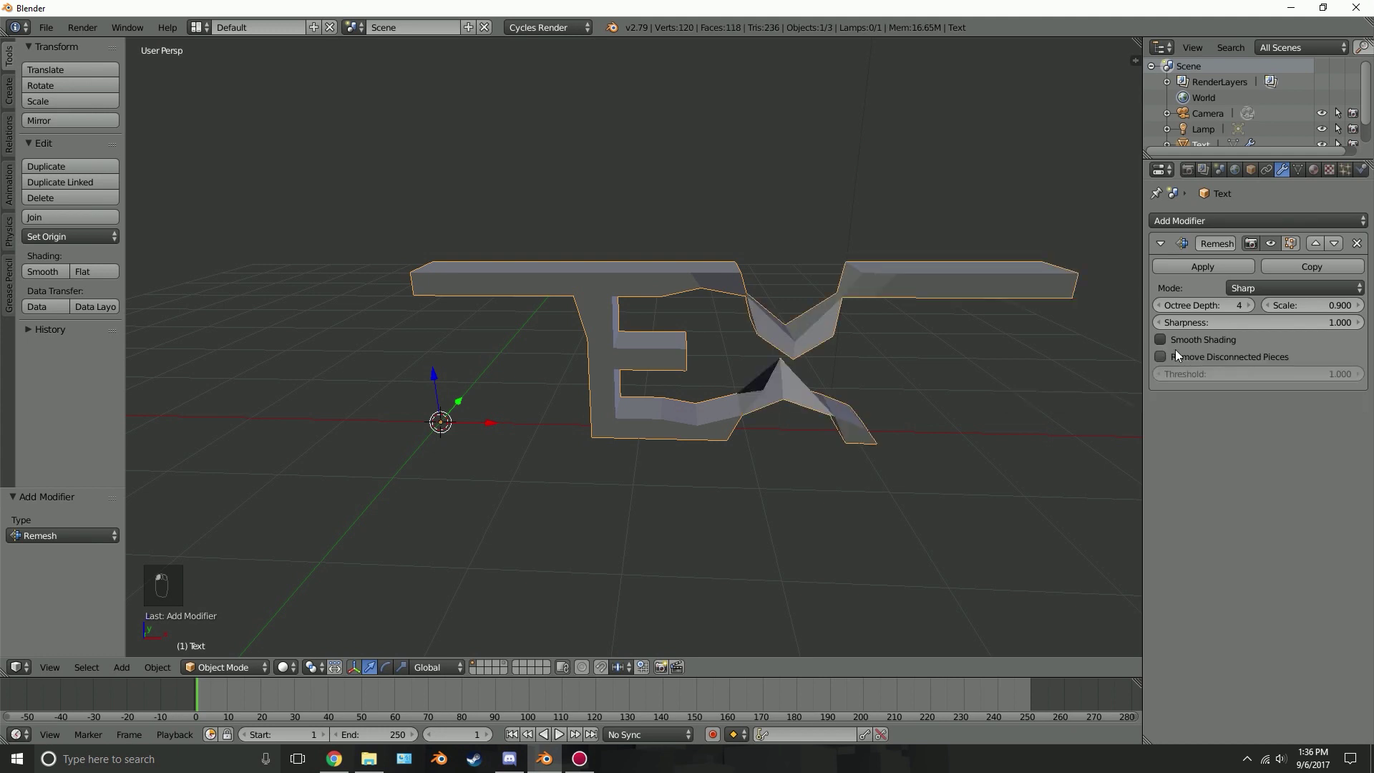
{"action": "left_click", "coordinate": [1244, 305]}
{"action": "left_click", "coordinate": [1244, 305]}
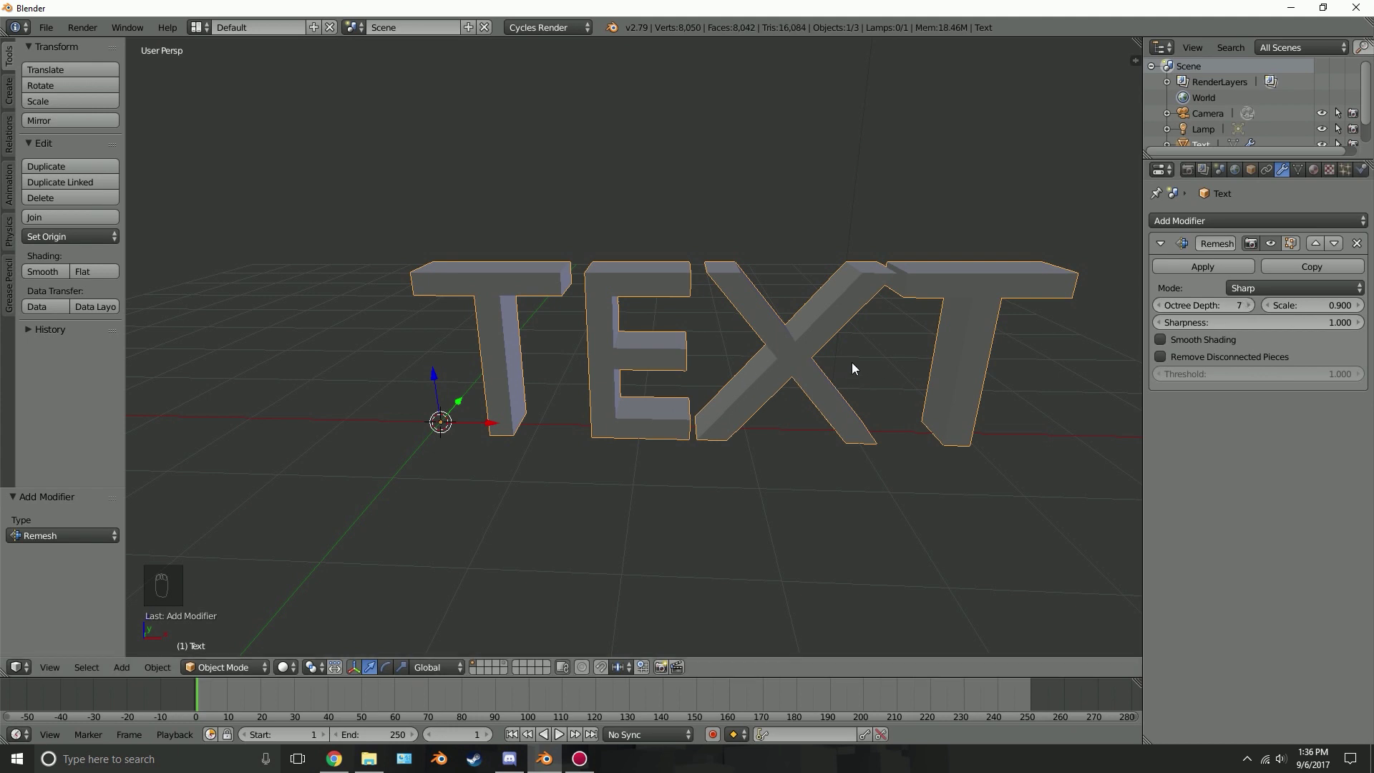
{"action": "key", "text": "z"}
{"action": "scroll", "coordinate": [643, 327], "scroll_direction": "up", "scroll_amount": 1}
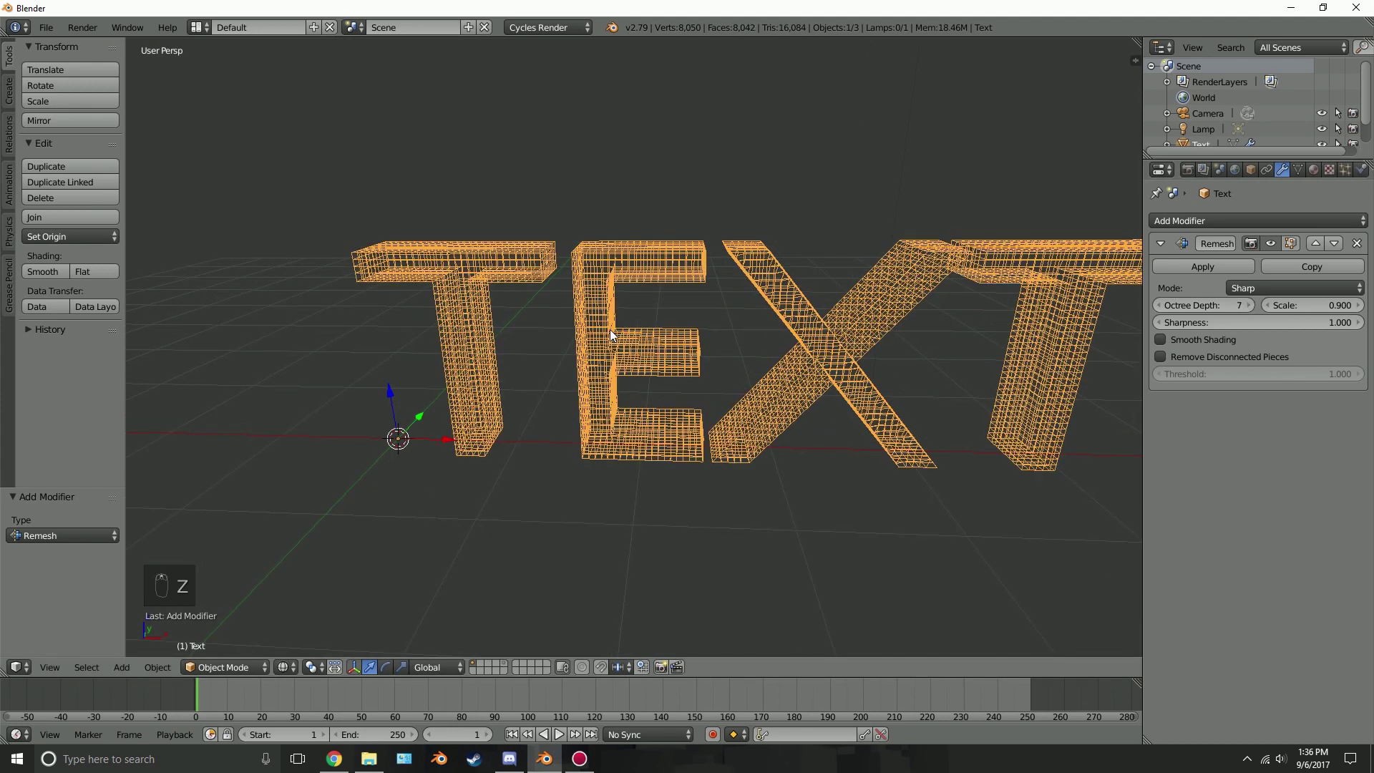
{"action": "mouse_move", "coordinate": [609, 330]}
{"action": "middle_mouse_down"}
{"action": "mouse_move", "coordinate": [837, 347]}
{"action": "mouse_move", "coordinate": [708, 287]}
{"action": "middle_mouse_up"}
{"action": "left_click", "coordinate": [1213, 265]}
Inspect the new remeshed topology in Edit Mode, then return to Object Mode.
{"action": "key", "text": "Tab"}
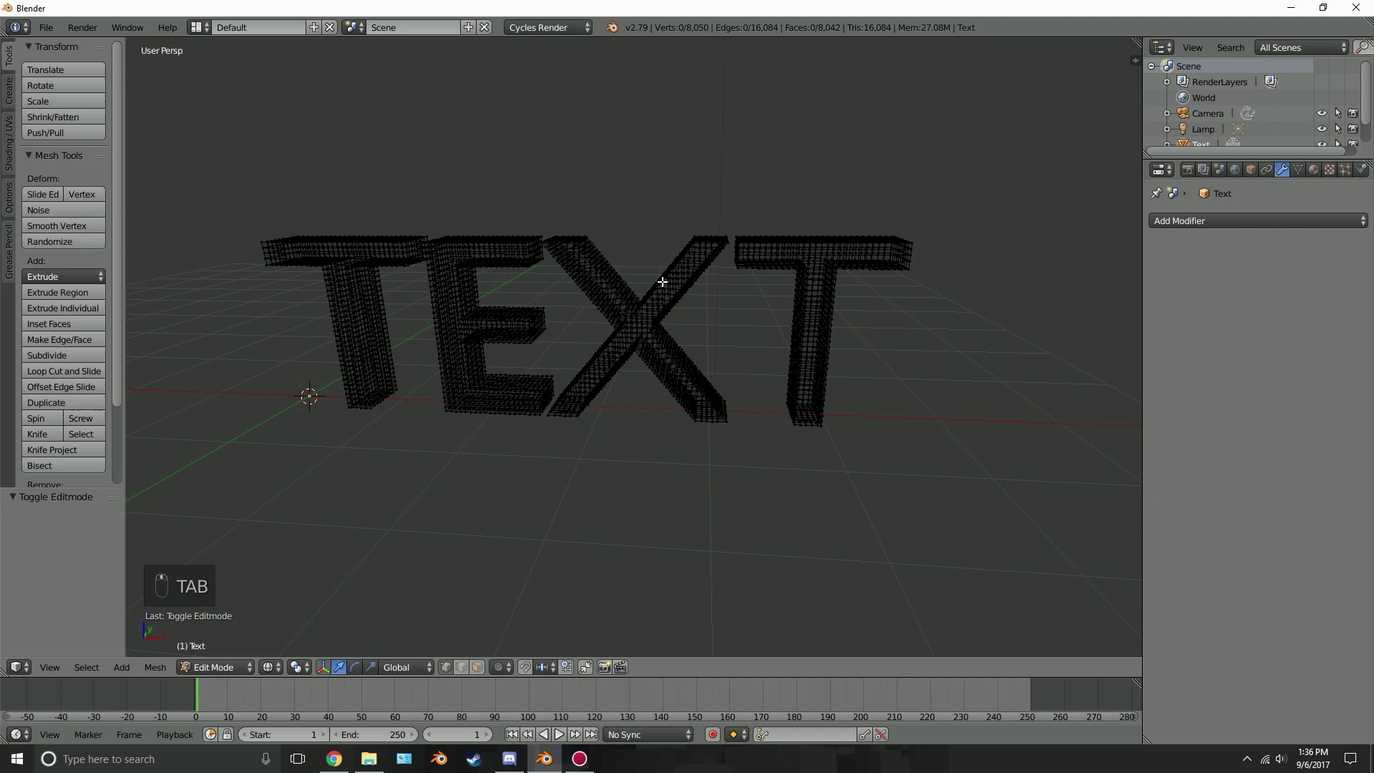
{"action": "key", "text": "z"}
{"action": "scroll", "coordinate": [663, 282], "scroll_direction": "up", "scroll_amount": 5}
{"action": "right_click", "coordinate": [650, 285]}
{"action": "key", "text": "g"}
{"action": "right_click", "coordinate": [672, 258]}
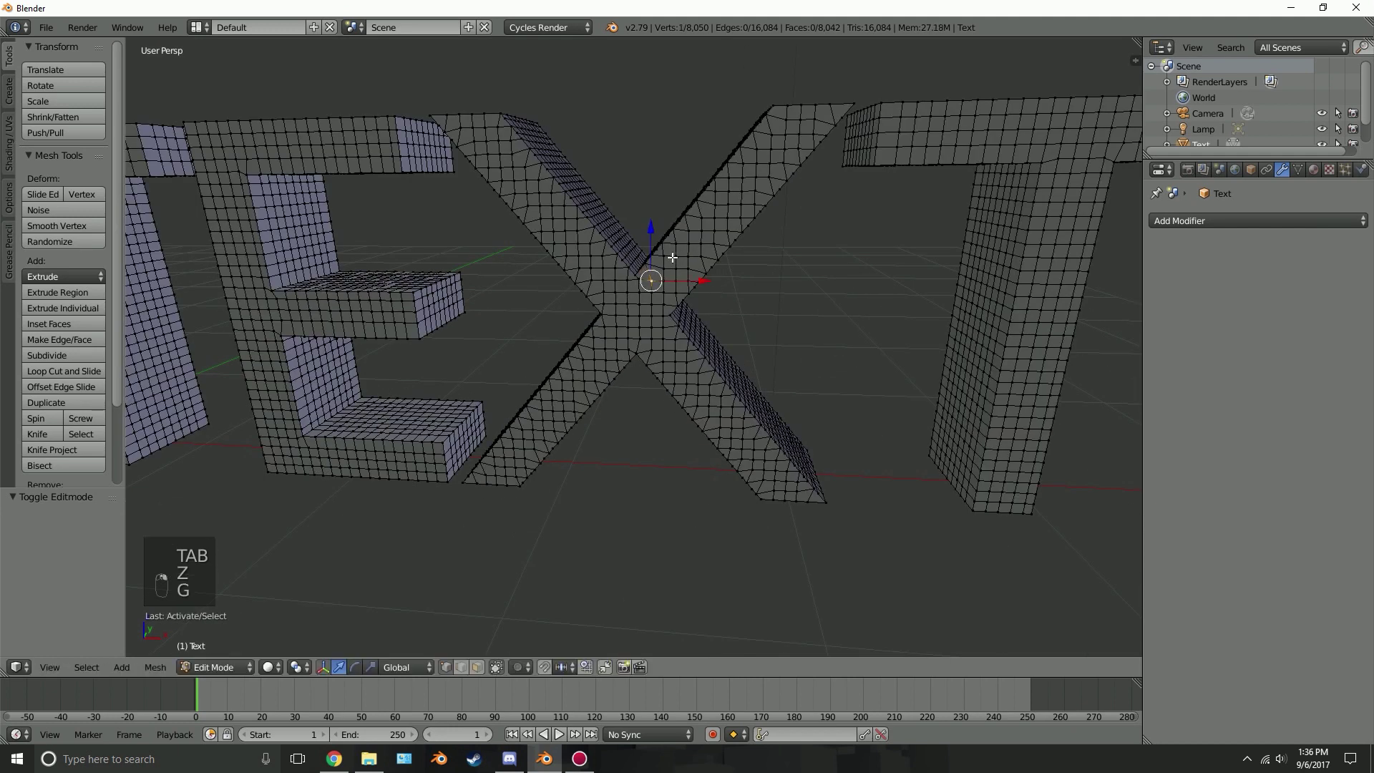
{"action": "key", "text": "Tab"}
{"action": "key", "text": "Tab"}
{"action": "key", "text": "Tab"}
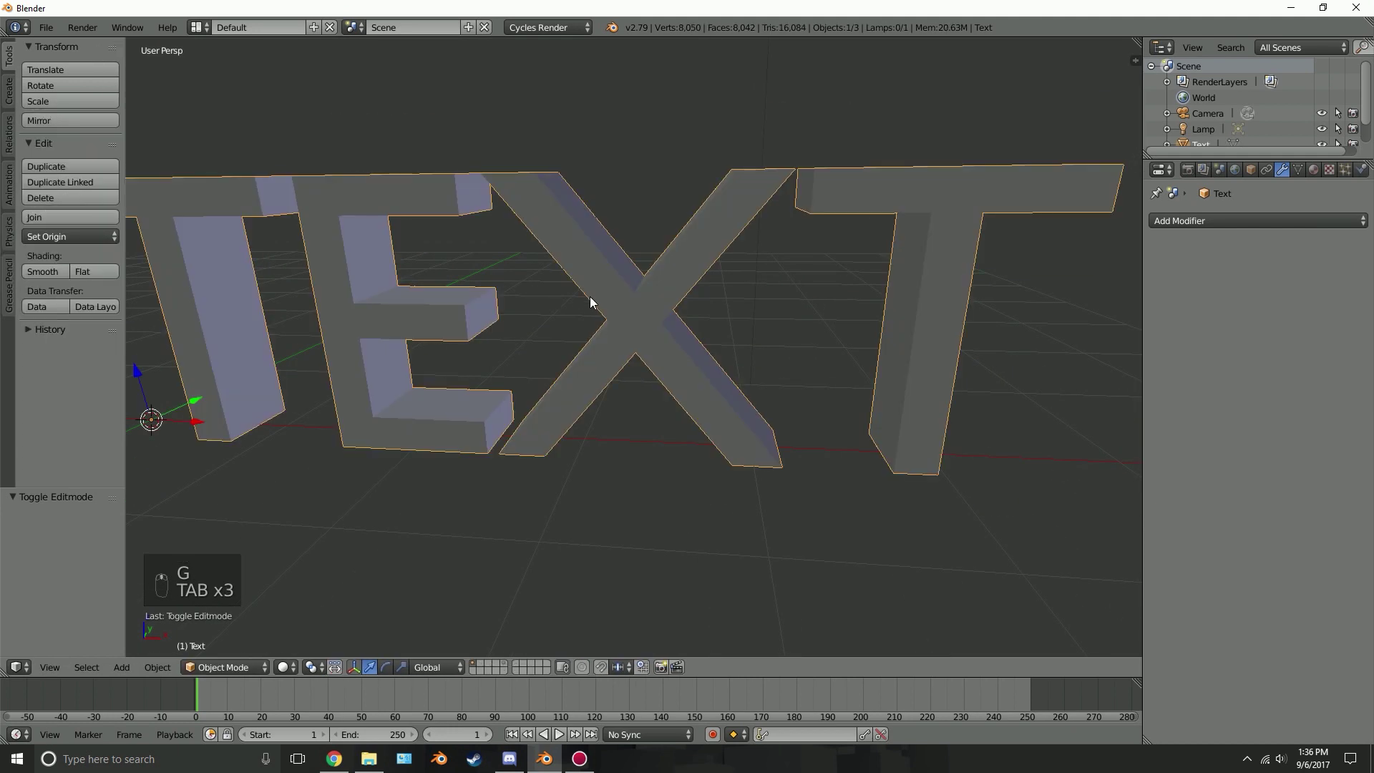
{"action": "middle_click_drag", "start_coordinate": [589, 297], "coordinate": [653, 316]}
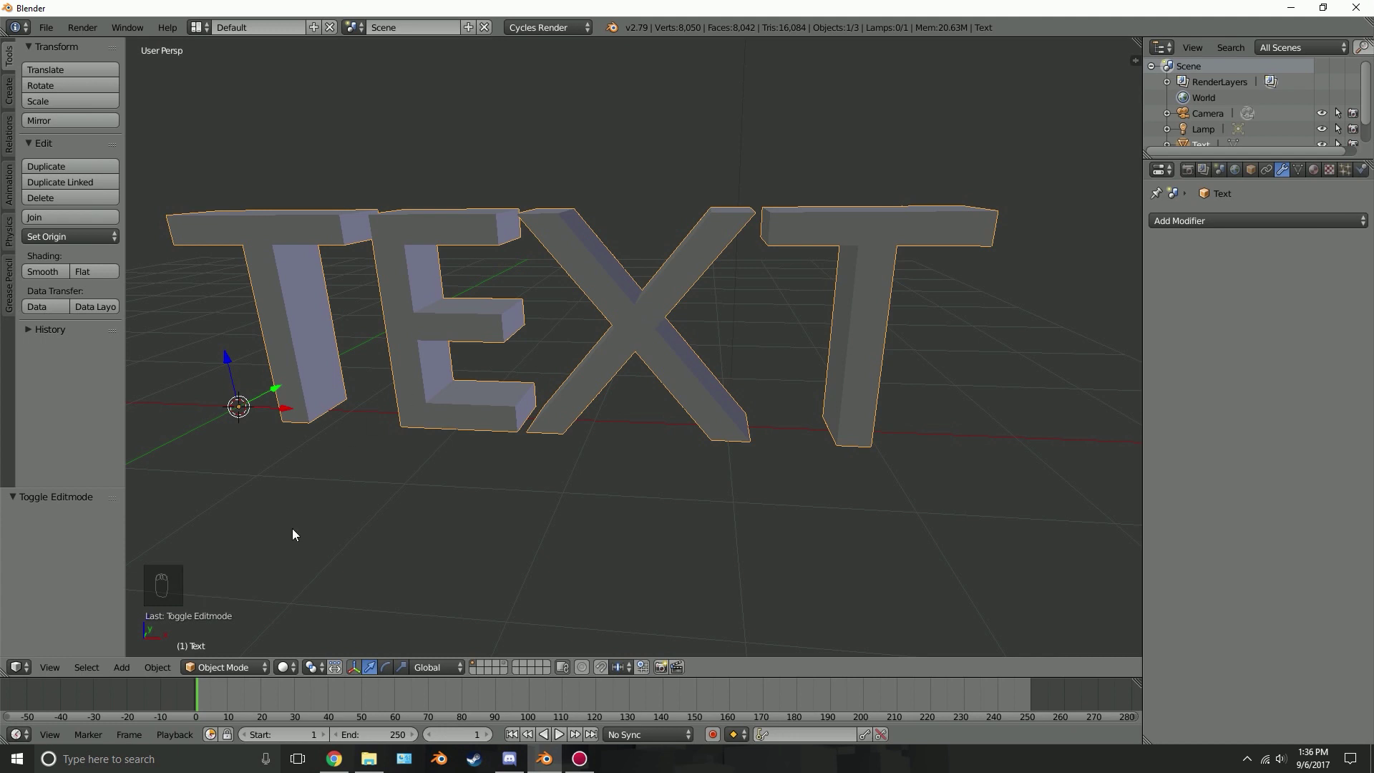
Apply Quick Explode to TEXT, show its particle settings, and play then stop the explosion.
{"action": "left_click", "coordinate": [151, 667]}
{"action": "mouse_move", "coordinate": [189, 286]}
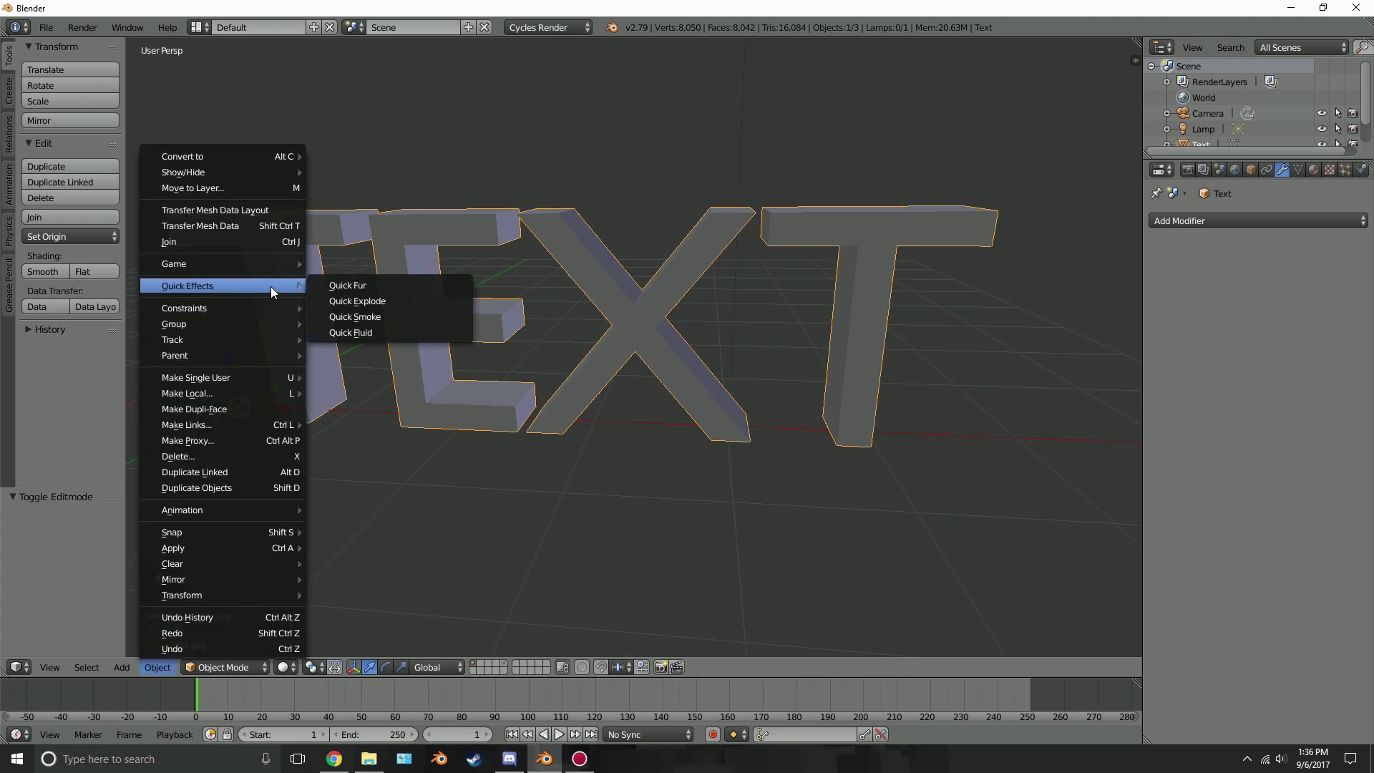
{"action": "left_click", "coordinate": [347, 301]}
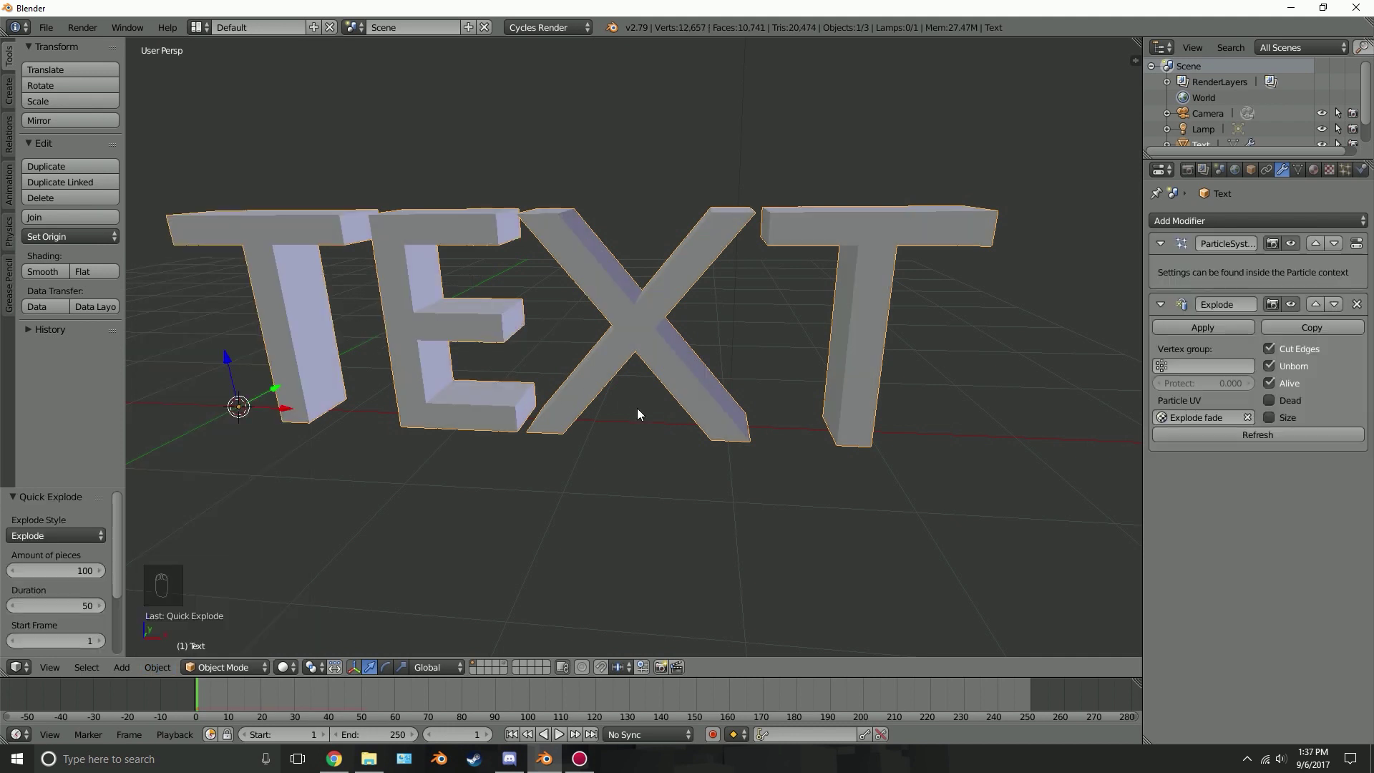
{"action": "left_click", "coordinate": [1346, 170]}
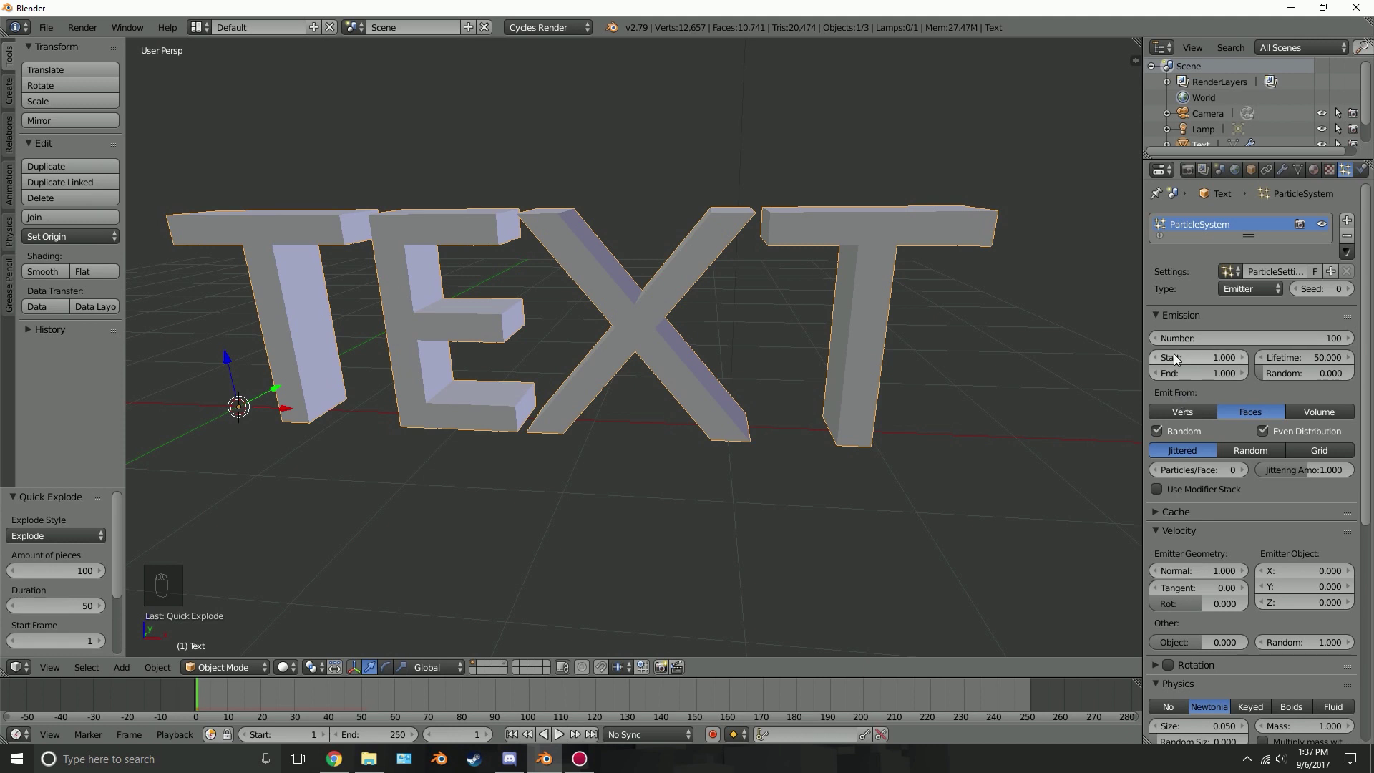
{"action": "key", "text": "alt+a"}
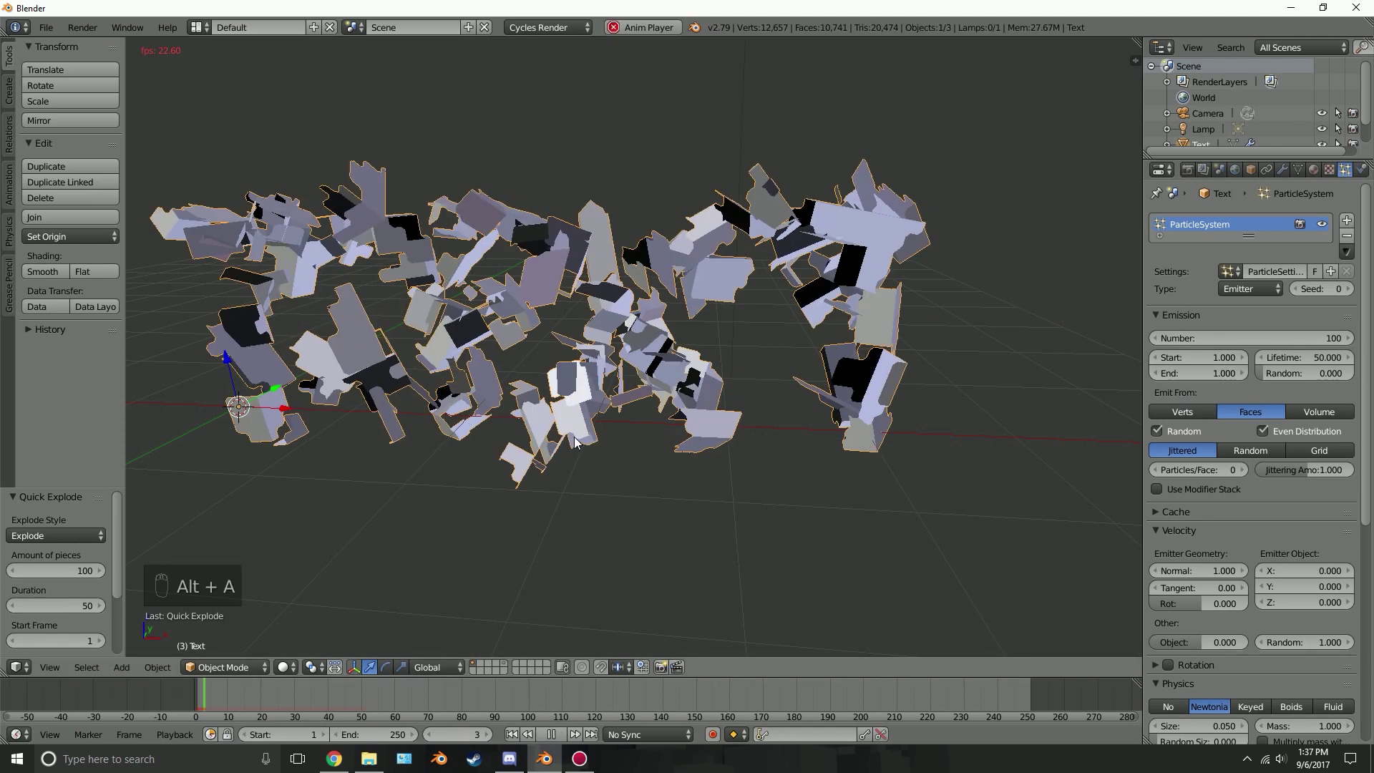
{"action": "key", "text": "alt+a"}
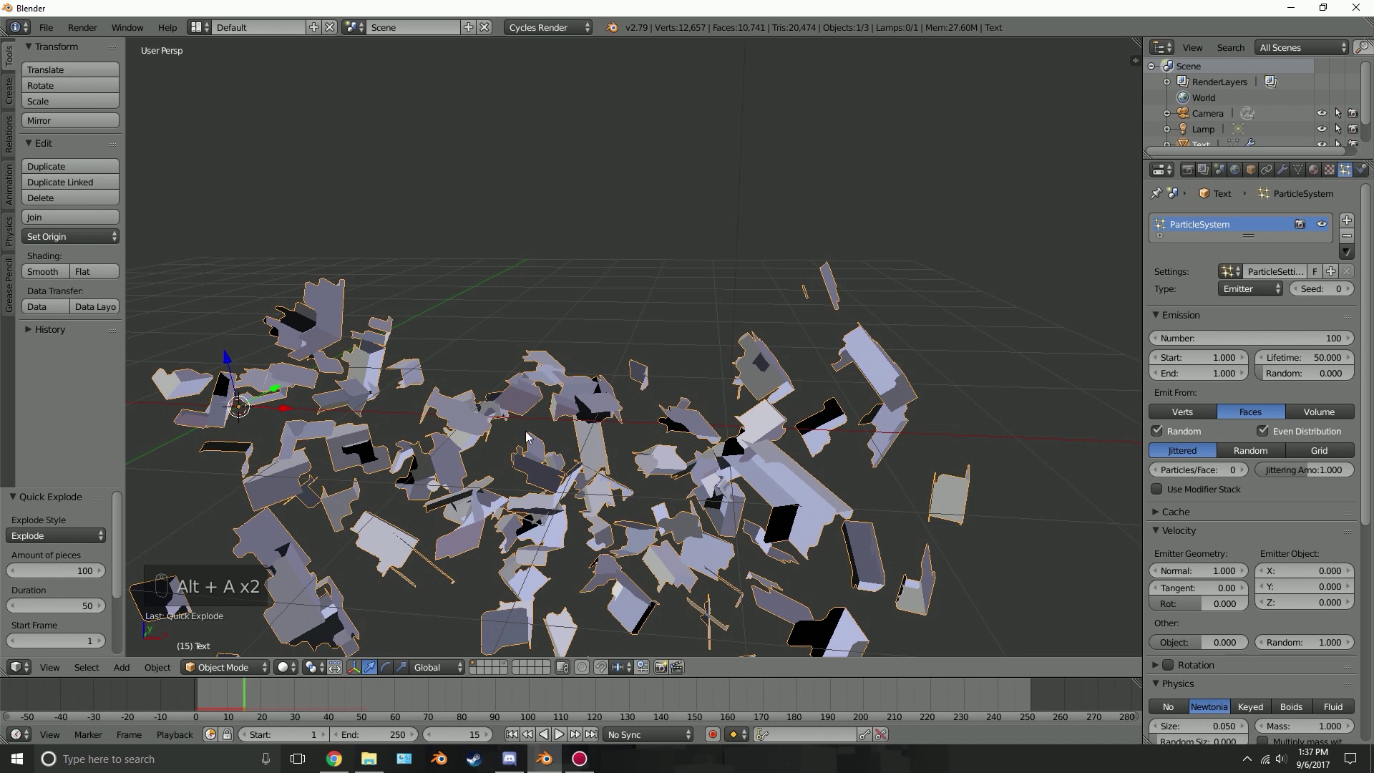
Set particle emission to run from frame 20 to frame 70, then replay the explosion.
{"action": "left_click", "coordinate": [512, 734]}
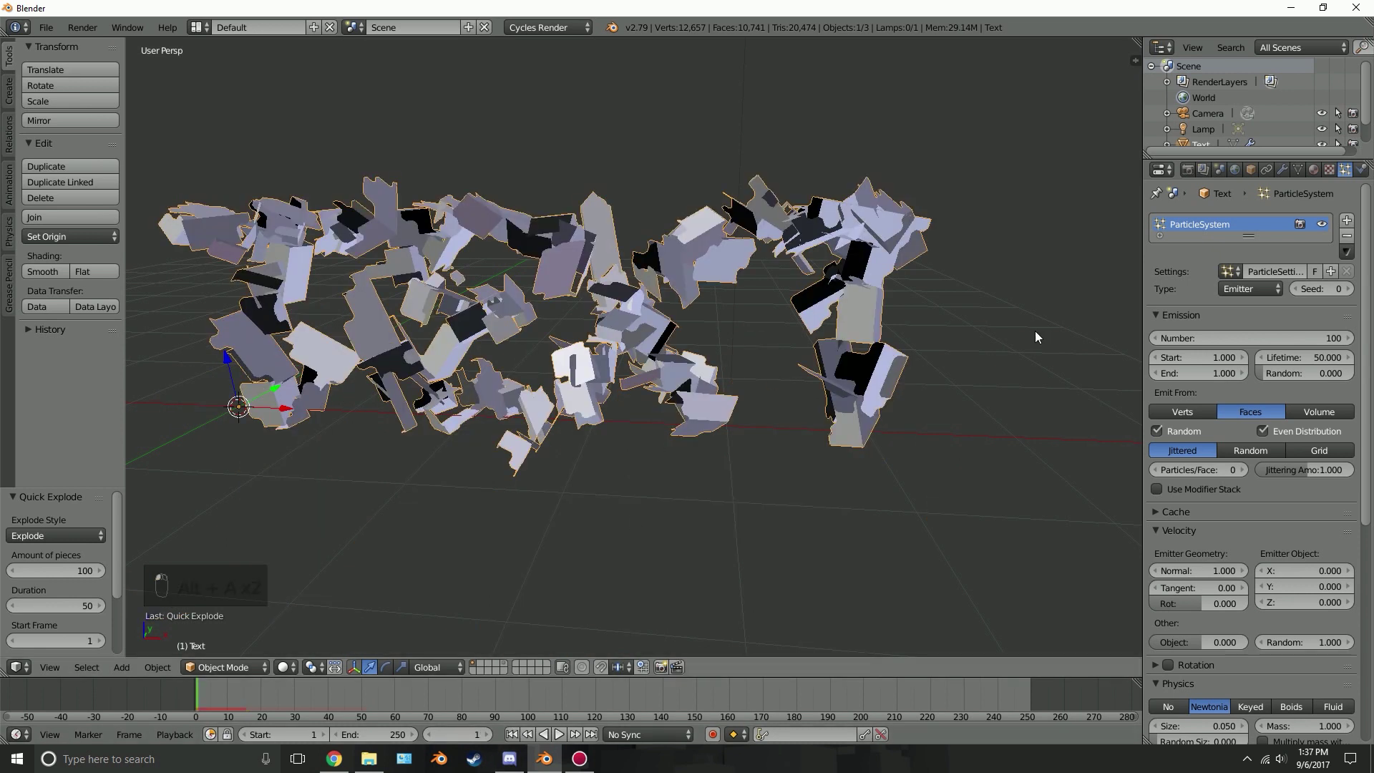
{"action": "left_click", "coordinate": [1190, 373]}
{"action": "type", "text": "70"}
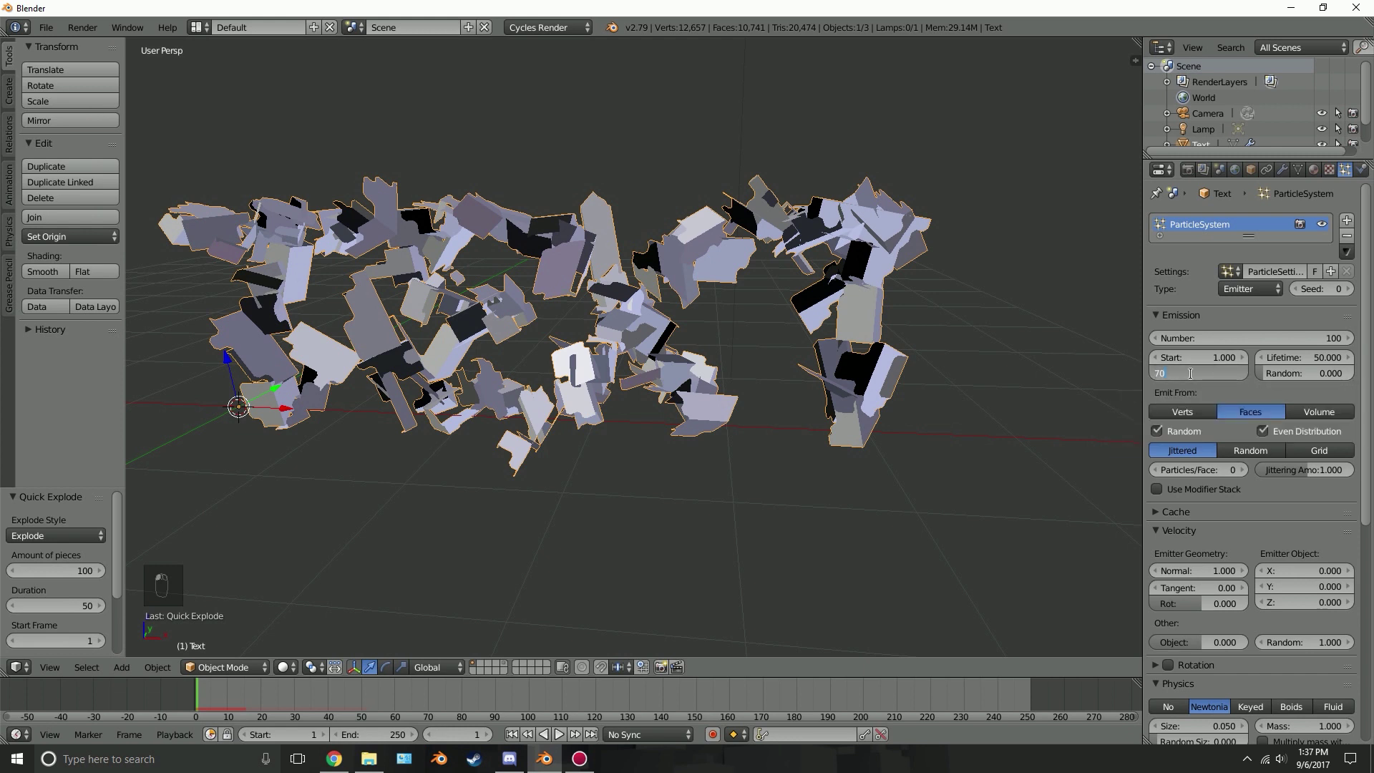
{"action": "key", "text": "Return"}
{"action": "left_click", "coordinate": [1195, 361]}
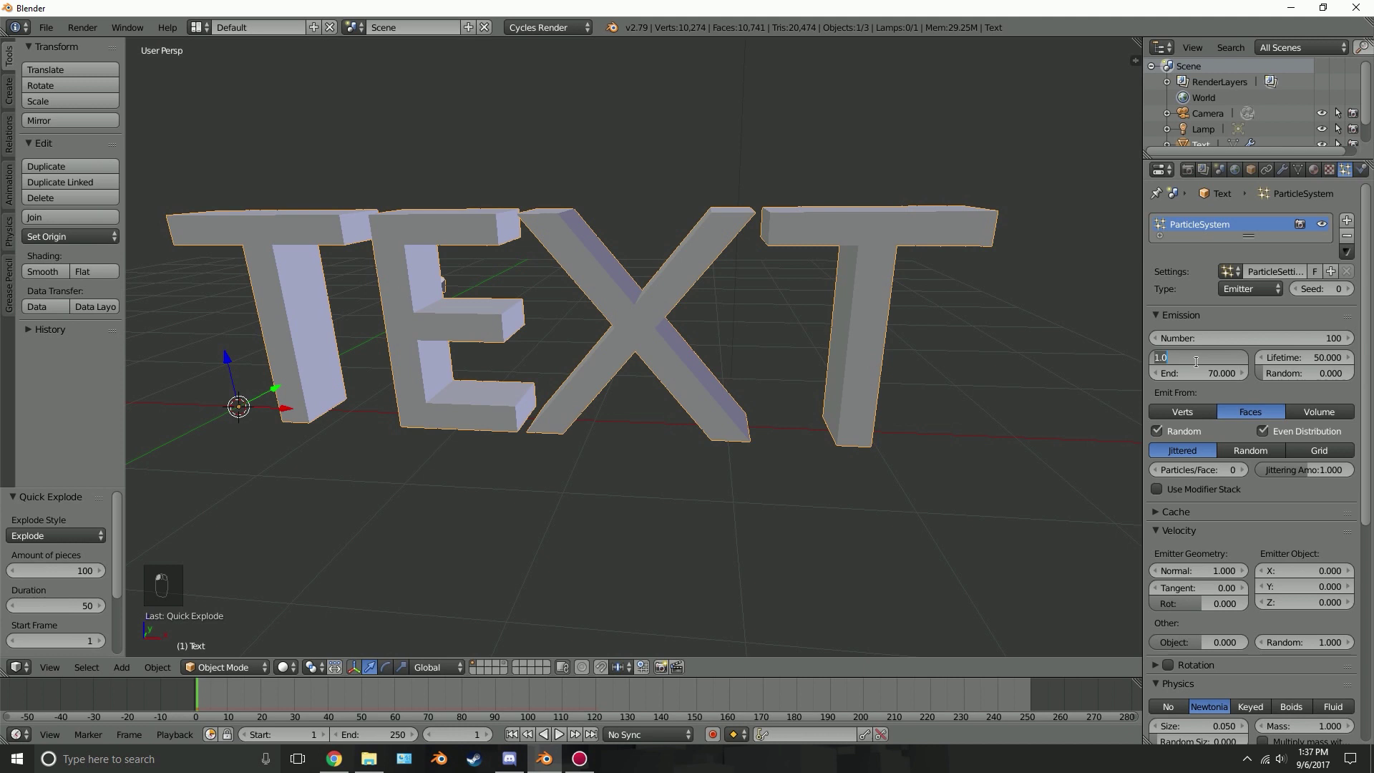
{"action": "type", "text": "20"}
{"action": "key", "text": "Return"}
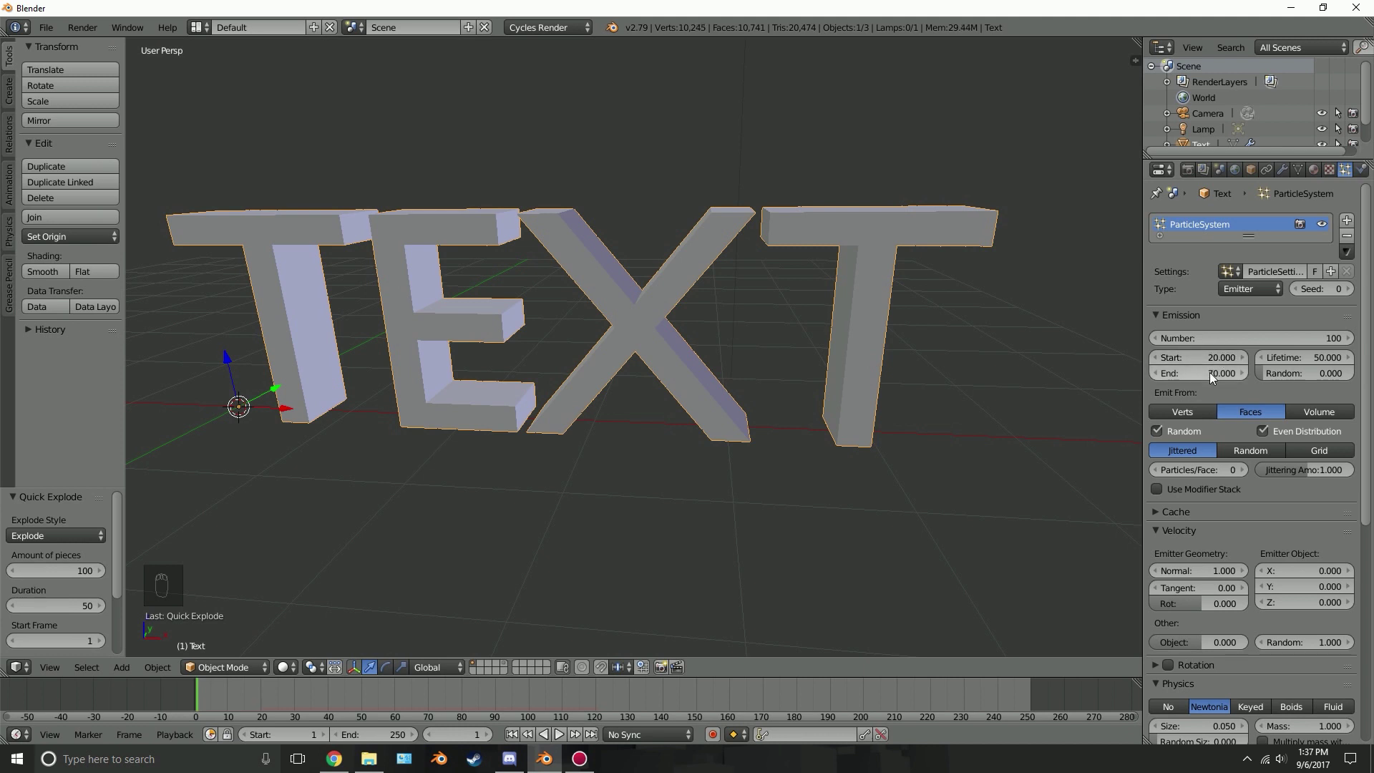
{"action": "scroll", "coordinate": [769, 442], "scroll_direction": "down", "scroll_amount": 2}
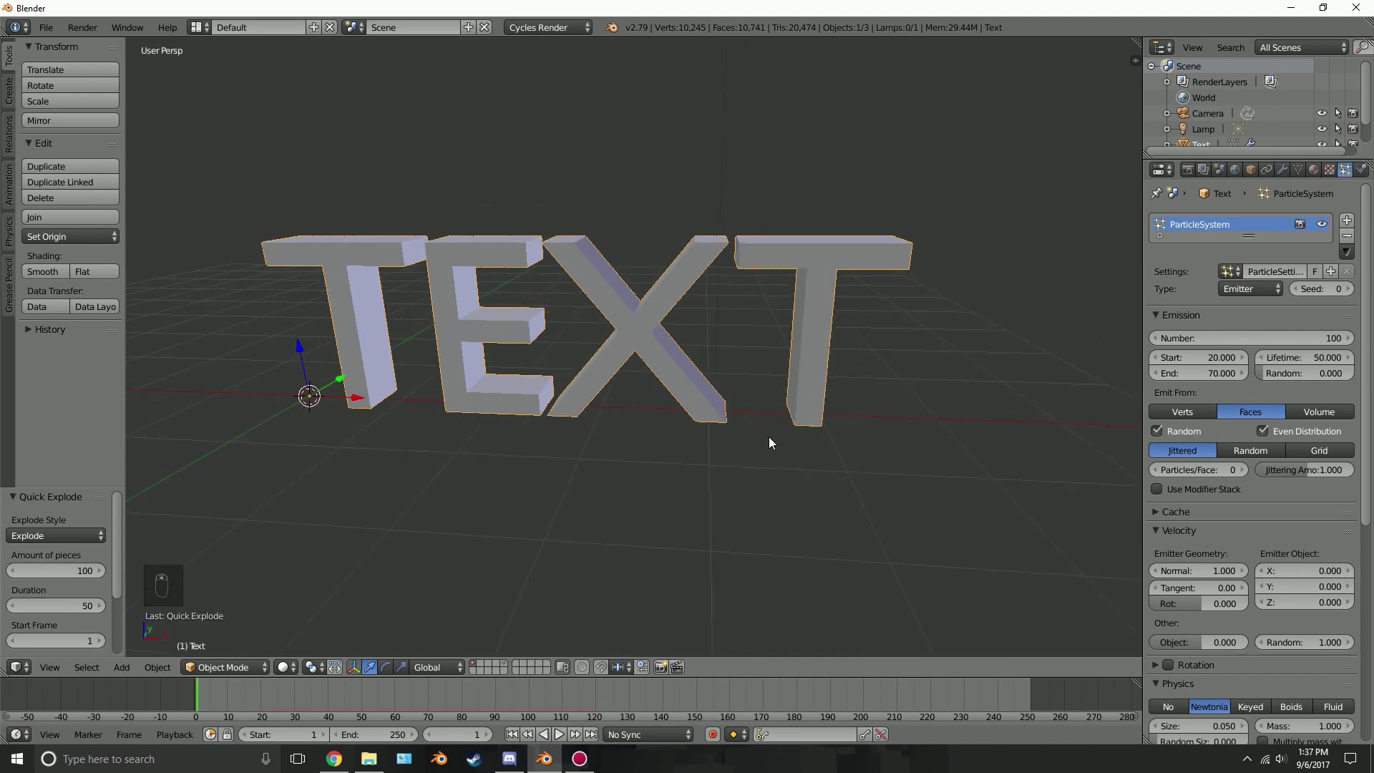
{"action": "scroll", "coordinate": [569, 340], "scroll_direction": "down", "scroll_amount": 1}
{"action": "key", "text": "alt+a"}
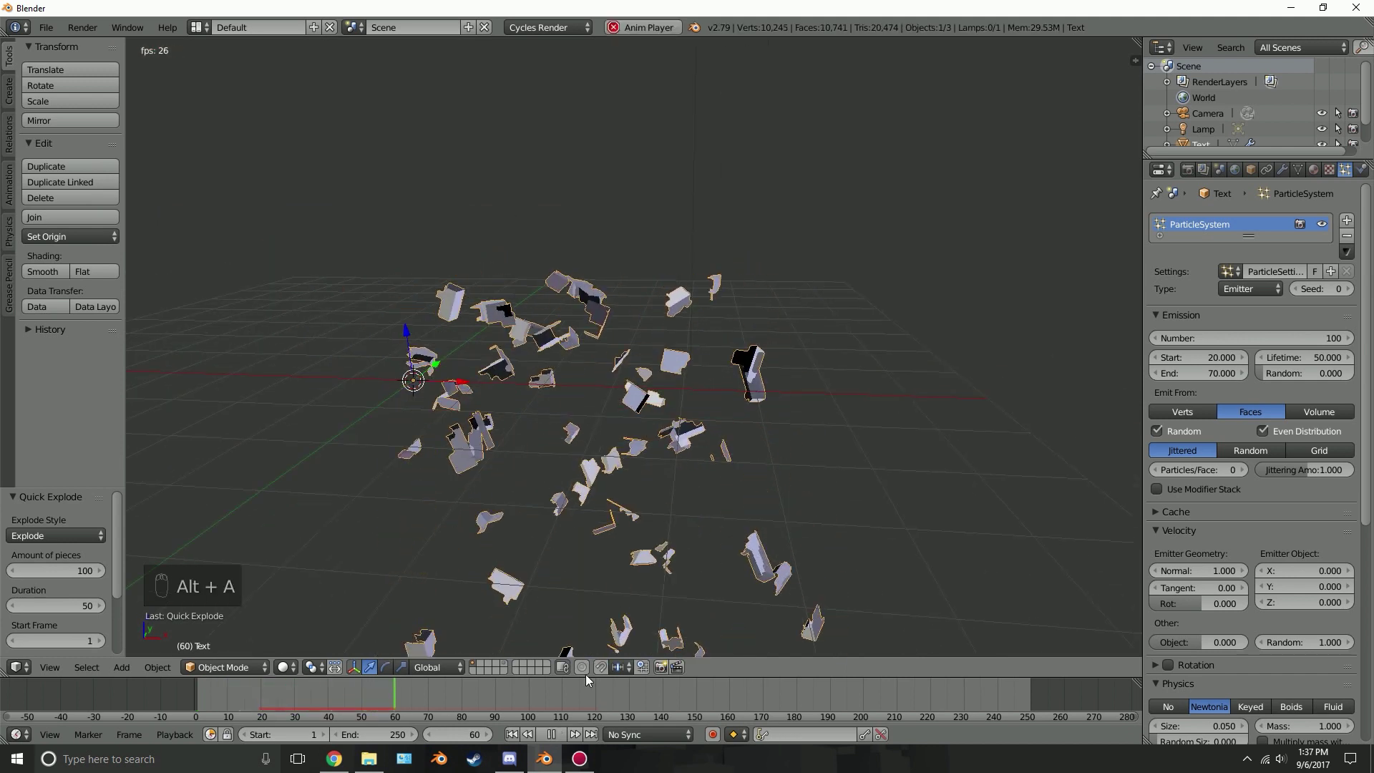
{"action": "key", "text": "alt+a"}
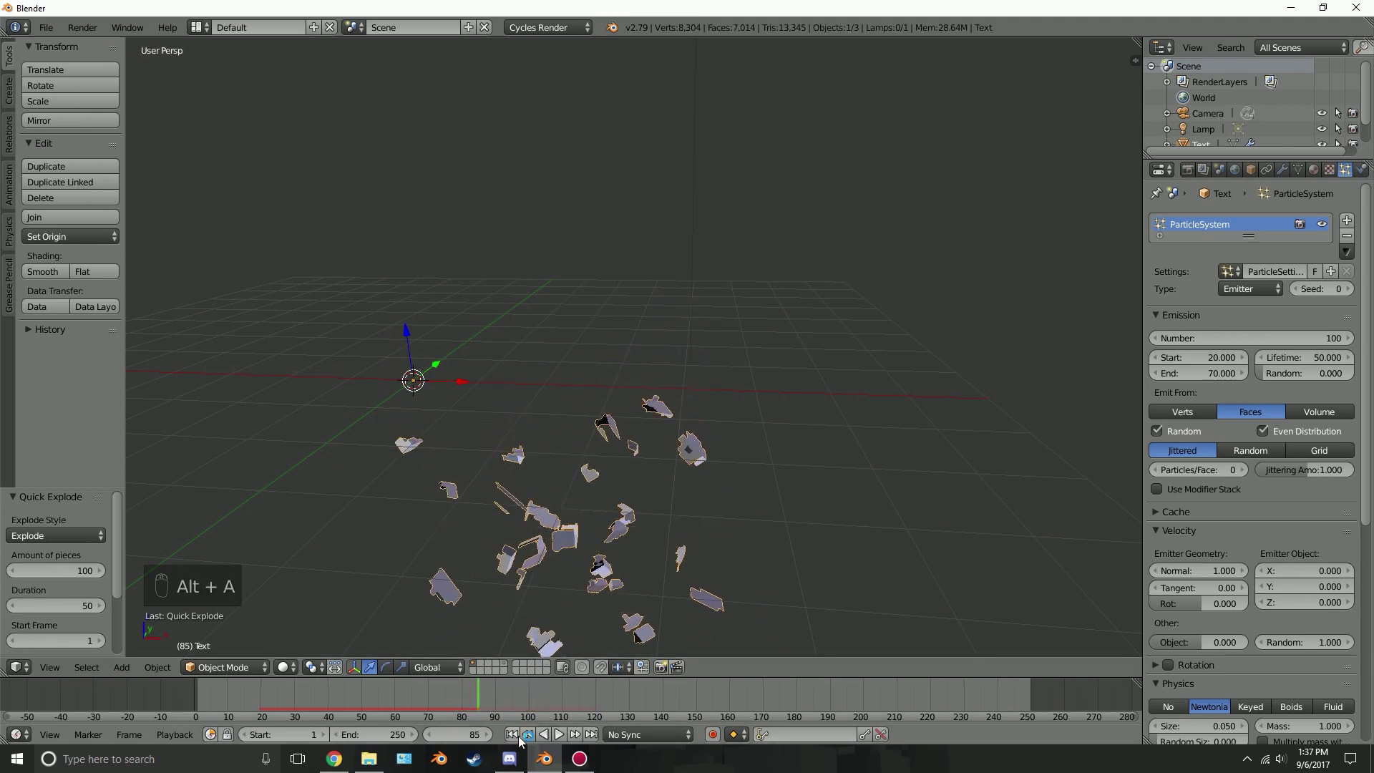
Set the particle count to 1000, replay the explosion, and rewind to frame 1.
{"action": "left_click", "coordinate": [512, 735]}
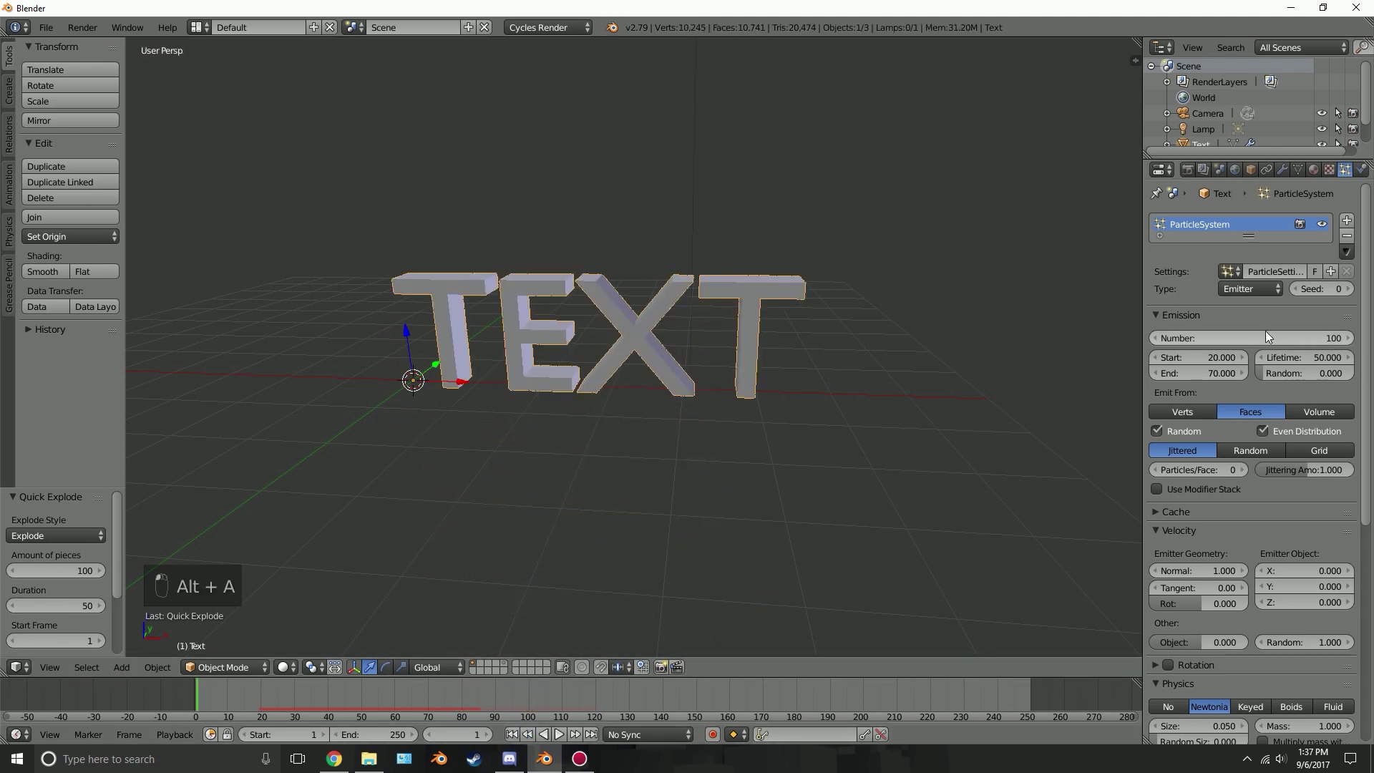
{"action": "left_click", "coordinate": [1199, 336]}
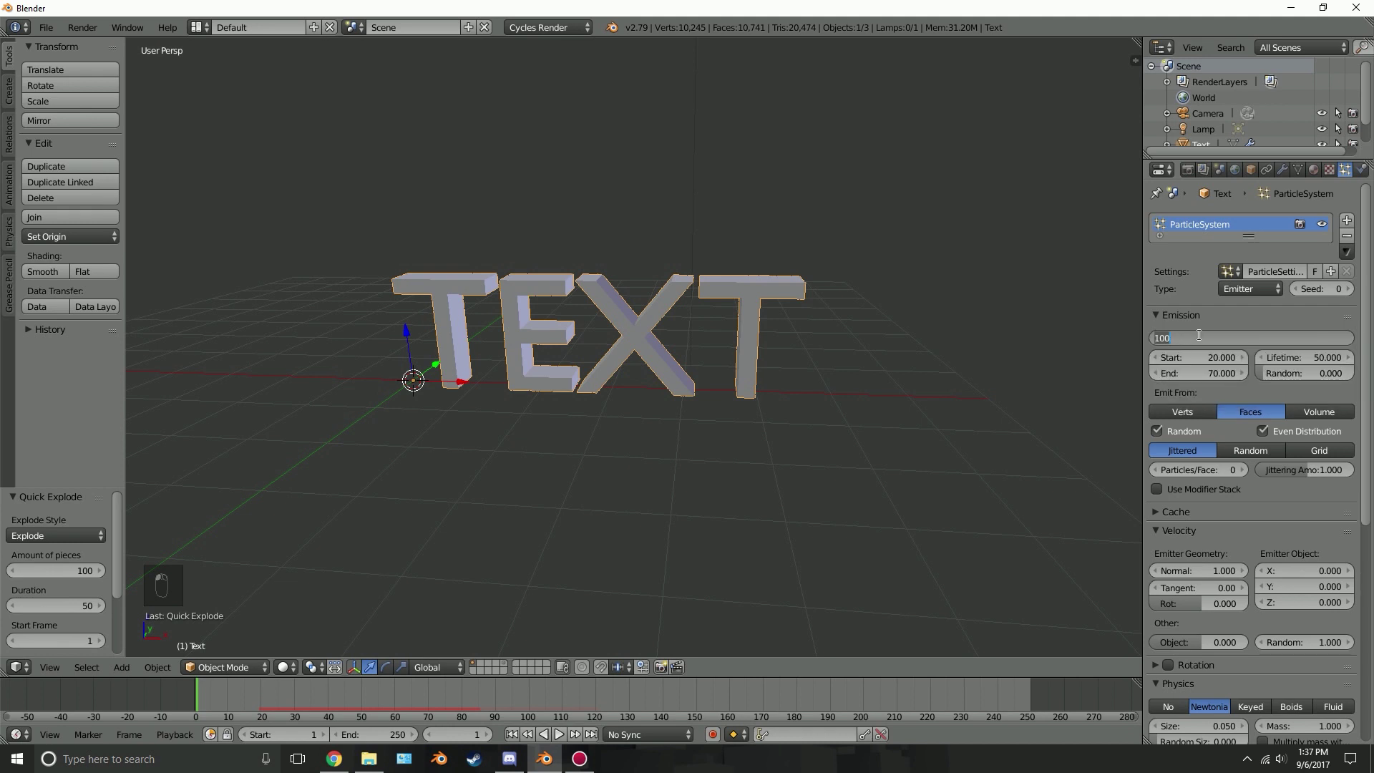
{"action": "type", "text": "10"}
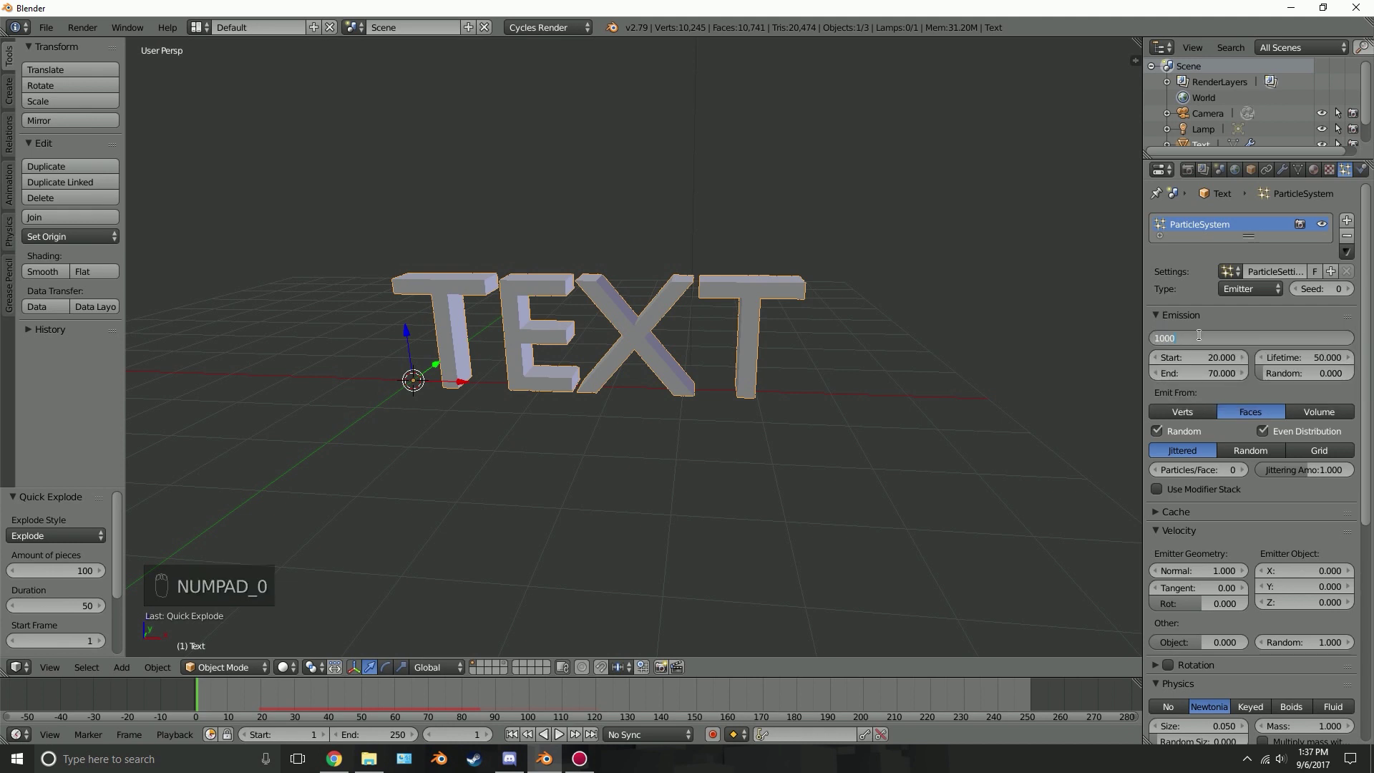
{"action": "key", "text": "Return"}
{"action": "key", "text": "alt+a"}
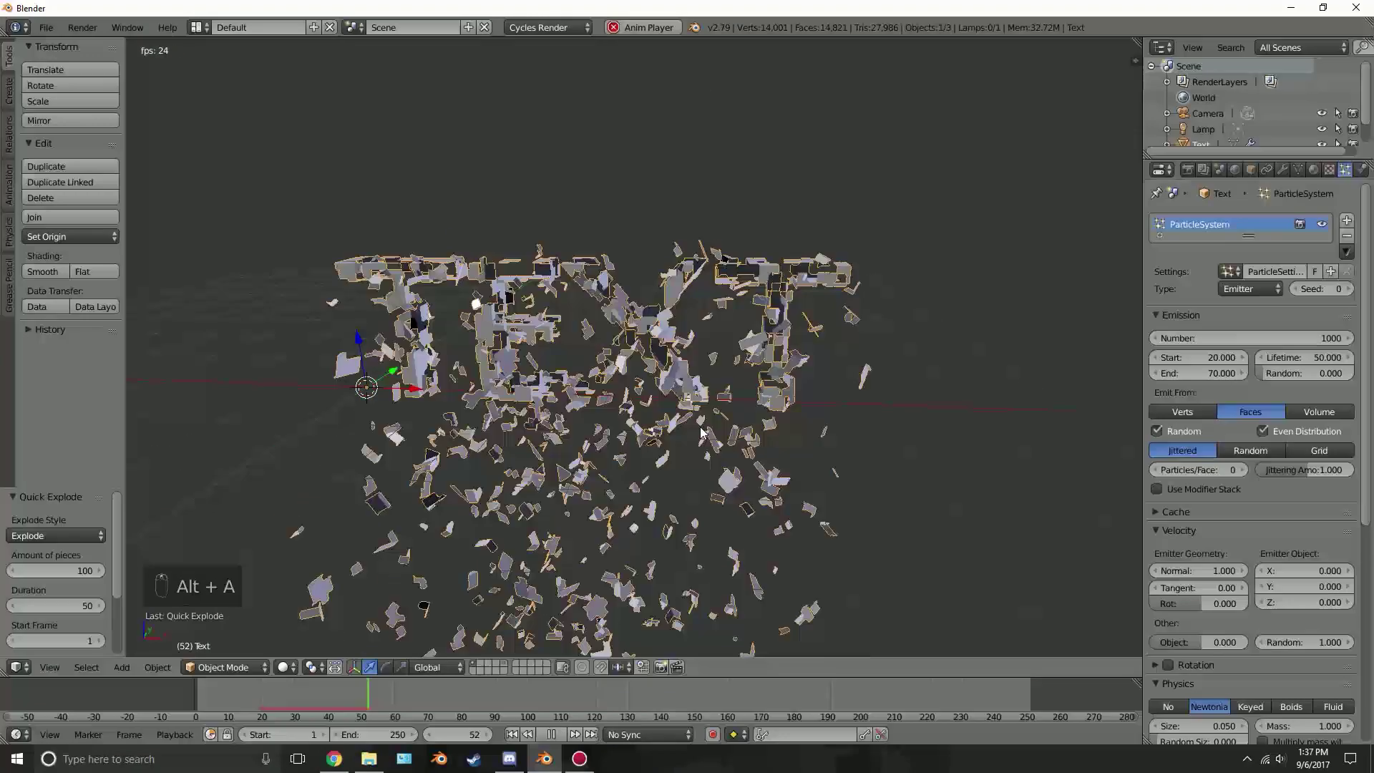
{"action": "key", "text": "alt+a"}
{"action": "left_click", "coordinate": [513, 734]}
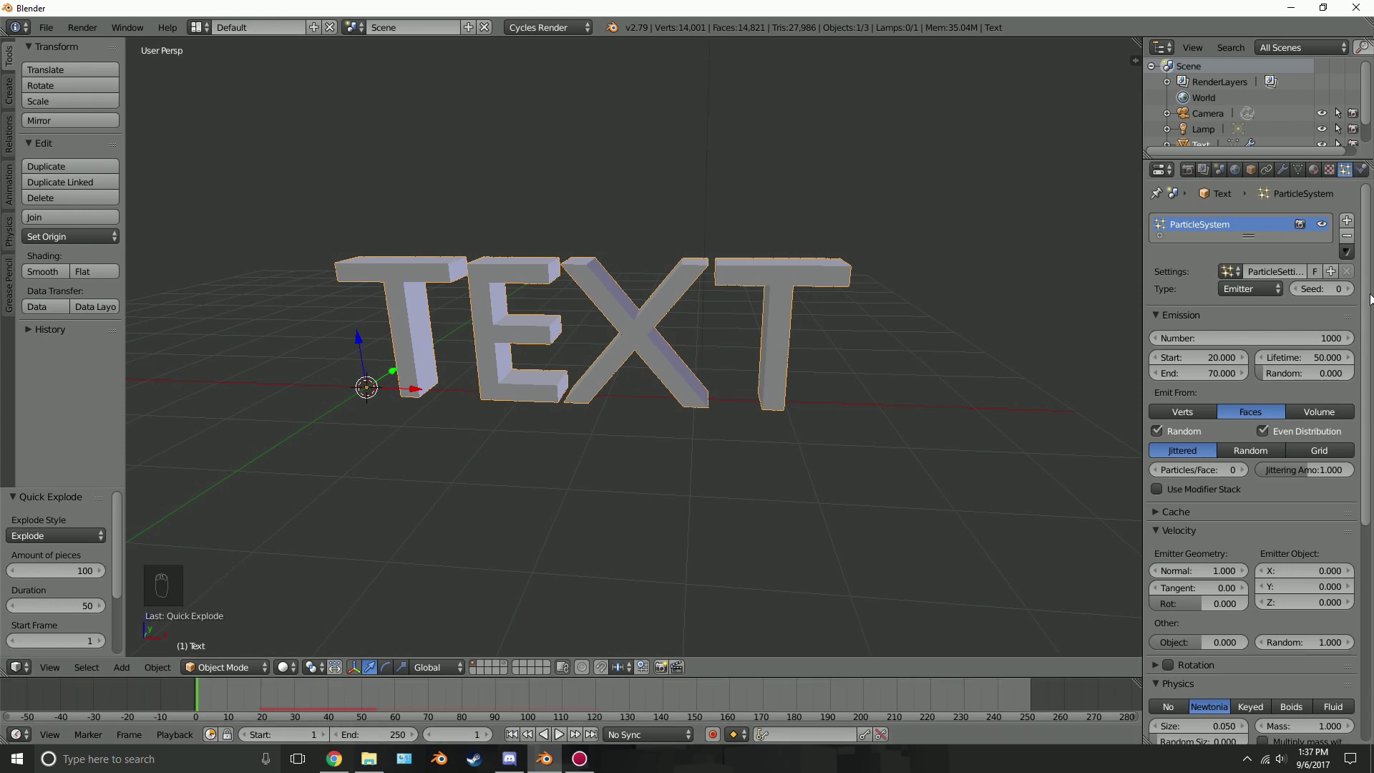
{"action": "scroll", "coordinate": [1358, 473], "scroll_direction": "down", "scroll_amount": 4}
{"action": "scroll", "coordinate": [1372, 543], "scroll_direction": "down", "scroll_amount": 4}
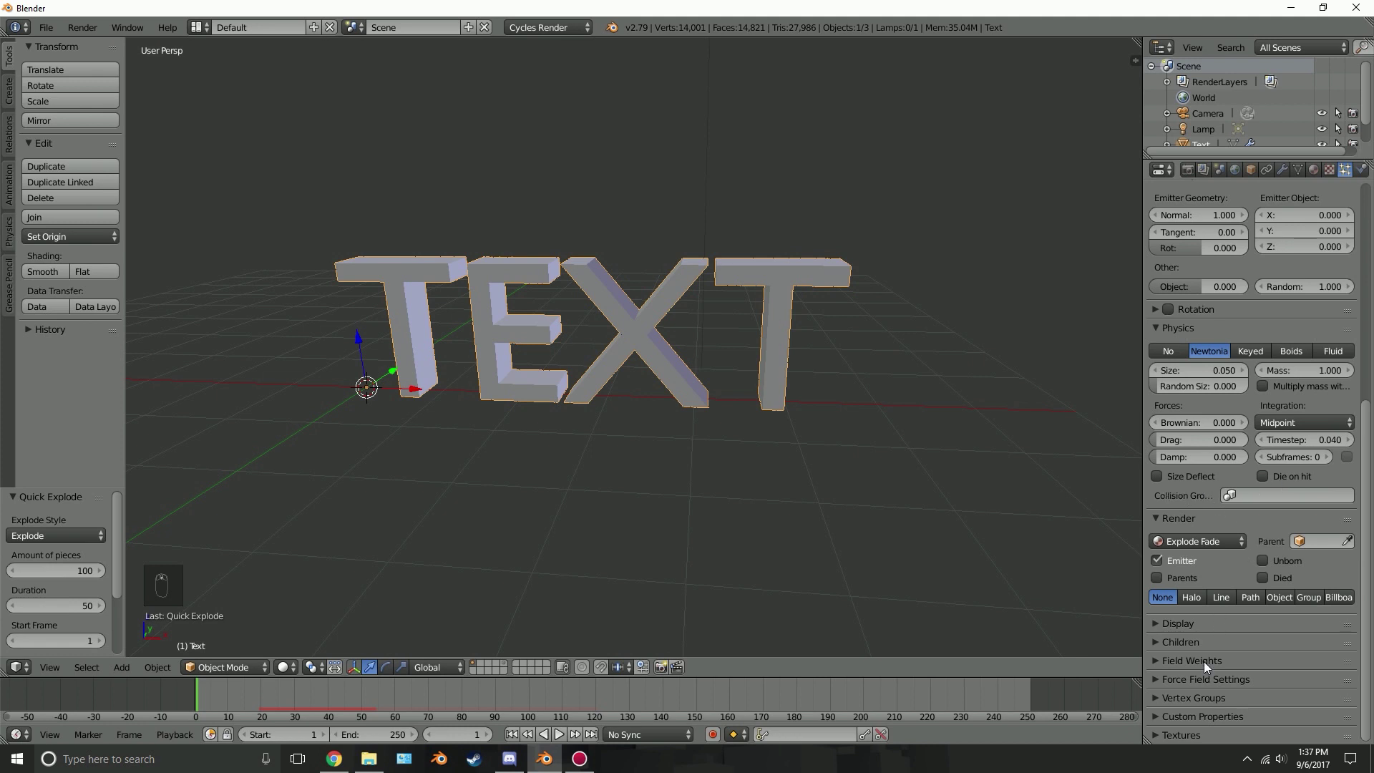
Add a new texture in the TEXT particle system's Textures panel and show its settings.
{"action": "left_click", "coordinate": [1188, 739]}
{"action": "scroll", "coordinate": [1260, 602], "scroll_direction": "down", "scroll_amount": 3}
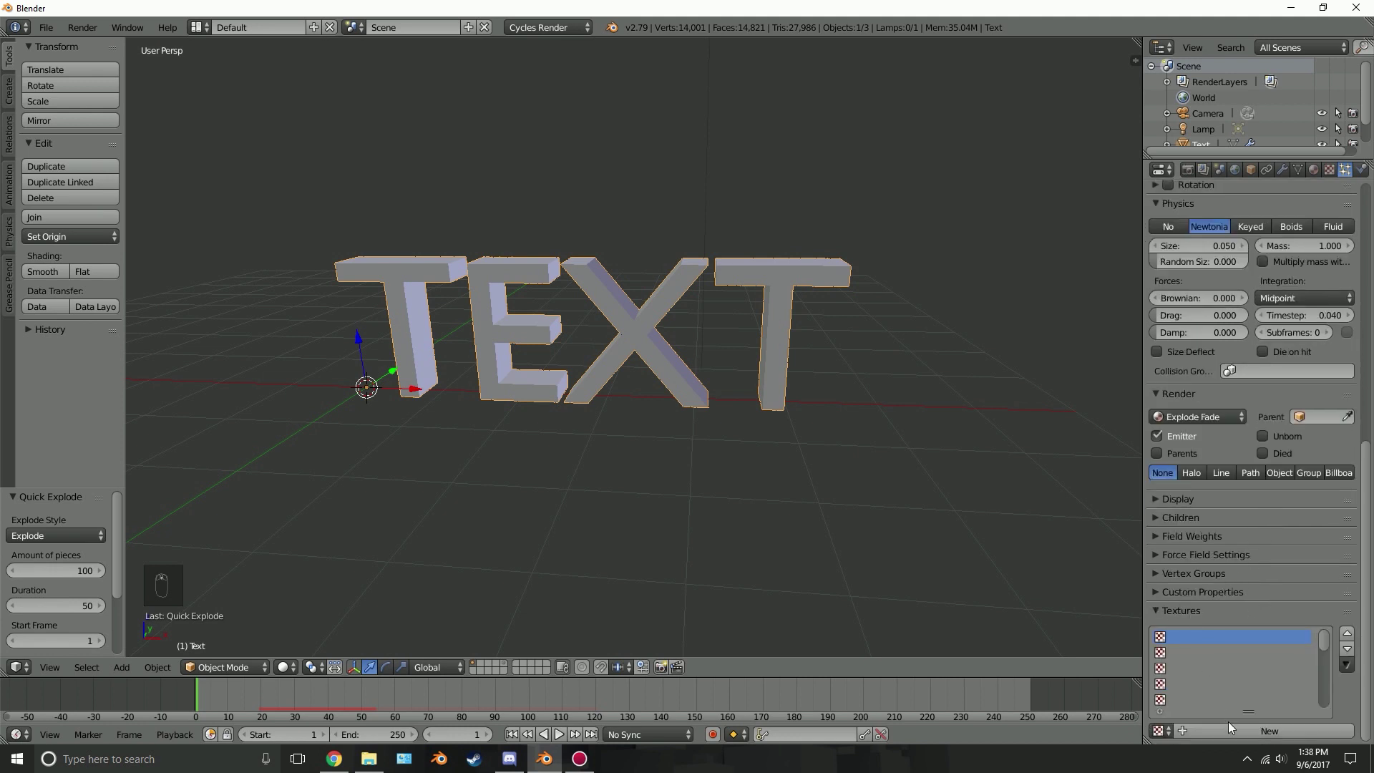
{"action": "left_click", "coordinate": [1236, 728]}
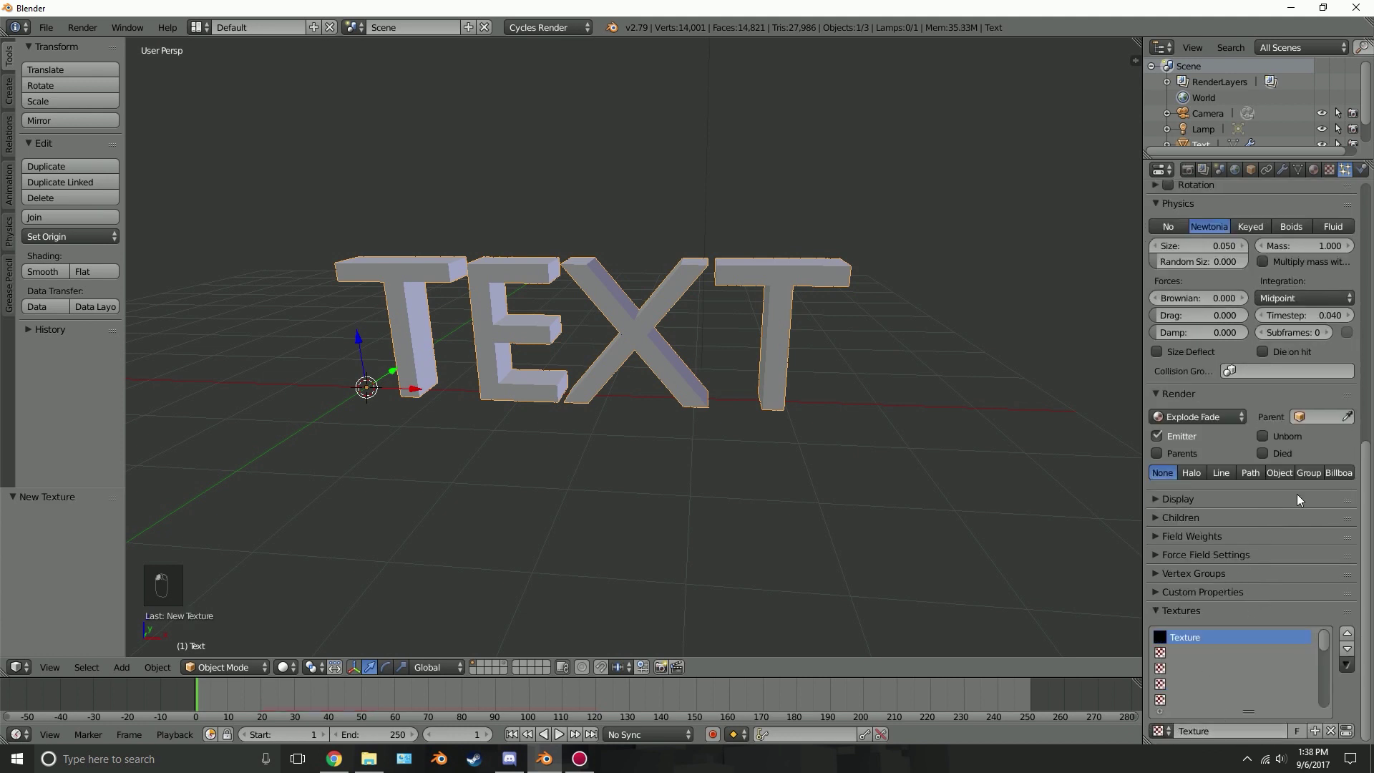
{"action": "left_click", "coordinate": [1331, 169]}
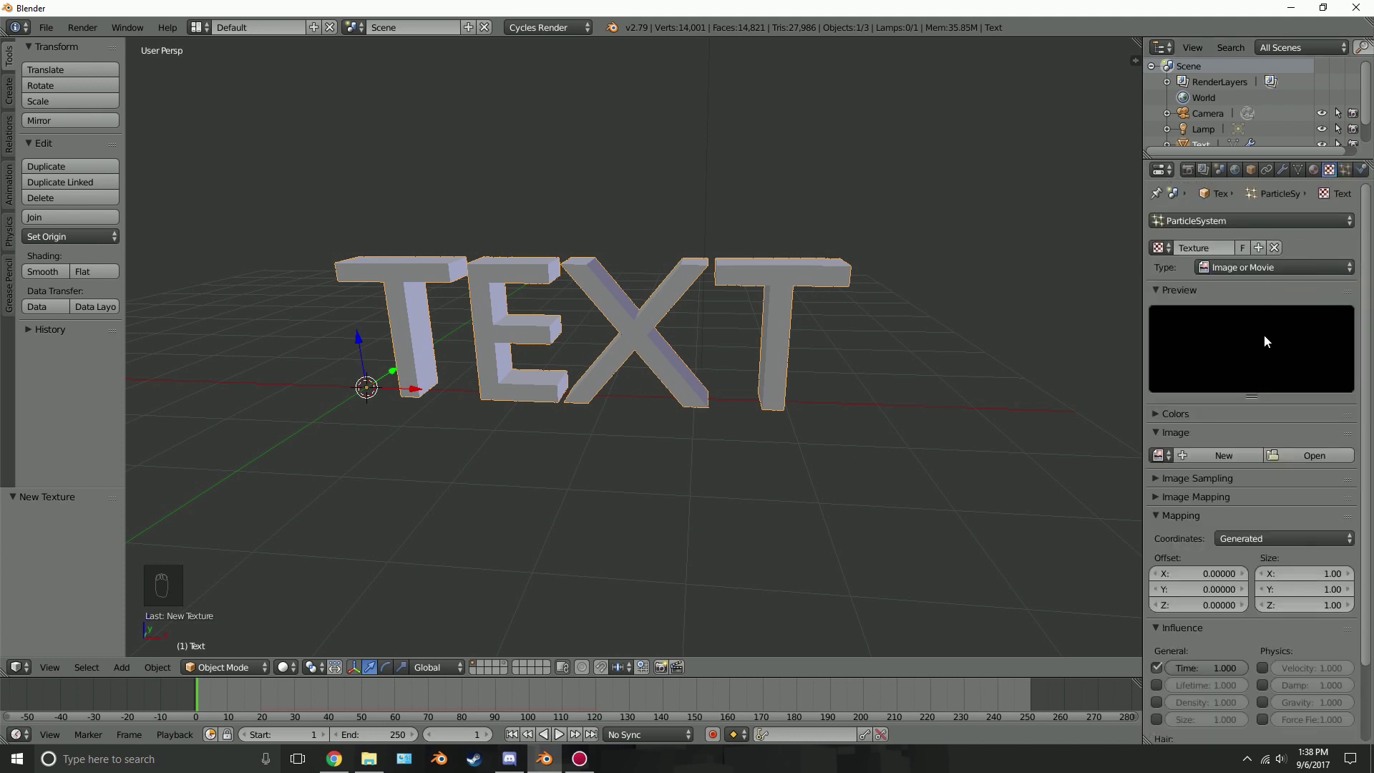
Set the particle texture type to Blend, replay the explosion, and rewind to frame 1.
{"action": "left_click", "coordinate": [1259, 268]}
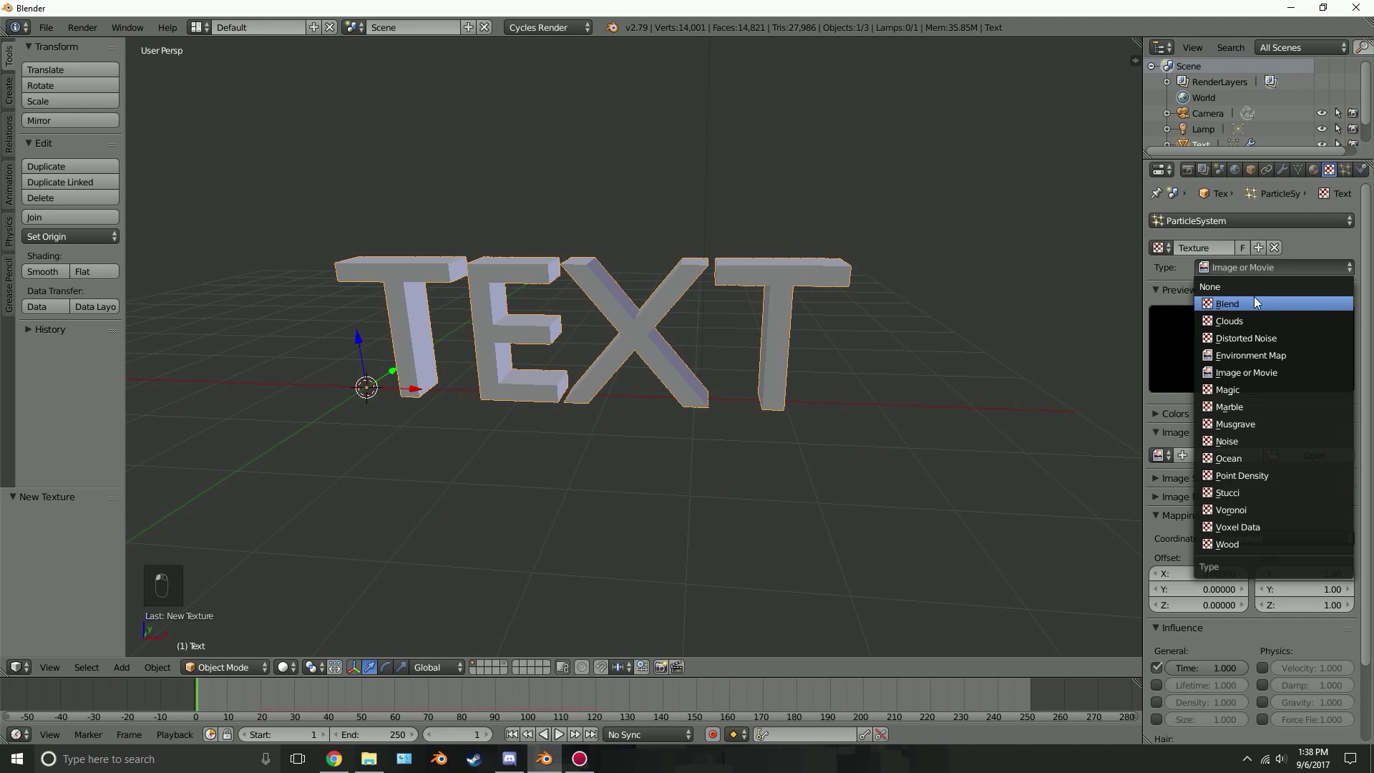
{"action": "left_click", "coordinate": [1254, 296]}
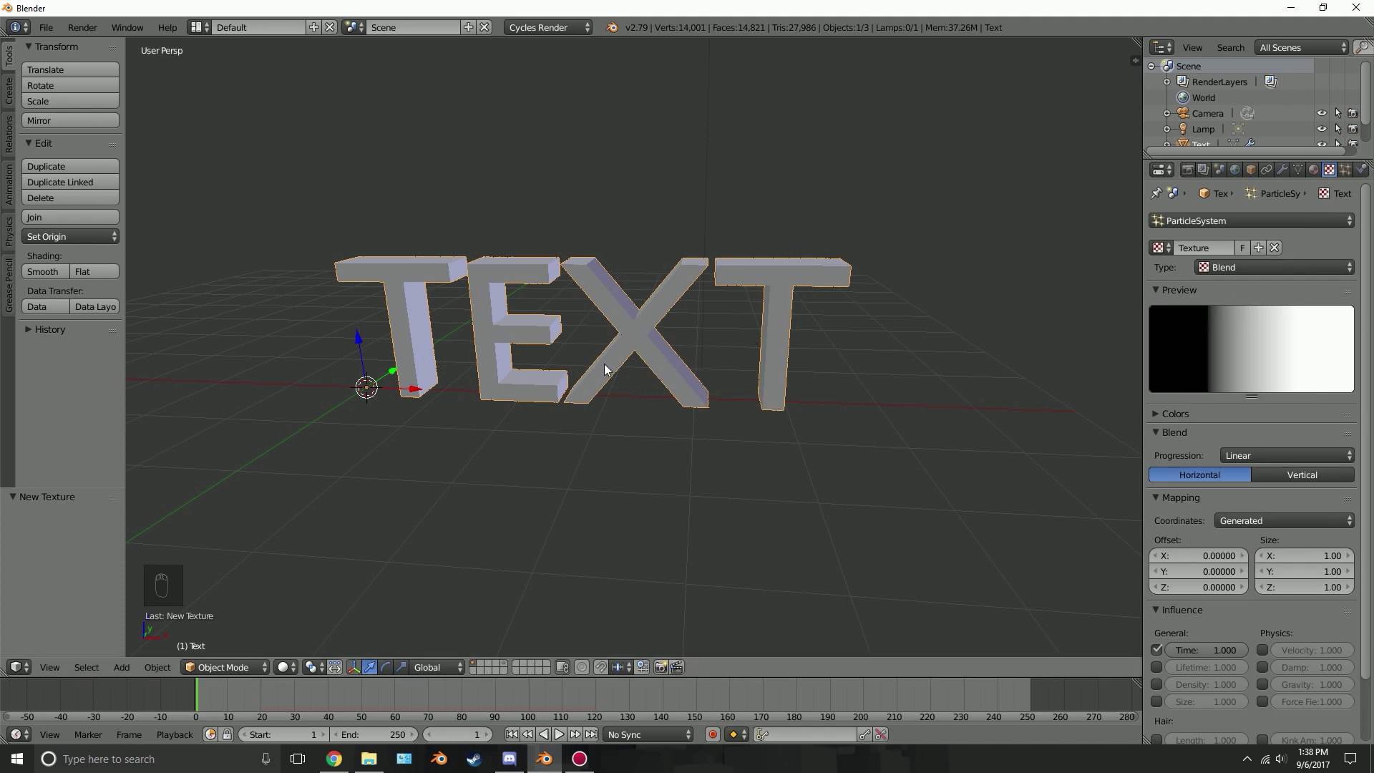
{"action": "key", "text": "alt+a"}
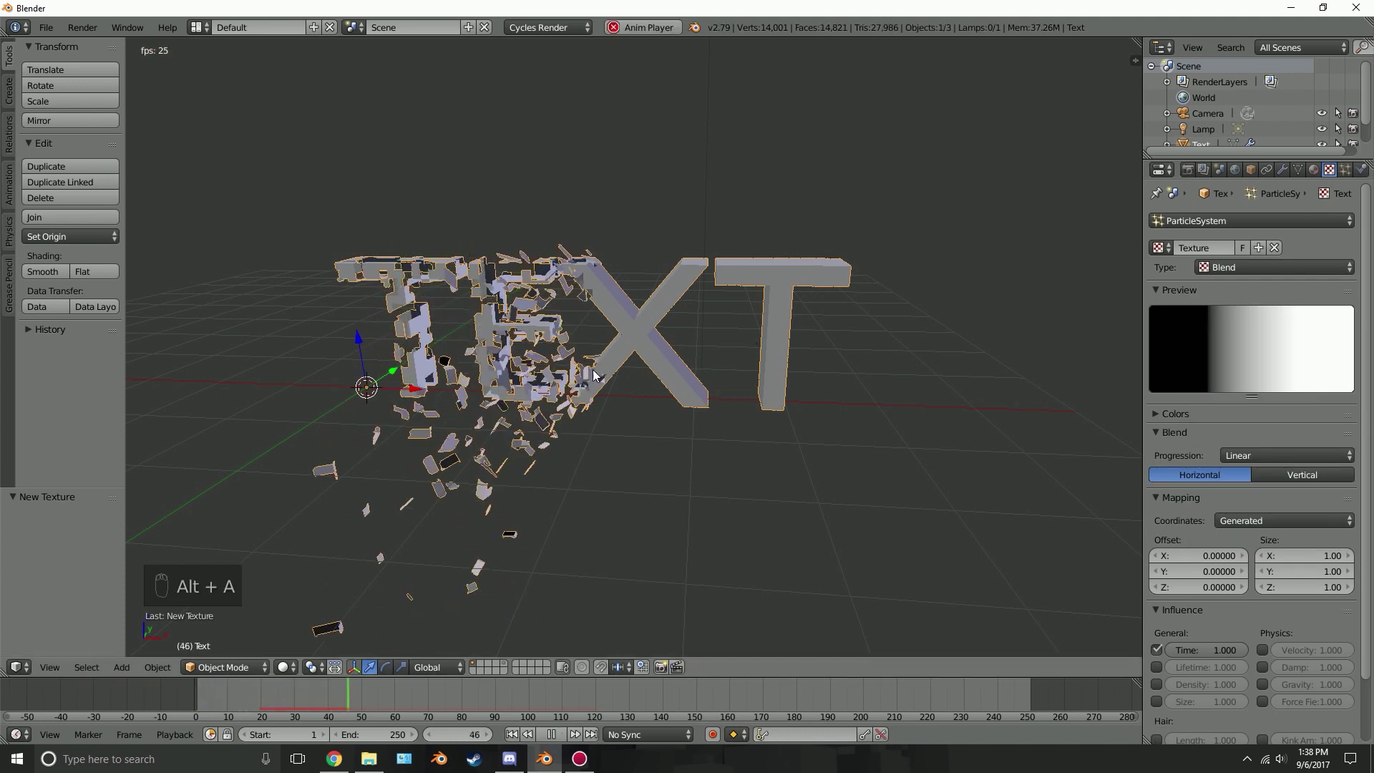
{"action": "key", "text": "alt+a"}
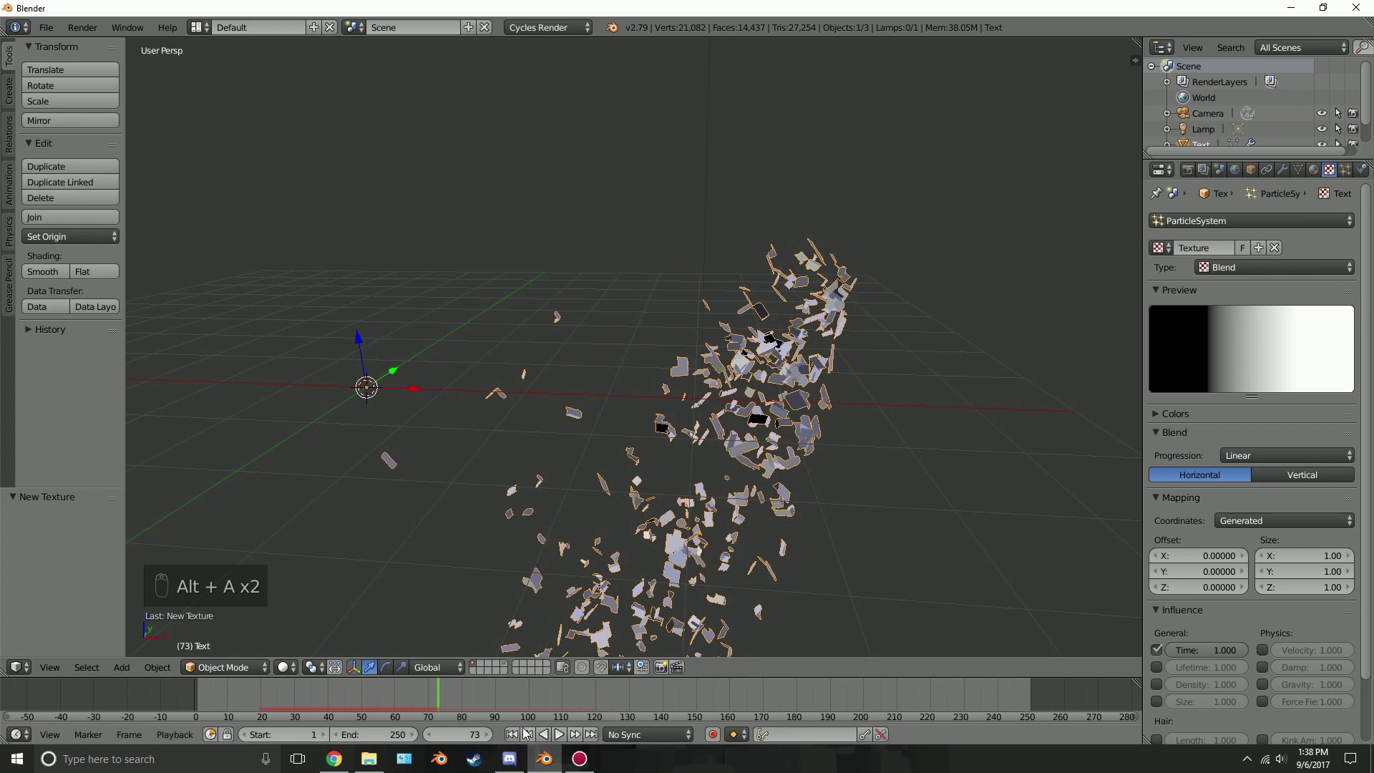
{"action": "left_click", "coordinate": [514, 734]}
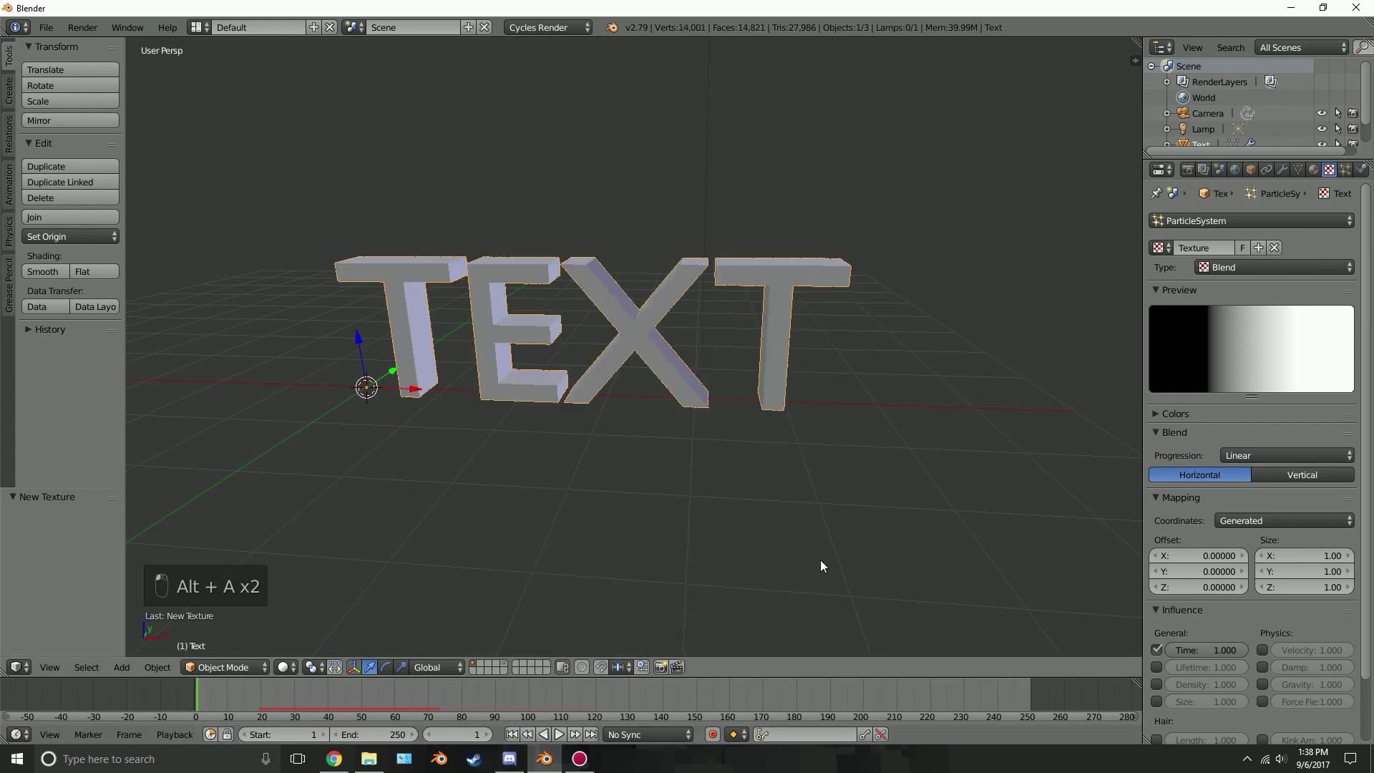
Enable the texture's colour ramp and give its black start colour alpha 1.
{"action": "left_click", "coordinate": [1172, 413]}
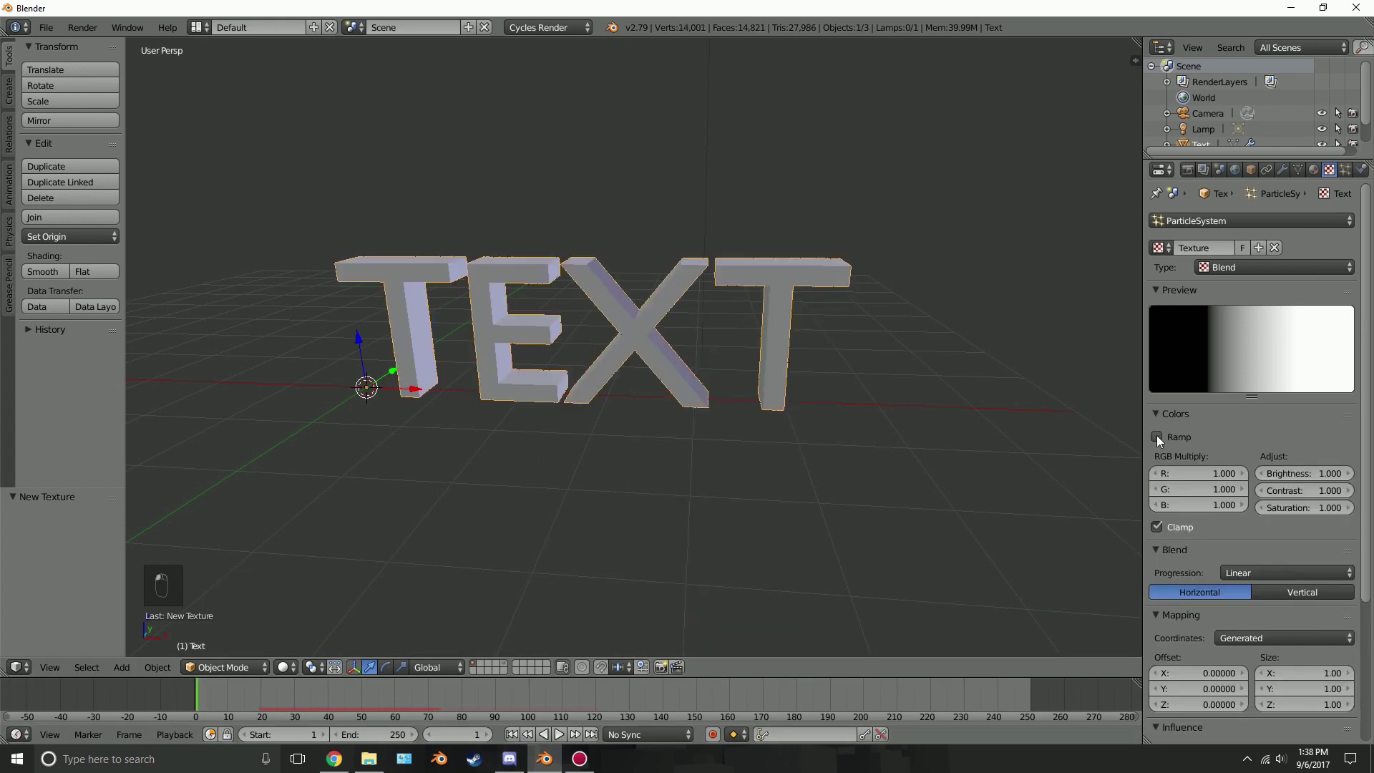
{"action": "left_click", "coordinate": [1156, 437]}
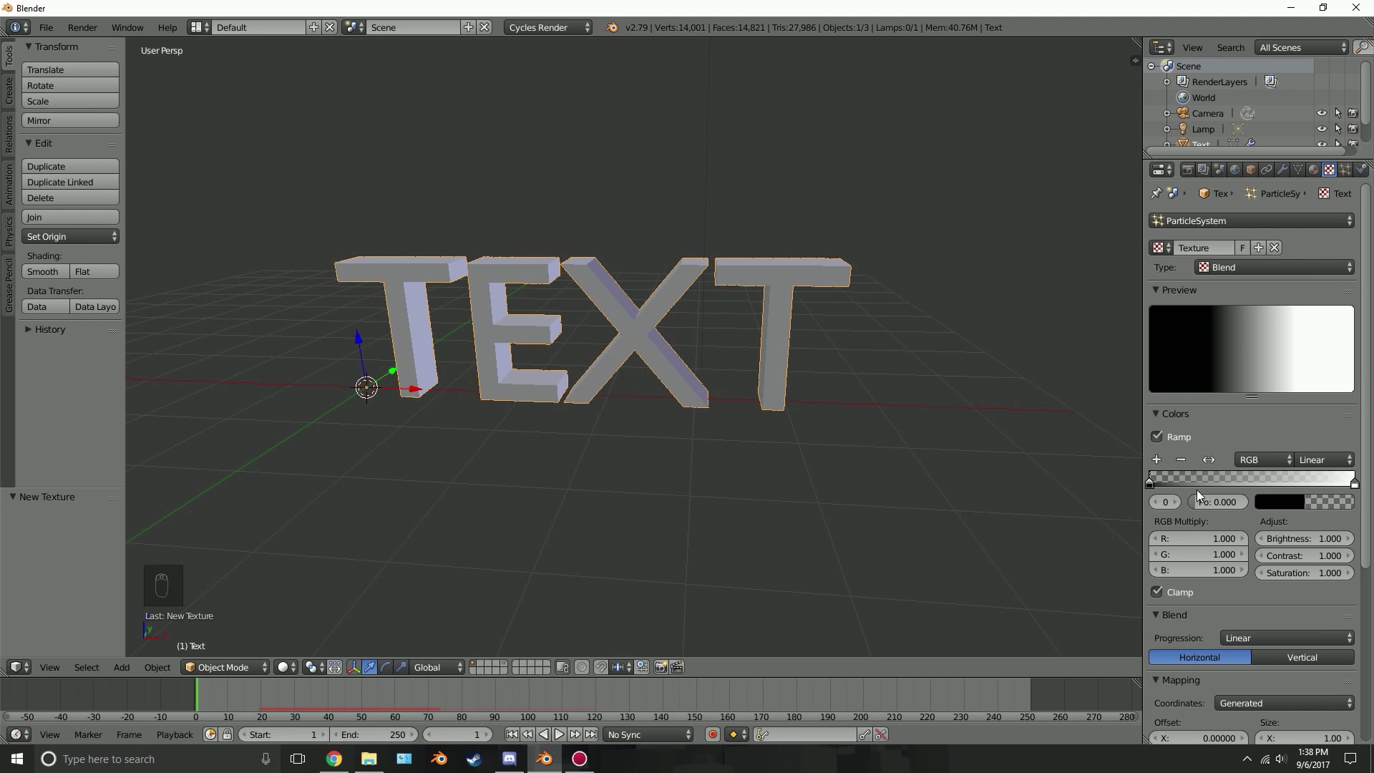
{"action": "left_click", "coordinate": [1354, 505]}
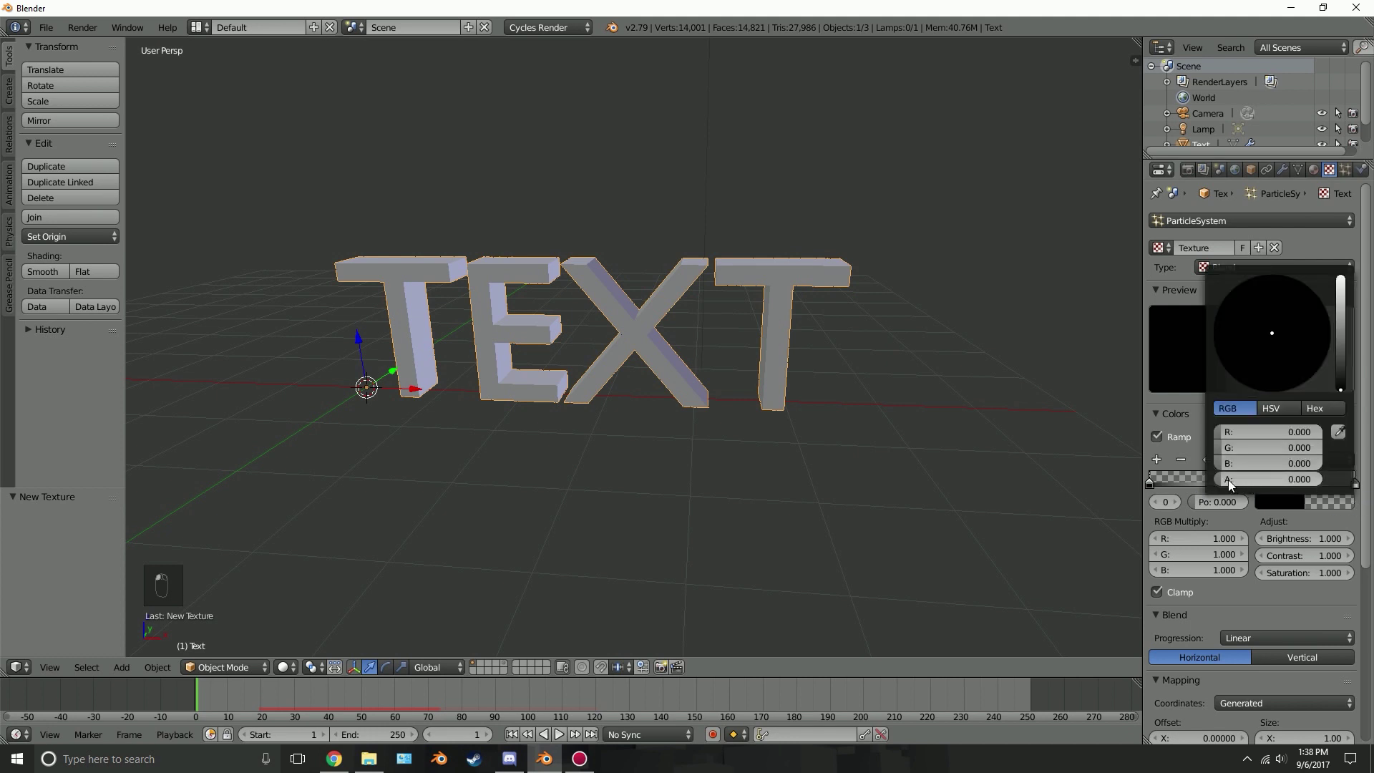
{"action": "left_click_drag", "start_coordinate": [1225, 478], "coordinate": [1324, 485]}
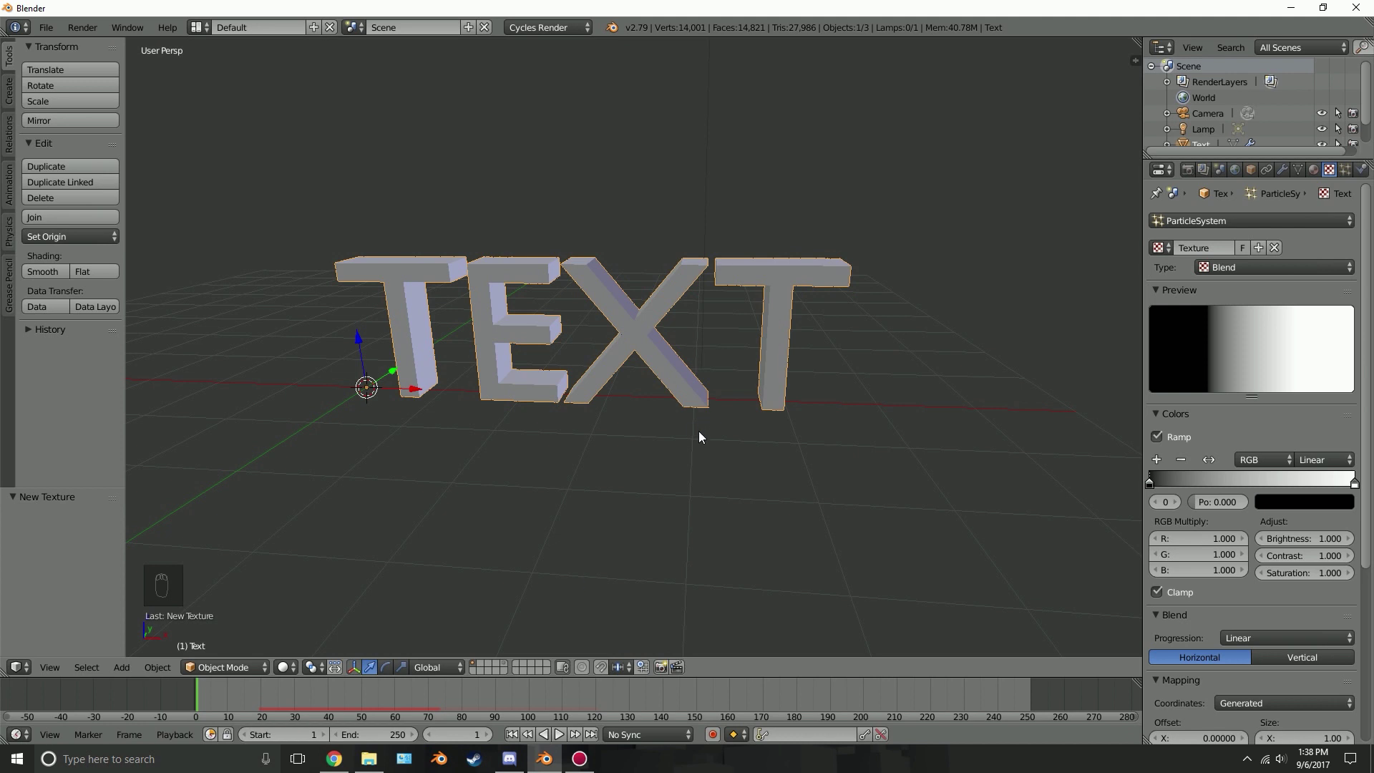
Replay the shatter animation and jump back to the first frame.
{"action": "key", "text": "alt+a"}
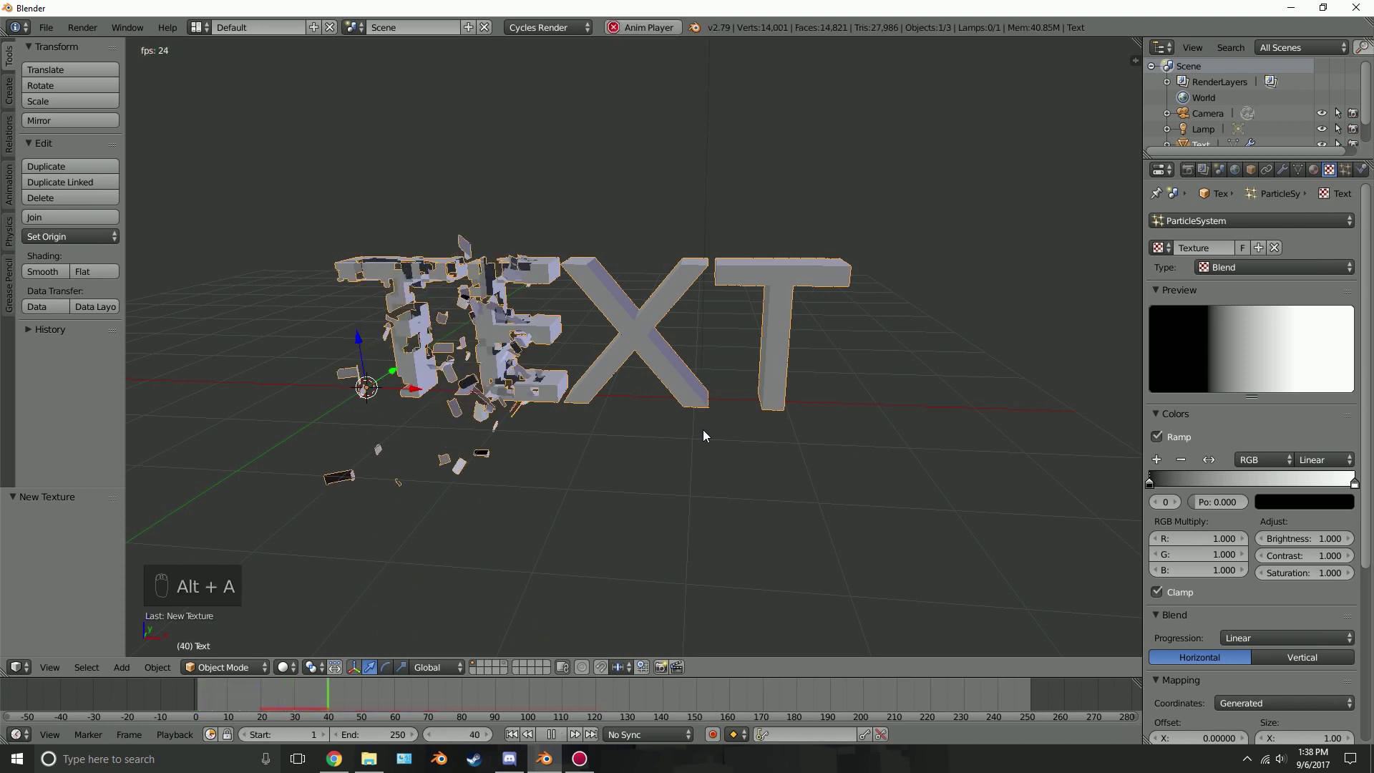
{"action": "key", "text": "alt+a"}
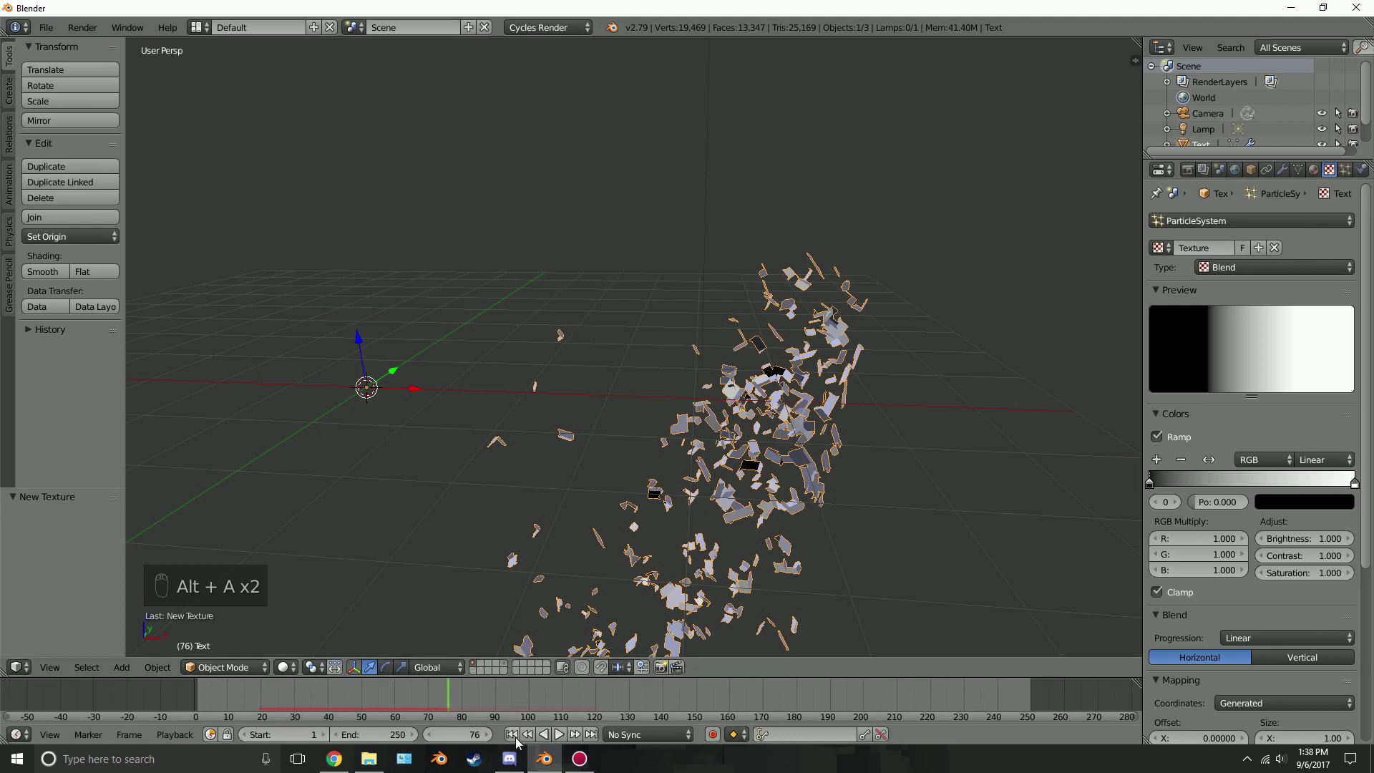
{"action": "key", "text": "shift+Left"}
{"action": "scroll", "coordinate": [644, 300], "scroll_direction": "down", "scroll_amount": 1}
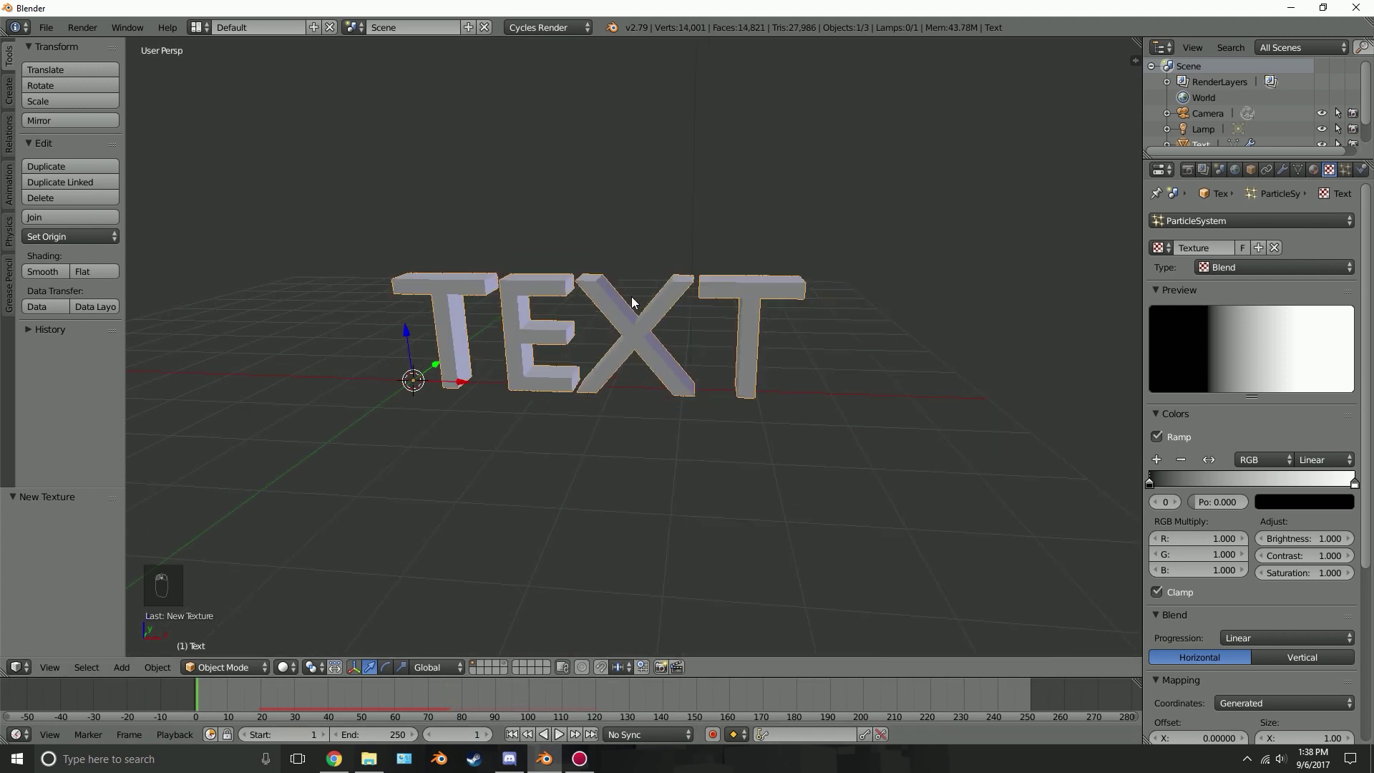
Add a plane mesh and switch to top orthographic view.
{"action": "key", "text": "shift+a"}
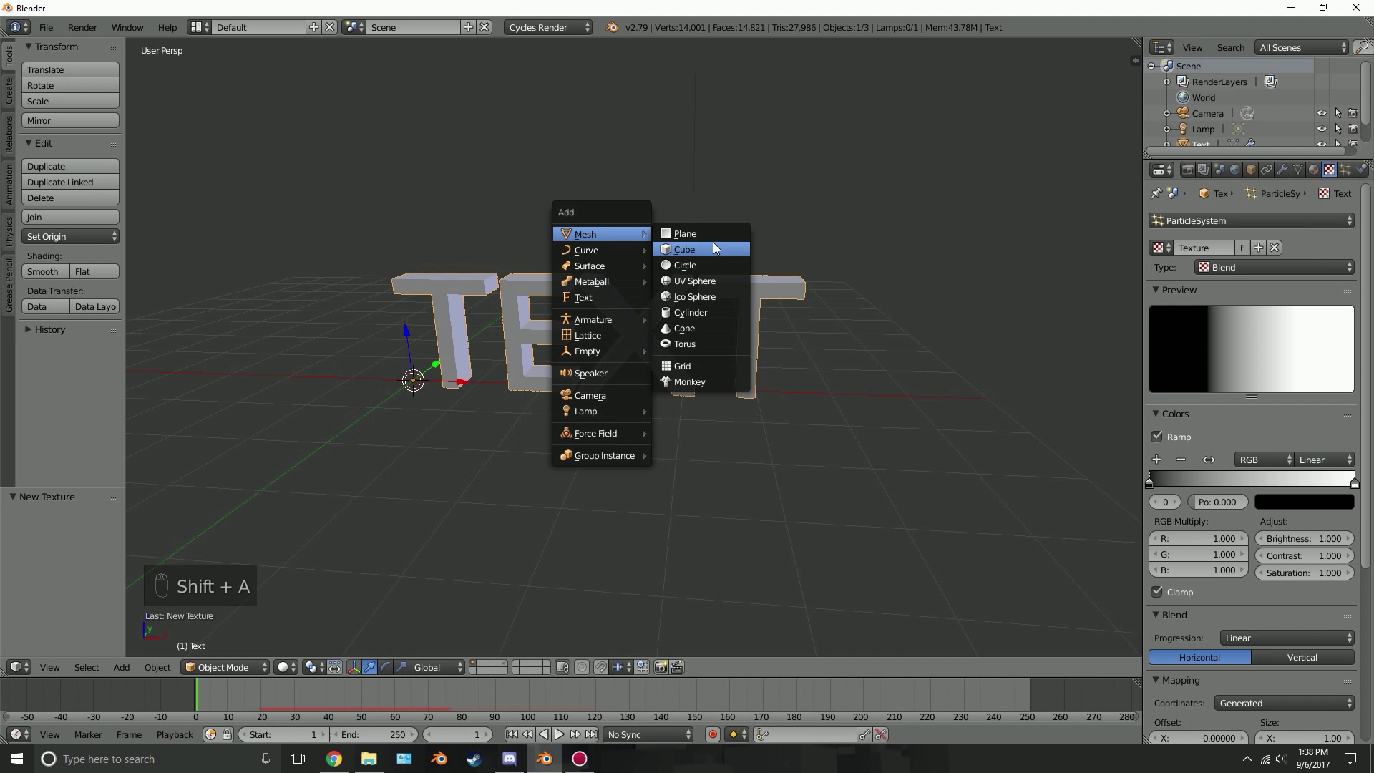
{"action": "left_click", "coordinate": [713, 235]}
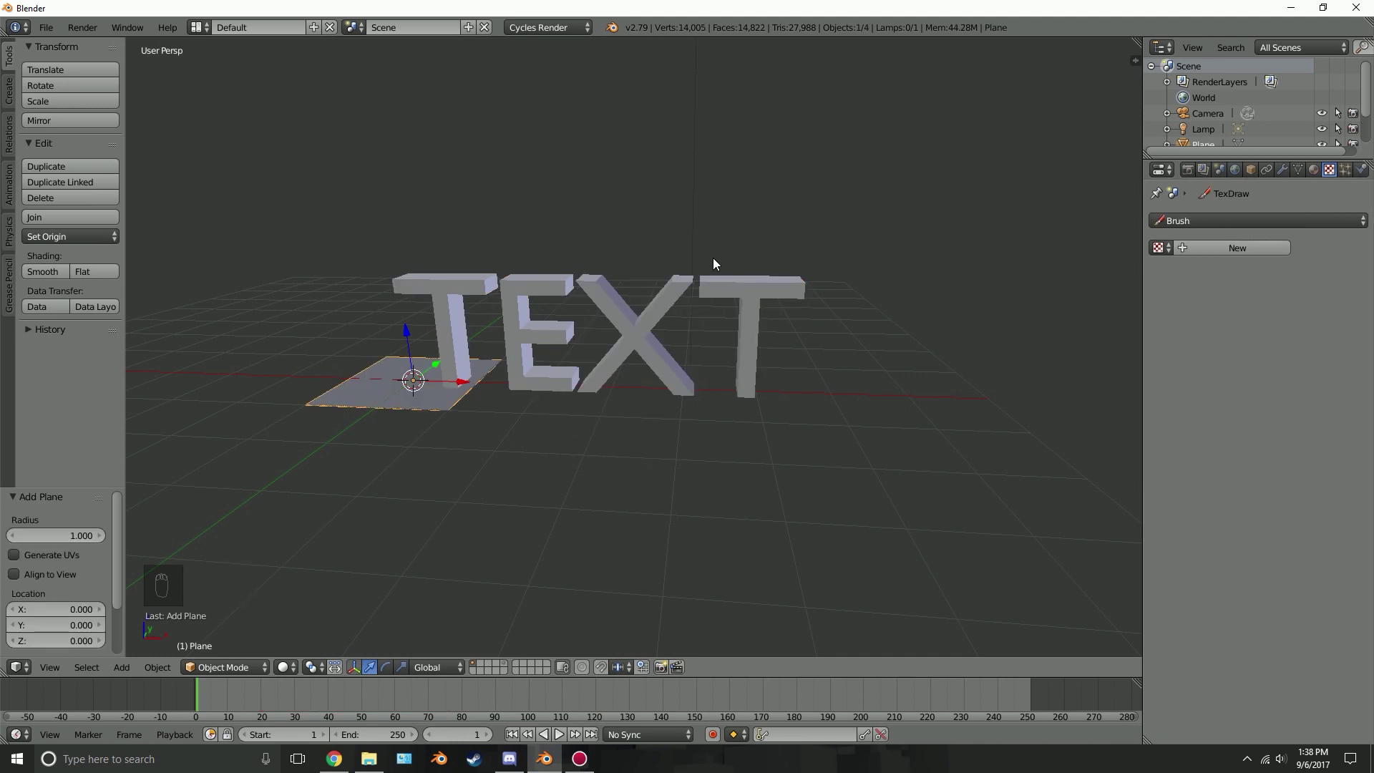
{"action": "key", "text": "KP_7"}
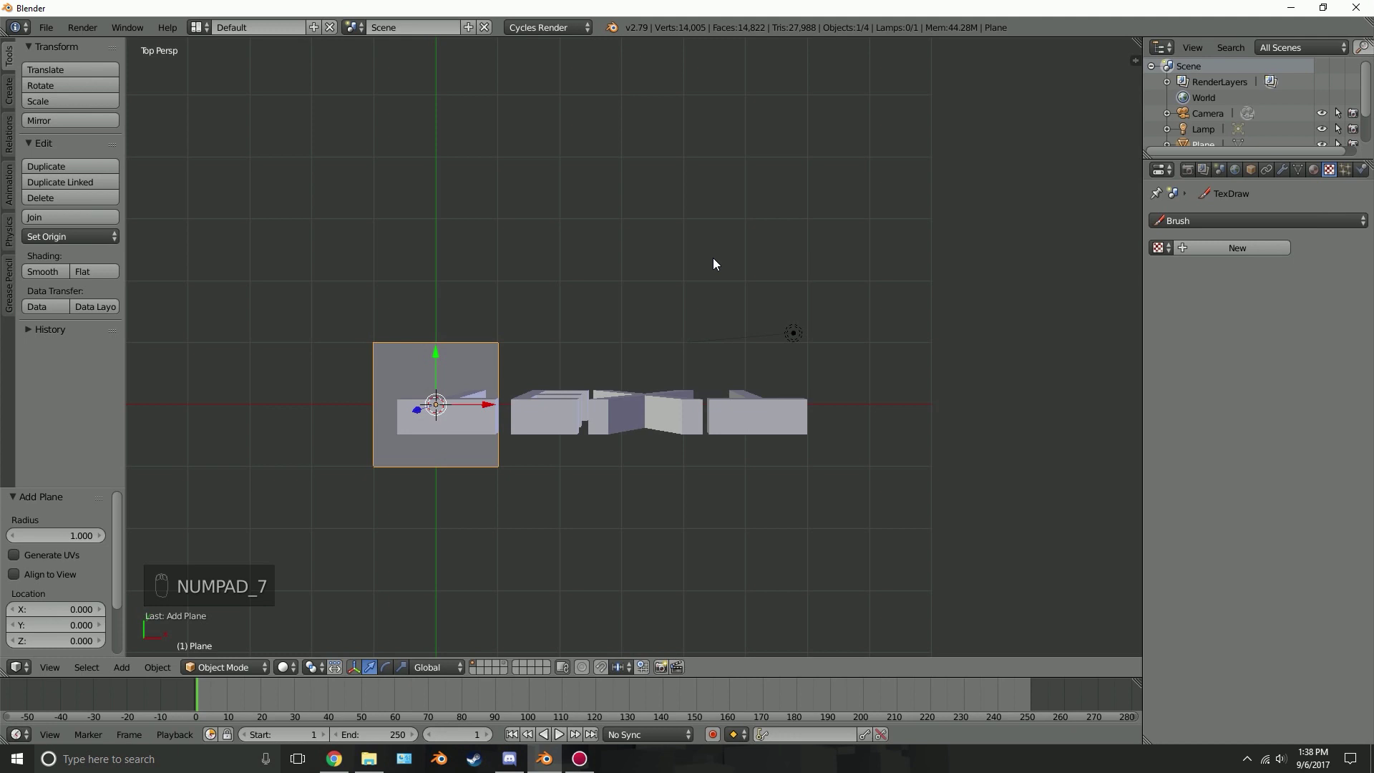
{"action": "key", "text": "KP_5"}
{"action": "scroll", "coordinate": [559, 333], "scroll_direction": "up", "scroll_amount": 2}
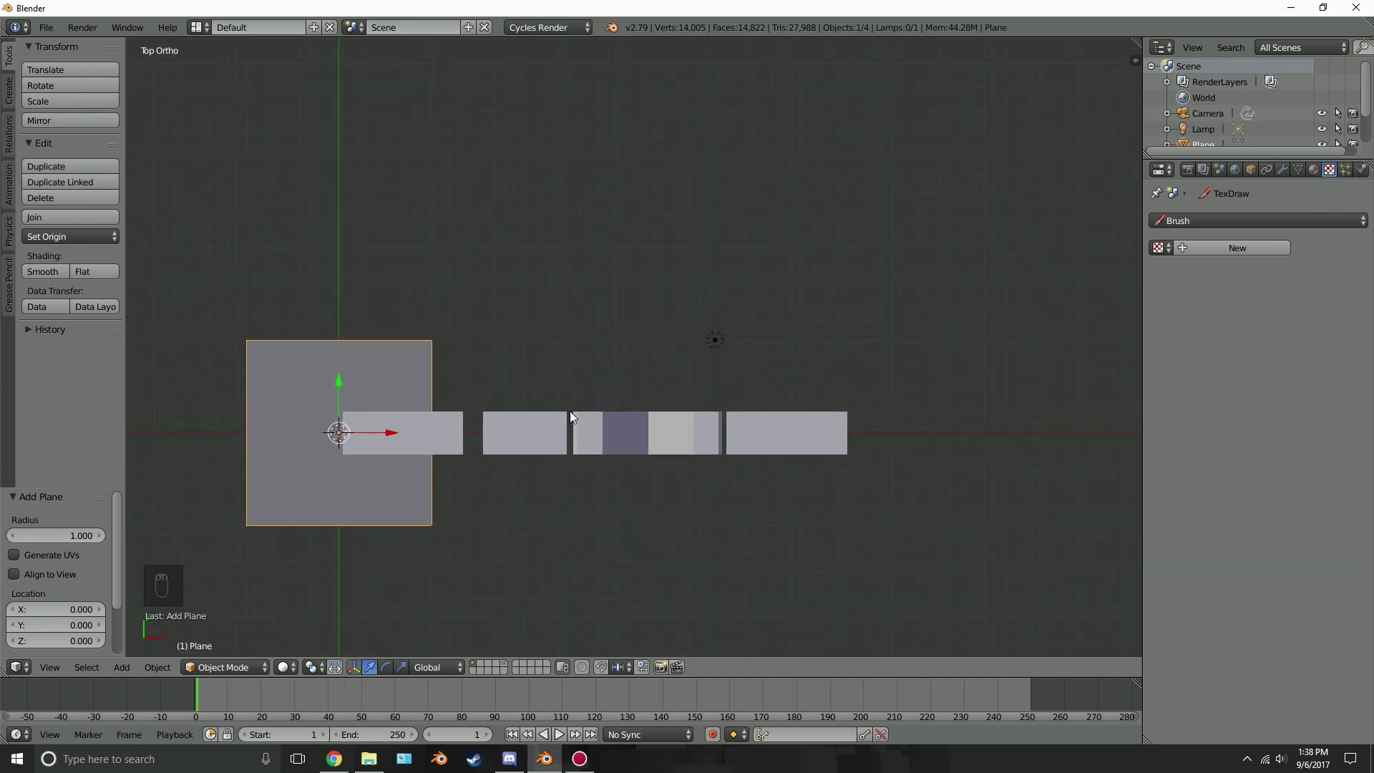
Position the plane over the letters and stretch it along X across the whole word.
{"action": "key", "text": "g"}
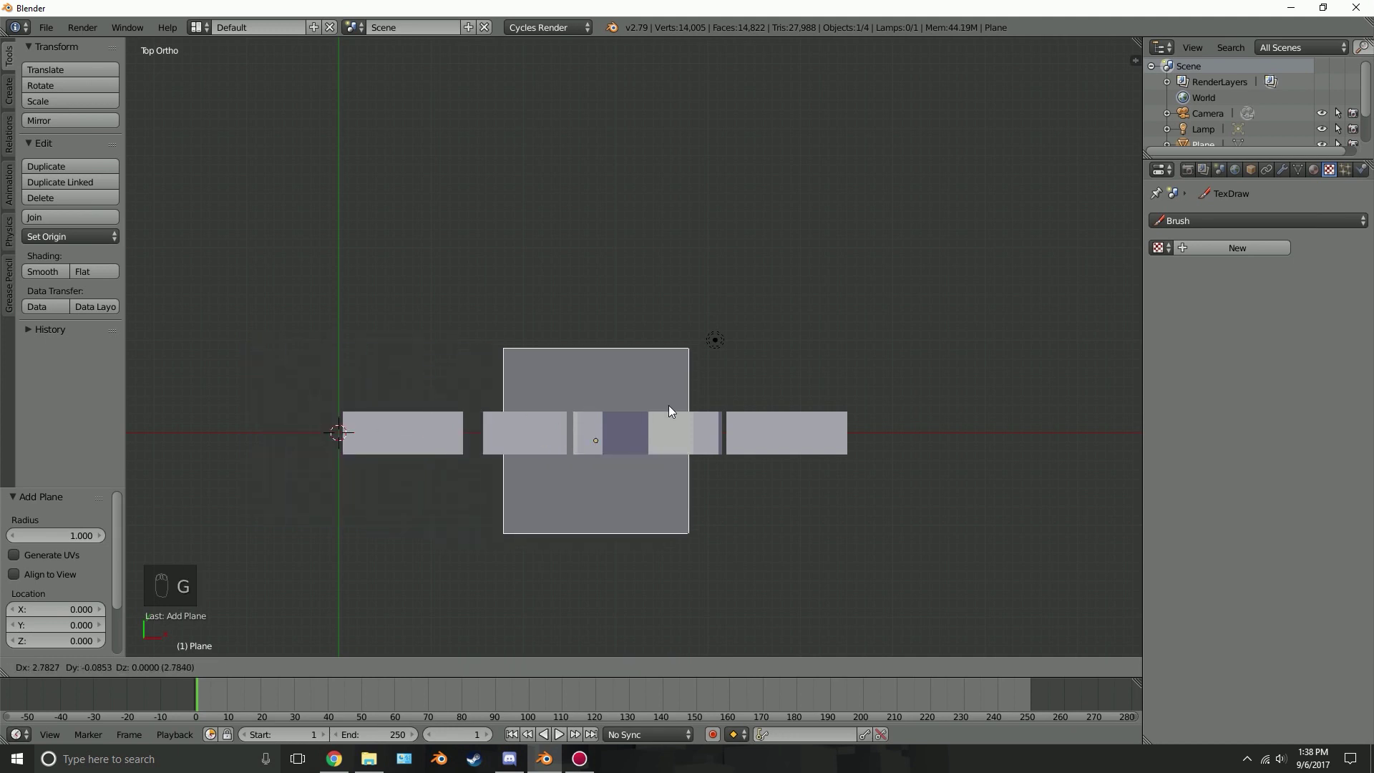
{"action": "left_click", "coordinate": [677, 399]}
{"action": "key", "text": "s"}
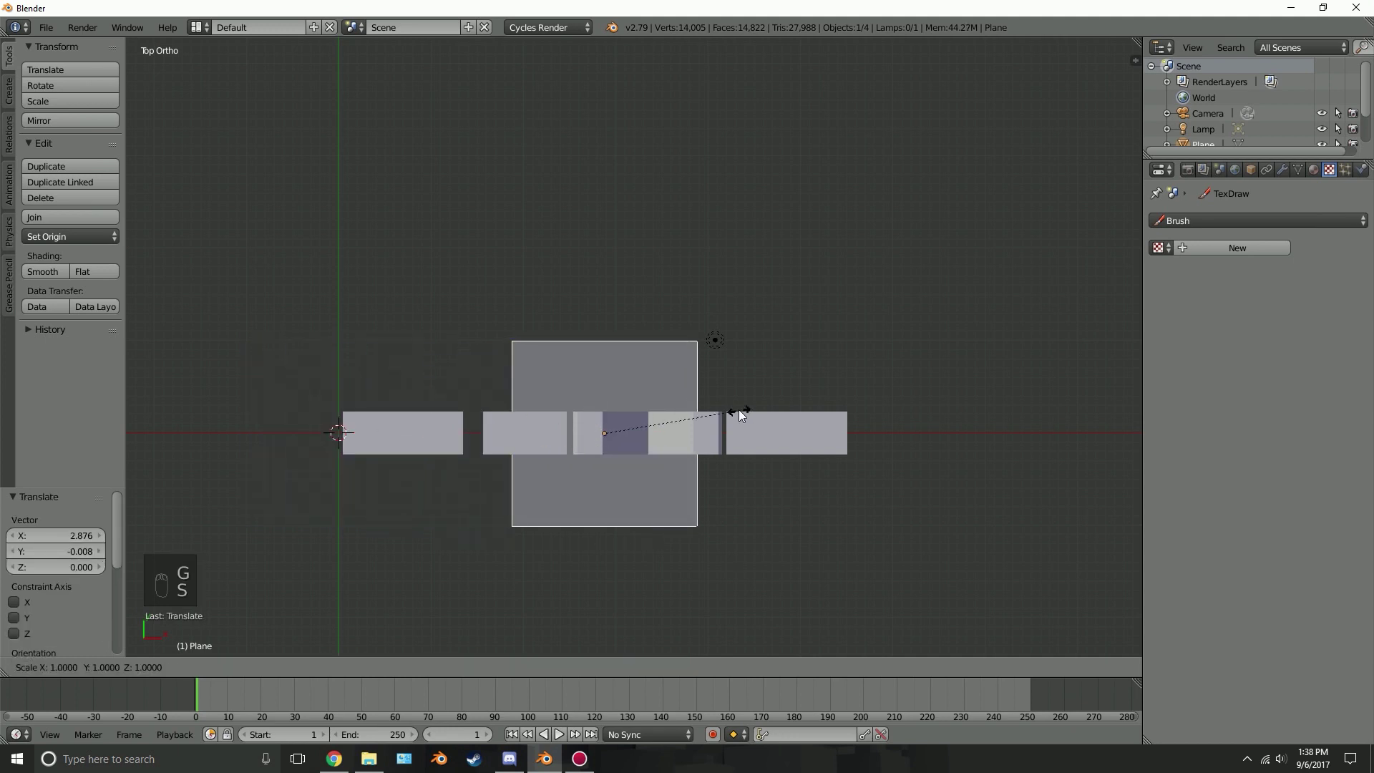
{"action": "key", "text": "x"}
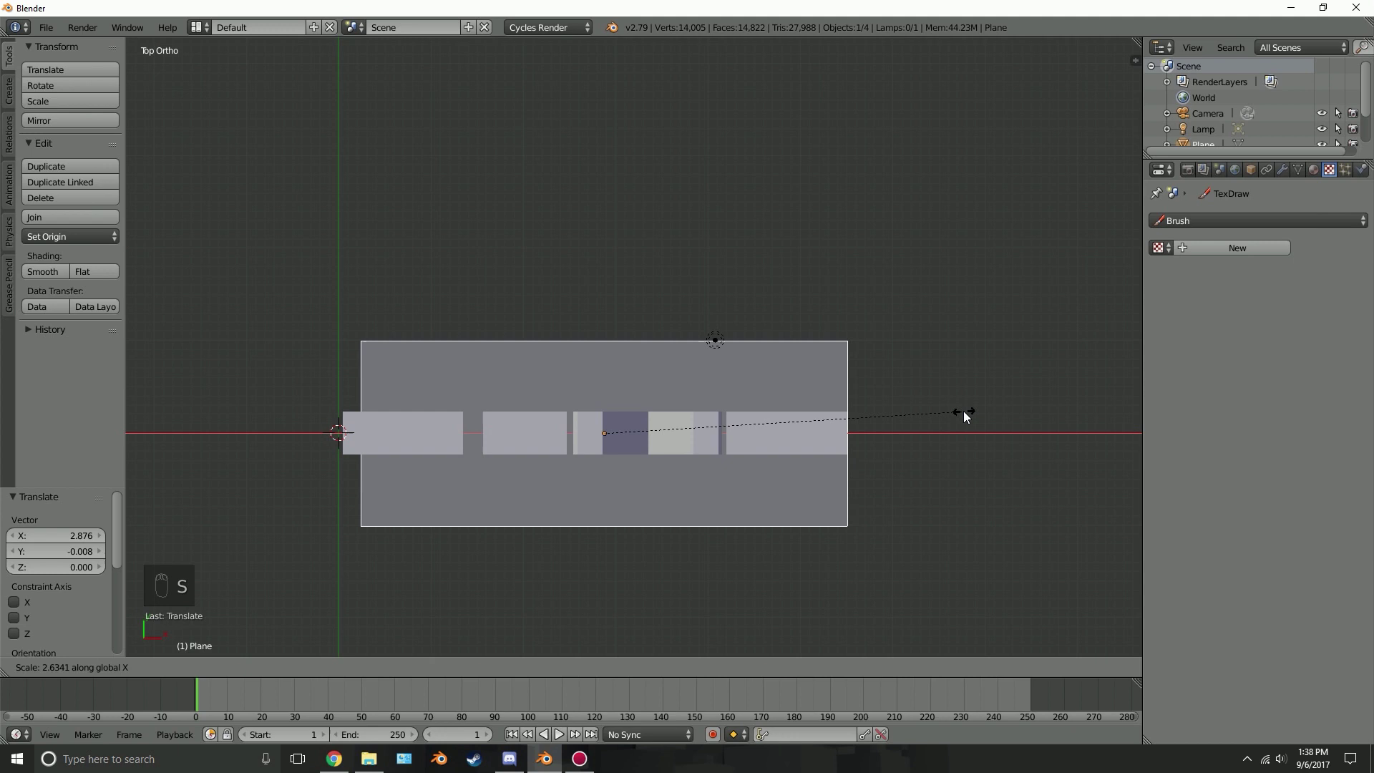
{"action": "key", "text": "g"}
{"action": "left_click", "coordinate": [955, 408]}
{"action": "key", "text": "s"}
{"action": "key", "text": "x"}
{"action": "key", "text": "g"}
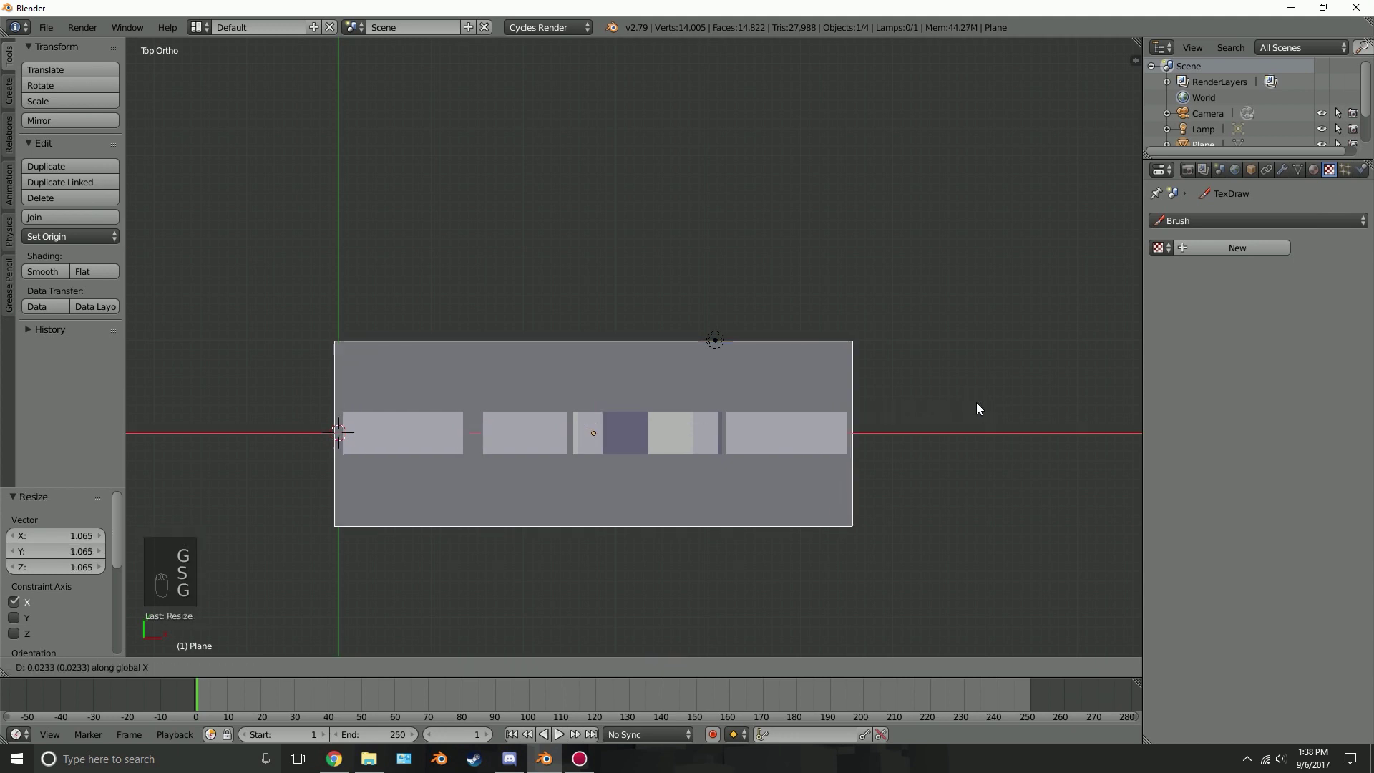
{"action": "left_click", "coordinate": [976, 400]}
{"action": "key", "text": "s"}
{"action": "key", "text": "x"}
{"action": "left_click", "coordinate": [979, 402]}
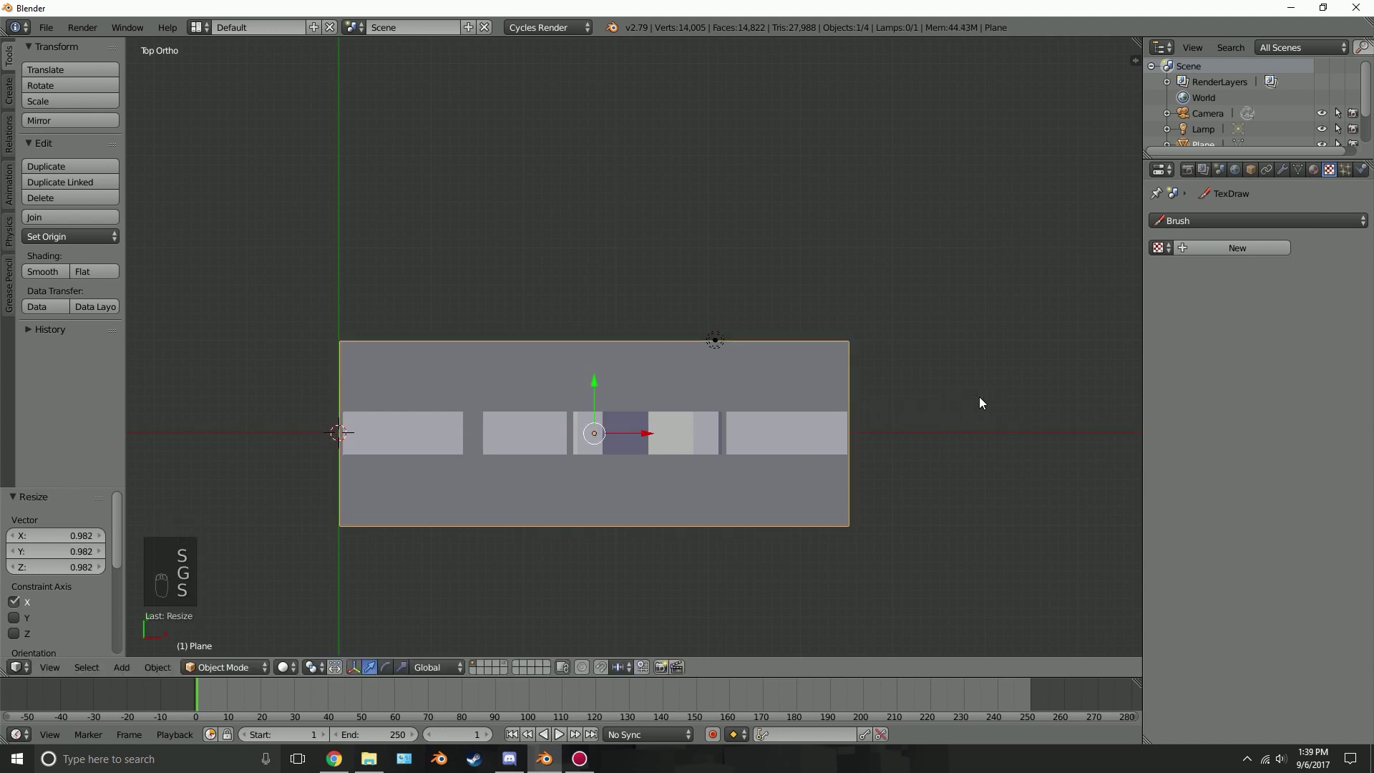
Squash the plane along Y into a thin strip and raise it above the letters.
{"action": "key", "text": "s"}
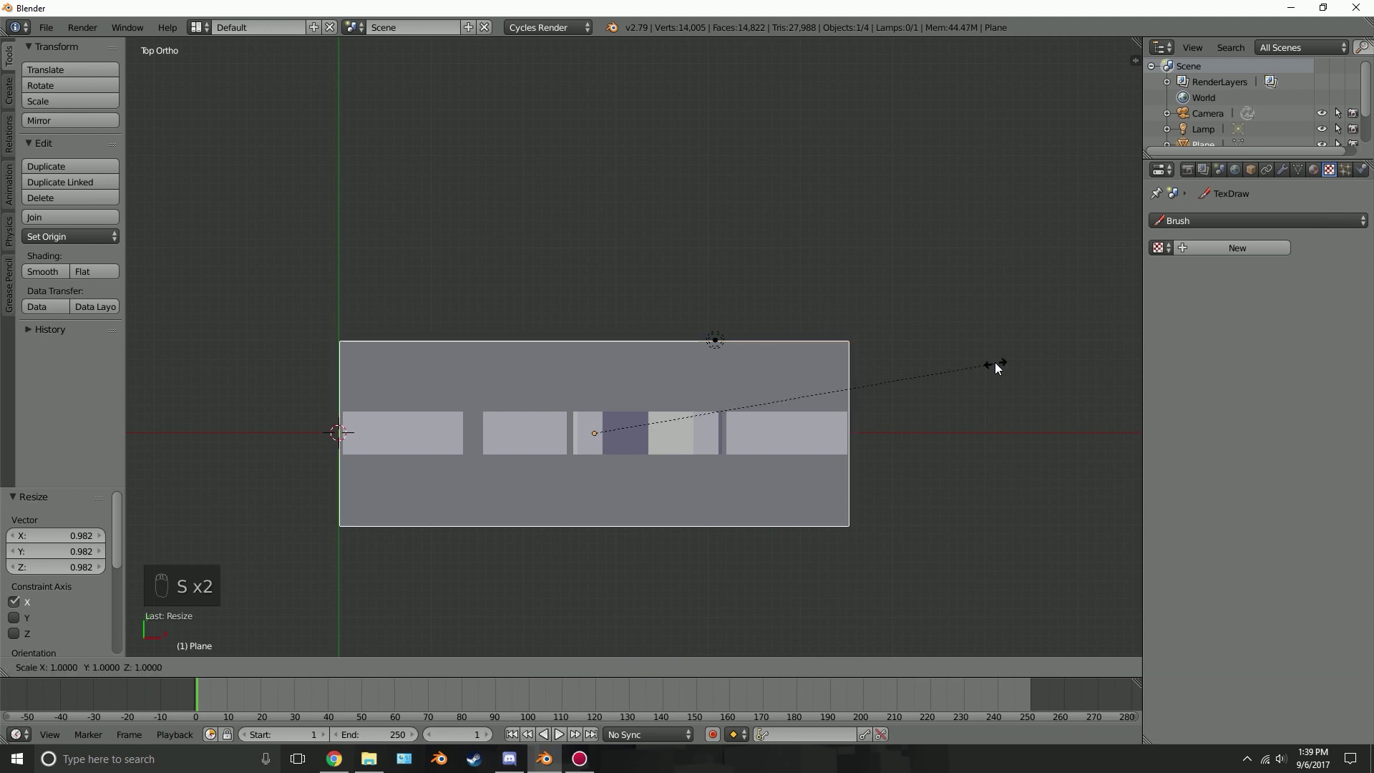
{"action": "key", "text": "y"}
{"action": "left_click", "coordinate": [709, 415]}
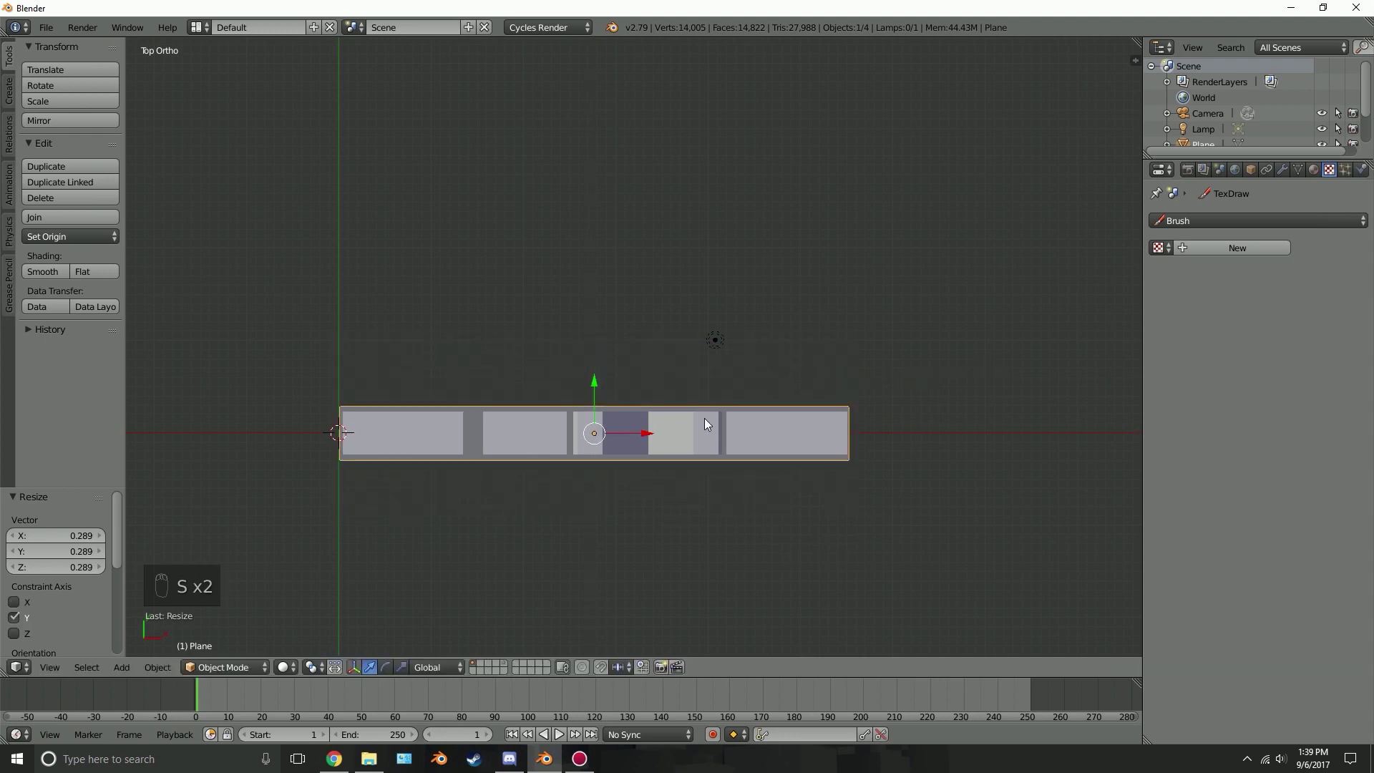
{"action": "mouse_move", "coordinate": [705, 418]}
{"action": "middle_mouse_down"}
{"action": "mouse_move", "coordinate": [615, 388]}
{"action": "mouse_move", "coordinate": [584, 343]}
{"action": "middle_mouse_up"}
{"action": "key", "text": "g"}
{"action": "key", "text": "z"}
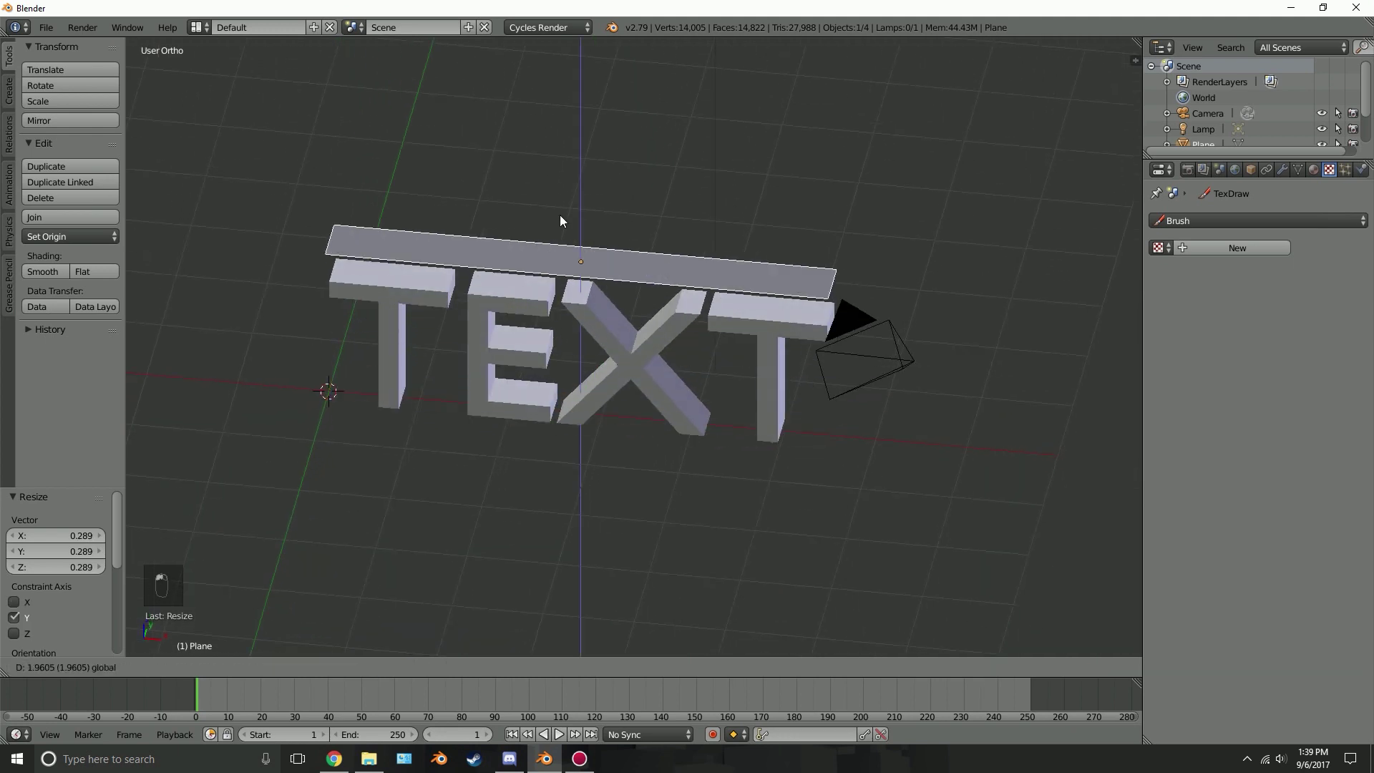
{"action": "left_click", "coordinate": [560, 210]}
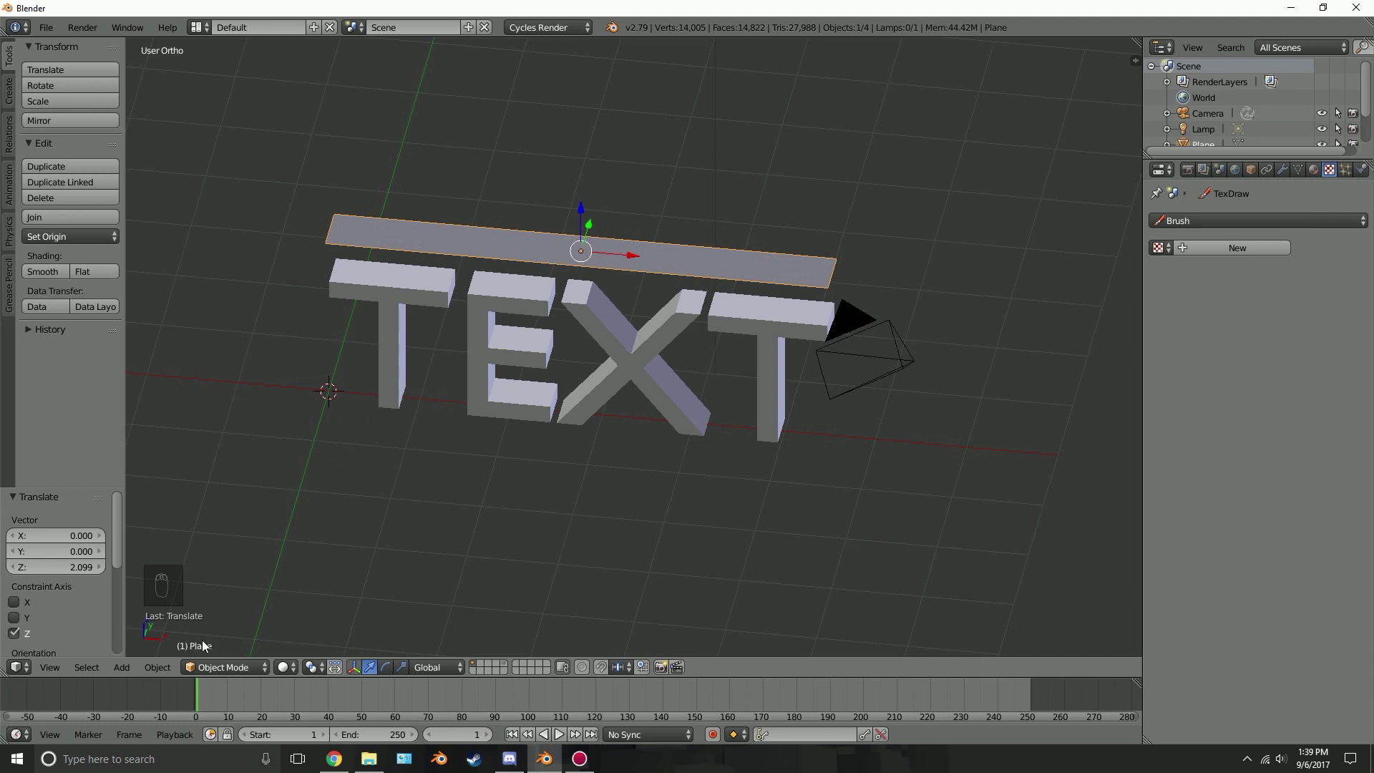
Select TEXT and set its texture mapping Coordinates to Object, using Plane.
{"action": "right_click", "coordinate": [666, 365]}
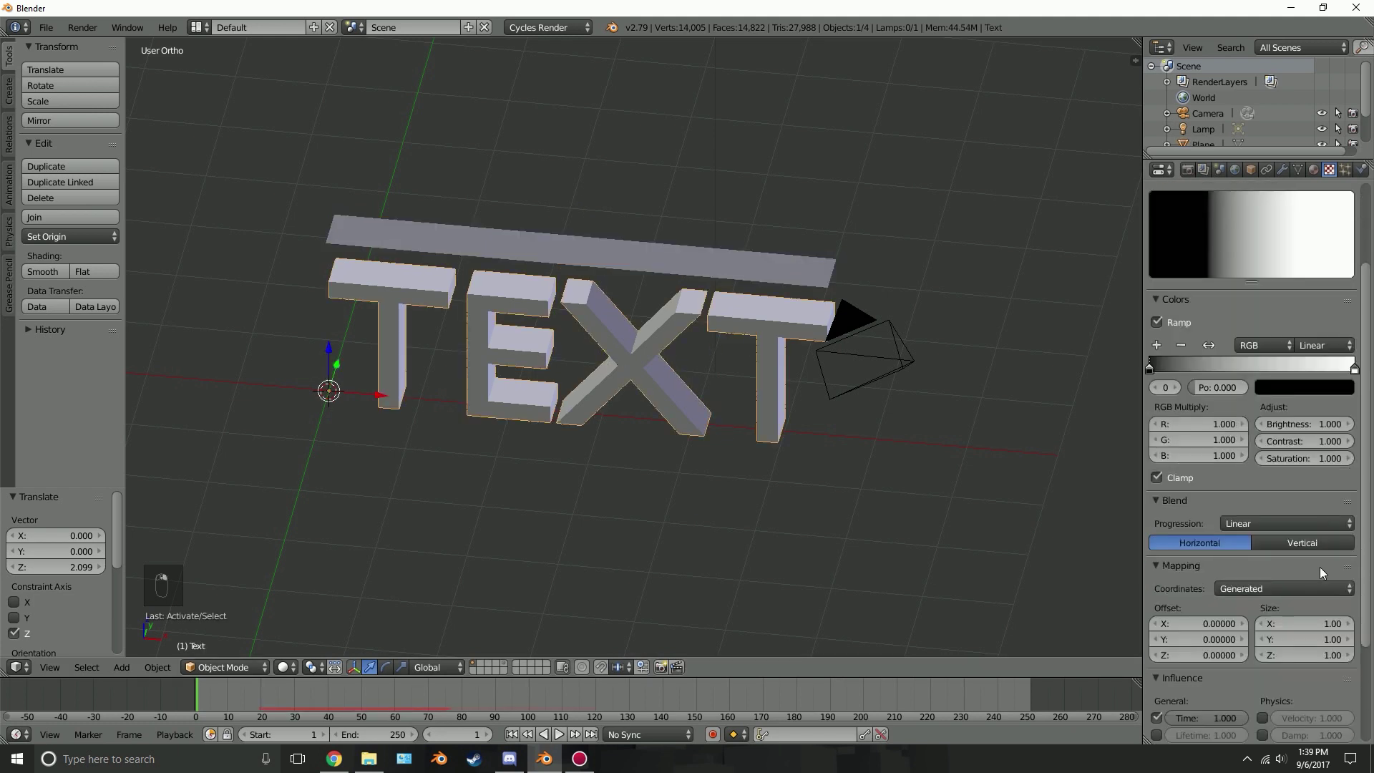
{"action": "scroll", "coordinate": [1320, 566], "scroll_direction": "down", "scroll_amount": 1}
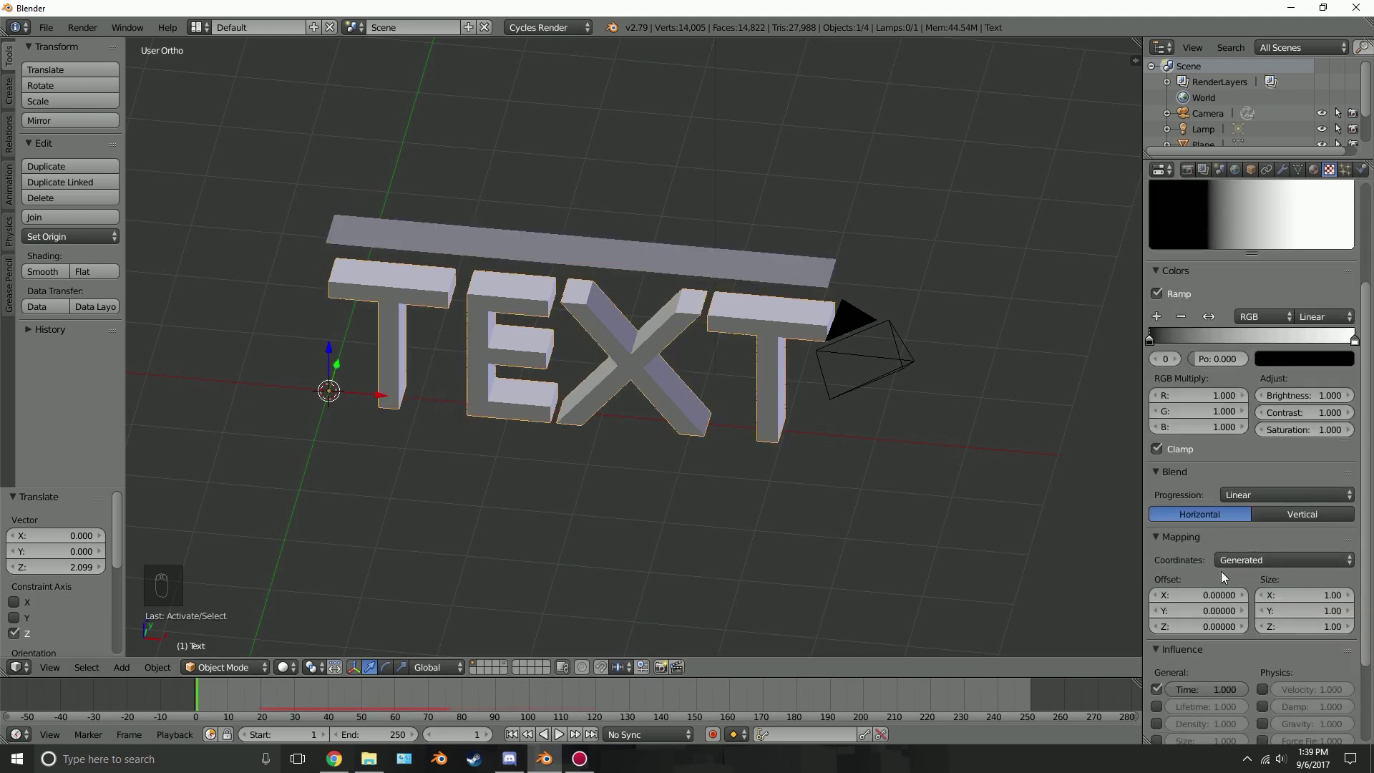
{"action": "left_click", "coordinate": [1235, 557]}
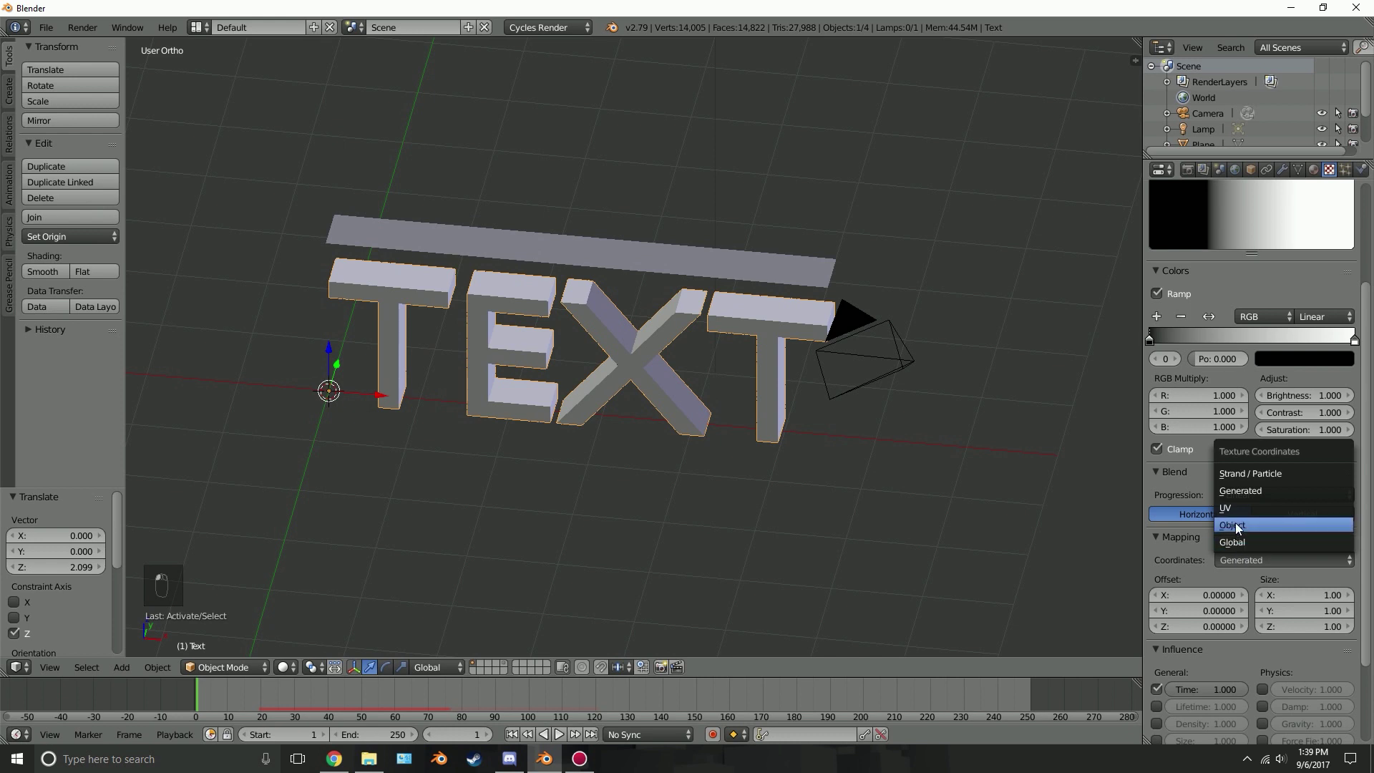
{"action": "left_click", "coordinate": [1233, 523]}
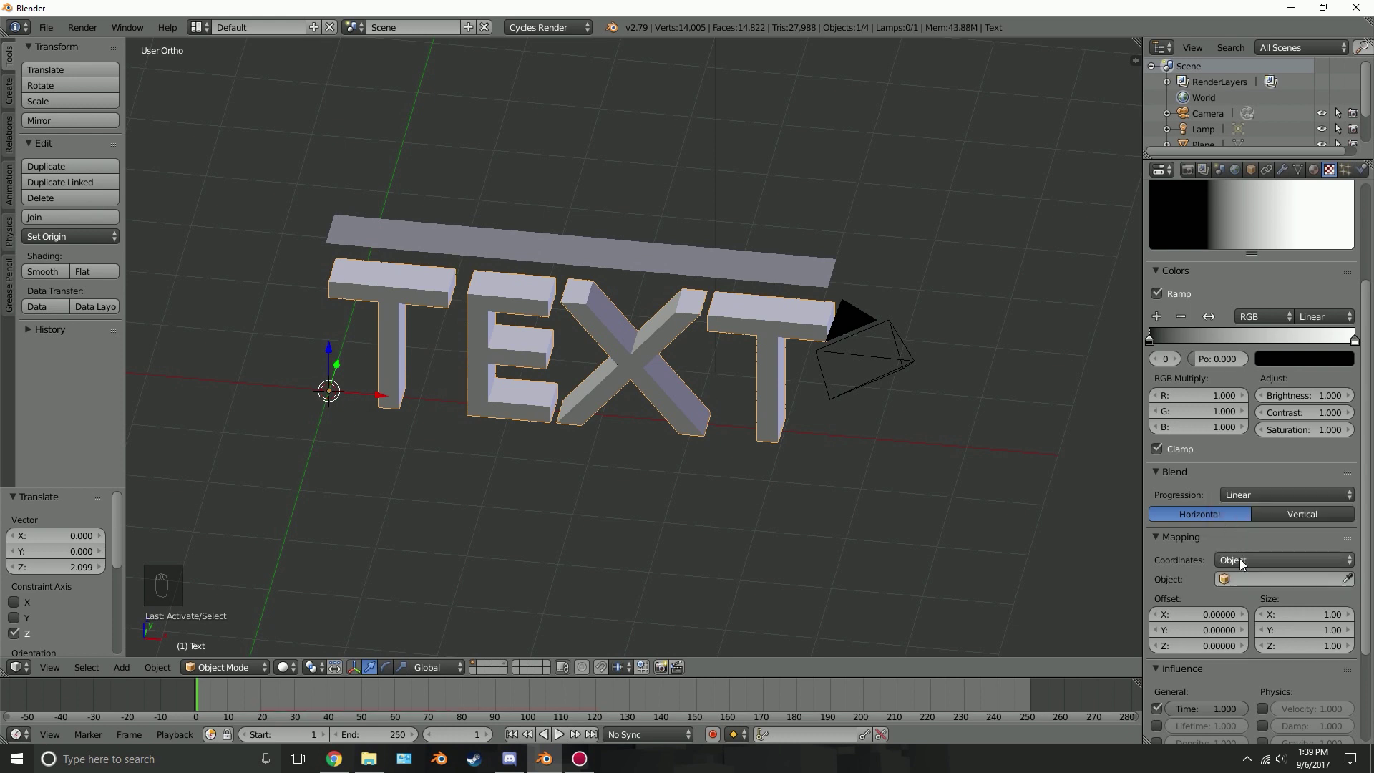
{"action": "left_click", "coordinate": [1237, 579]}
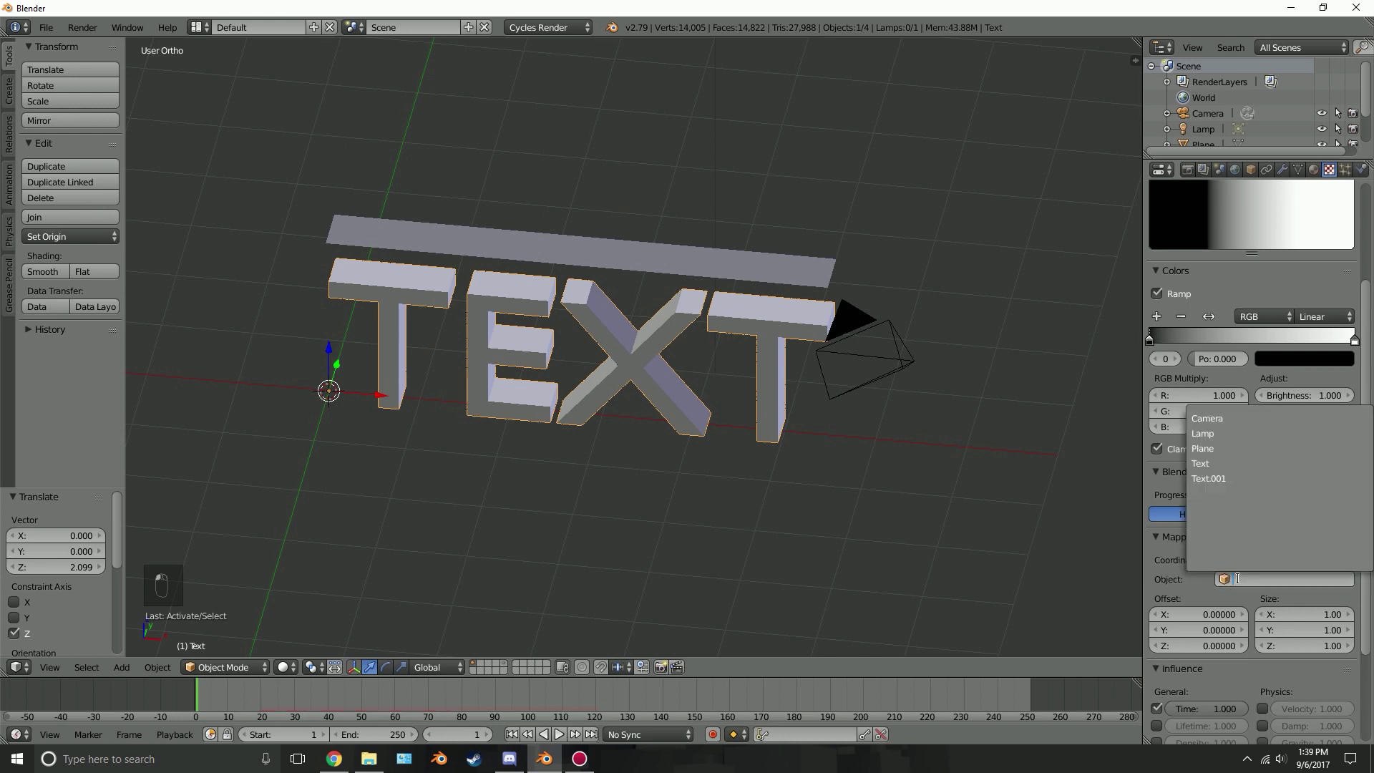
{"action": "left_click", "coordinate": [1229, 450]}
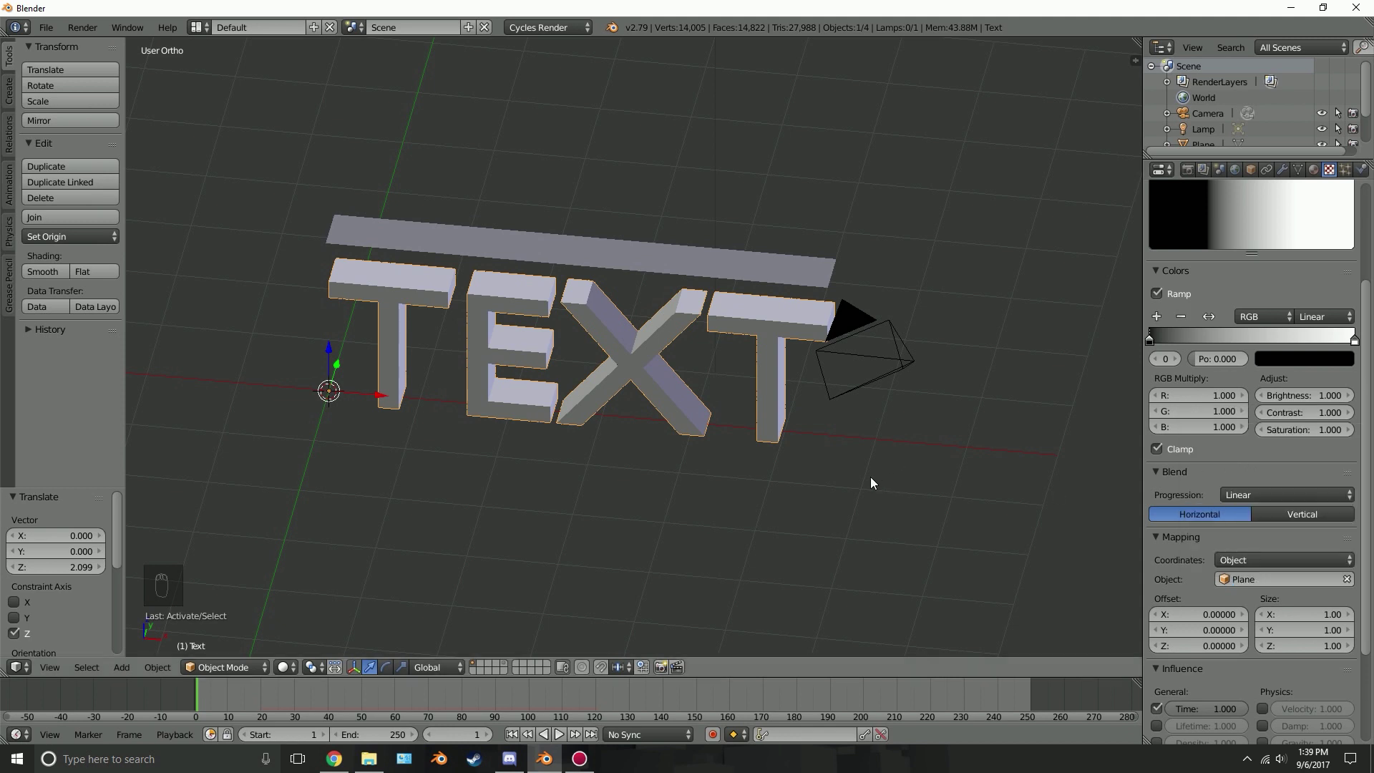
{"action": "middle_click_drag", "start_coordinate": [870, 476], "coordinate": [737, 431]}
{"action": "scroll", "coordinate": [751, 422], "scroll_direction": "up", "scroll_amount": 2}
{"action": "key", "text": "alt+a"}
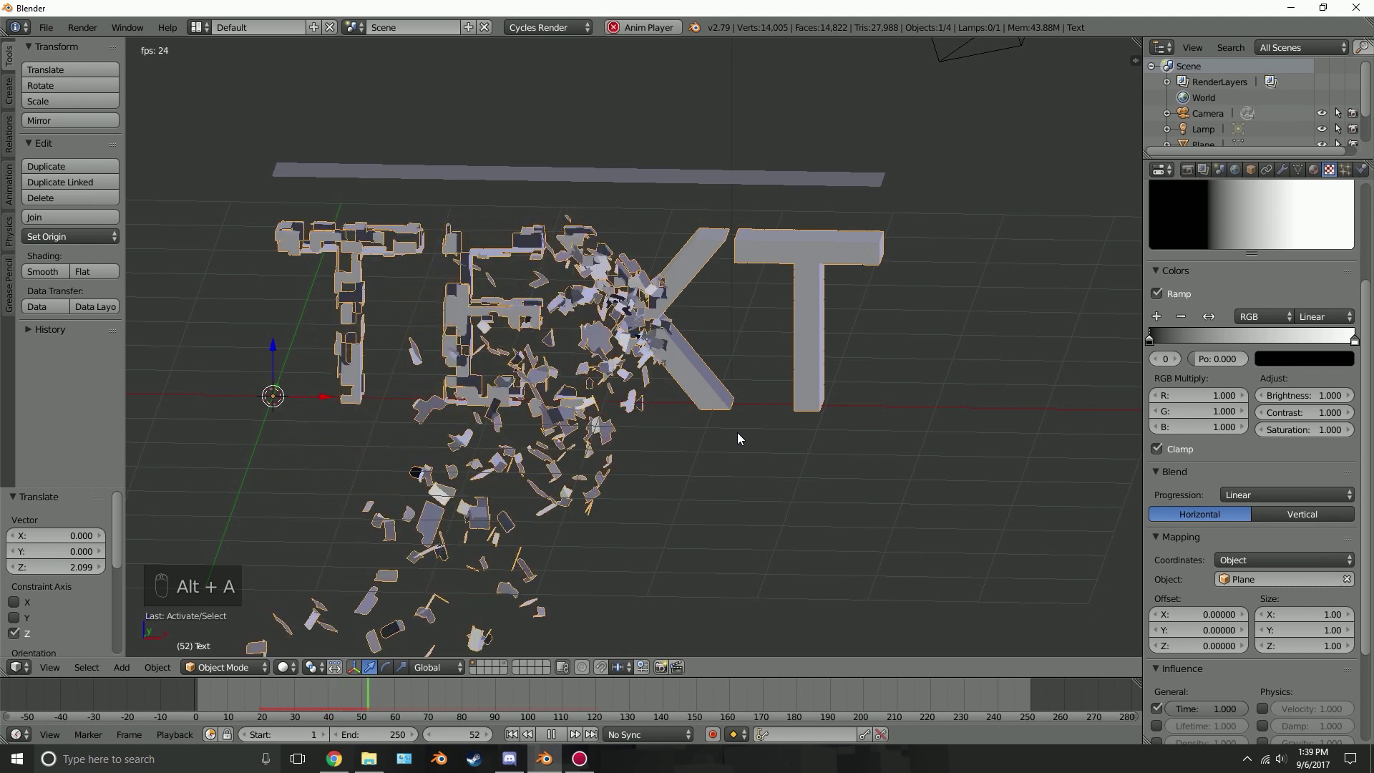
{"action": "key", "text": "alt+a"}
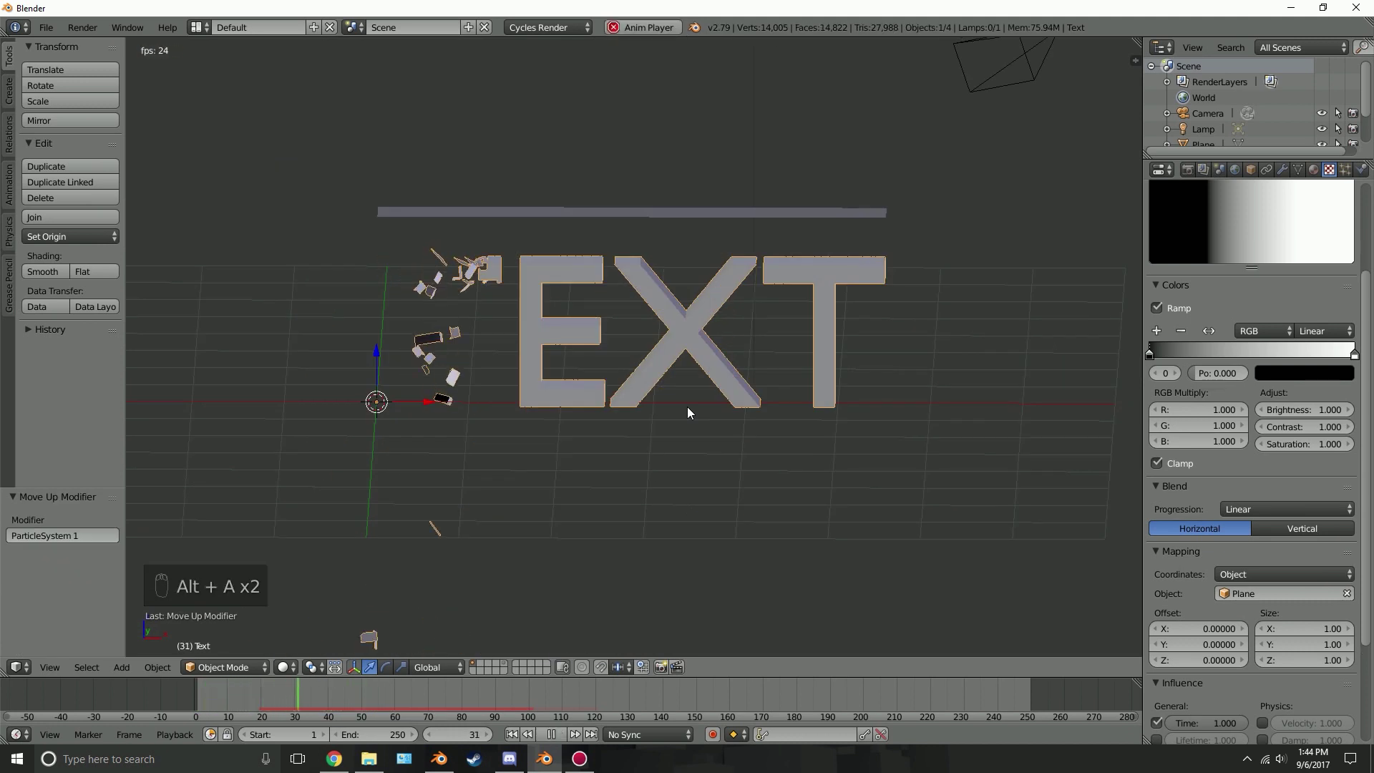
{"action": "left_click", "coordinate": [437, 345]}
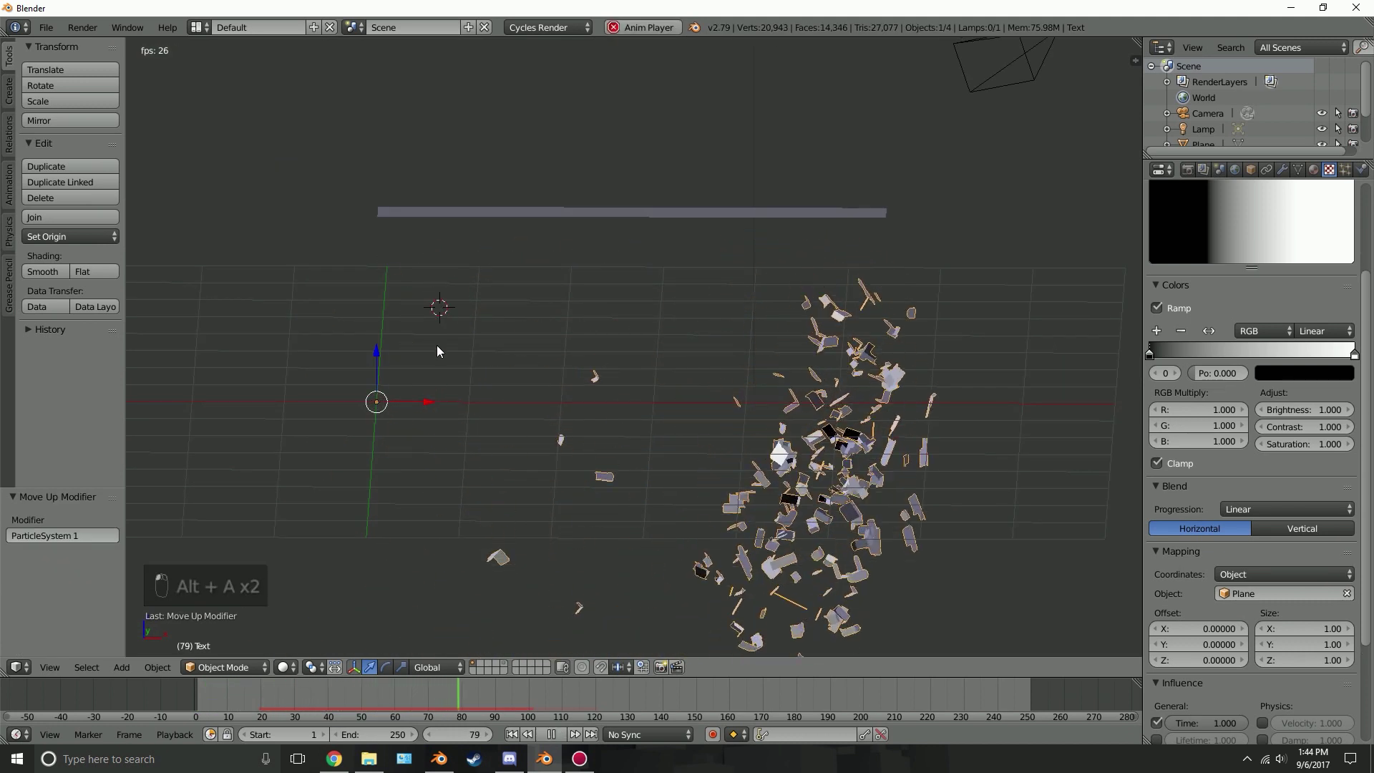
{"action": "key", "text": "alt+a"}
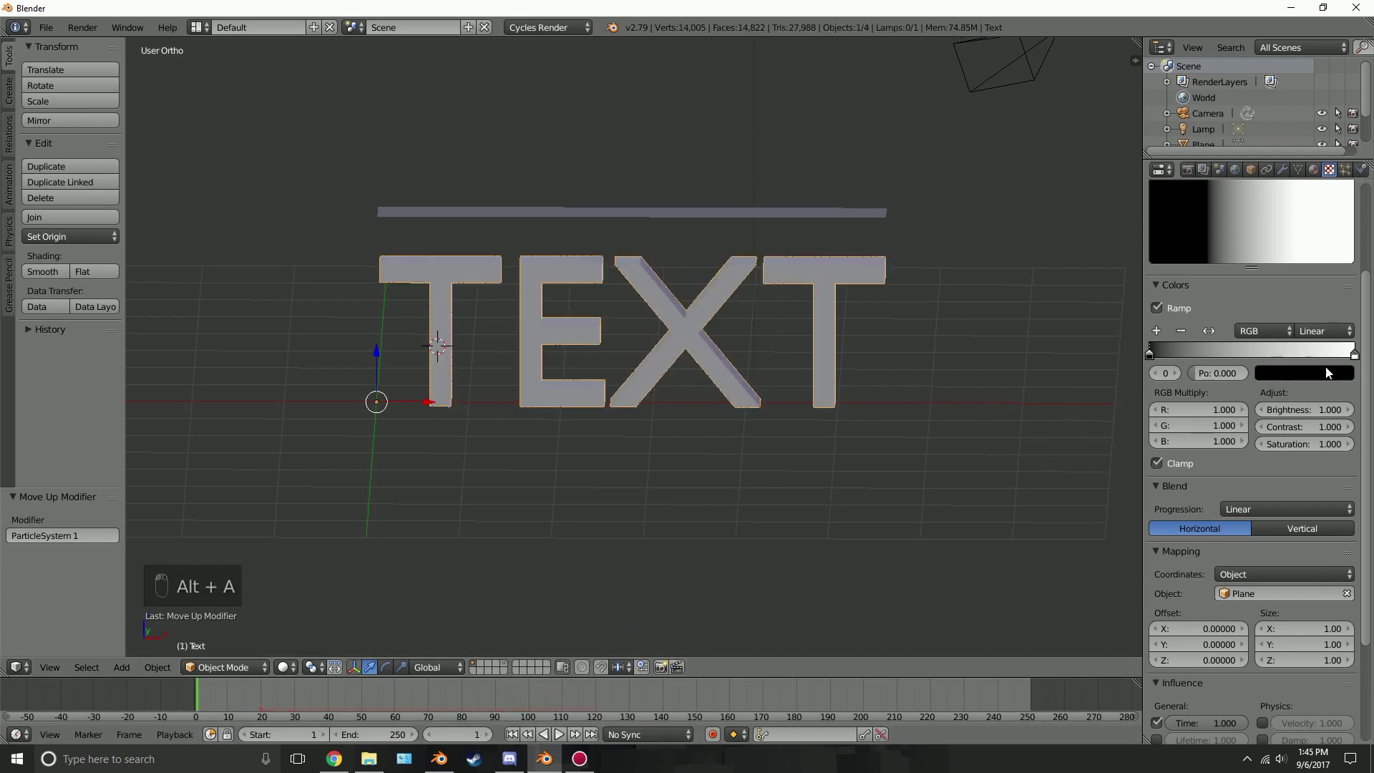
Change the colour ramp interpolation from Linear to Ease.
{"action": "left_click", "coordinate": [1321, 331]}
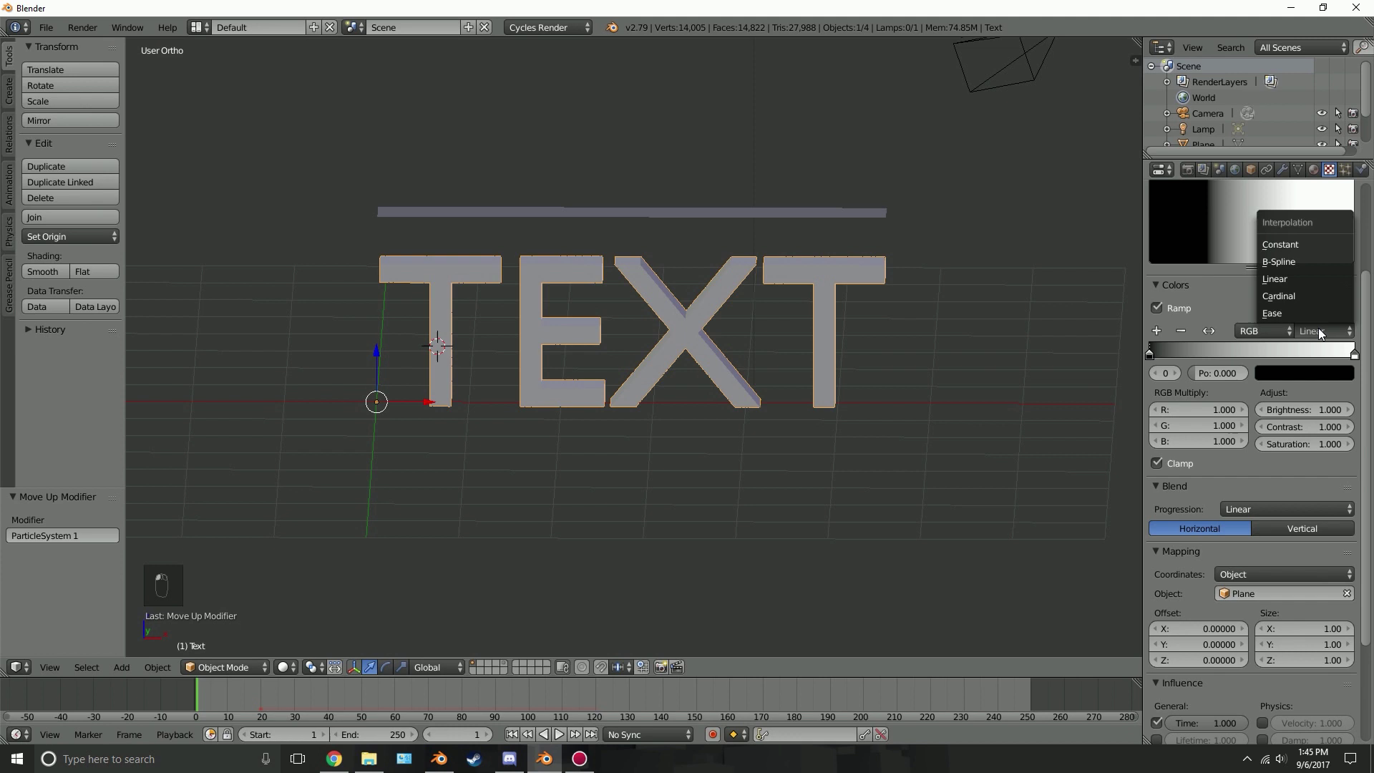
{"action": "left_click", "coordinate": [1321, 330]}
{"action": "left_click", "coordinate": [1277, 312]}
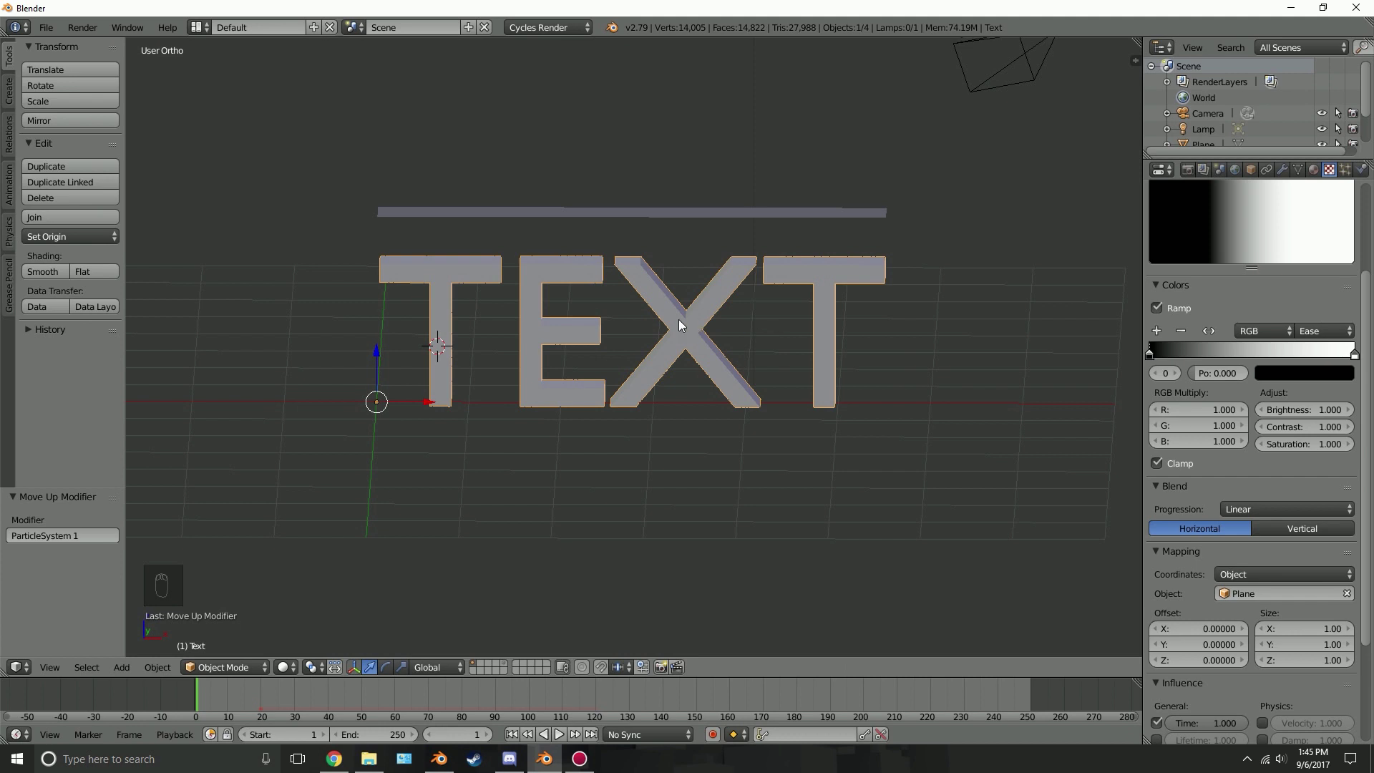
Replay the shatter several times from frame 1, stopping mid-explosion.
{"action": "key", "text": "alt+a"}
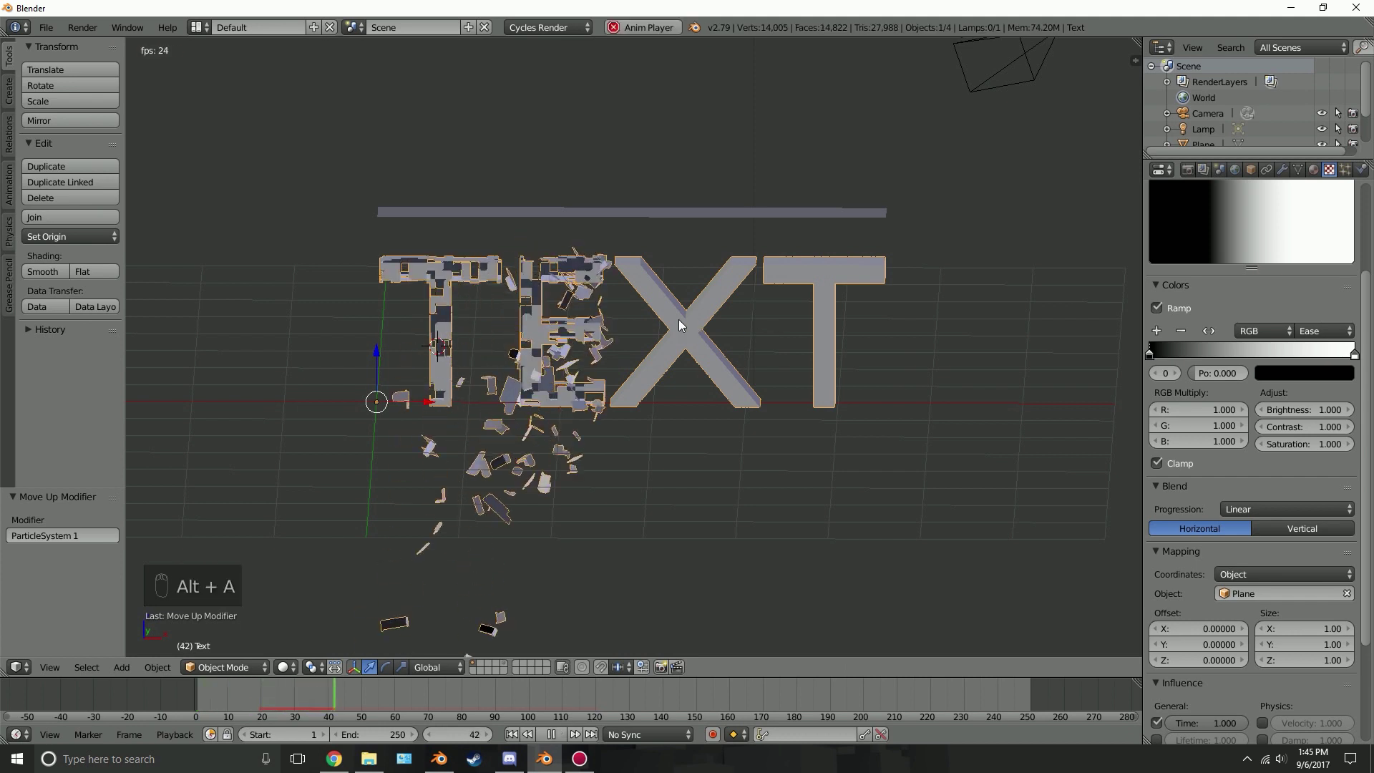
{"action": "key", "text": "alt+a"}
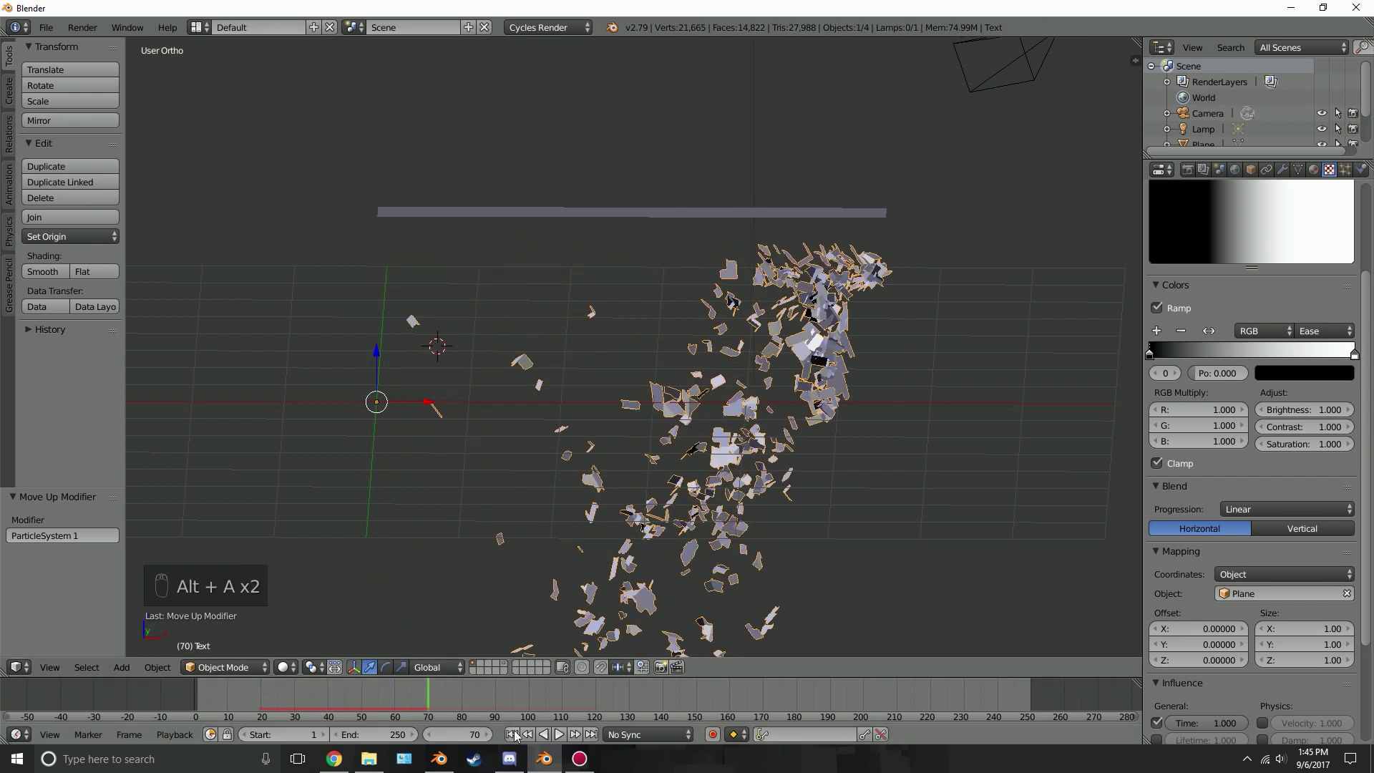
{"action": "left_click", "coordinate": [514, 734]}
{"action": "key", "text": "alt+a"}
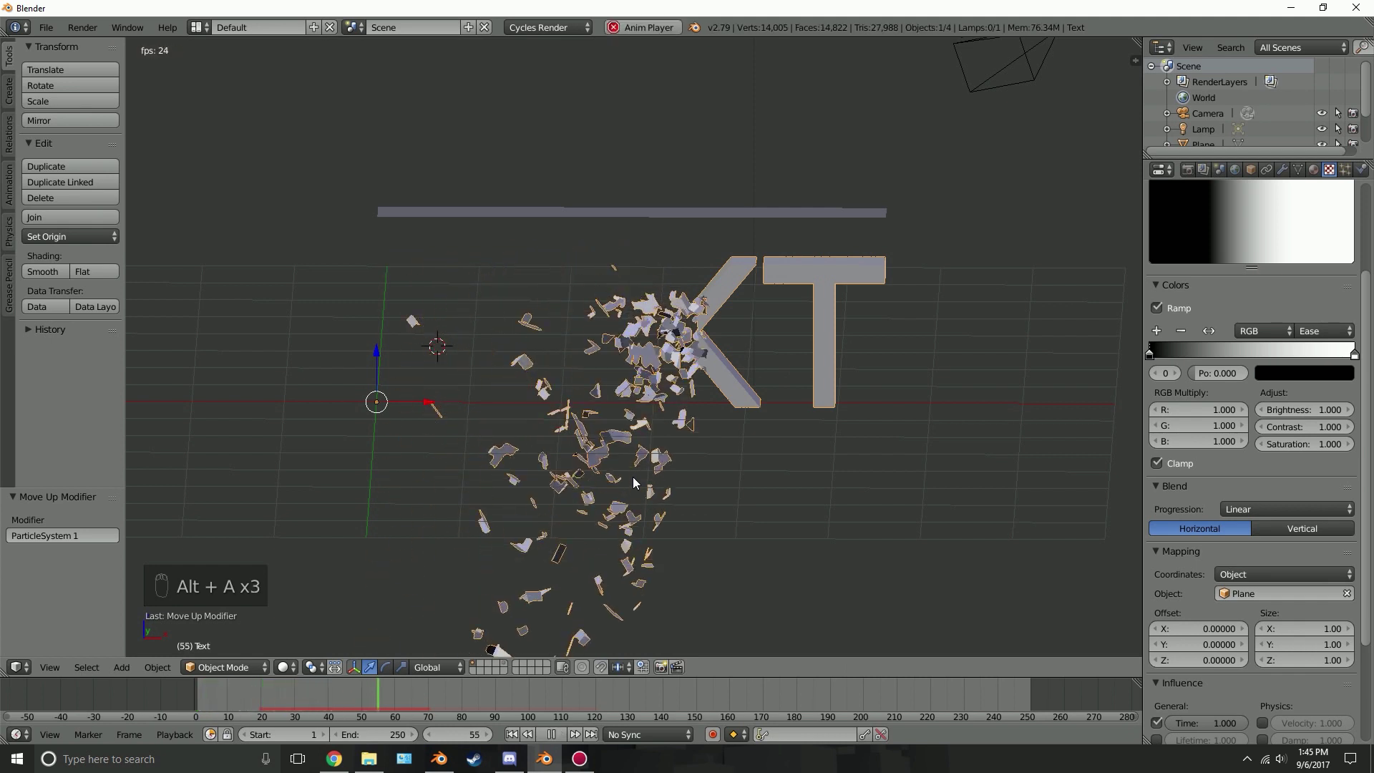
{"action": "key", "text": "alt+a"}
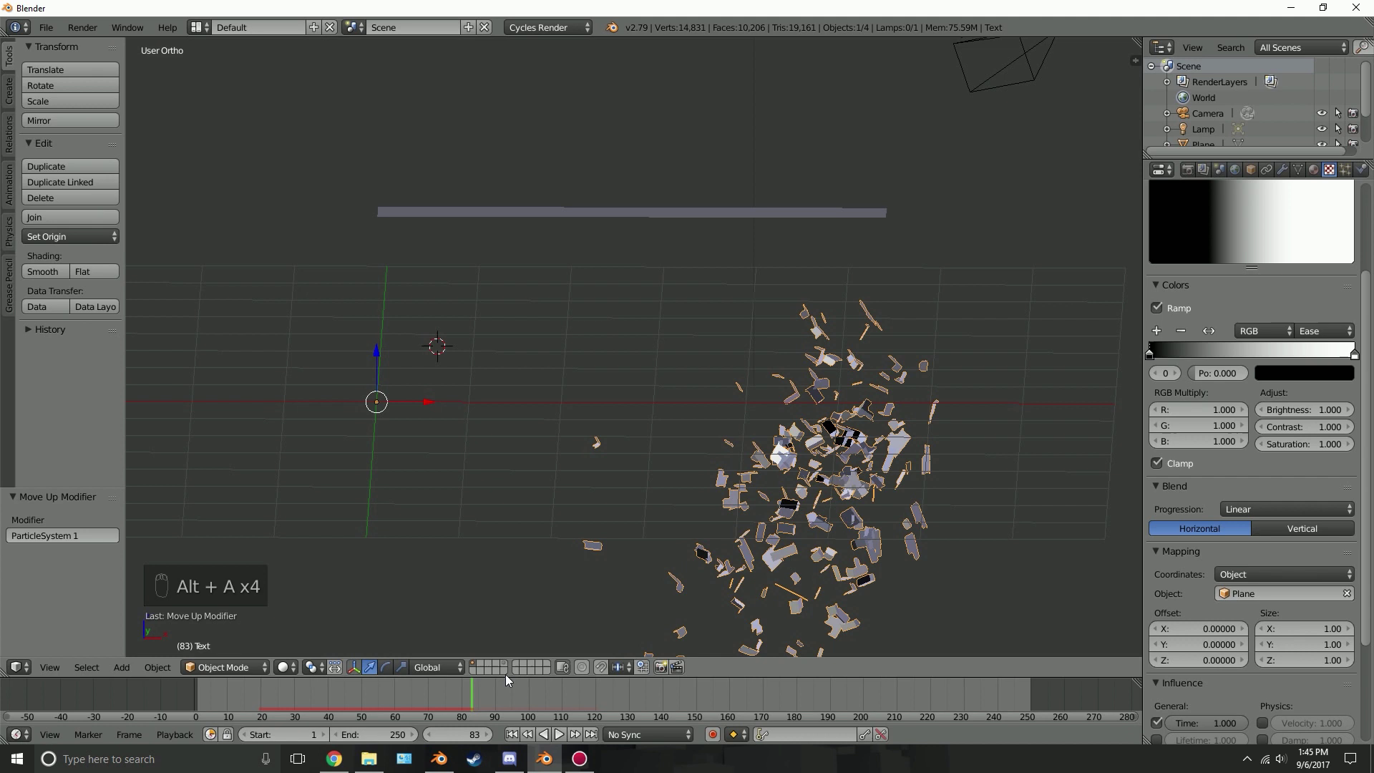
{"action": "left_click", "coordinate": [513, 734]}
{"action": "key", "text": "alt+a"}
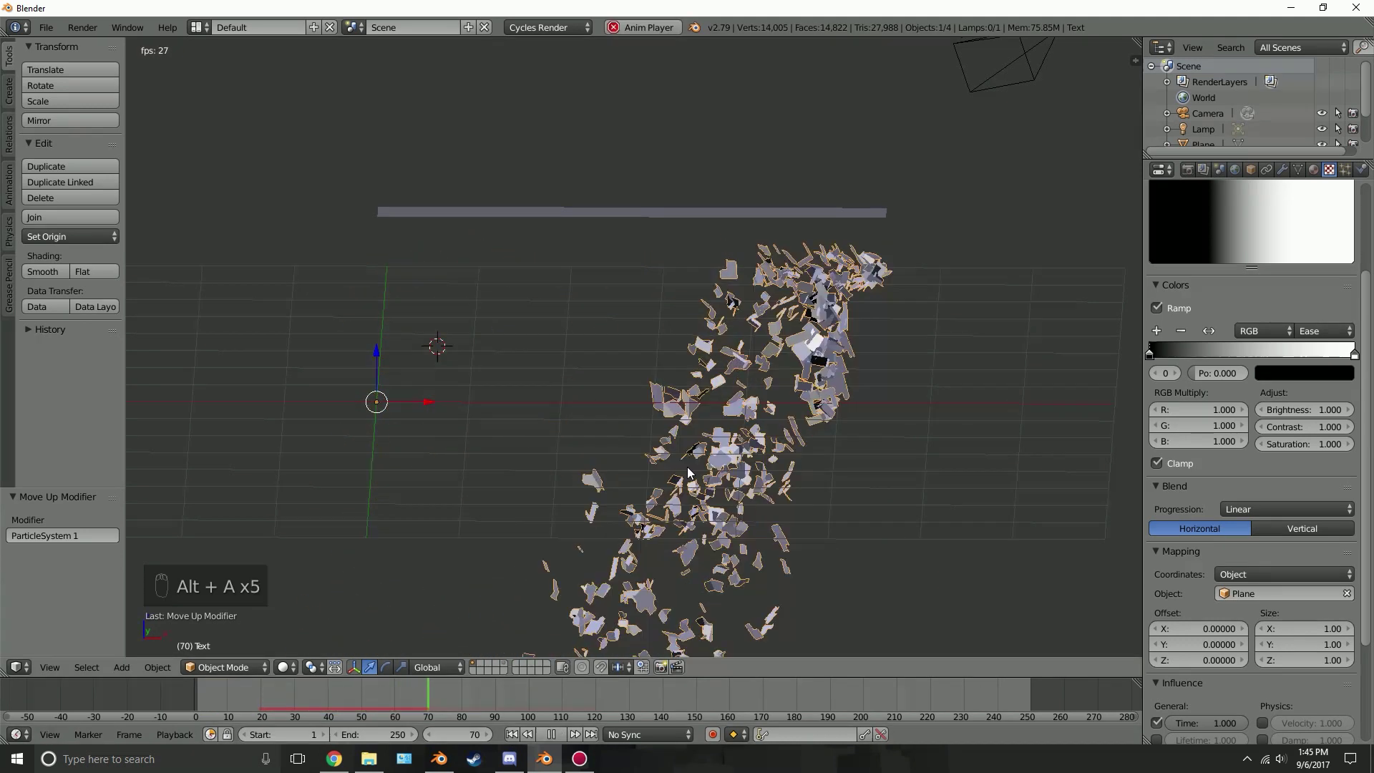
{"action": "left_click", "coordinate": [511, 735]}
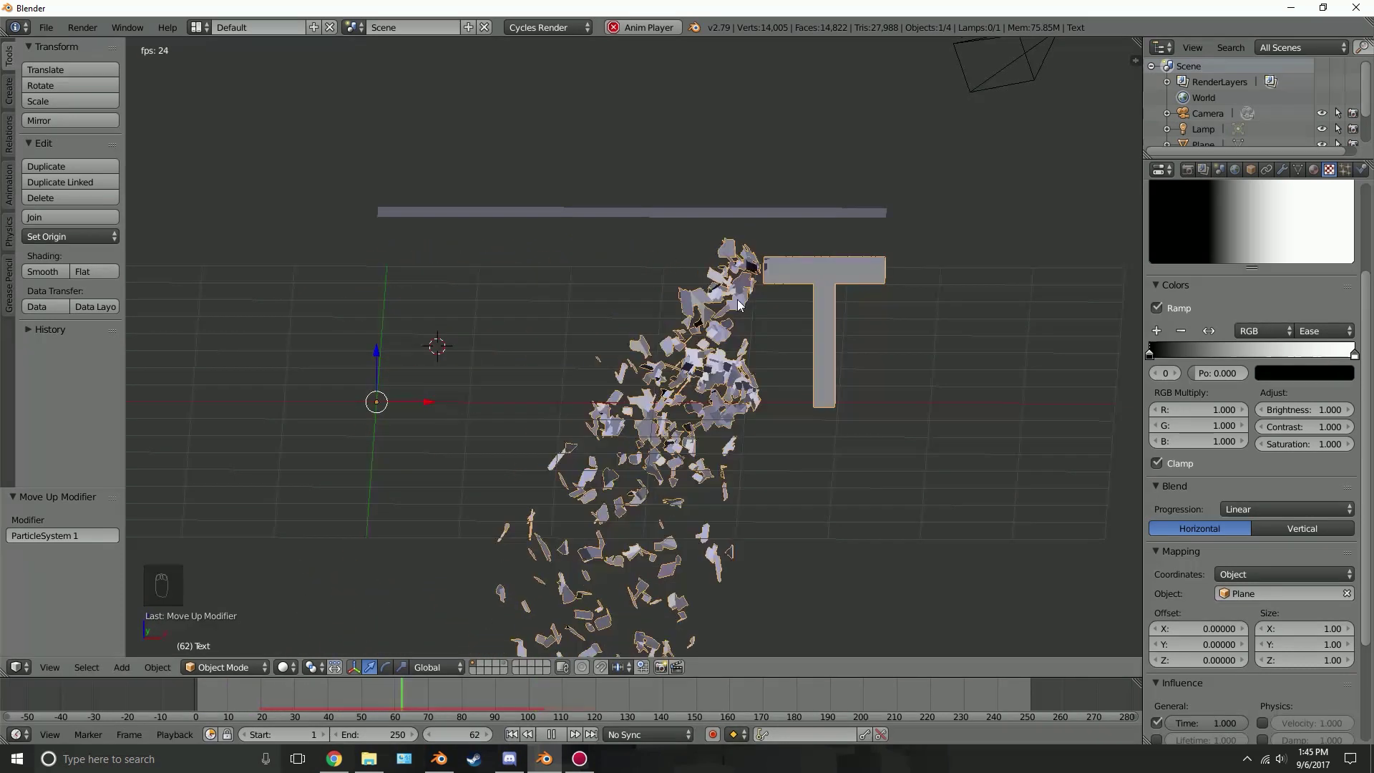
{"action": "key", "text": "alt+a"}
Set the particle Lifetime to 250 and Emission End to frame 100.
{"action": "left_click", "coordinate": [1347, 169]}
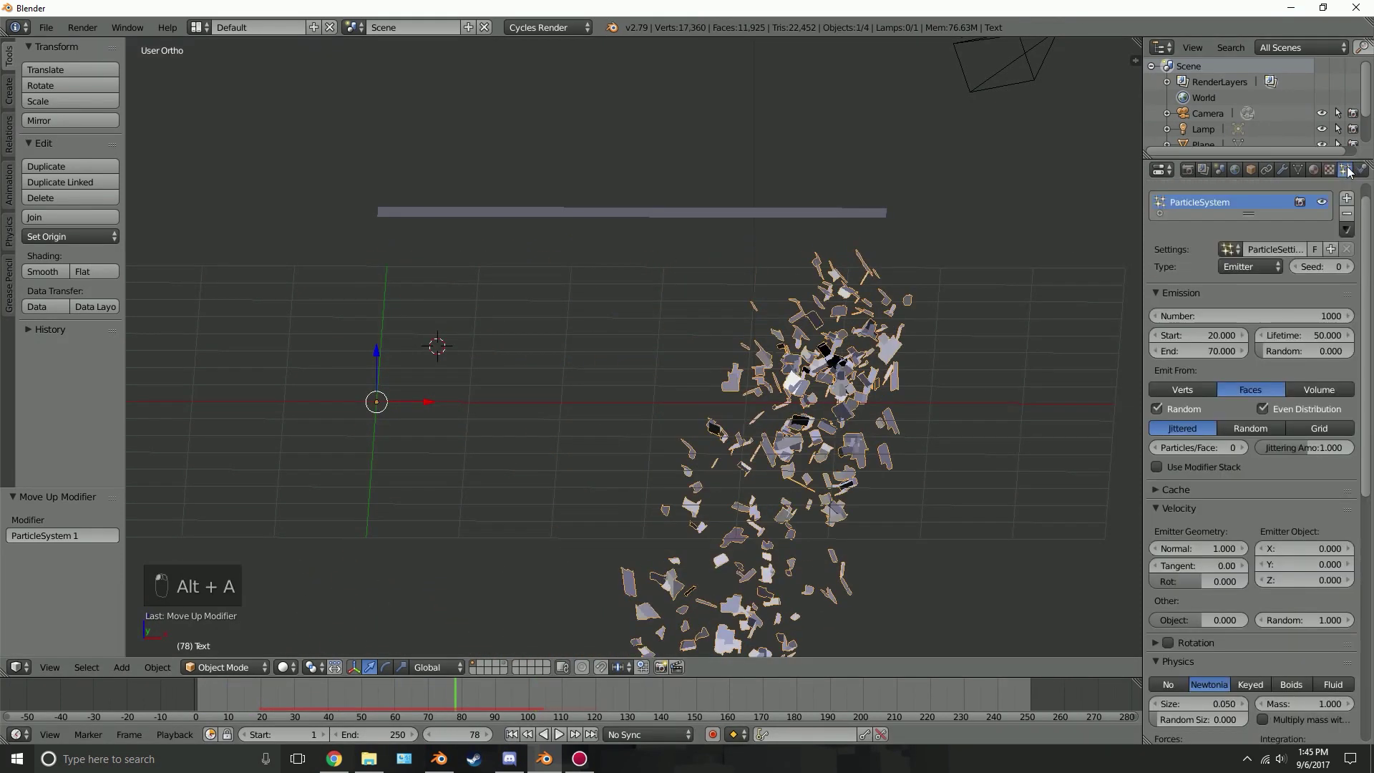
{"action": "left_click", "coordinate": [1292, 334]}
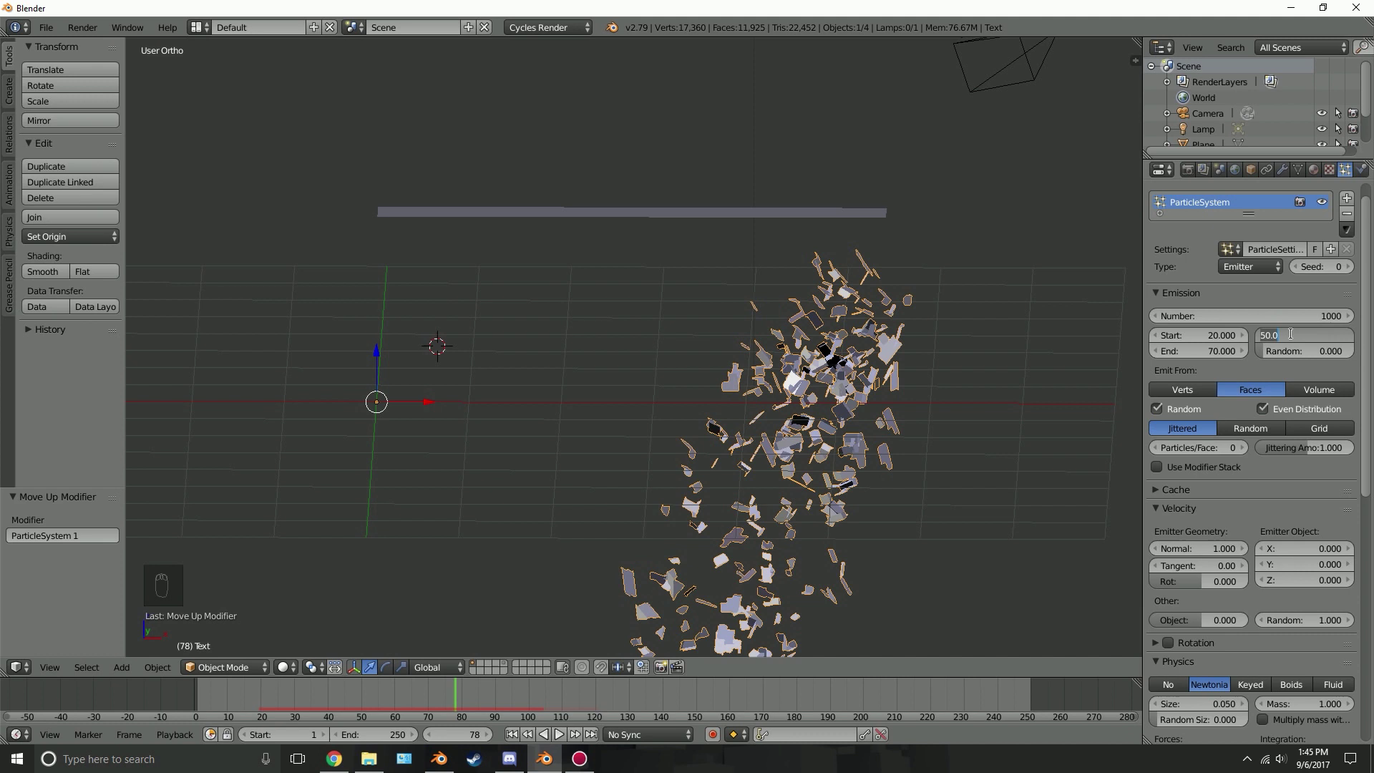
{"action": "type", "text": "2"}
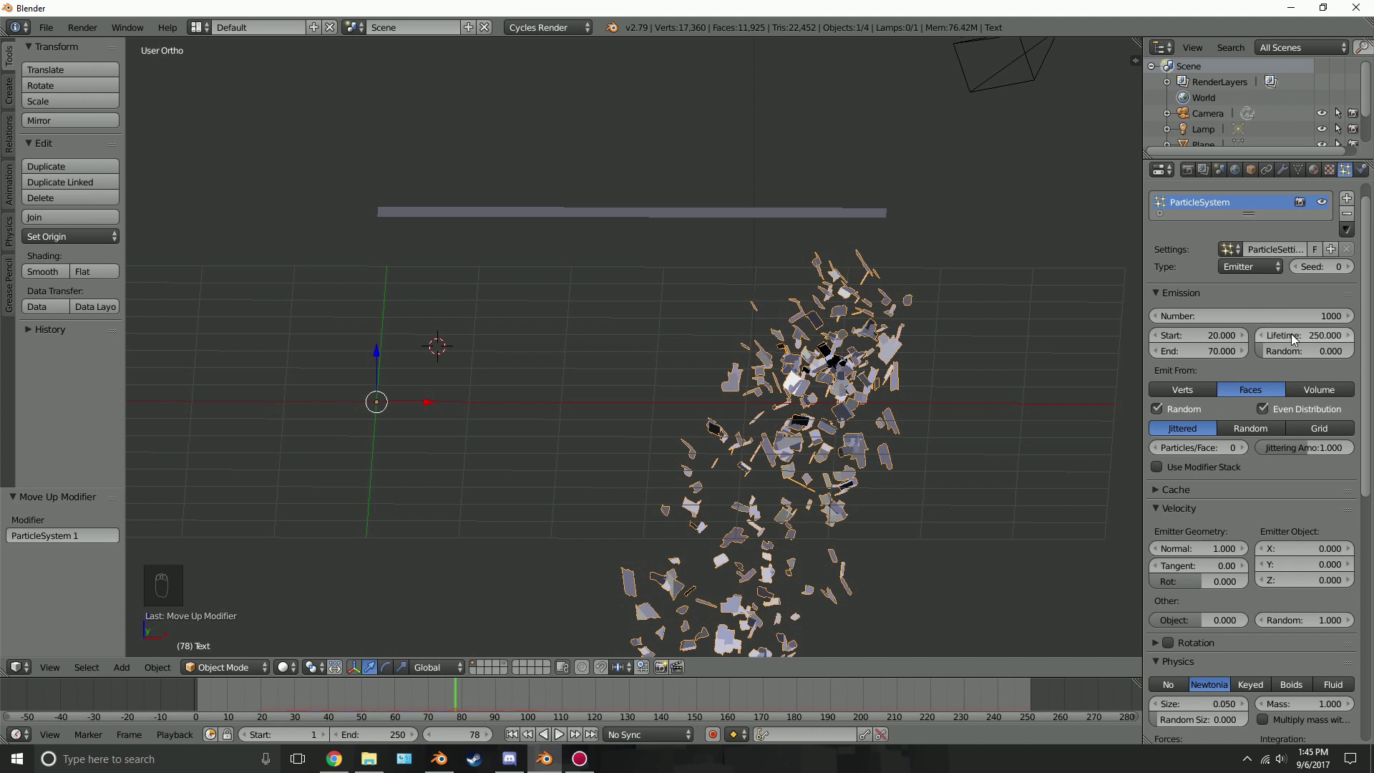
{"action": "key", "text": "Return"}
{"action": "left_click", "coordinate": [1203, 352]}
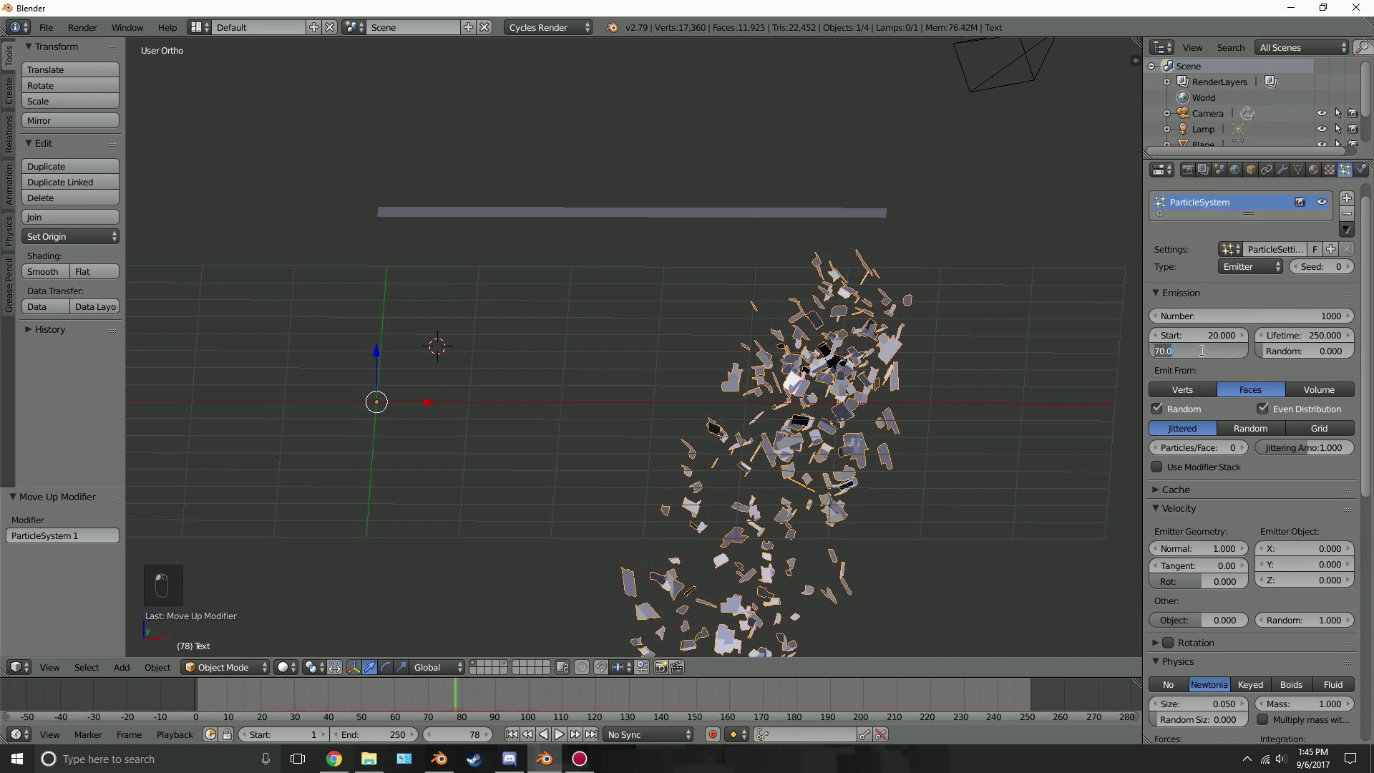
{"action": "type", "text": "100"}
{"action": "key", "text": "Return"}
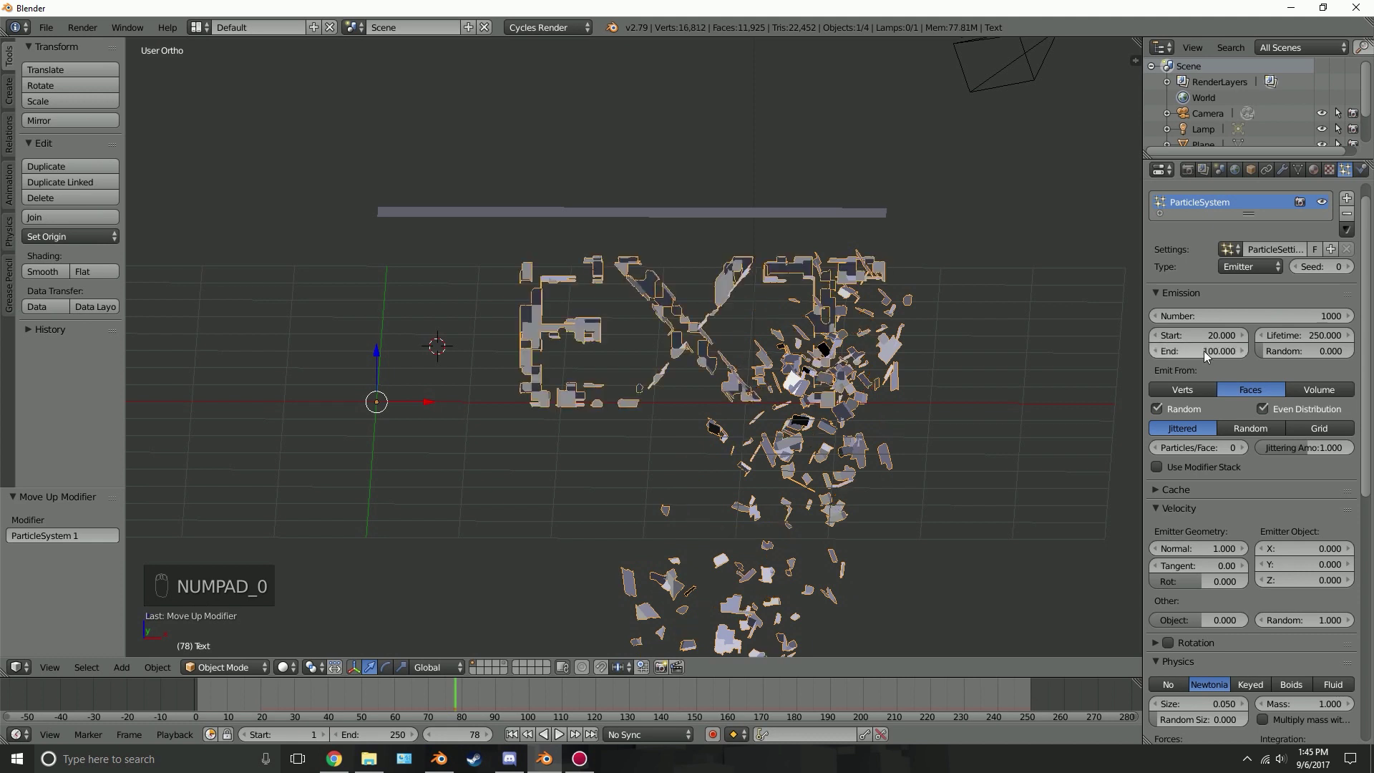
Rewind to frame 1 and play the explosion to check the change.
{"action": "left_click", "coordinate": [513, 735]}
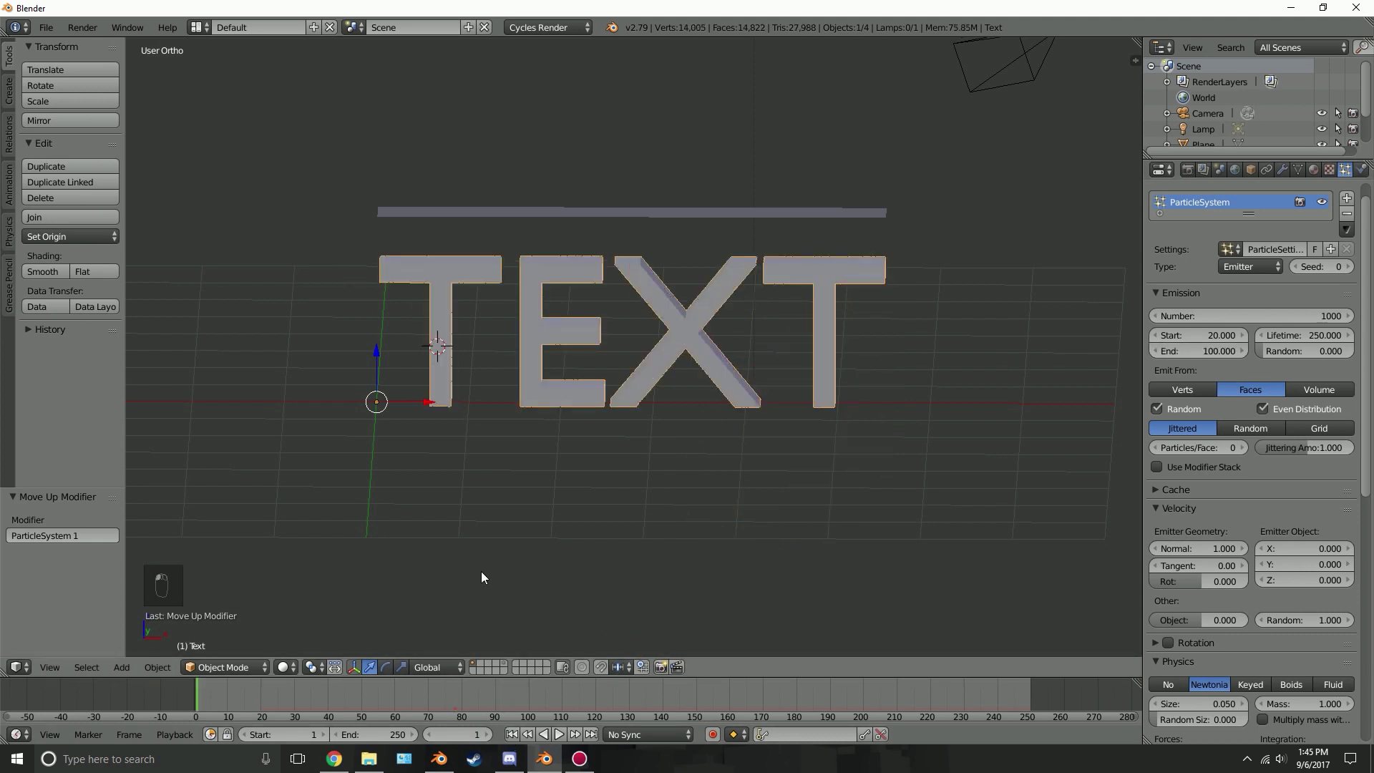
{"action": "key", "text": "alt+a"}
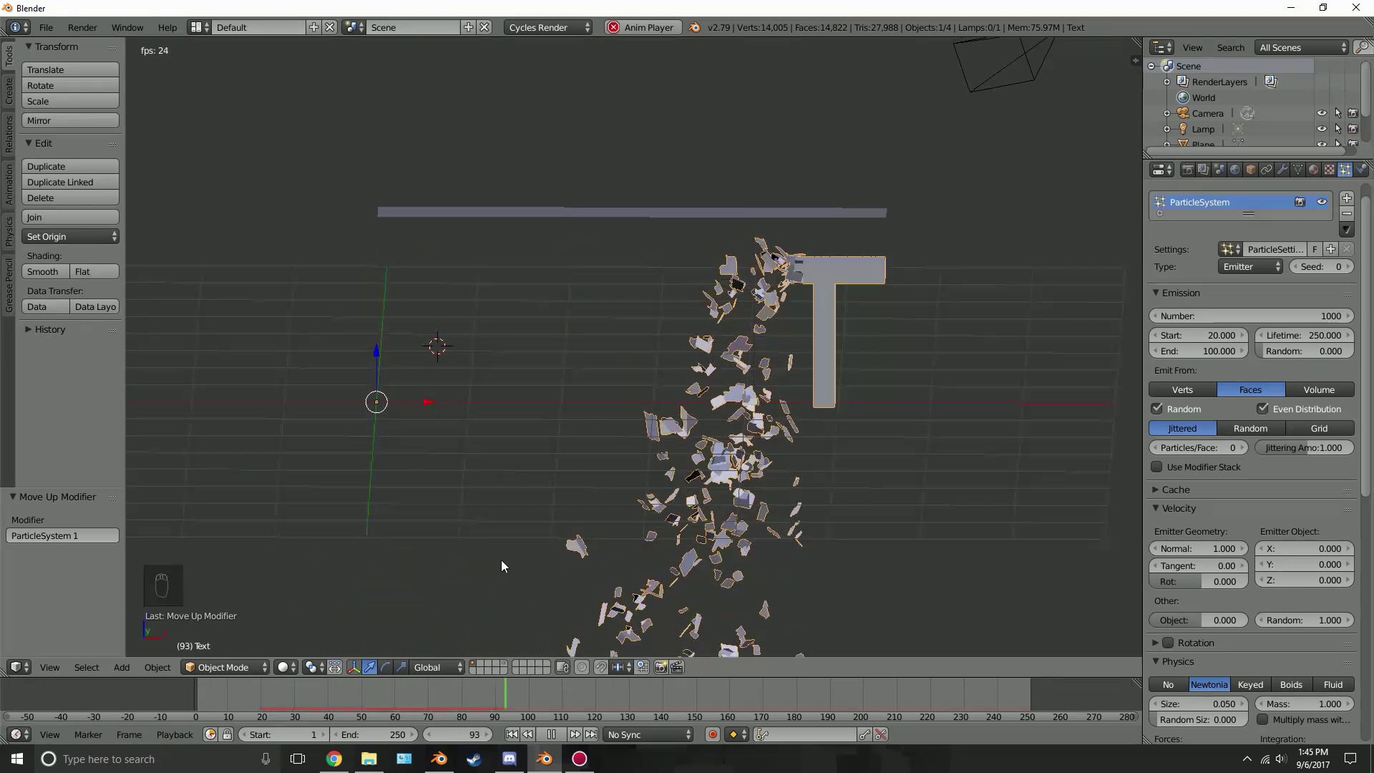
{"action": "key", "text": "alt+a"}
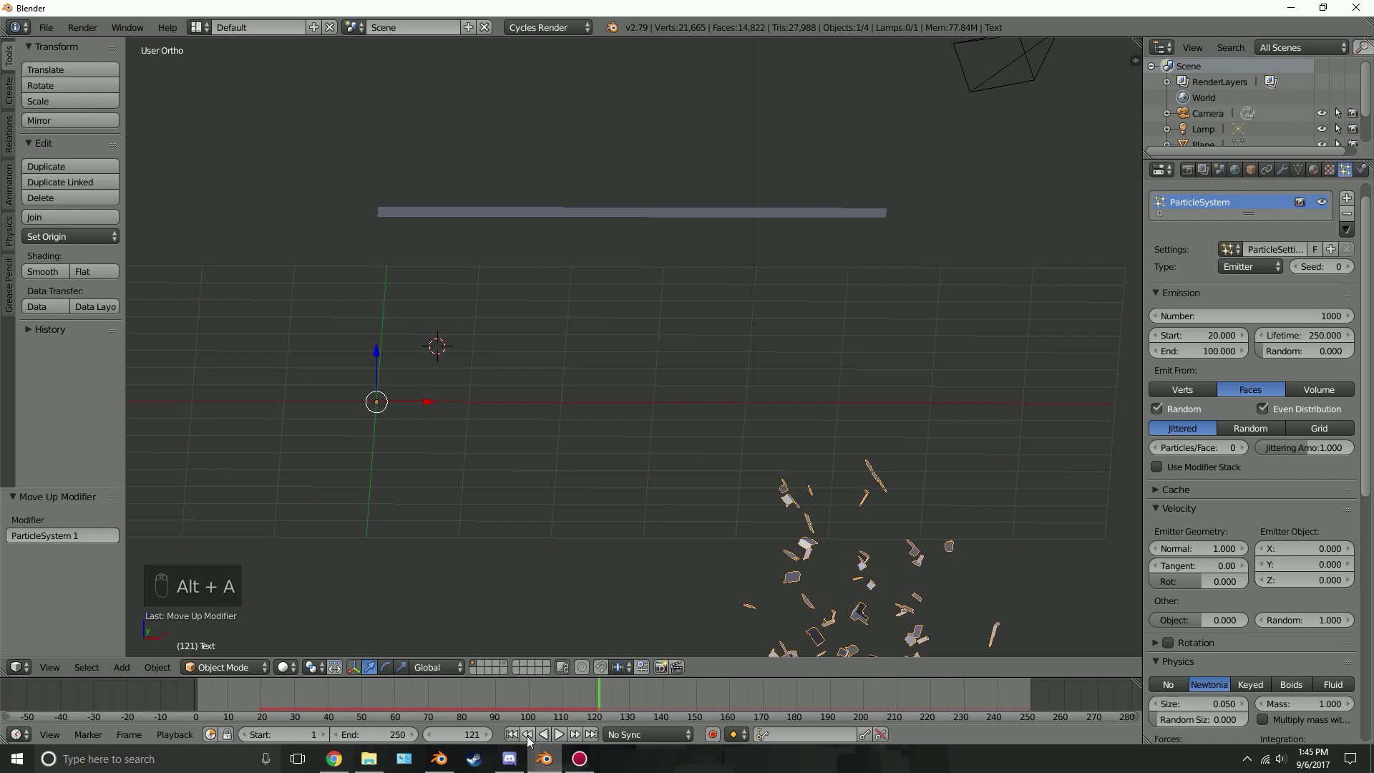
At frame 1, add a plane and lower it to the letters' base in front view.
{"action": "left_click", "coordinate": [512, 735]}
{"action": "scroll", "coordinate": [511, 392], "scroll_direction": "down", "scroll_amount": 4}
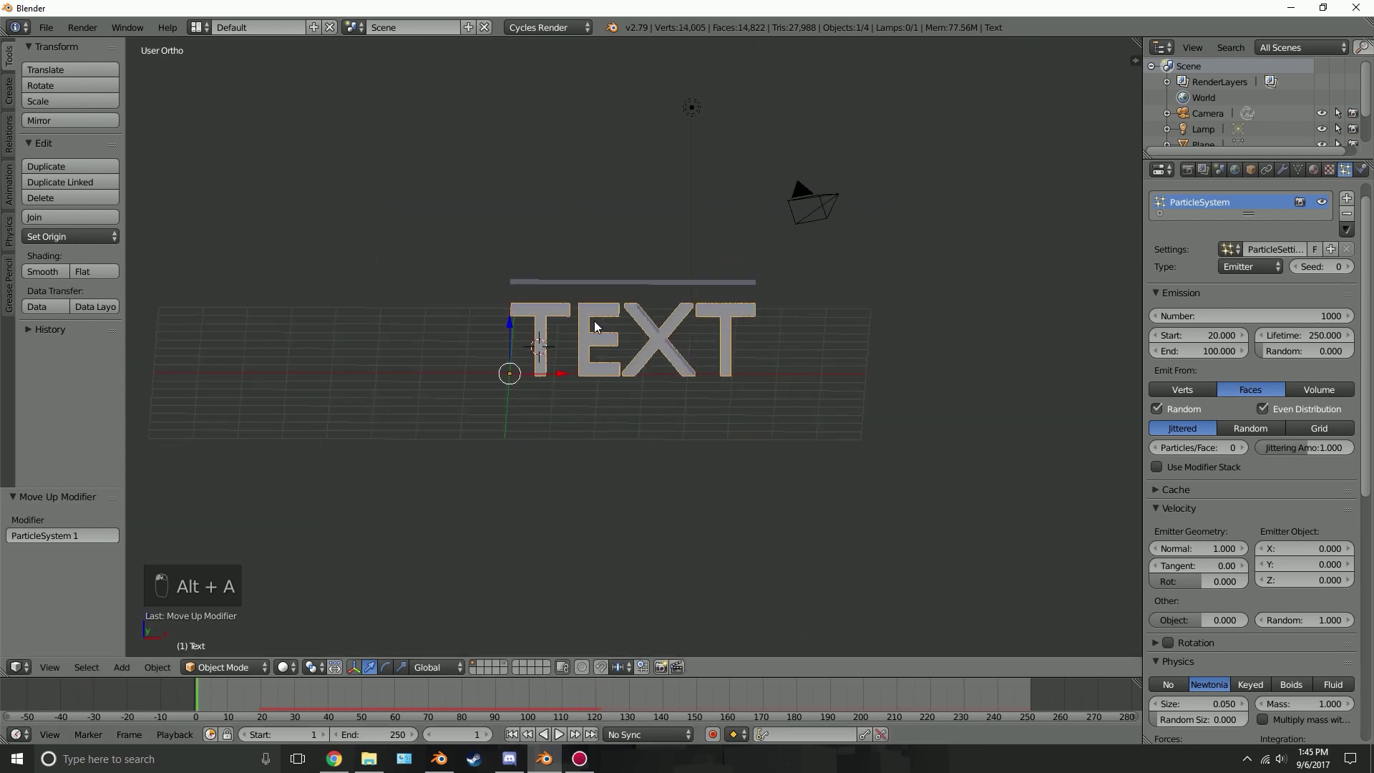
{"action": "scroll", "coordinate": [594, 320], "scroll_direction": "up", "scroll_amount": 5}
{"action": "key", "text": "shift+a"}
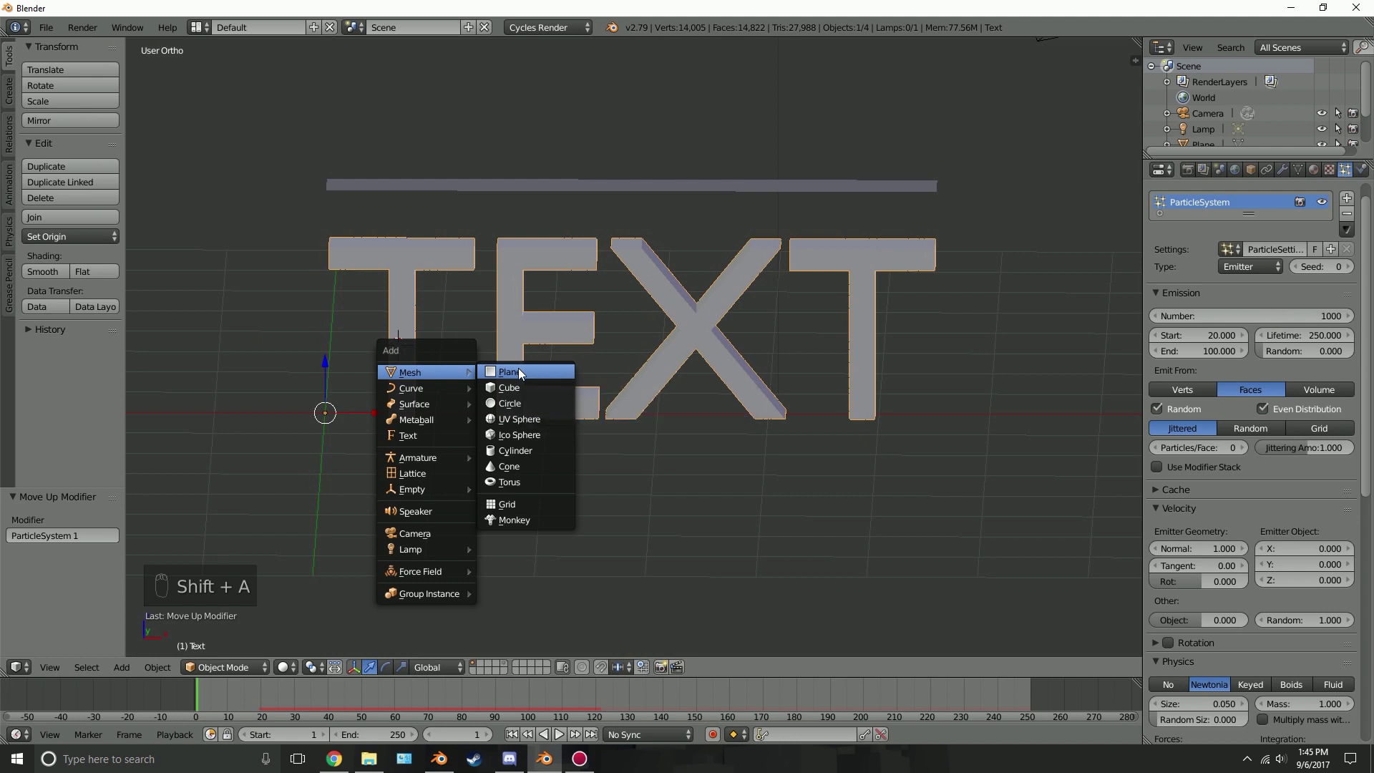
{"action": "left_click", "coordinate": [522, 366]}
{"action": "key", "text": "KP_1"}
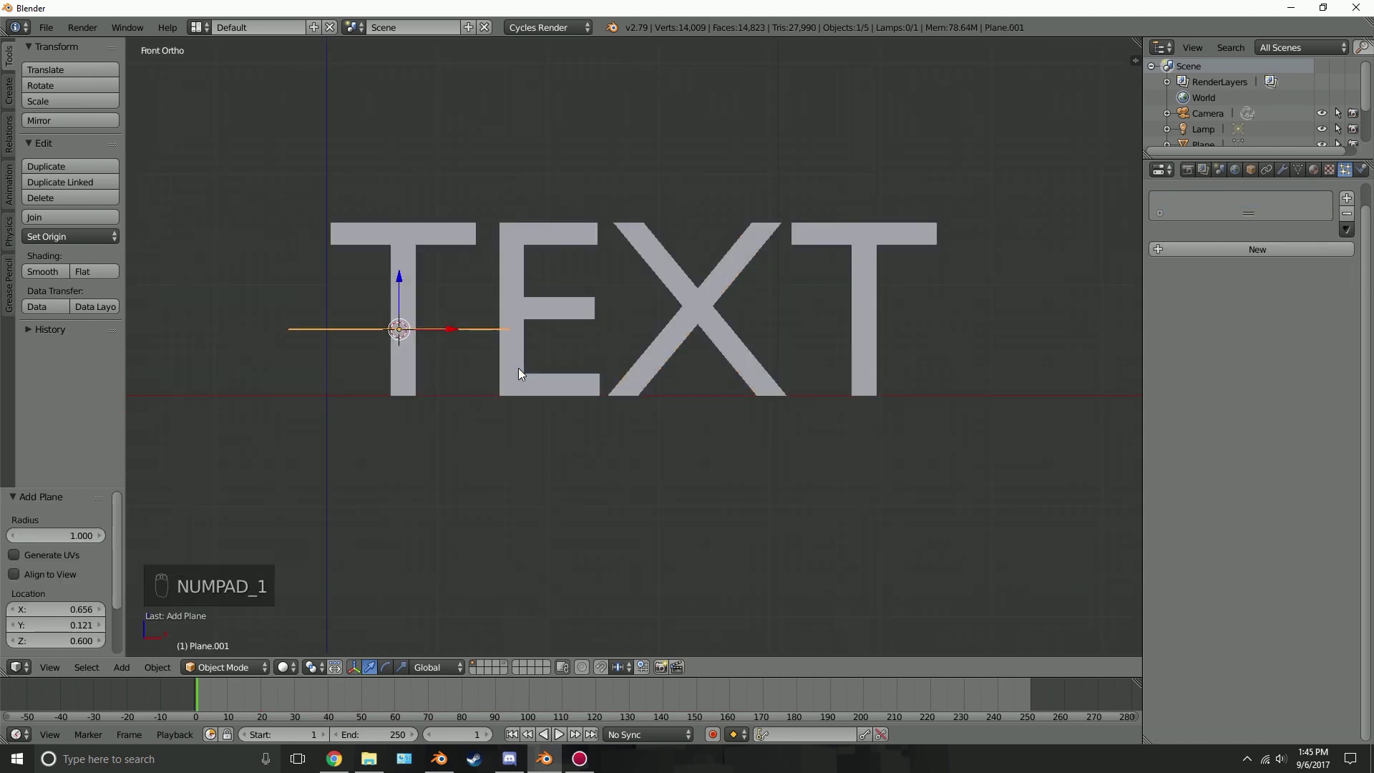
{"action": "key", "text": "g"}
{"action": "key", "text": "z"}
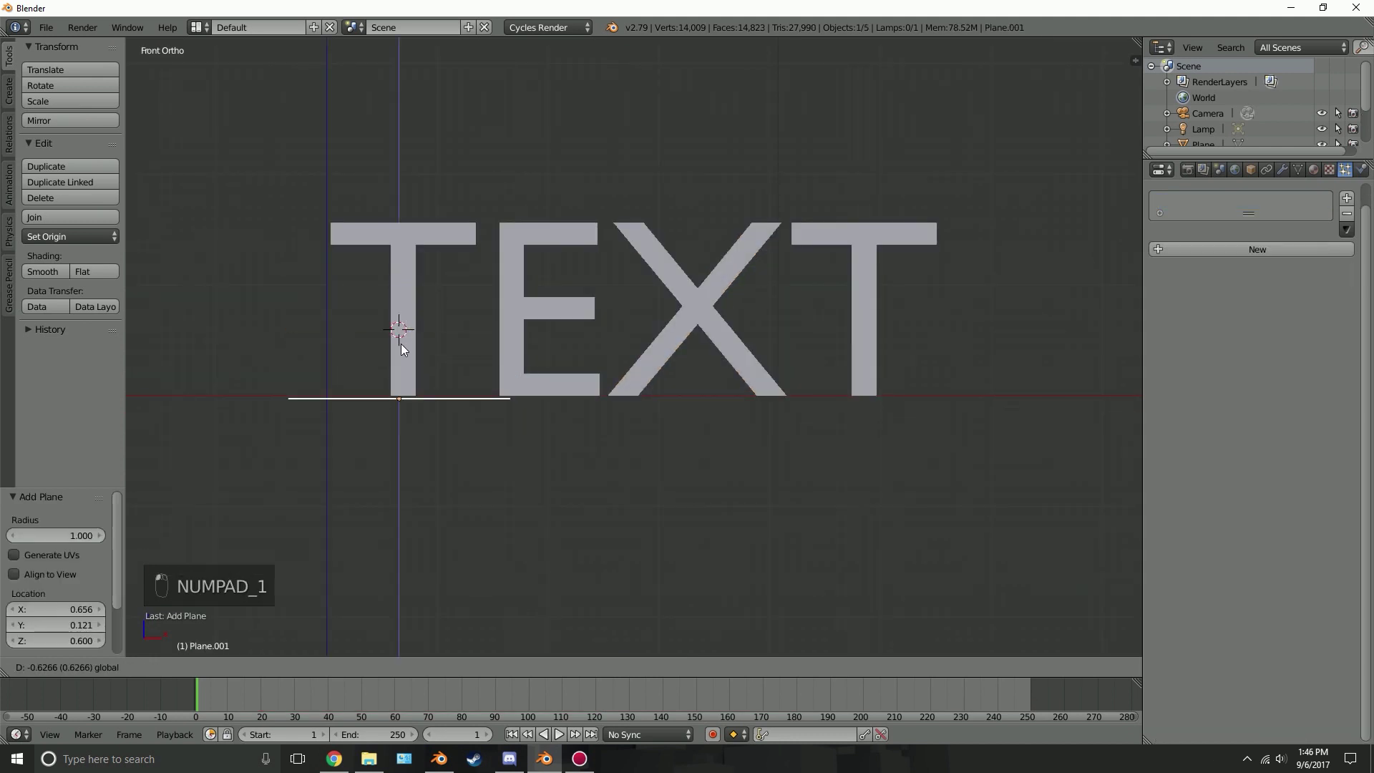
{"action": "left_click", "coordinate": [400, 343]}
Scale the plane into a wide floor and enable Collision physics on it.
{"action": "key", "text": "s"}
{"action": "left_click", "coordinate": [980, 272]}
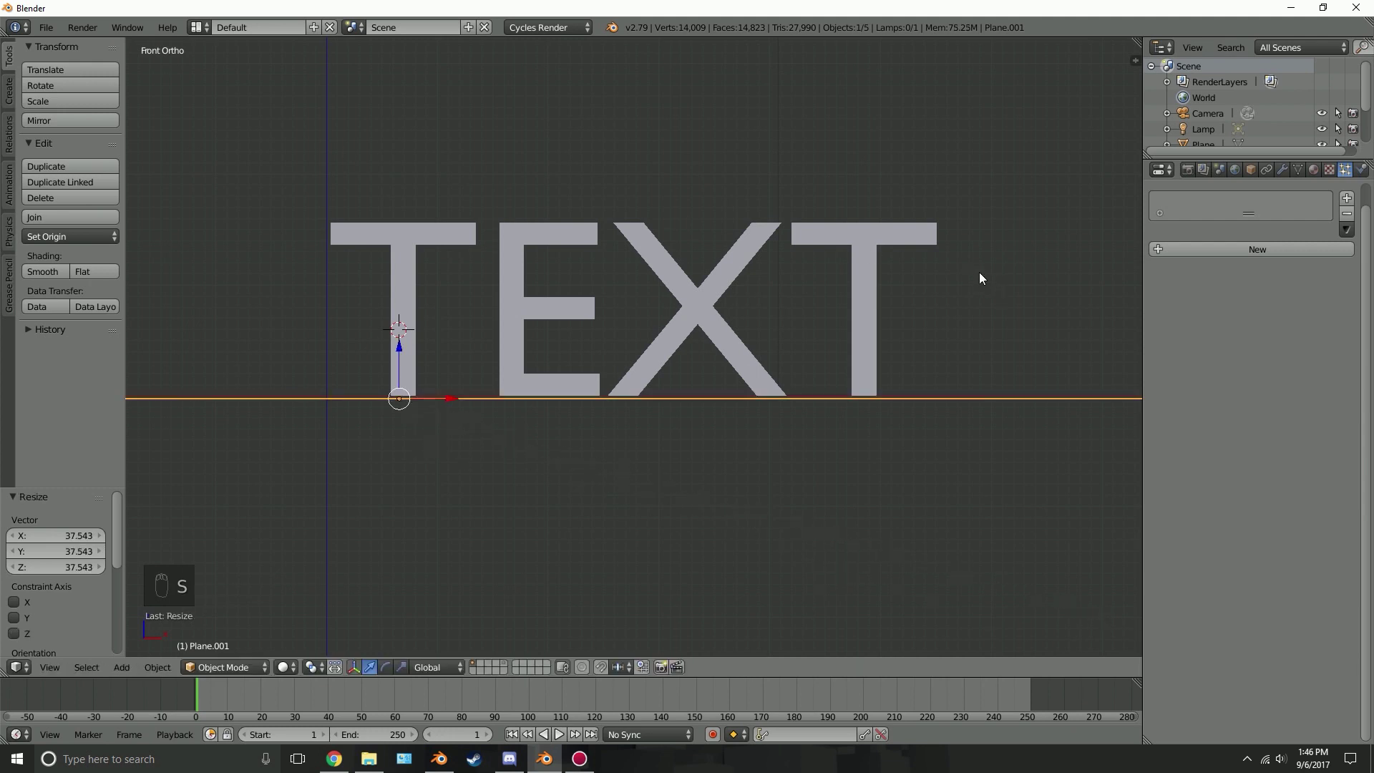
{"action": "left_click", "coordinate": [1361, 171]}
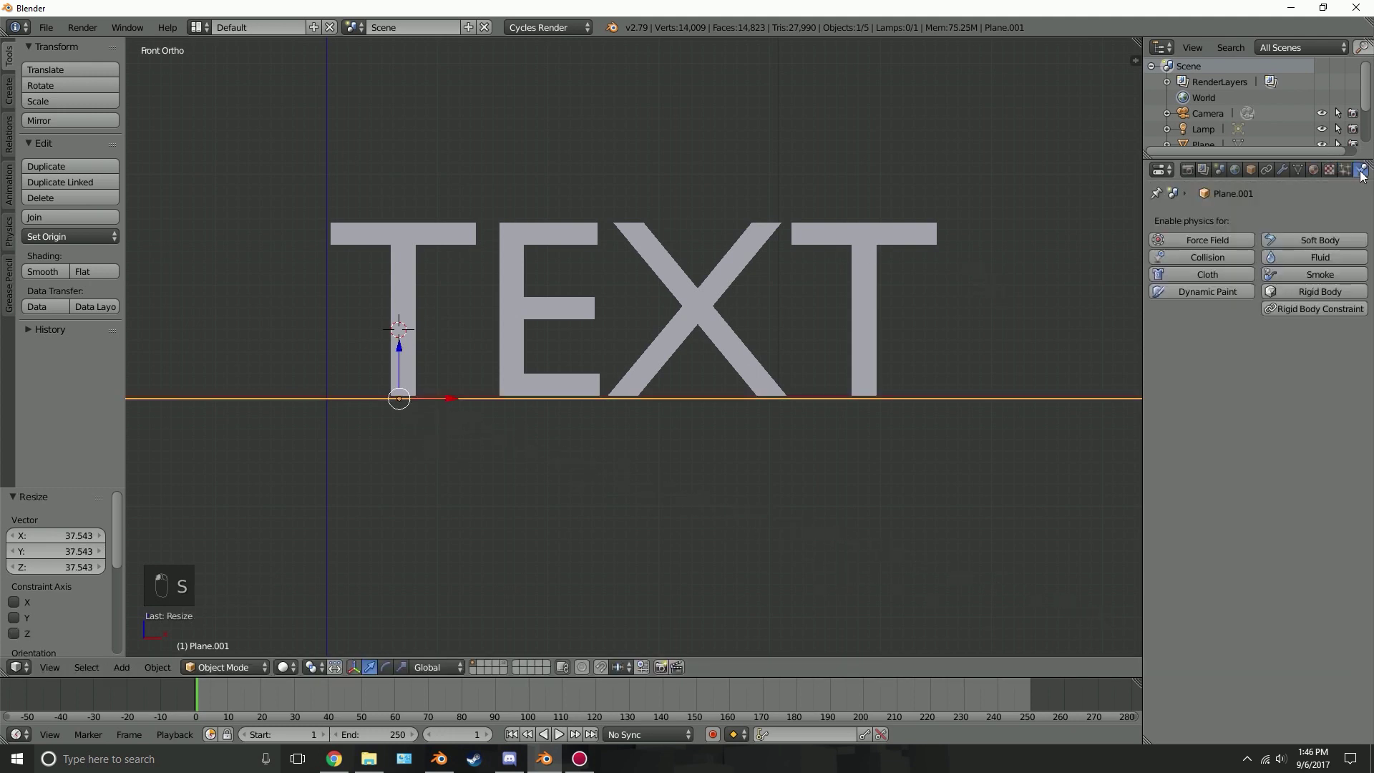
{"action": "left_click", "coordinate": [1194, 256]}
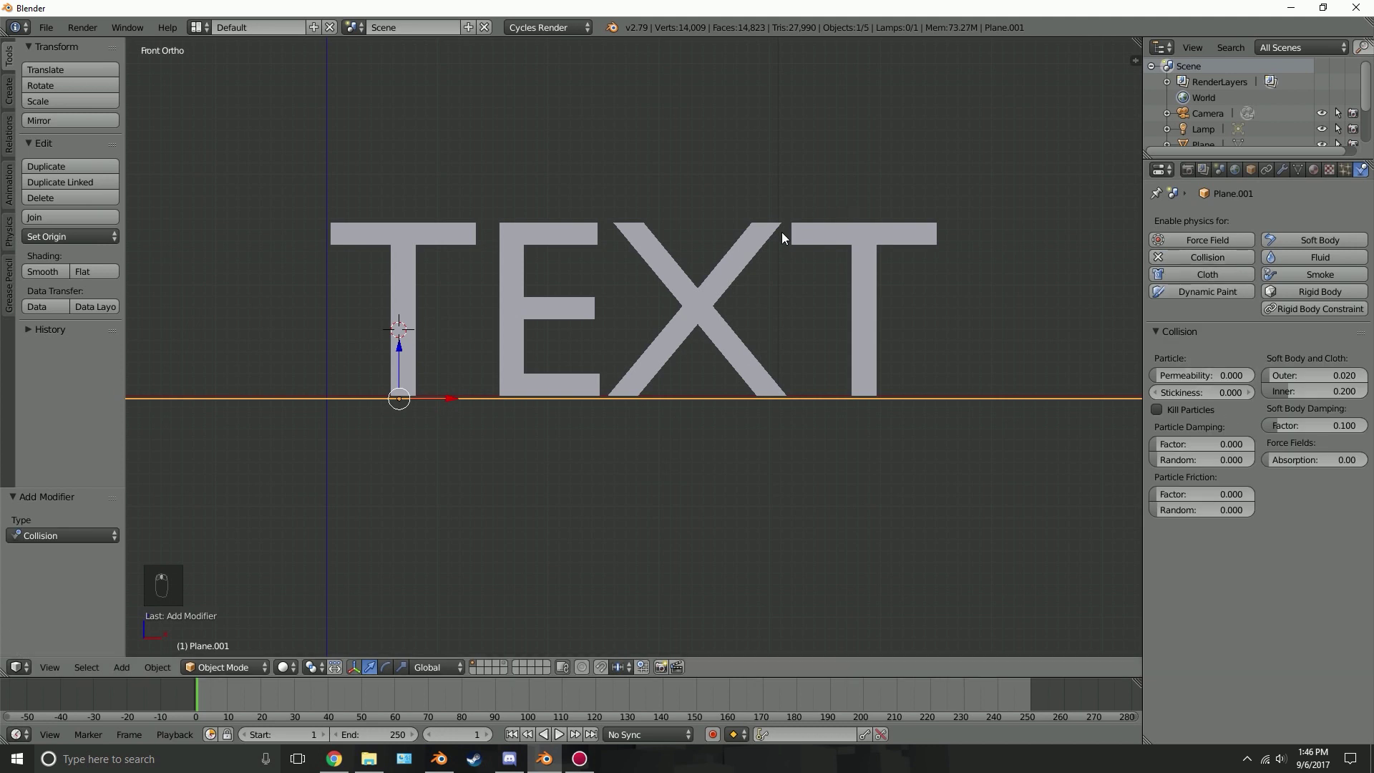
Orbit to view the text from above and preview the shatter.
{"action": "middle_click_drag", "start_coordinate": [783, 232], "coordinate": [782, 245]}
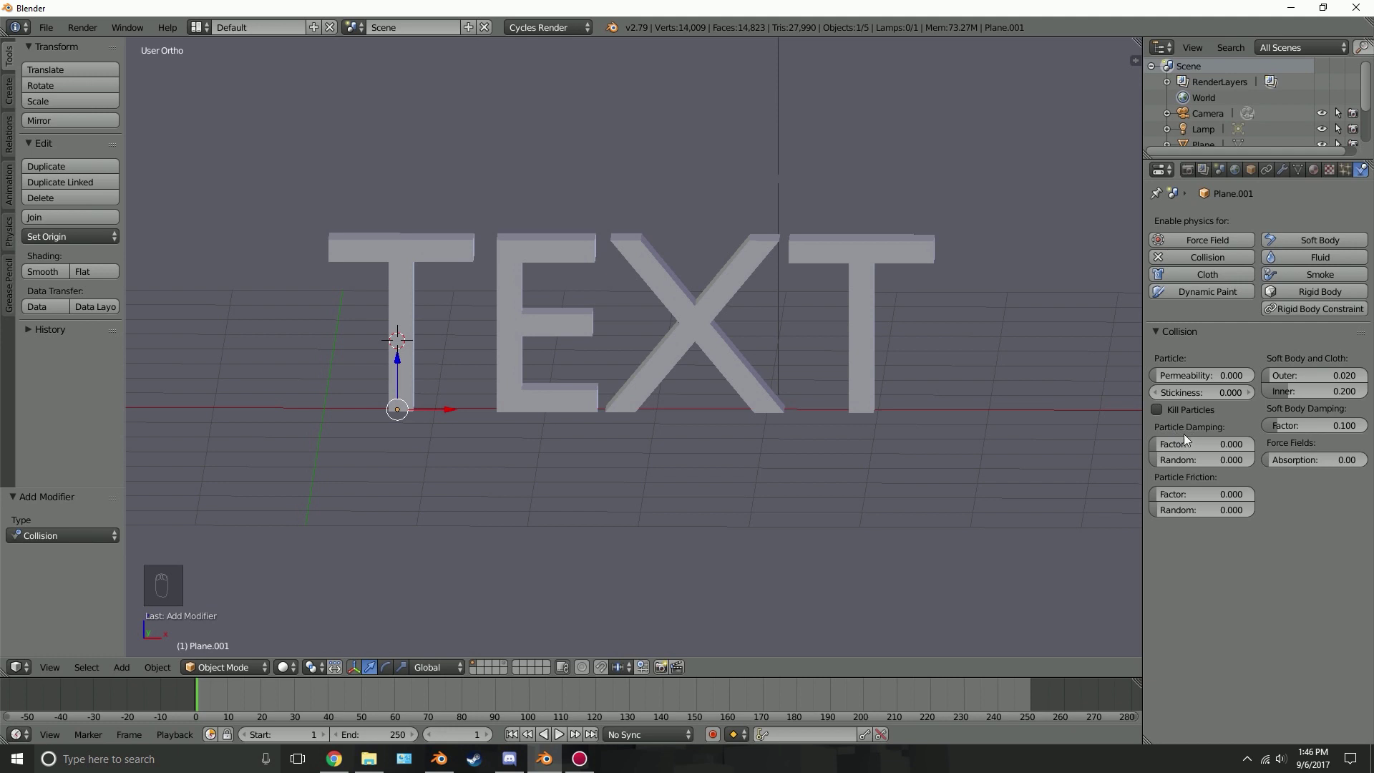
{"action": "key", "text": "alt+a"}
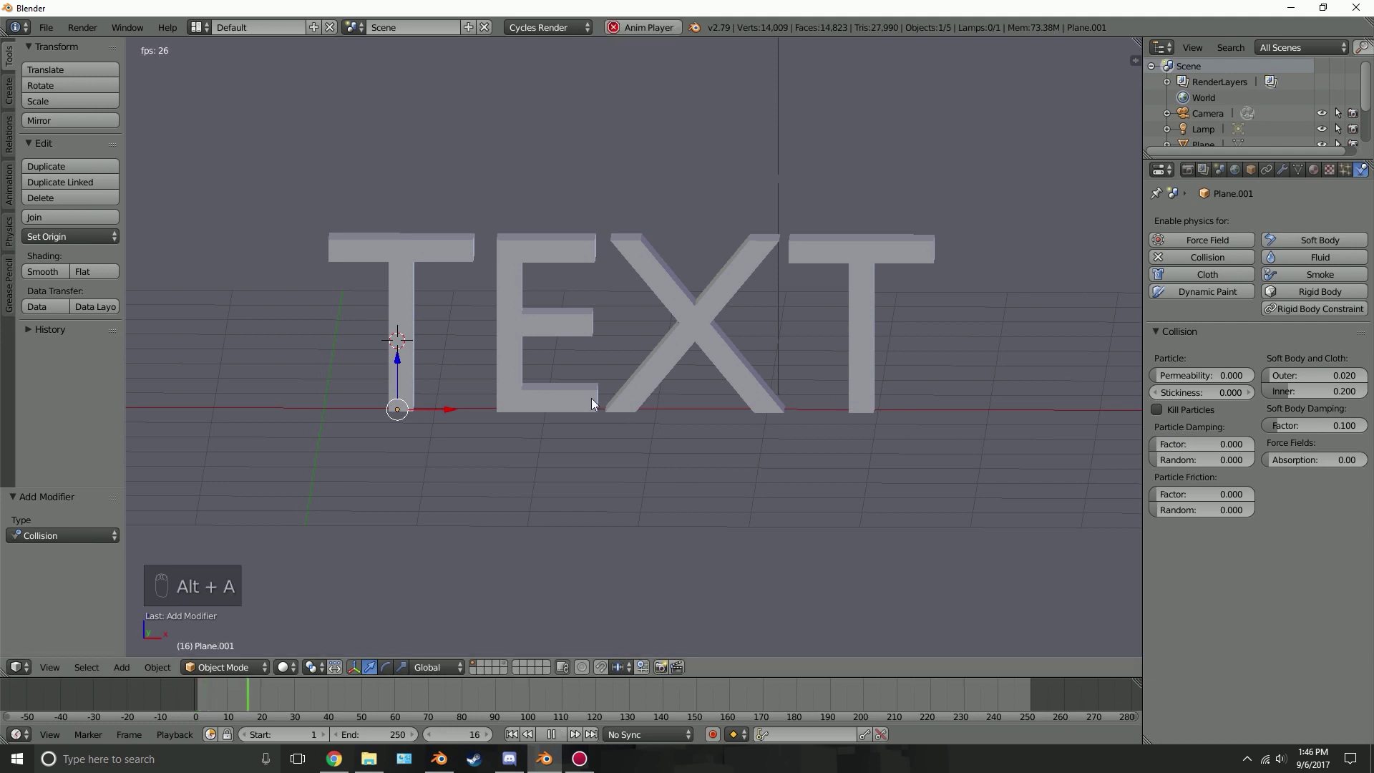
{"action": "key", "text": "alt+a"}
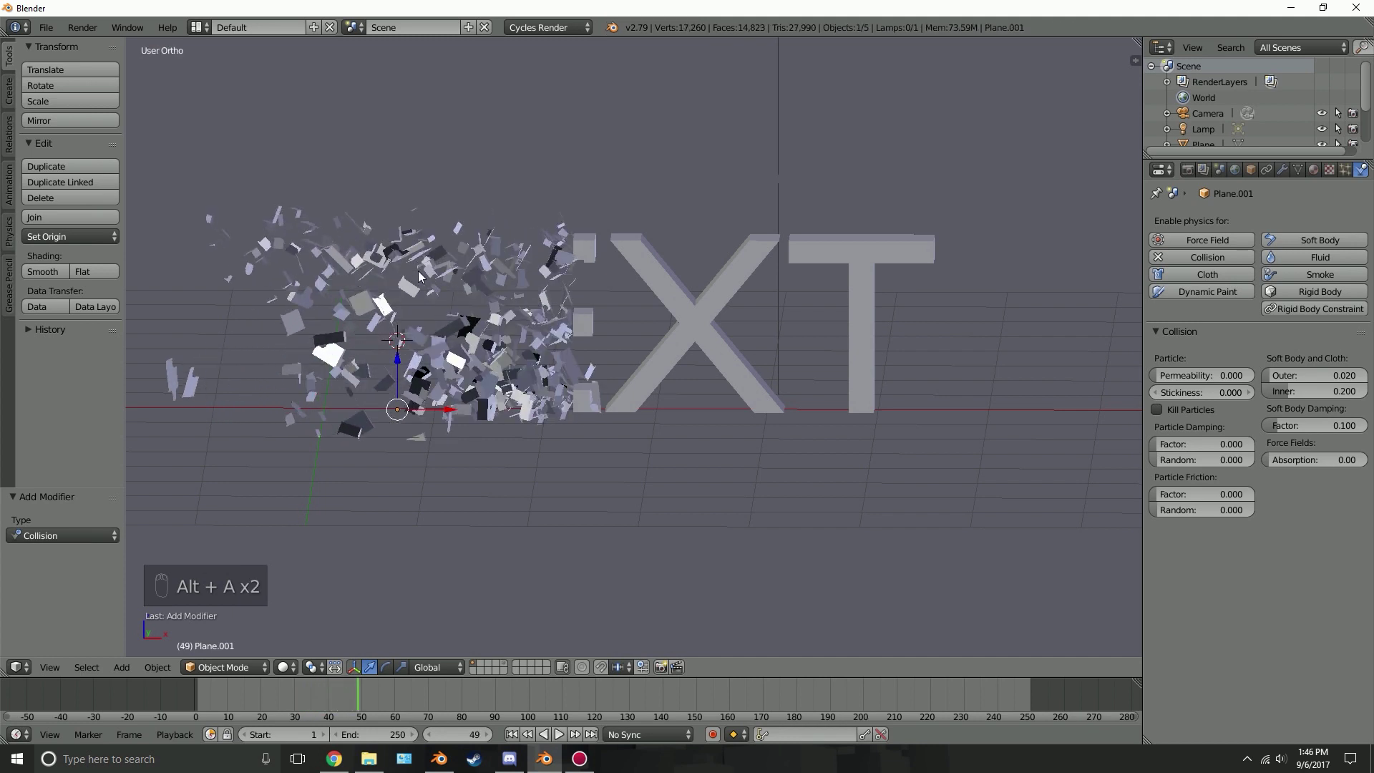
Raise the floor's particle damping and friction factors, then replay and rewind to frame 1.
{"action": "mouse_move", "coordinate": [1202, 443]}
{"action": "left_mouse_down"}
{"action": "mouse_move", "coordinate": [1246, 443]}
{"action": "mouse_move", "coordinate": [1224, 446]}
{"action": "left_mouse_up"}
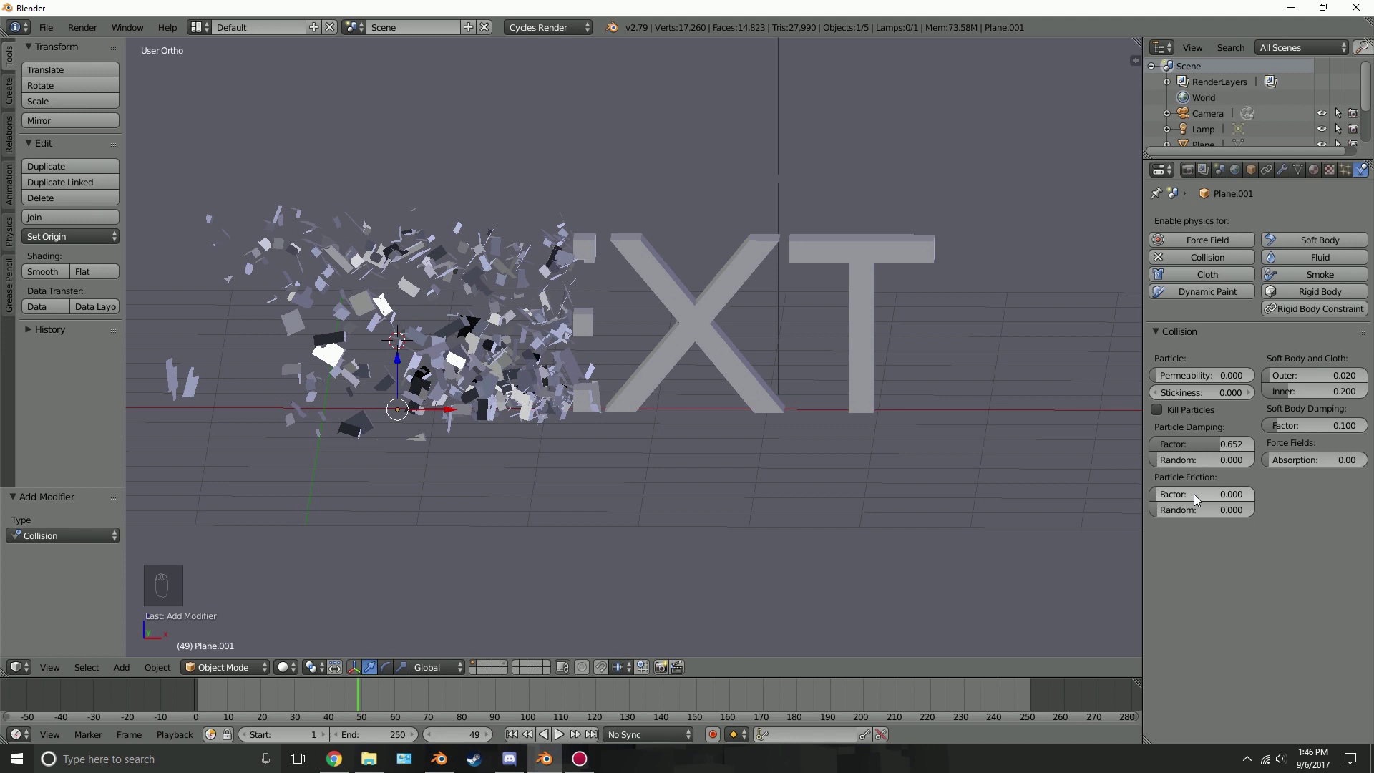
{"action": "mouse_move", "coordinate": [1195, 497]}
{"action": "left_mouse_down"}
{"action": "mouse_move", "coordinate": [1215, 498]}
{"action": "mouse_move", "coordinate": [1201, 459]}
{"action": "mouse_move", "coordinate": [1223, 460]}
{"action": "mouse_move", "coordinate": [1224, 509]}
{"action": "left_mouse_up"}
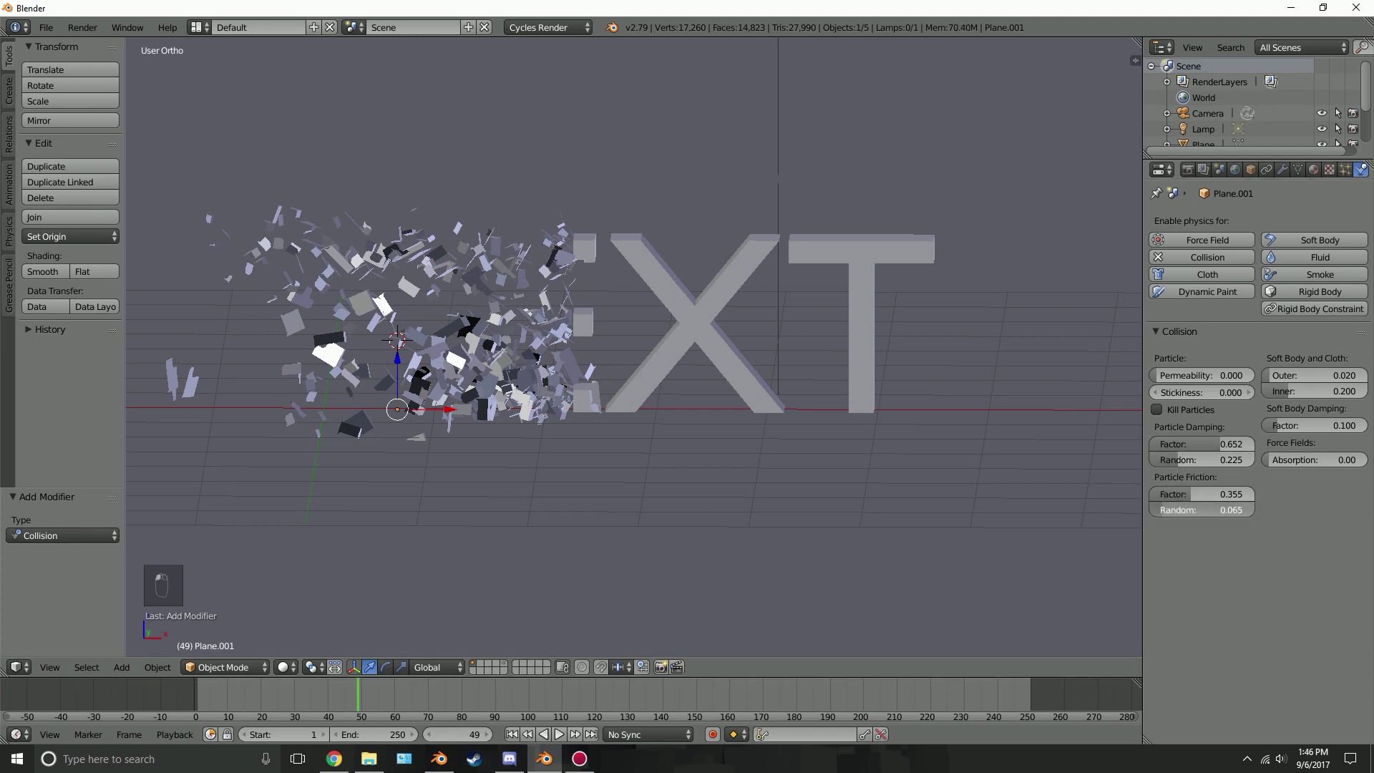
{"action": "left_click", "coordinate": [512, 734]}
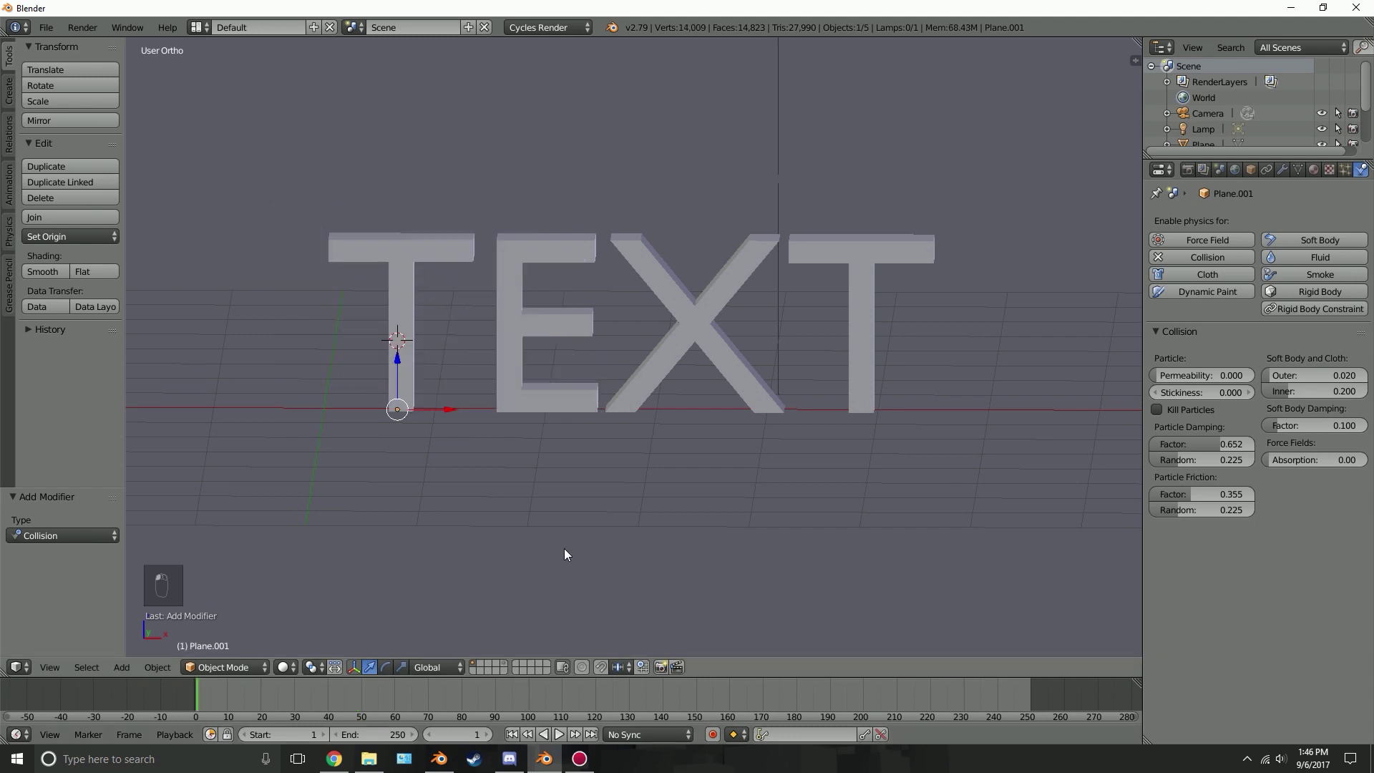
{"action": "key", "text": "alt+a"}
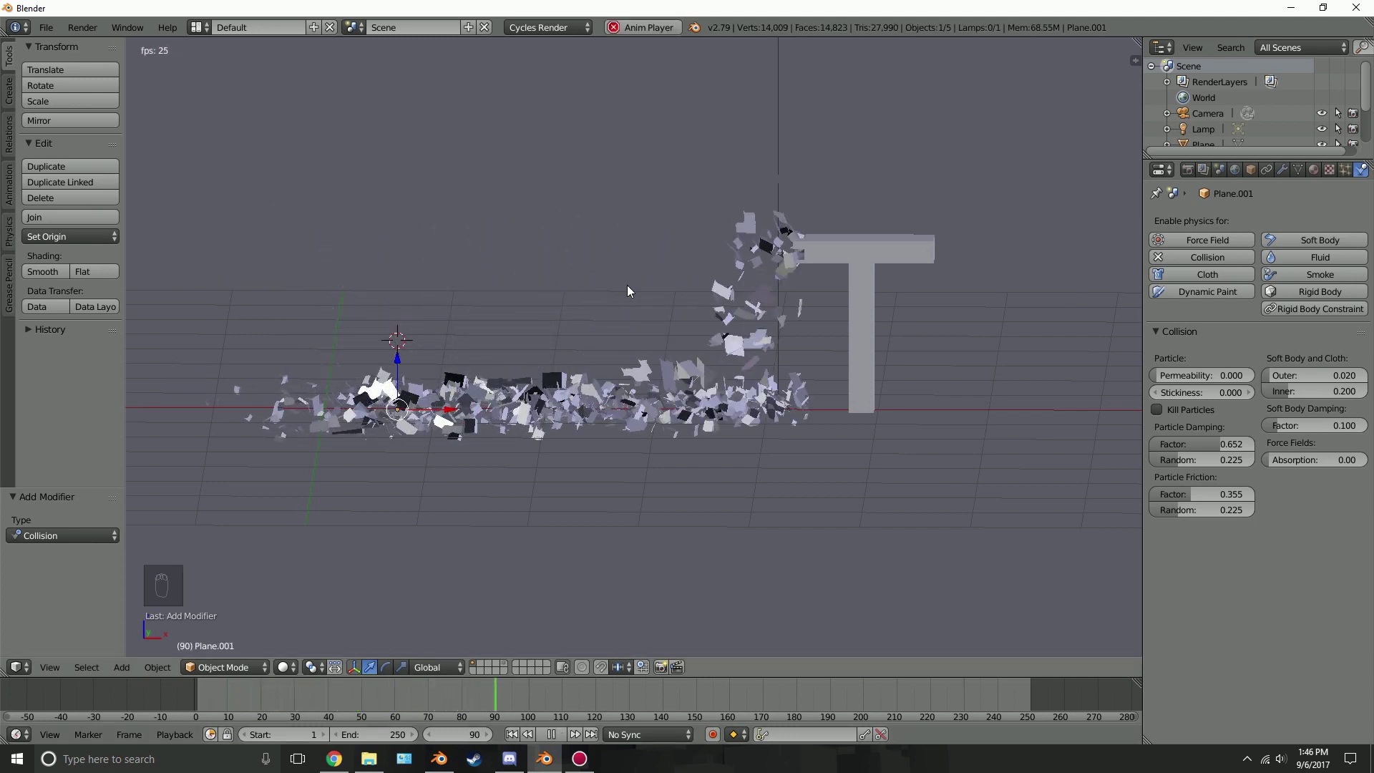
{"action": "key", "text": "alt+a"}
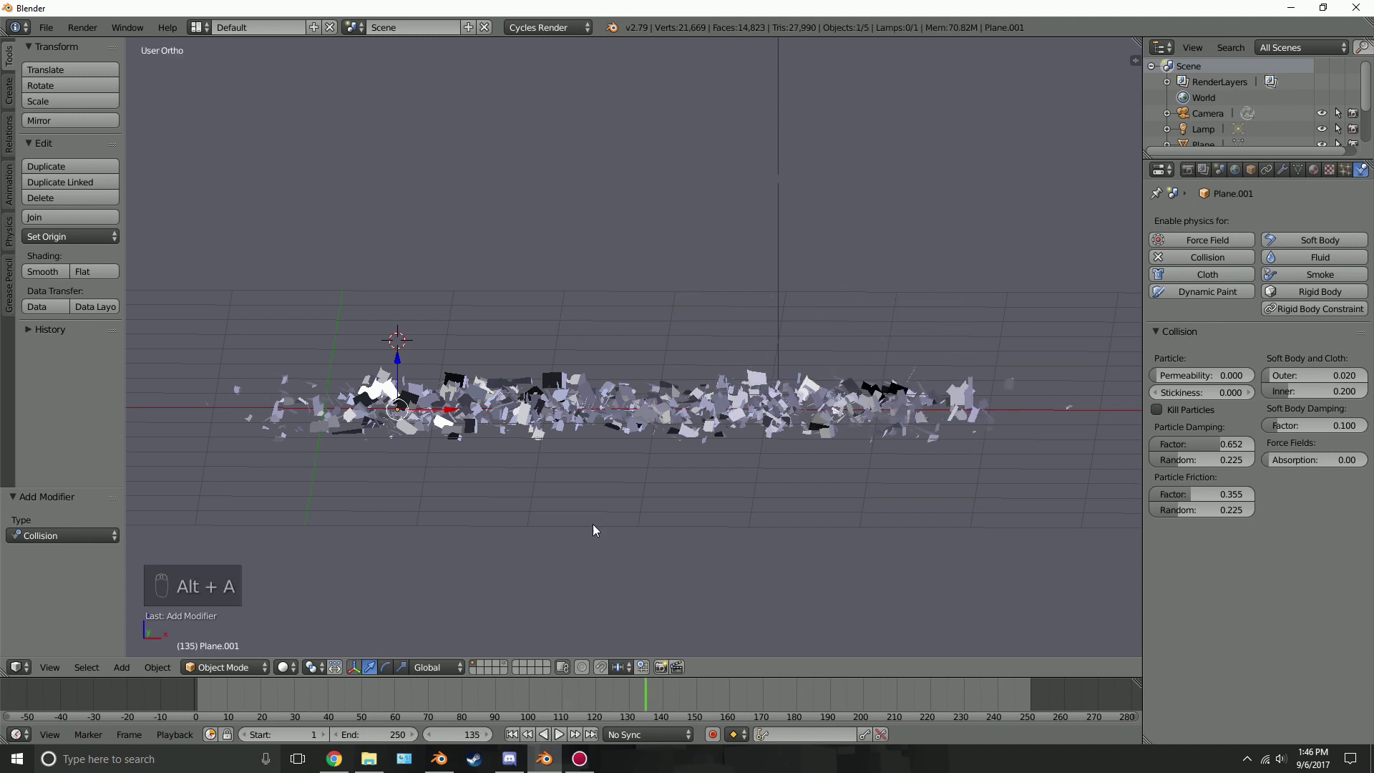
{"action": "left_click", "coordinate": [513, 735]}
Select TEXT, preview the explosion from angled views, and add a Solidify modifier.
{"action": "right_click", "coordinate": [661, 269]}
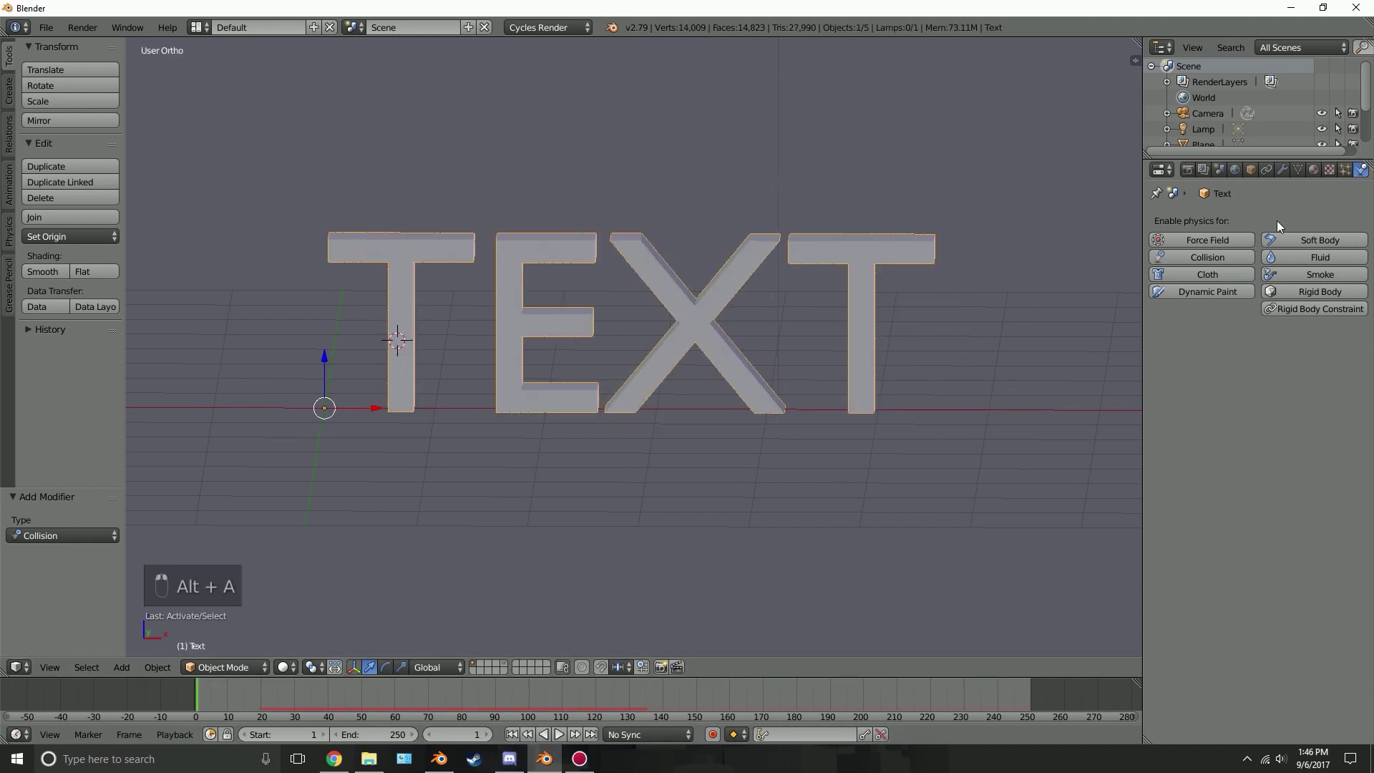
{"action": "left_click", "coordinate": [1282, 170]}
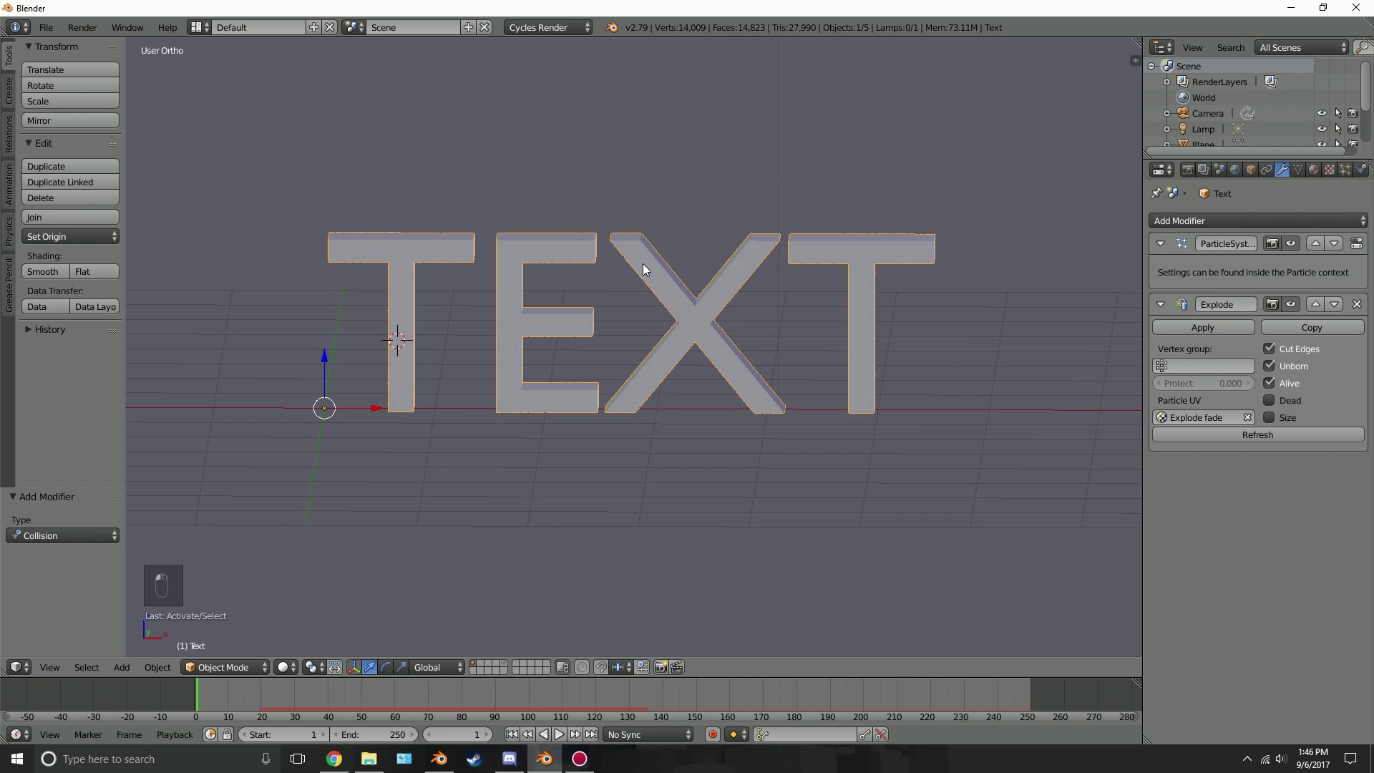
{"action": "key", "text": "alt+a"}
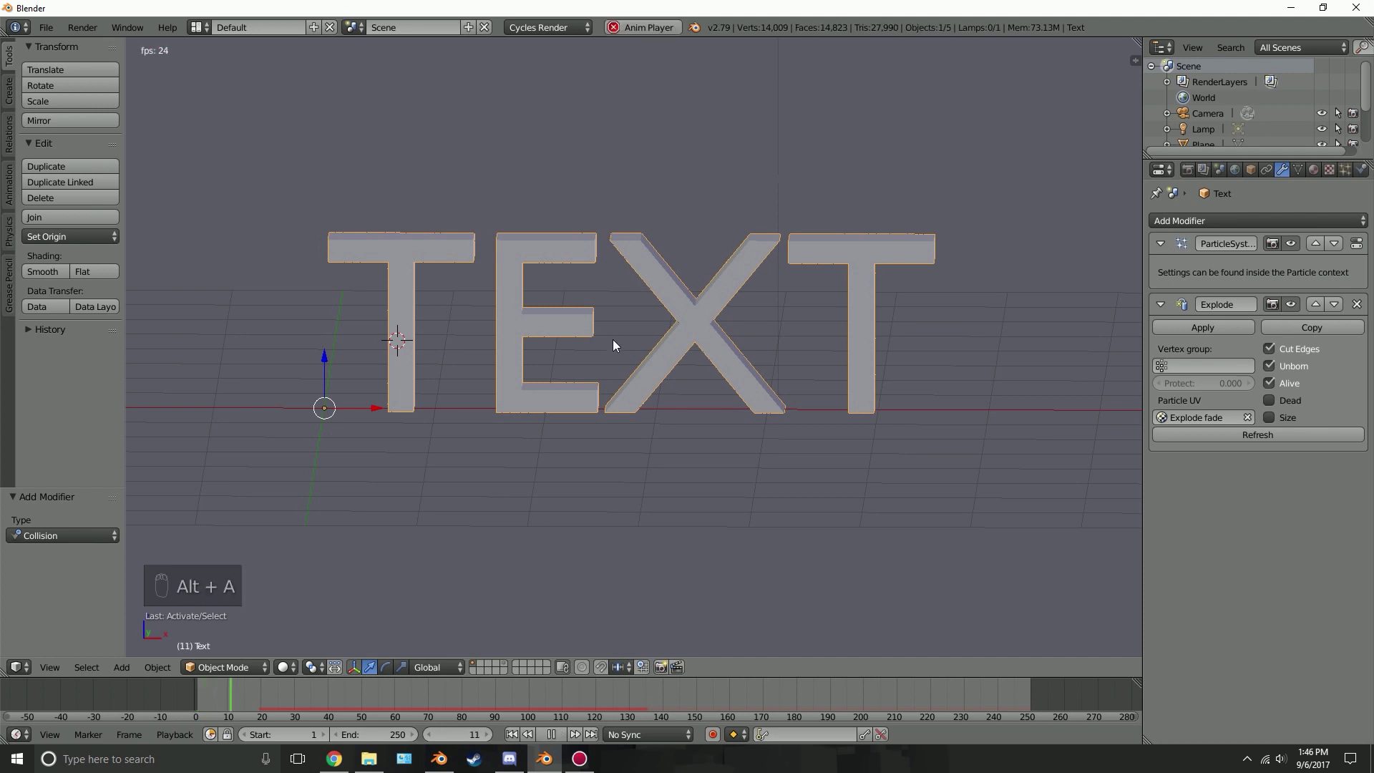
{"action": "scroll", "coordinate": [313, 341], "scroll_direction": "up", "scroll_amount": 4}
{"action": "mouse_move", "coordinate": [314, 339]}
{"action": "middle_mouse_down"}
{"action": "mouse_move", "coordinate": [383, 356]}
{"action": "mouse_move", "coordinate": [377, 337]}
{"action": "mouse_move", "coordinate": [404, 279]}
{"action": "middle_mouse_up"}
{"action": "scroll", "coordinate": [405, 280], "scroll_direction": "up", "scroll_amount": 3}
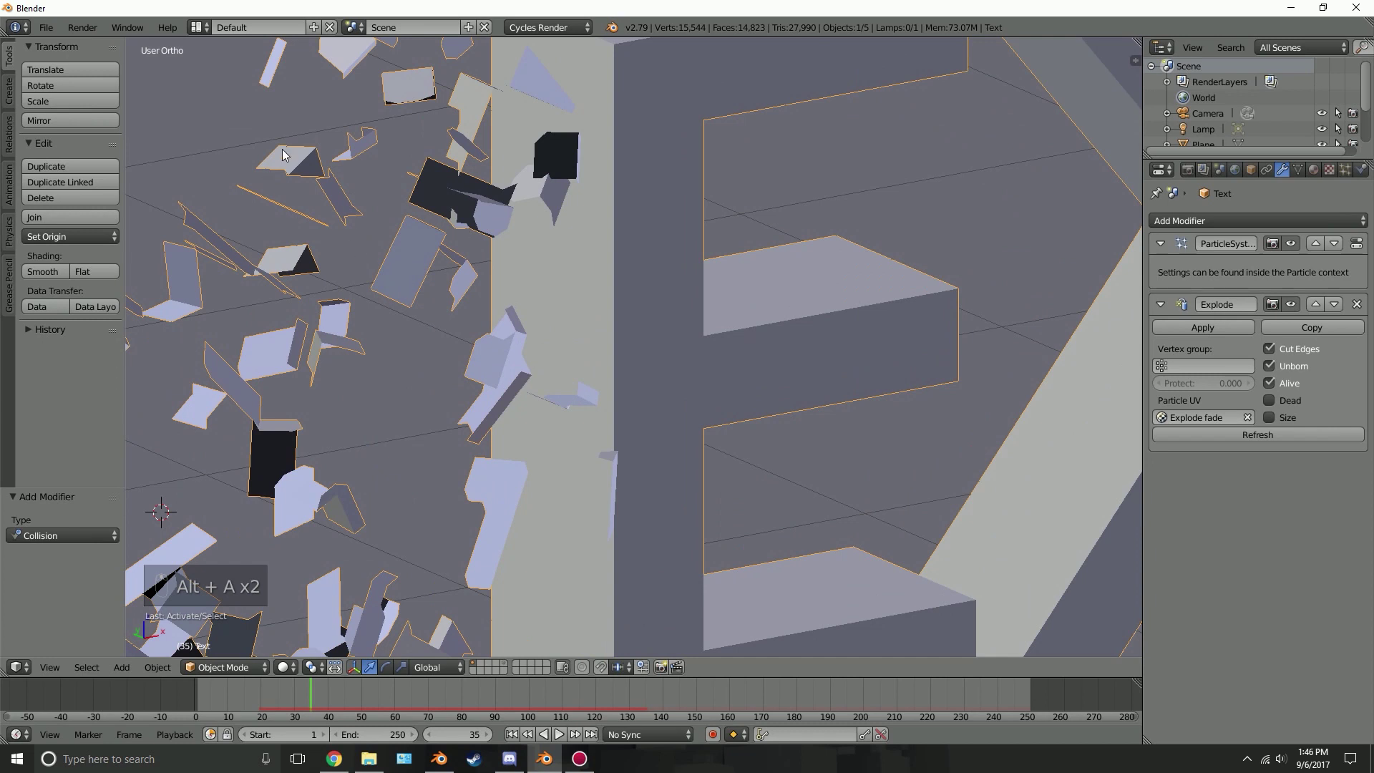
{"action": "middle_click_drag", "start_coordinate": [351, 258], "coordinate": [443, 210]}
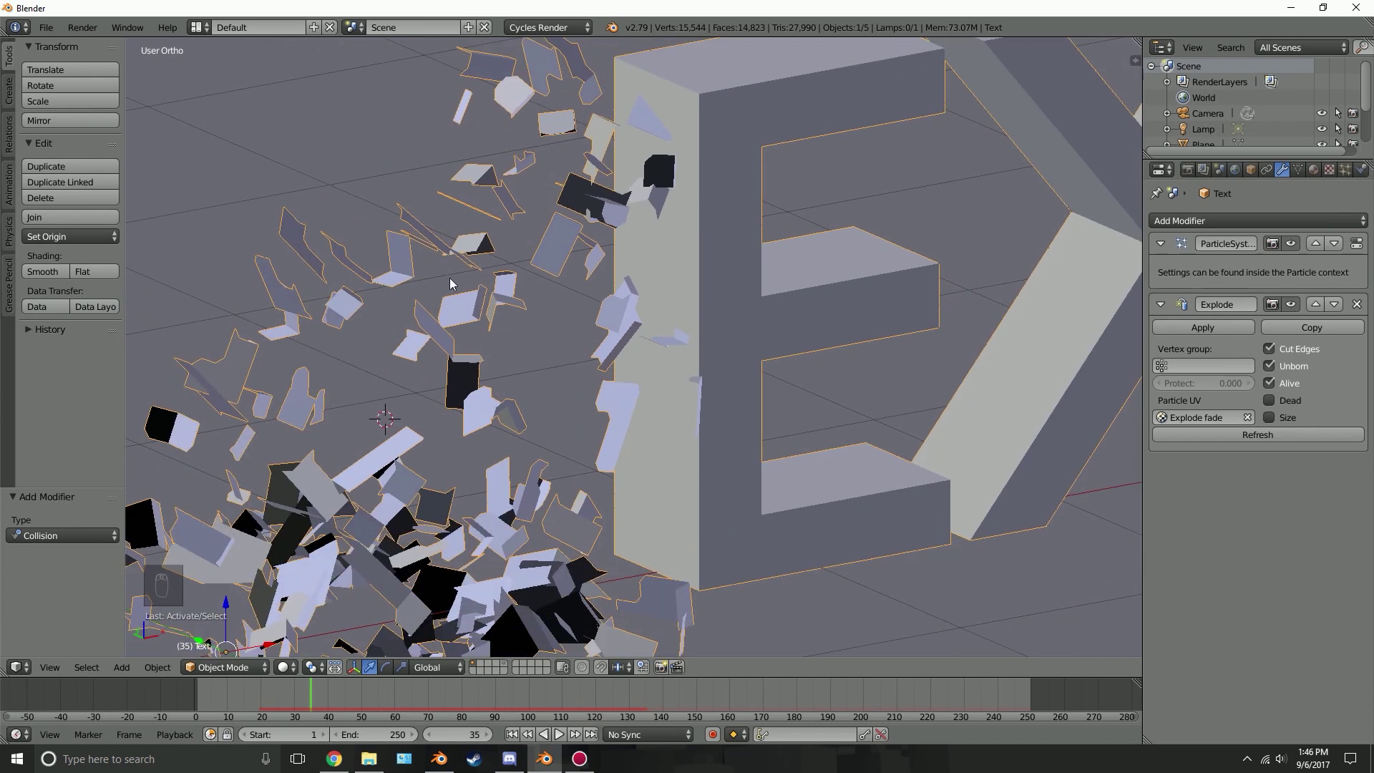
{"action": "left_click", "coordinate": [1214, 219]}
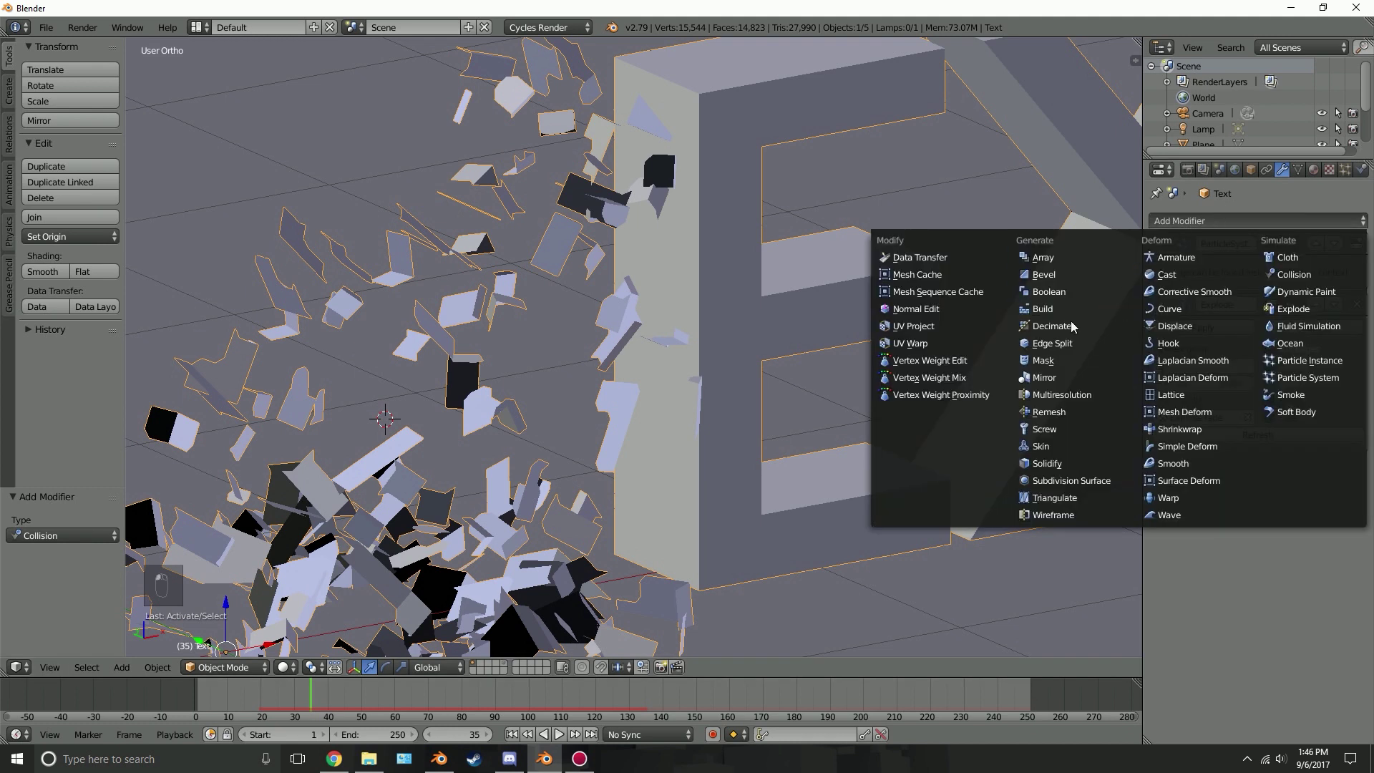
{"action": "left_click", "coordinate": [1068, 468]}
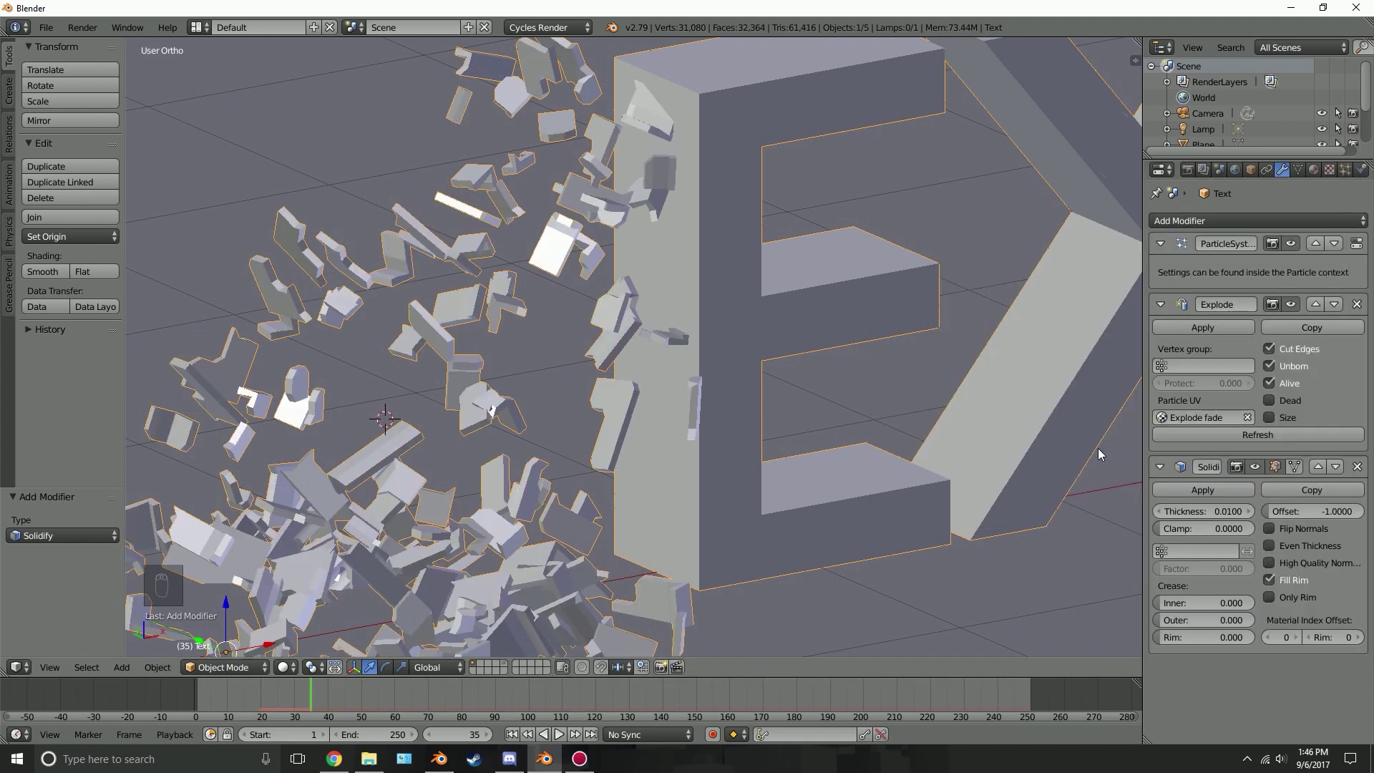
{"action": "scroll", "coordinate": [640, 336], "scroll_direction": "down", "scroll_amount": 4}
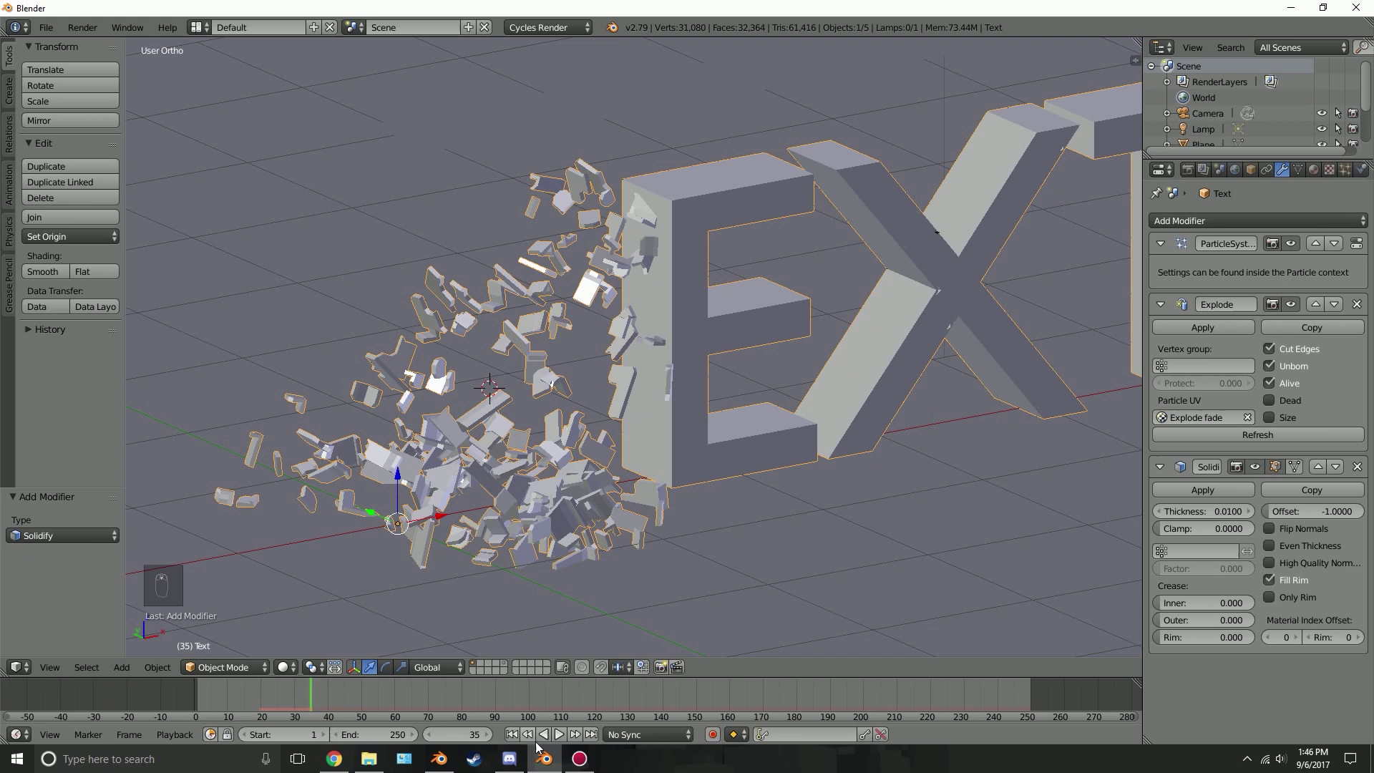
Replay the thickened explosion while orbiting, then rewind to frame 1.
{"action": "key", "text": "shift+Left"}
{"action": "key", "text": "alt+a"}
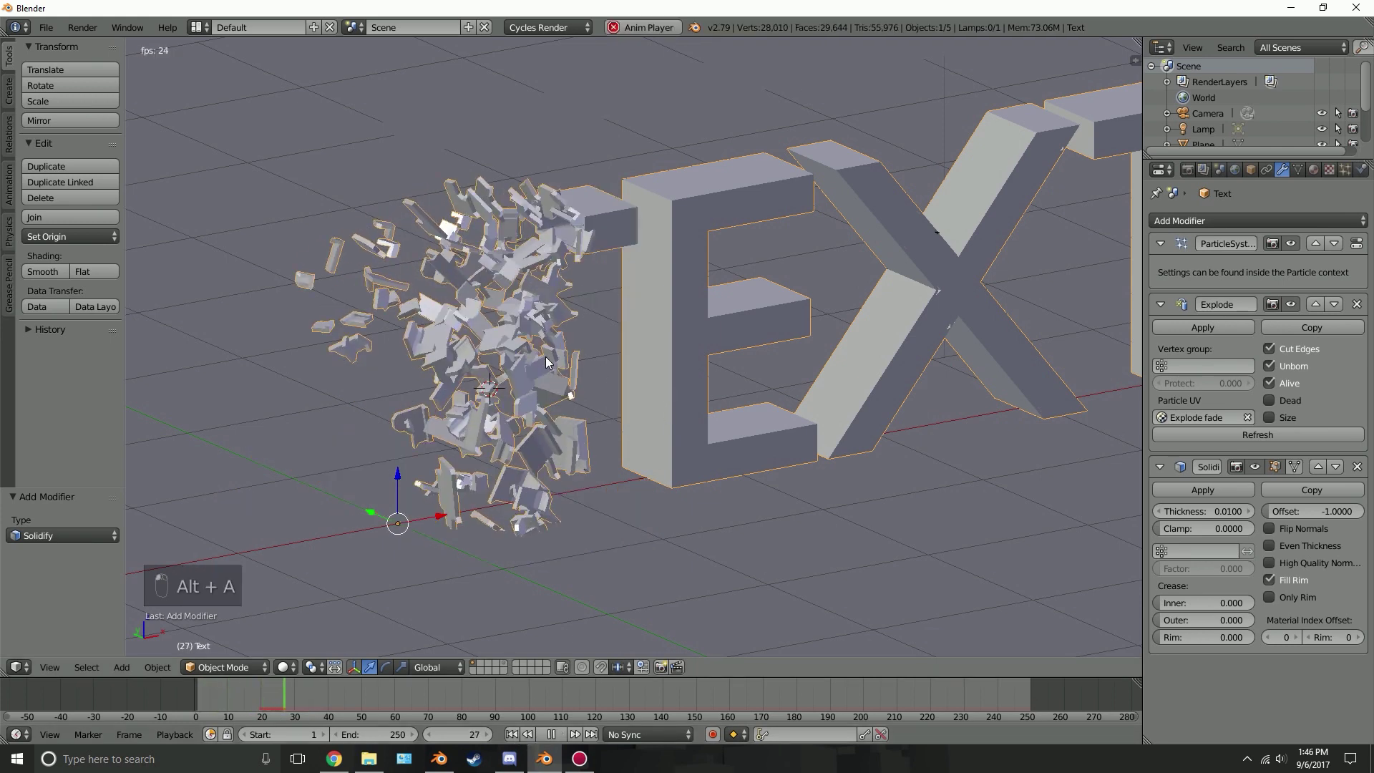
{"action": "middle_click_drag", "start_coordinate": [975, 410], "coordinate": [747, 354]}
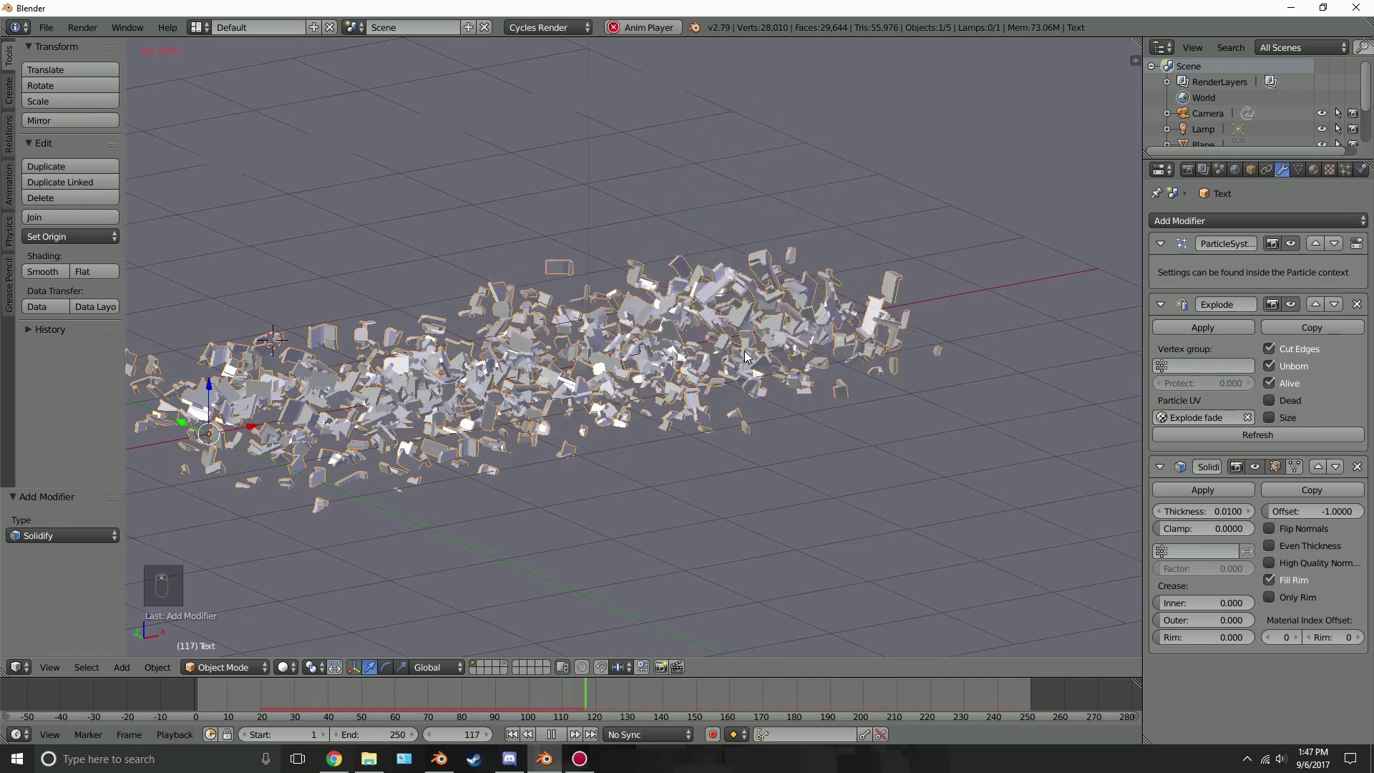
{"action": "key", "text": "alt+a"}
{"action": "left_click", "coordinate": [511, 735]}
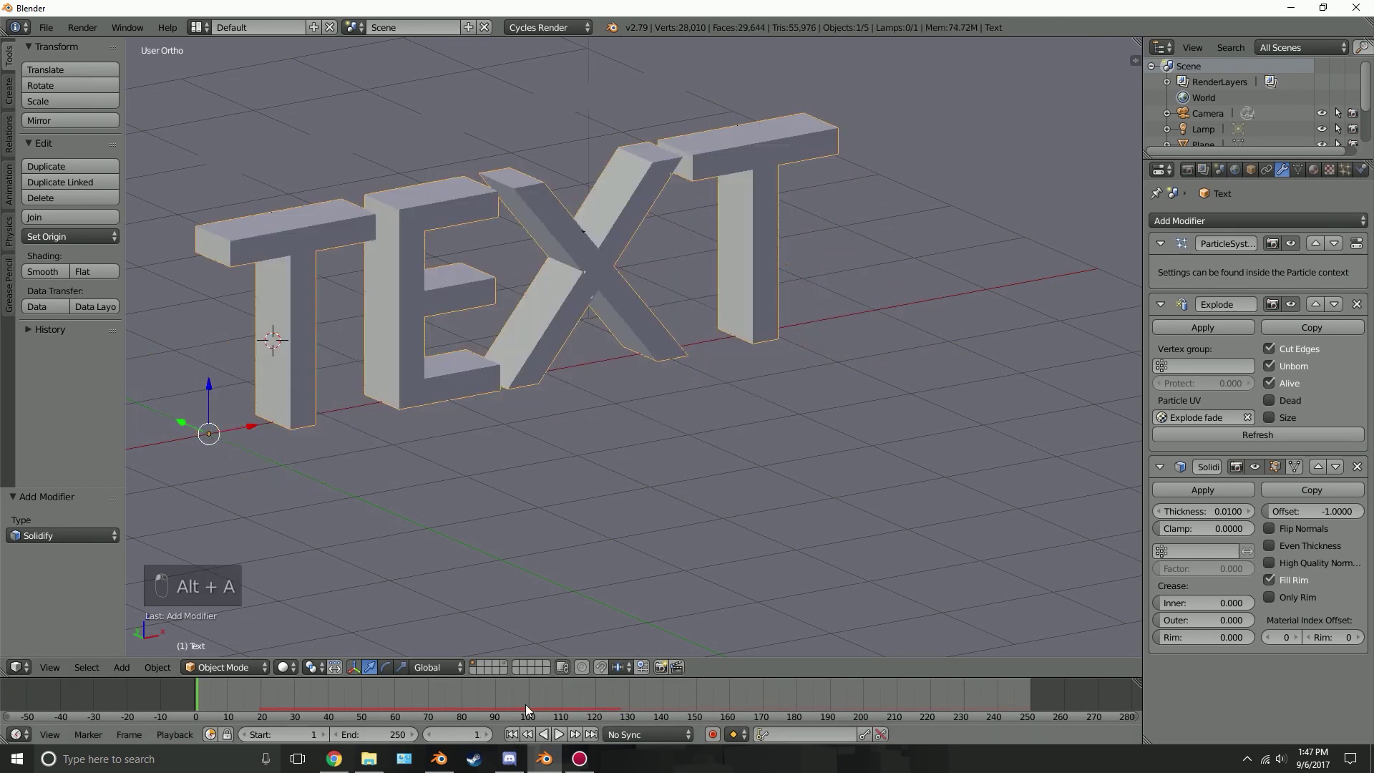
{"action": "scroll", "coordinate": [714, 471], "scroll_direction": "down", "scroll_amount": 3}
{"action": "mouse_move", "coordinate": [714, 472]}
{"action": "middle_mouse_down"}
{"action": "mouse_move", "coordinate": [554, 452]}
{"action": "mouse_move", "coordinate": [629, 423]}
{"action": "middle_mouse_up"}
{"action": "scroll", "coordinate": [645, 387], "scroll_direction": "down", "scroll_amount": 3}
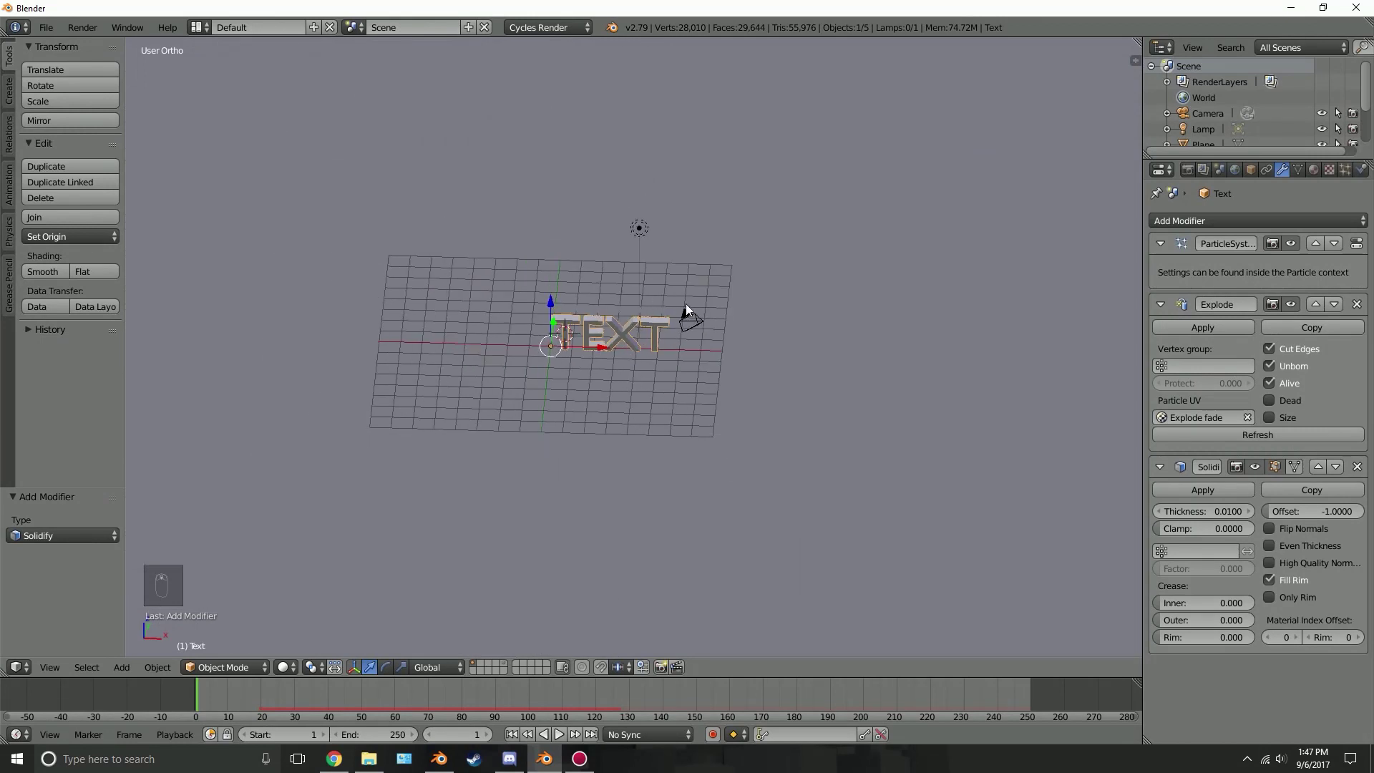
{"action": "scroll", "coordinate": [648, 310], "scroll_direction": "up", "scroll_amount": 3}
Select the lamp and change it to a Sun light.
{"action": "right_click", "coordinate": [642, 143]}
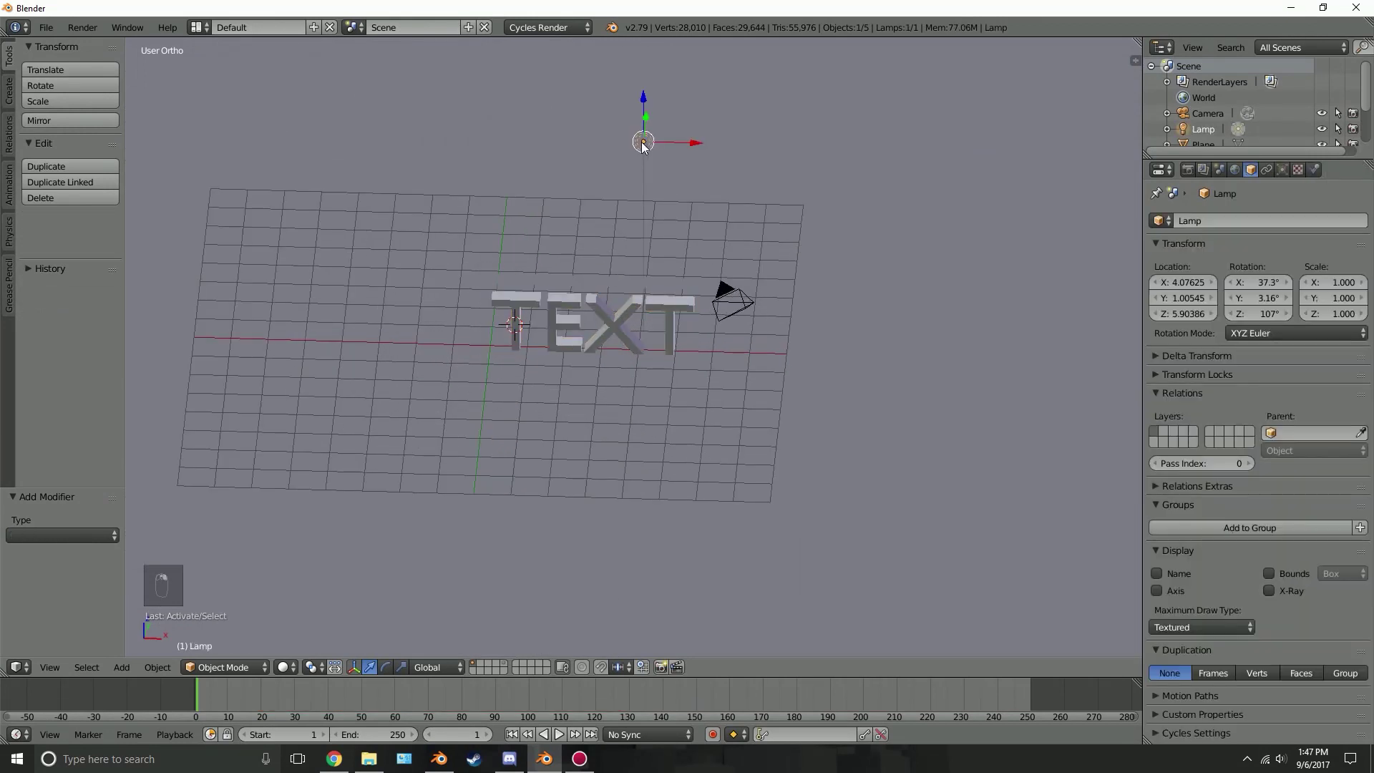
{"action": "left_click", "coordinate": [1283, 170]}
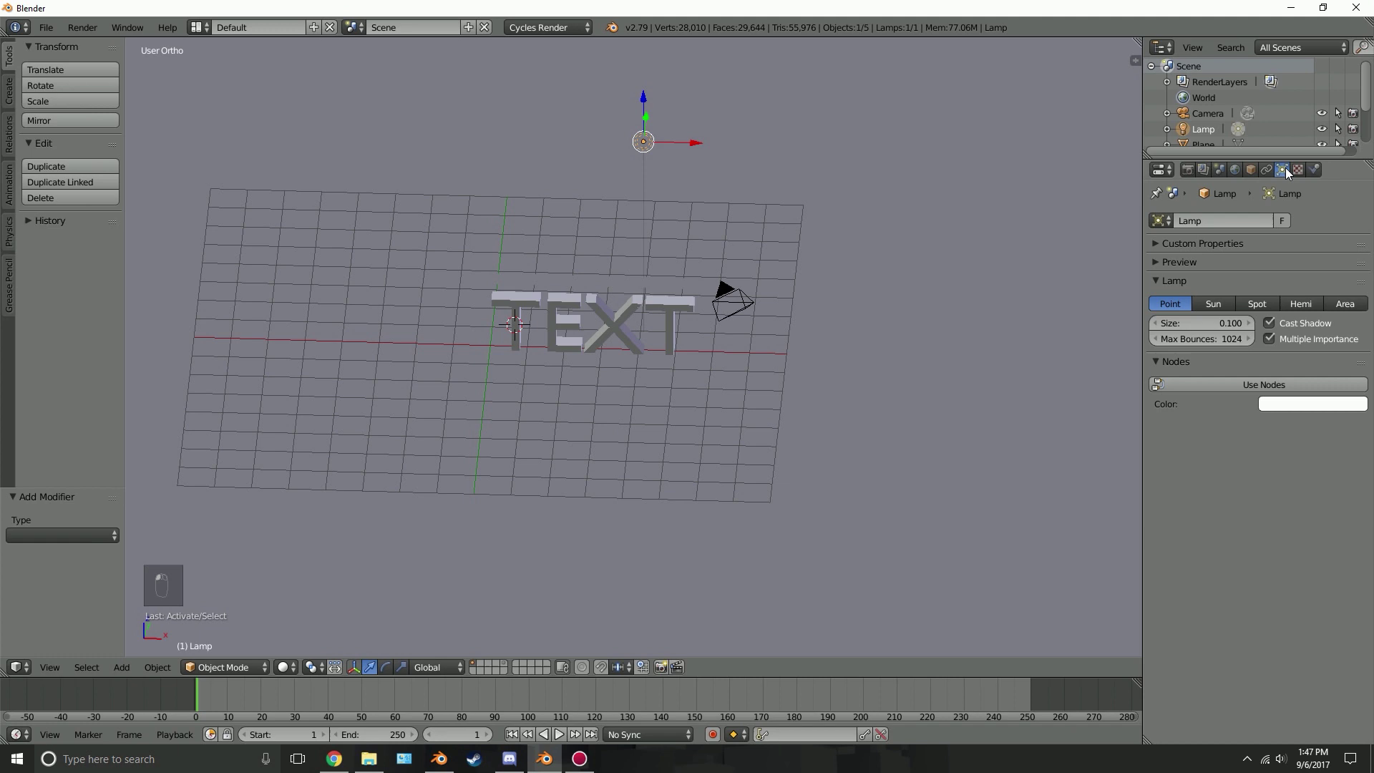
{"action": "left_click", "coordinate": [1218, 302]}
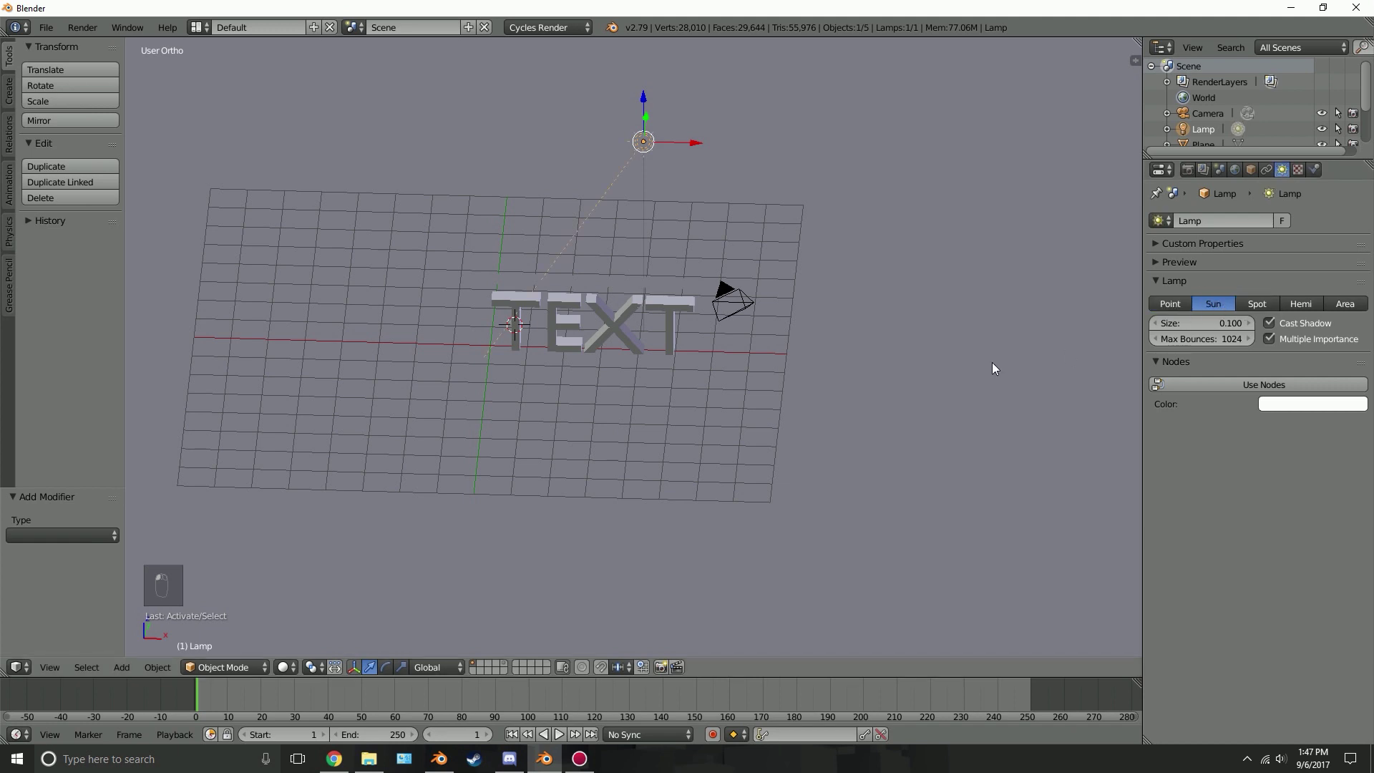
From the top wireframe view, rotate and move the sun toward the text.
{"action": "key", "text": "KP_7"}
{"action": "key", "text": "z"}
{"action": "key", "text": "r"}
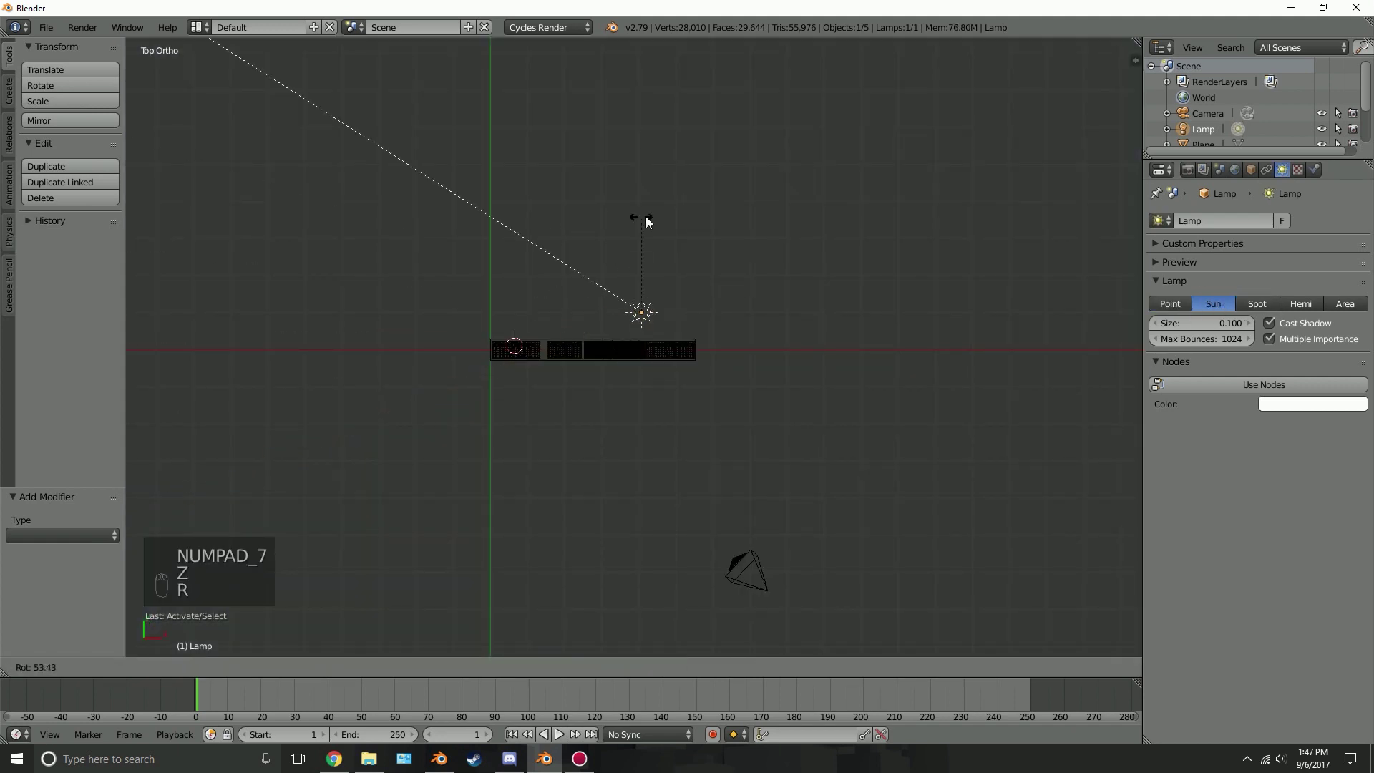
{"action": "left_click", "coordinate": [723, 212]}
{"action": "key", "text": "g"}
{"action": "left_click", "coordinate": [811, 384]}
Tilt and reposition the sun from the side view, then orbit toward the text's front.
{"action": "key", "text": "r"}
{"action": "left_click", "coordinate": [813, 325]}
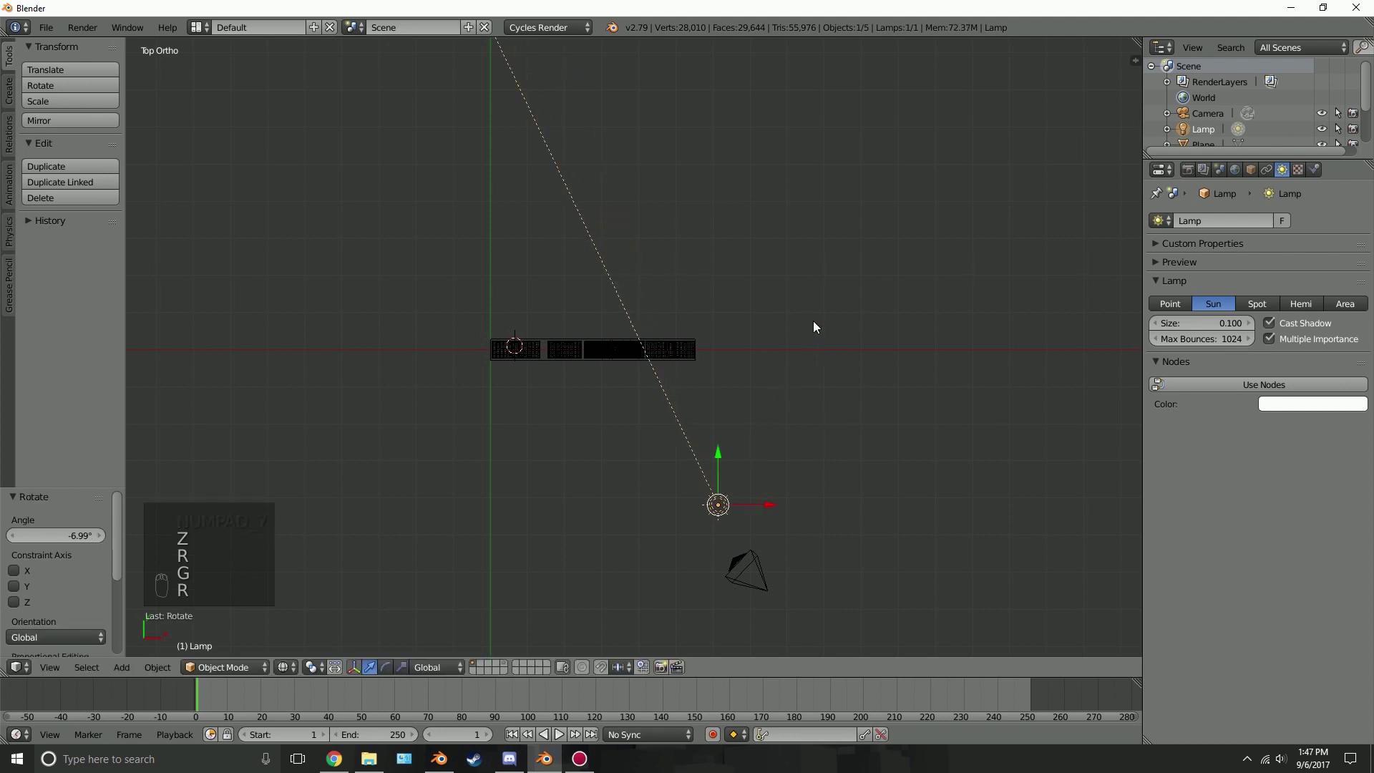
{"action": "key", "text": "KP_3"}
{"action": "key", "text": "r"}
{"action": "right_click", "coordinate": [811, 354]}
{"action": "key", "text": "g"}
{"action": "left_click", "coordinate": [778, 384]}
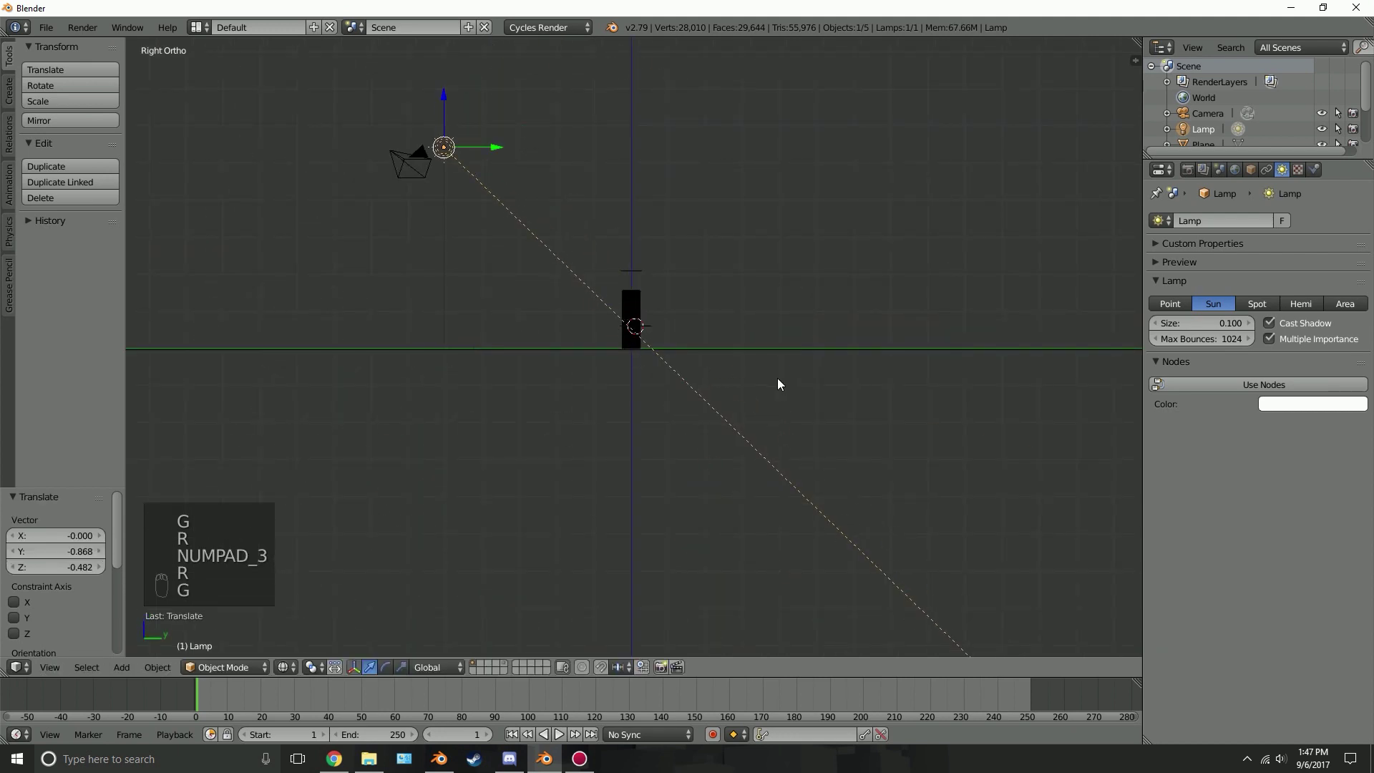
{"action": "key", "text": "r"}
{"action": "left_click", "coordinate": [801, 369]}
{"action": "middle_click_drag", "start_coordinate": [678, 353], "coordinate": [814, 369]}
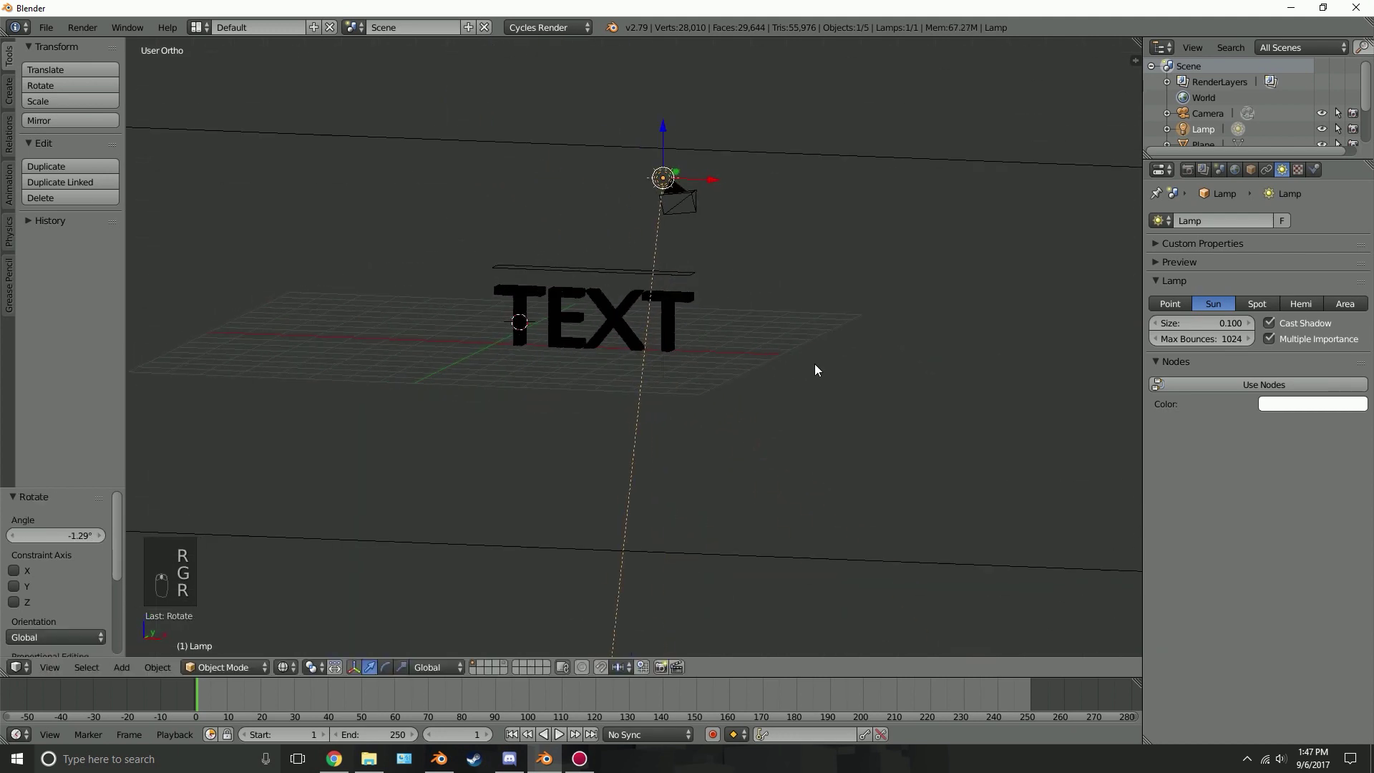
{"action": "scroll", "coordinate": [627, 296], "scroll_direction": "up", "scroll_amount": 5}
{"action": "mouse_move", "coordinate": [627, 296]}
{"action": "middle_mouse_down"}
{"action": "mouse_move", "coordinate": [665, 294]}
{"action": "mouse_move", "coordinate": [699, 363]}
{"action": "middle_mouse_up"}
{"action": "scroll", "coordinate": [669, 348], "scroll_direction": "up", "scroll_amount": 3}
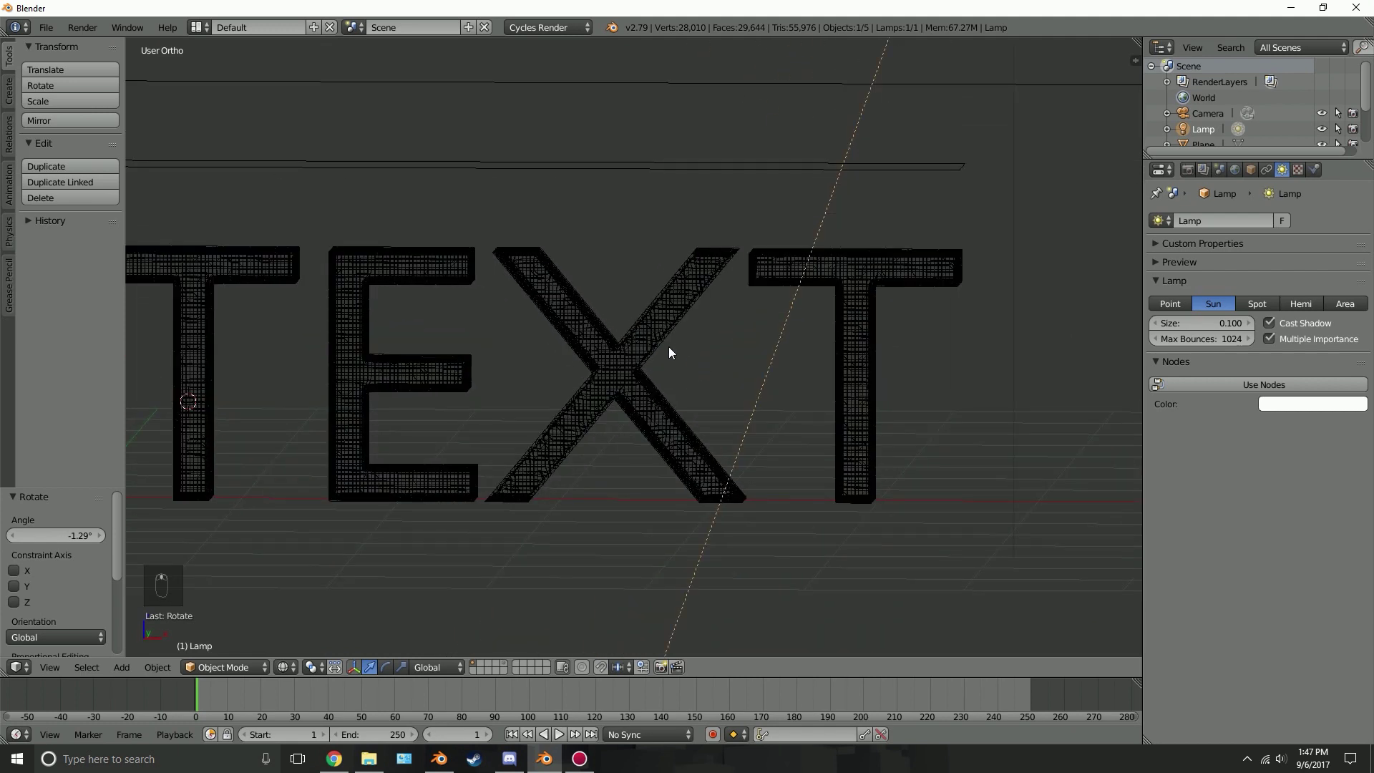
Align the camera to the current view in solid shading, then raise it along Z.
{"action": "key", "text": "ctrl+alt+KP_0"}
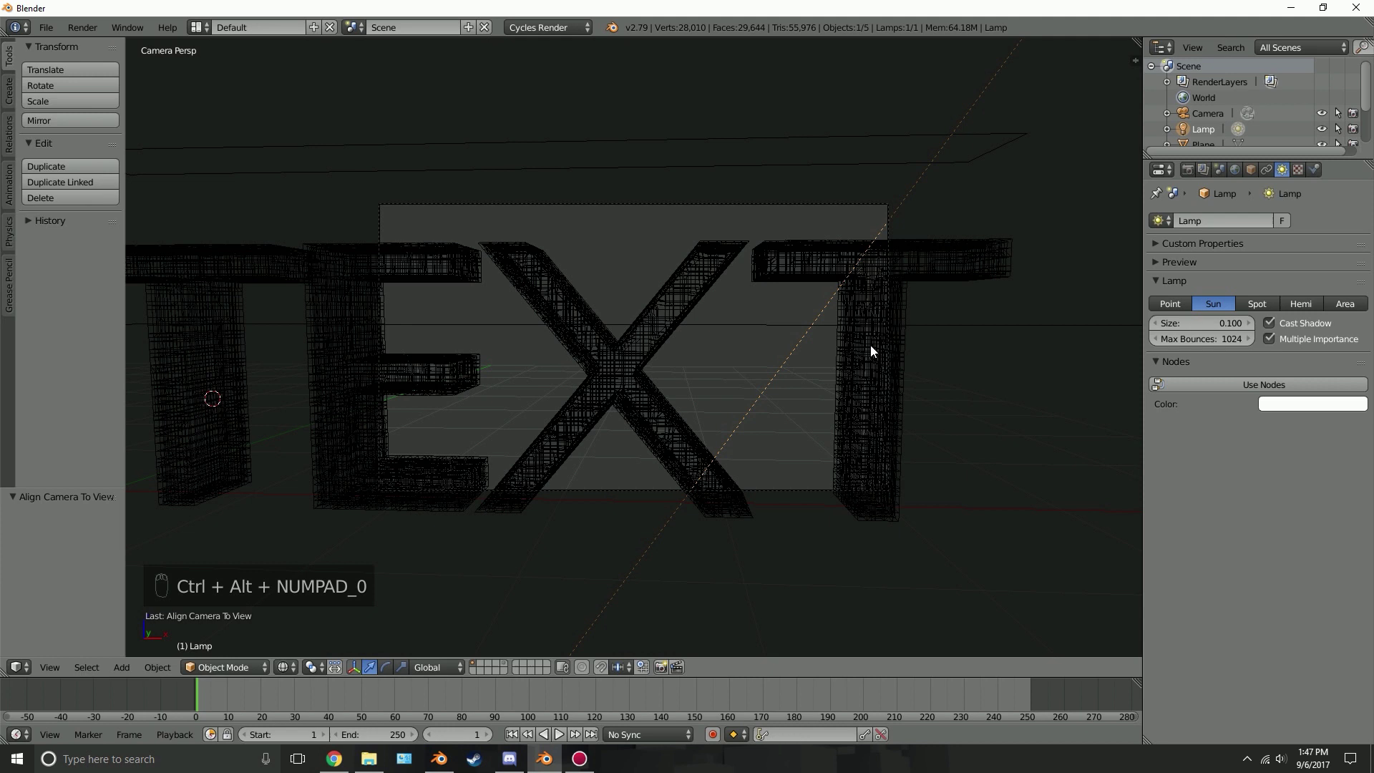
{"action": "key", "text": "z"}
{"action": "right_click", "coordinate": [887, 360]}
{"action": "key", "text": "g"}
{"action": "key", "text": "z"}
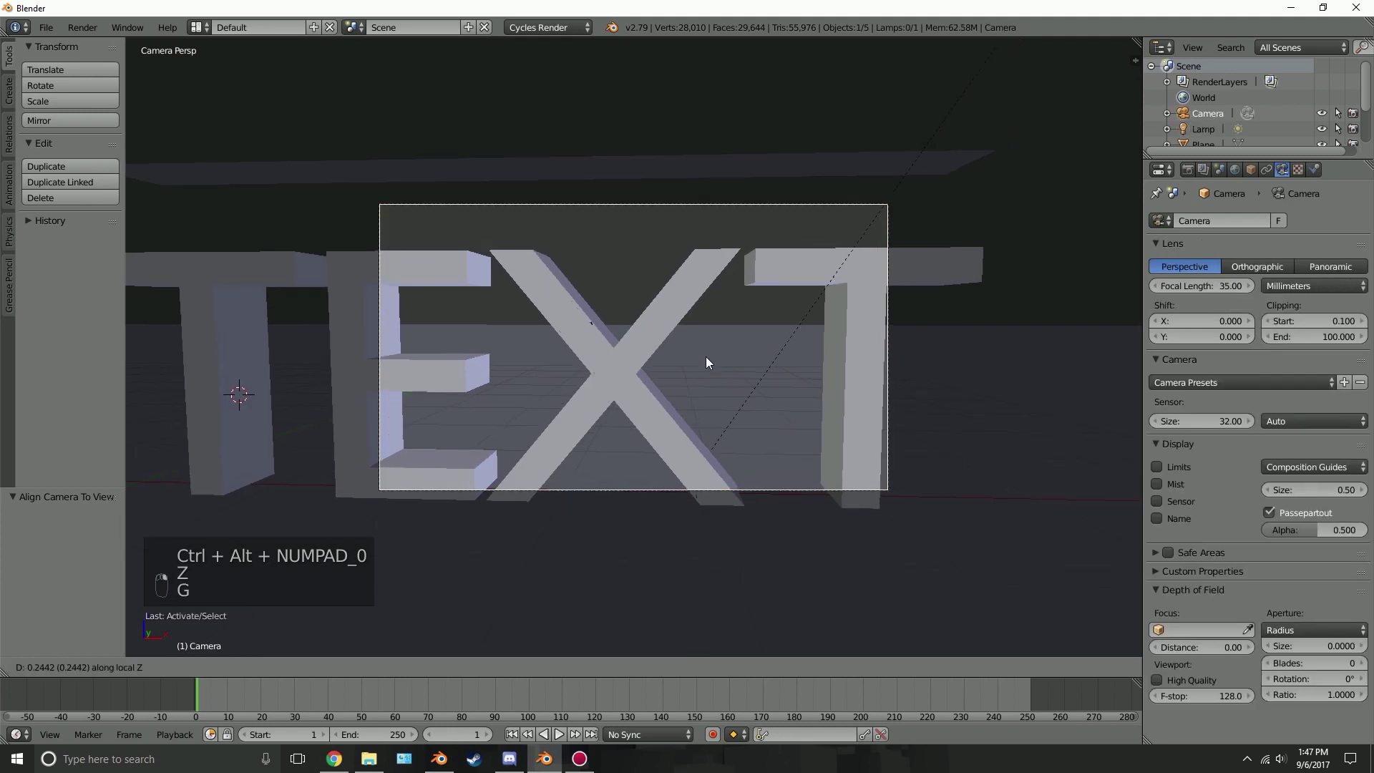
{"action": "left_click", "coordinate": [728, 403]}
{"action": "key", "text": "g"}
{"action": "key", "text": "g"}
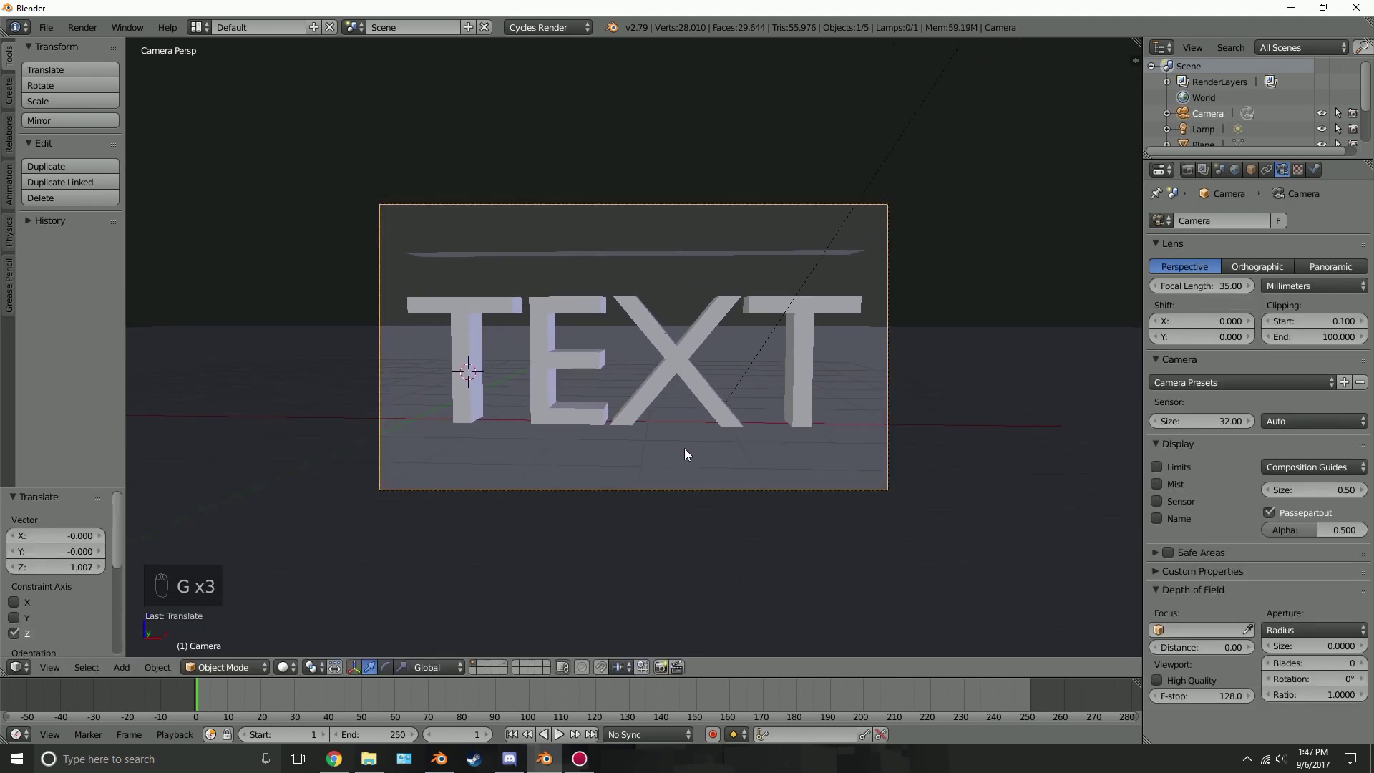
{"action": "scroll", "coordinate": [684, 447], "scroll_direction": "up", "scroll_amount": 2}
{"action": "key", "text": "g"}
{"action": "left_click", "coordinate": [737, 402]}
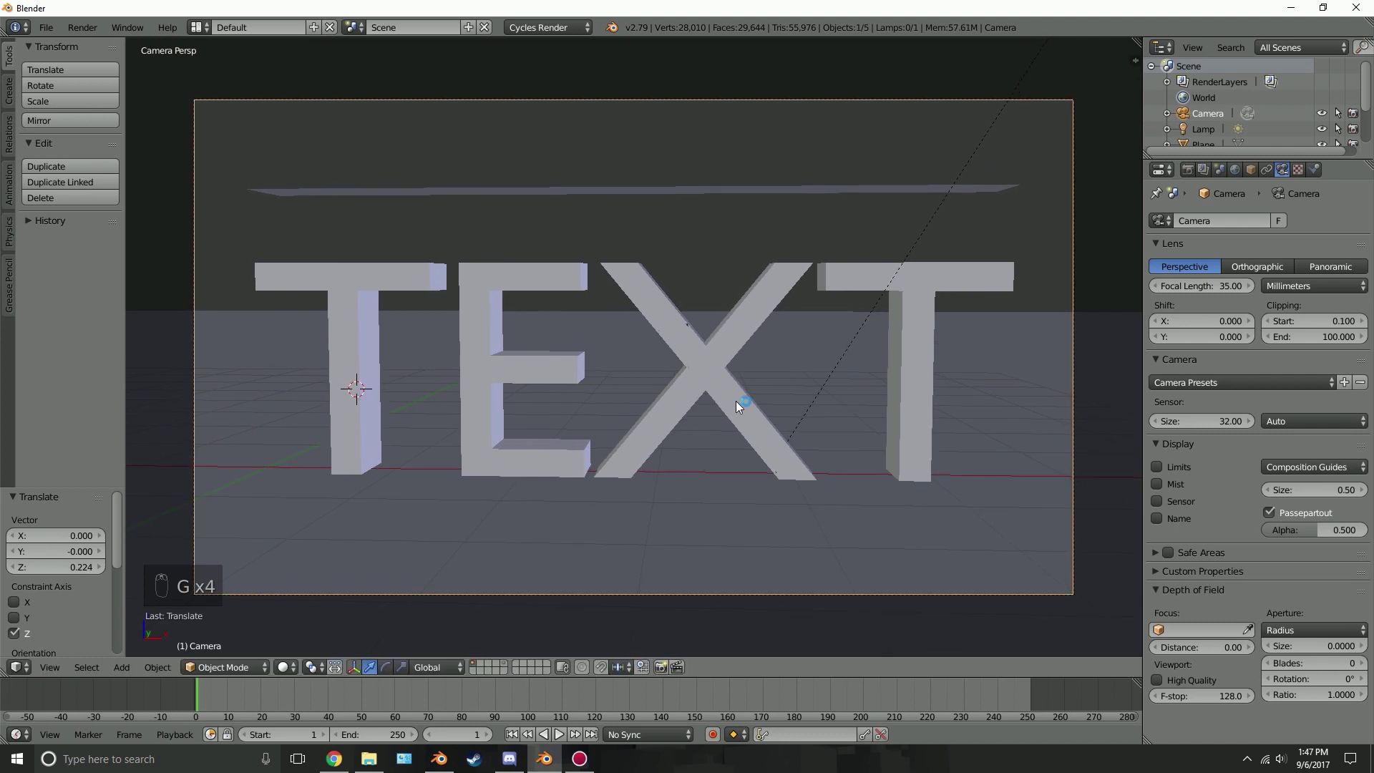
Play the TEXT shattering, stop it, and rewind to the first frame.
{"action": "key", "text": "alt+a"}
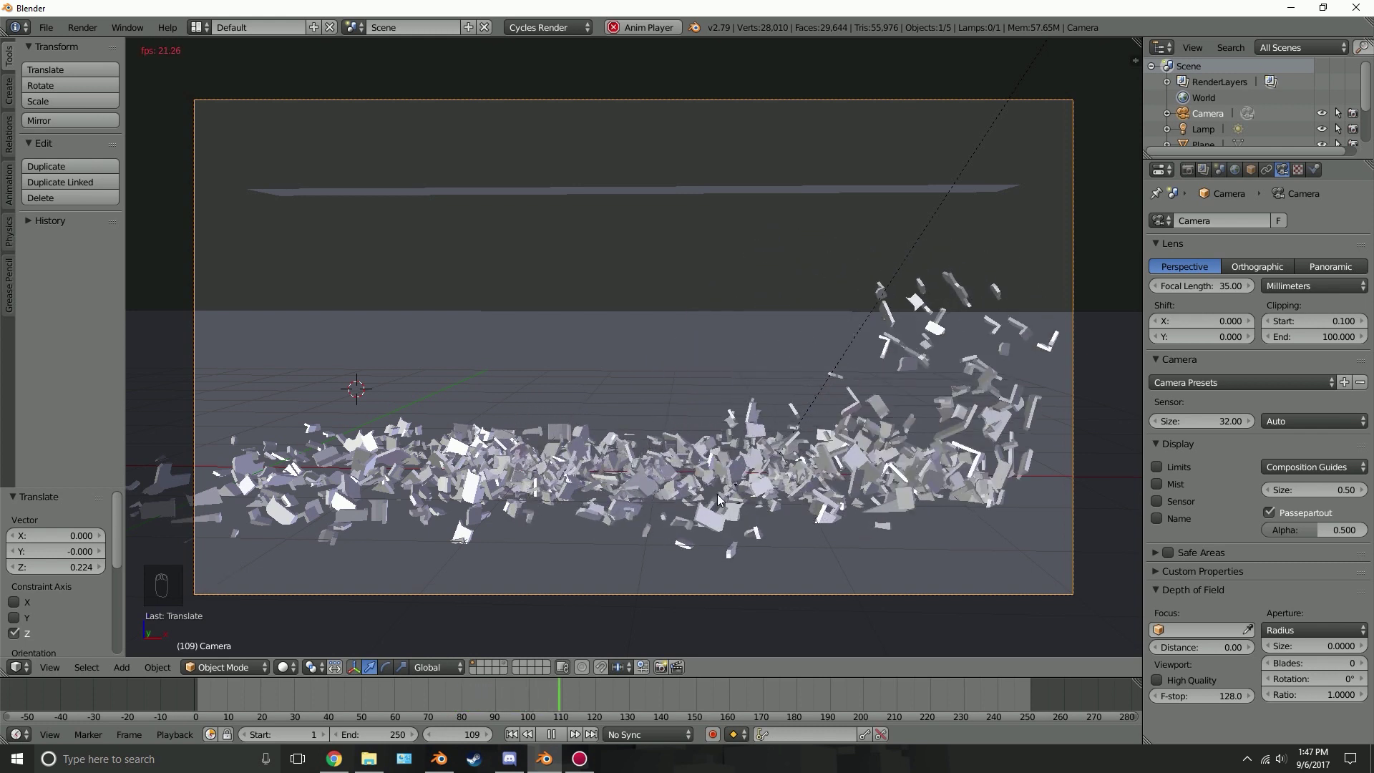
{"action": "key", "text": "alt+a"}
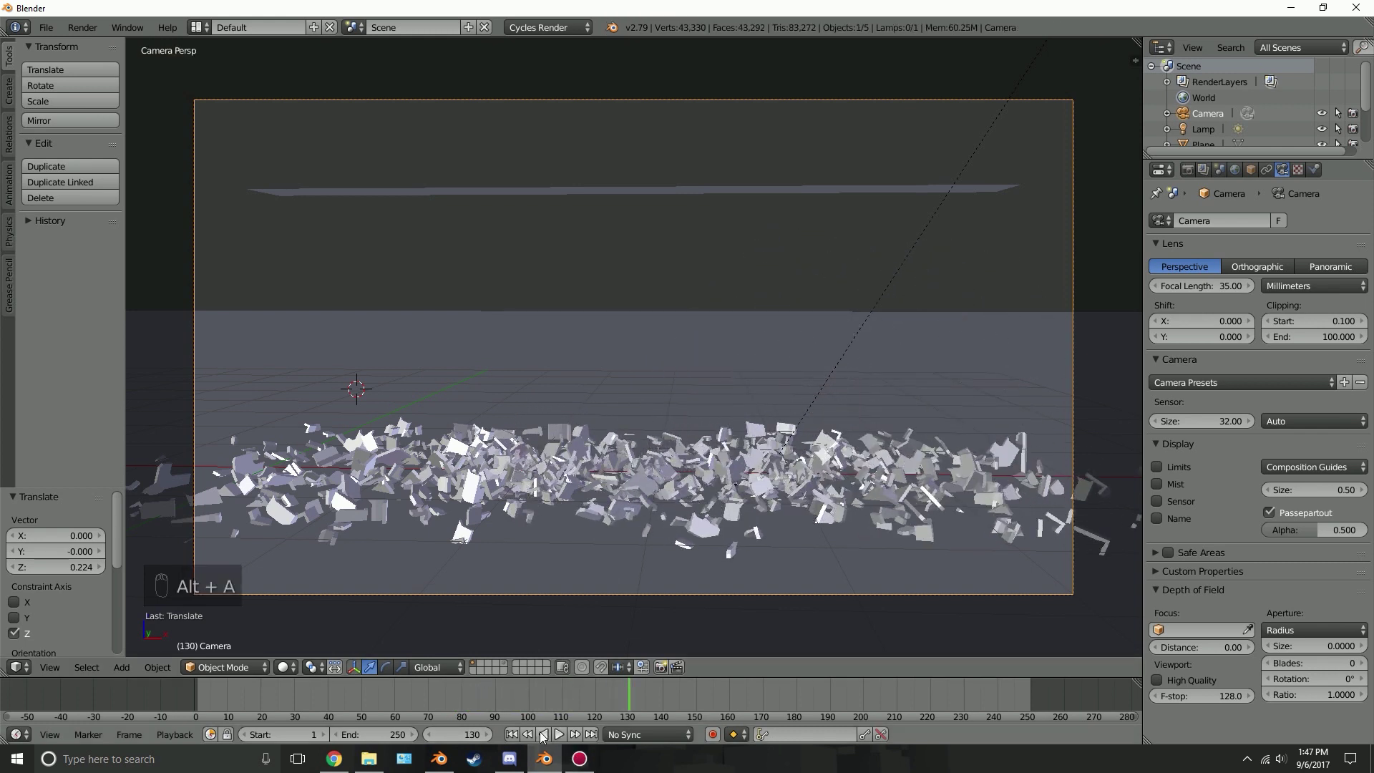
{"action": "left_click", "coordinate": [513, 734]}
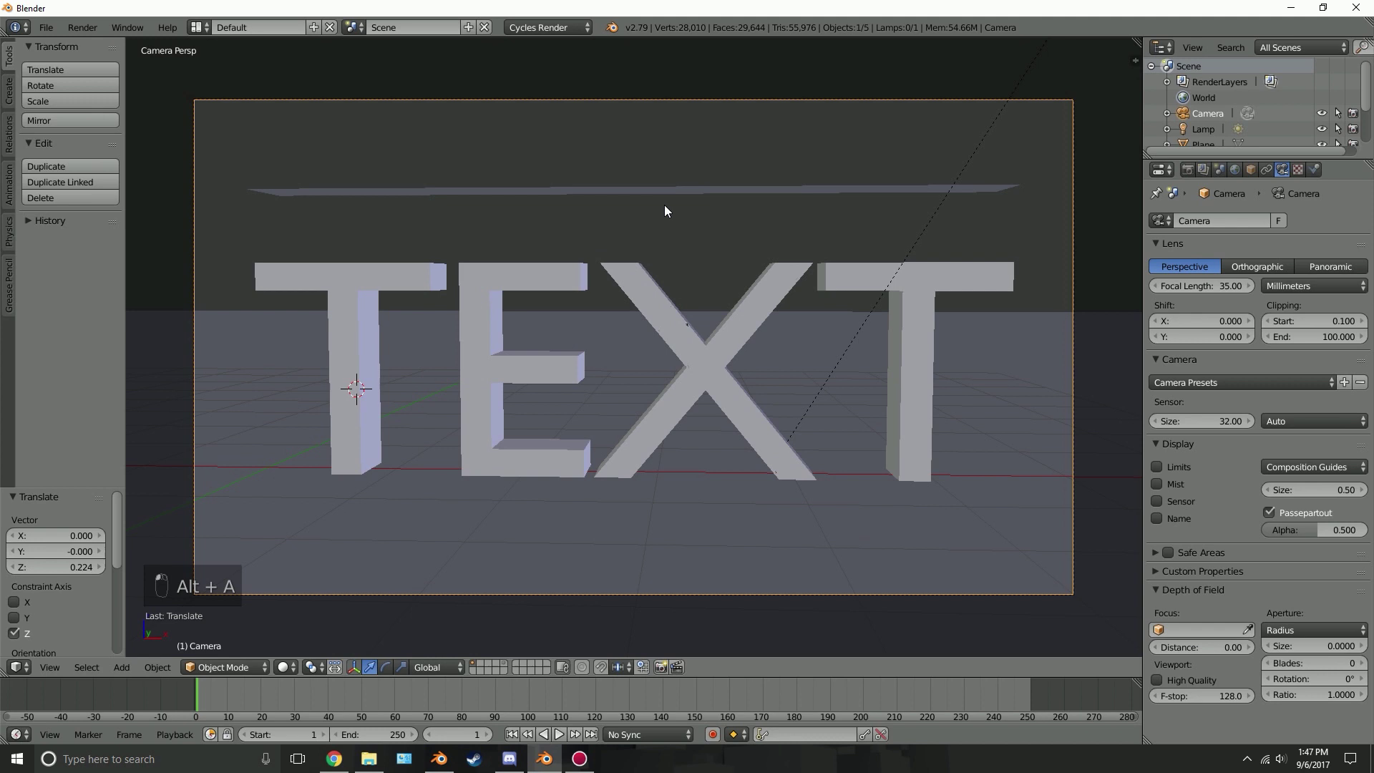
{"action": "right_click", "coordinate": [674, 194]}
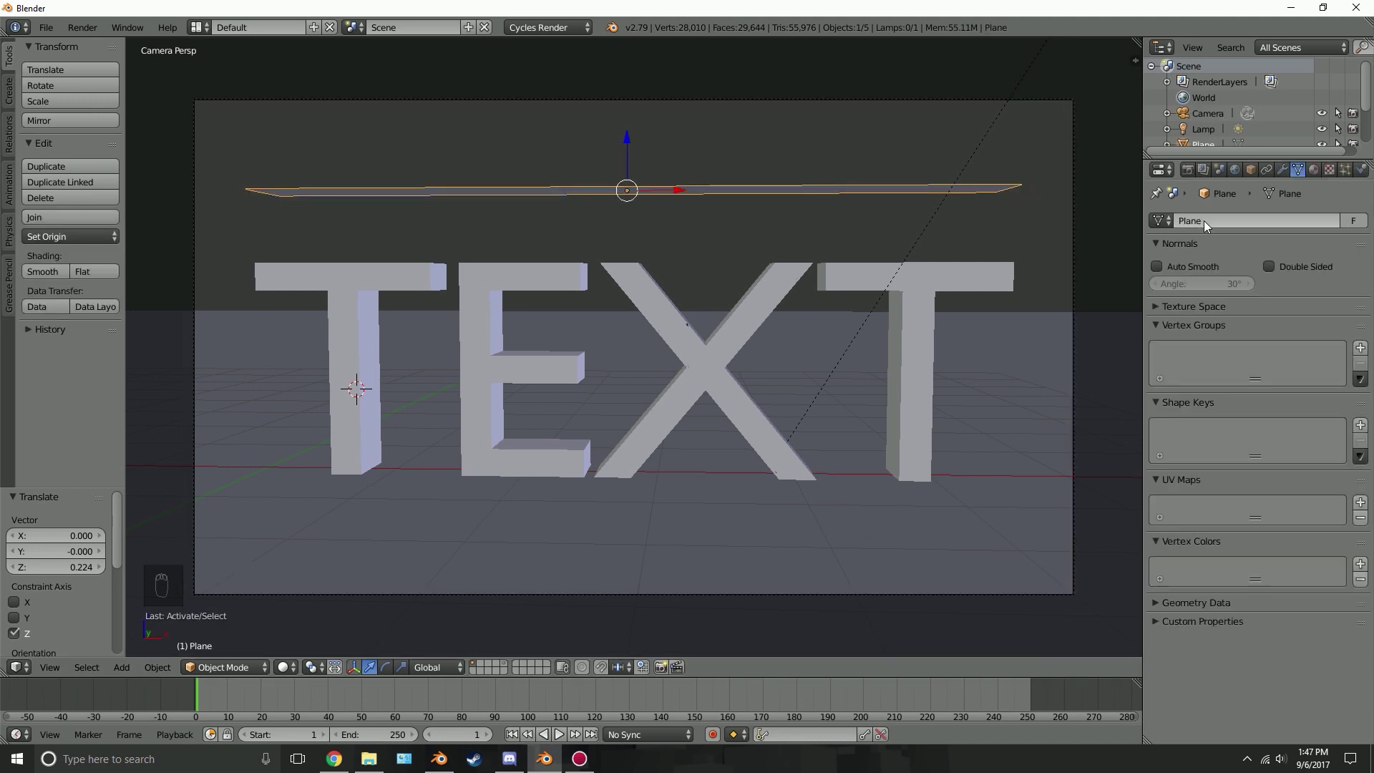
Untick all Cycles Ray Visibility boxes for the plane and check a rendered preview.
{"action": "left_click", "coordinate": [1251, 168]}
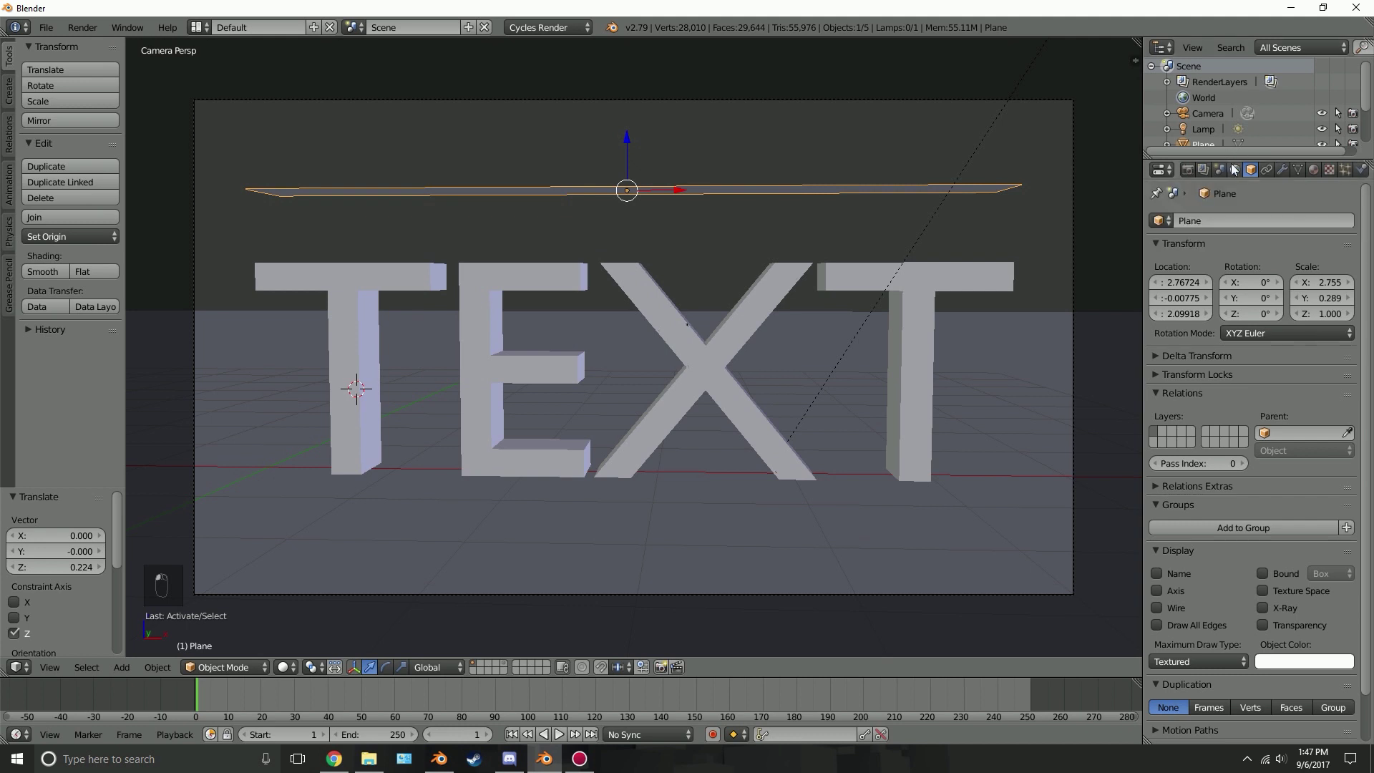
{"action": "scroll", "coordinate": [1173, 536], "scroll_direction": "down", "scroll_amount": 2}
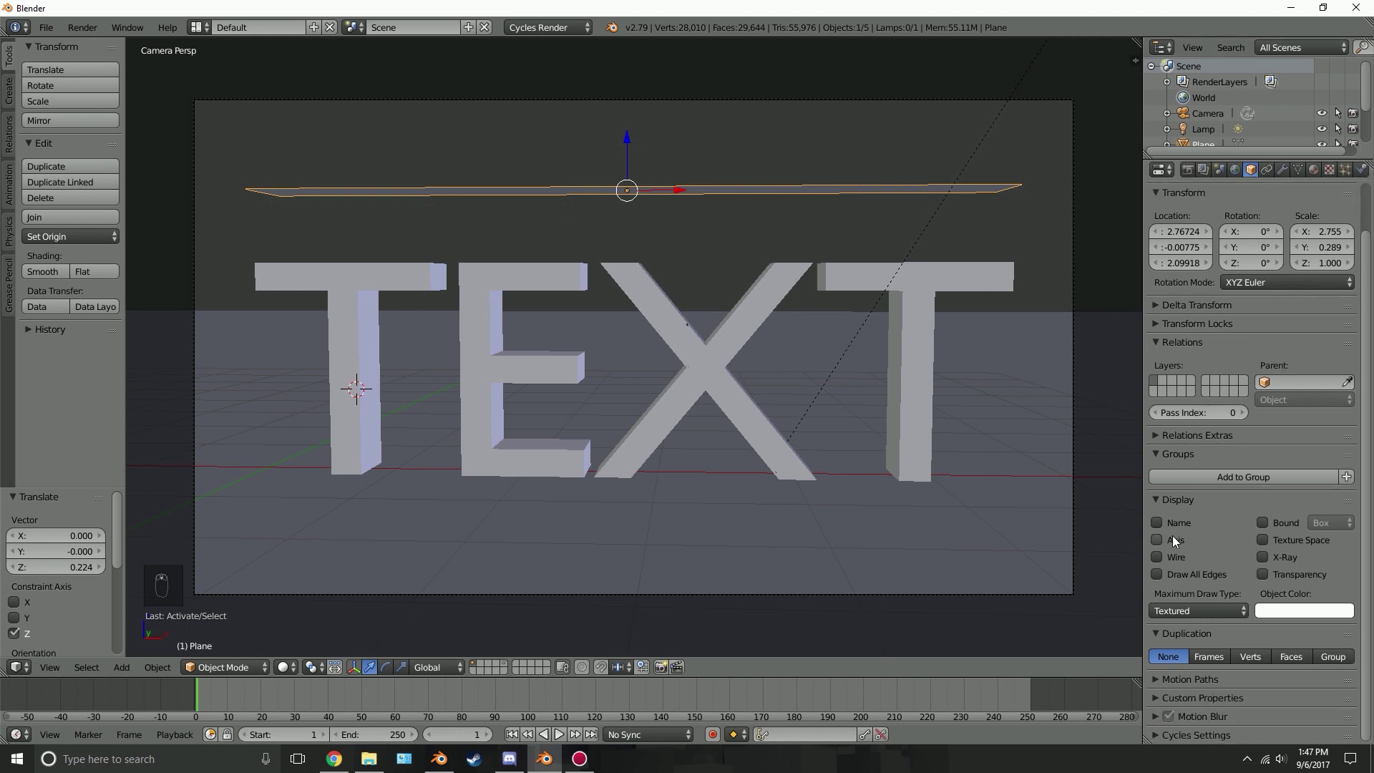
{"action": "left_click", "coordinate": [1203, 734]}
{"action": "scroll", "coordinate": [1215, 645], "scroll_direction": "down", "scroll_amount": 5}
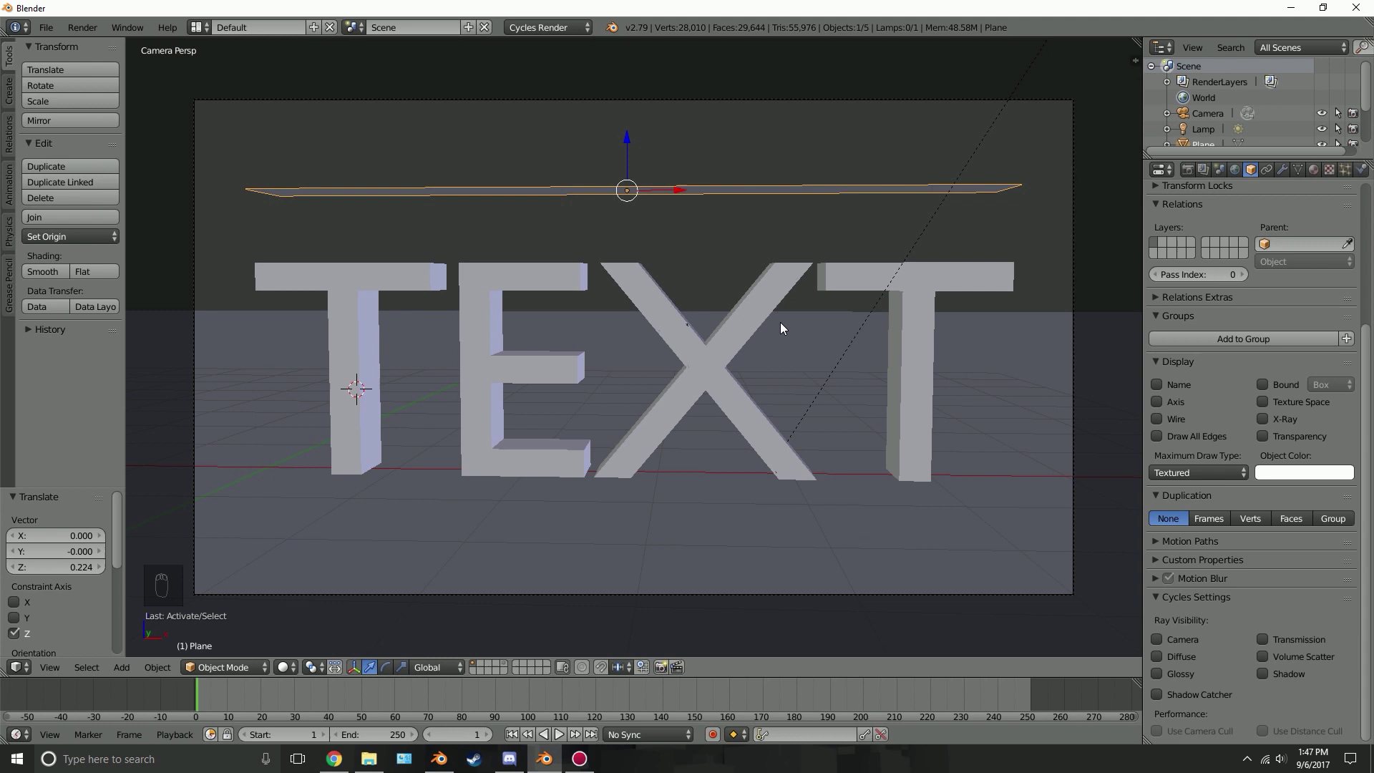
{"action": "key", "text": "shift+z"}
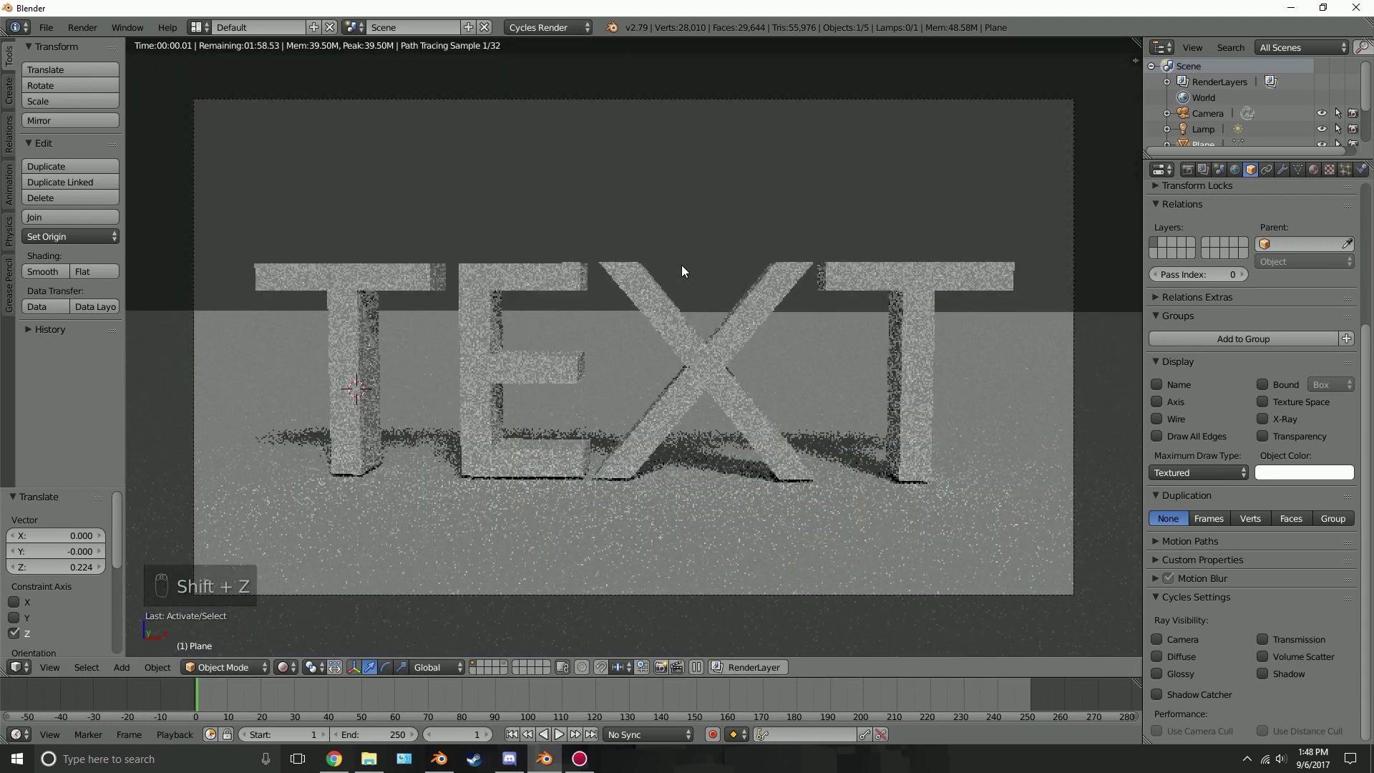
{"action": "key", "text": "z"}
{"action": "key", "text": "z"}
{"action": "key", "text": "z"}
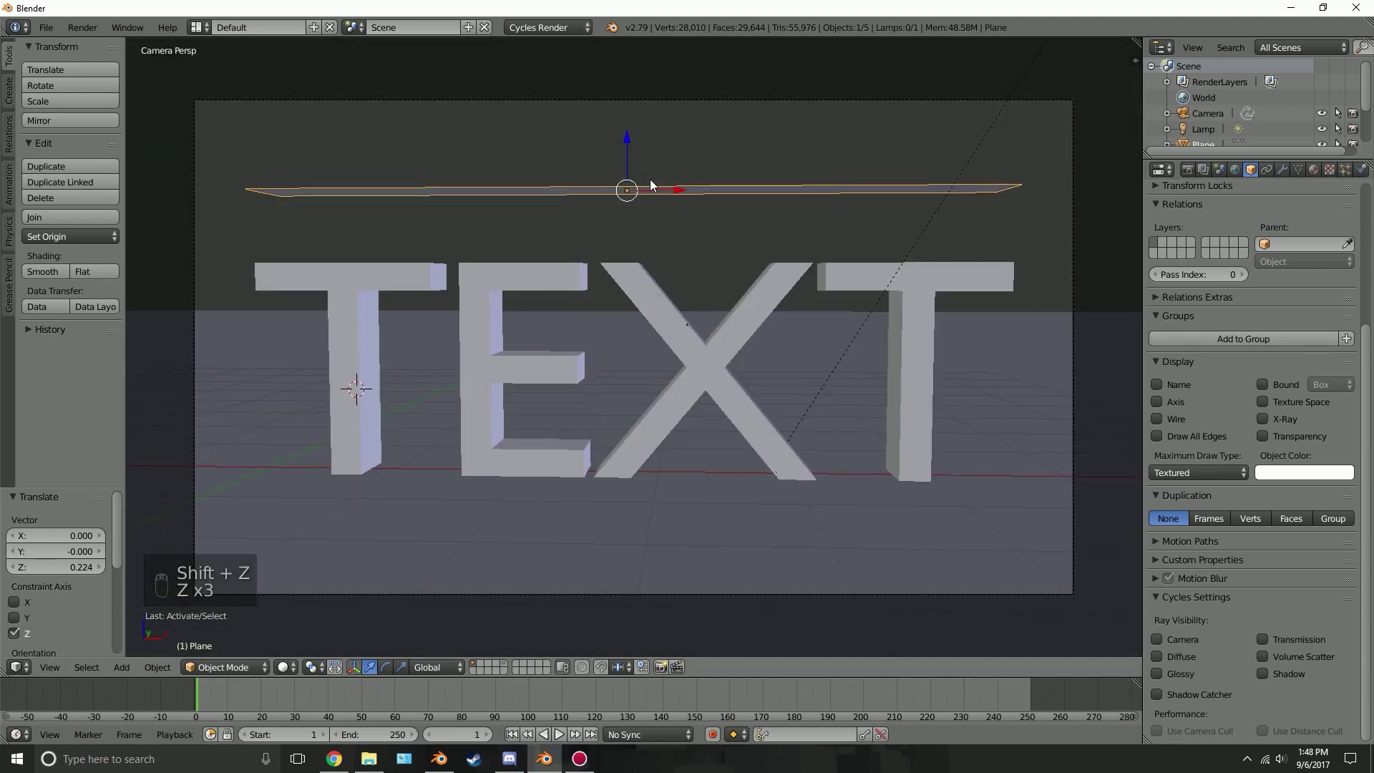
Give the TEXT a node-based material with a Mix Shader surface.
{"action": "right_click", "coordinate": [755, 301]}
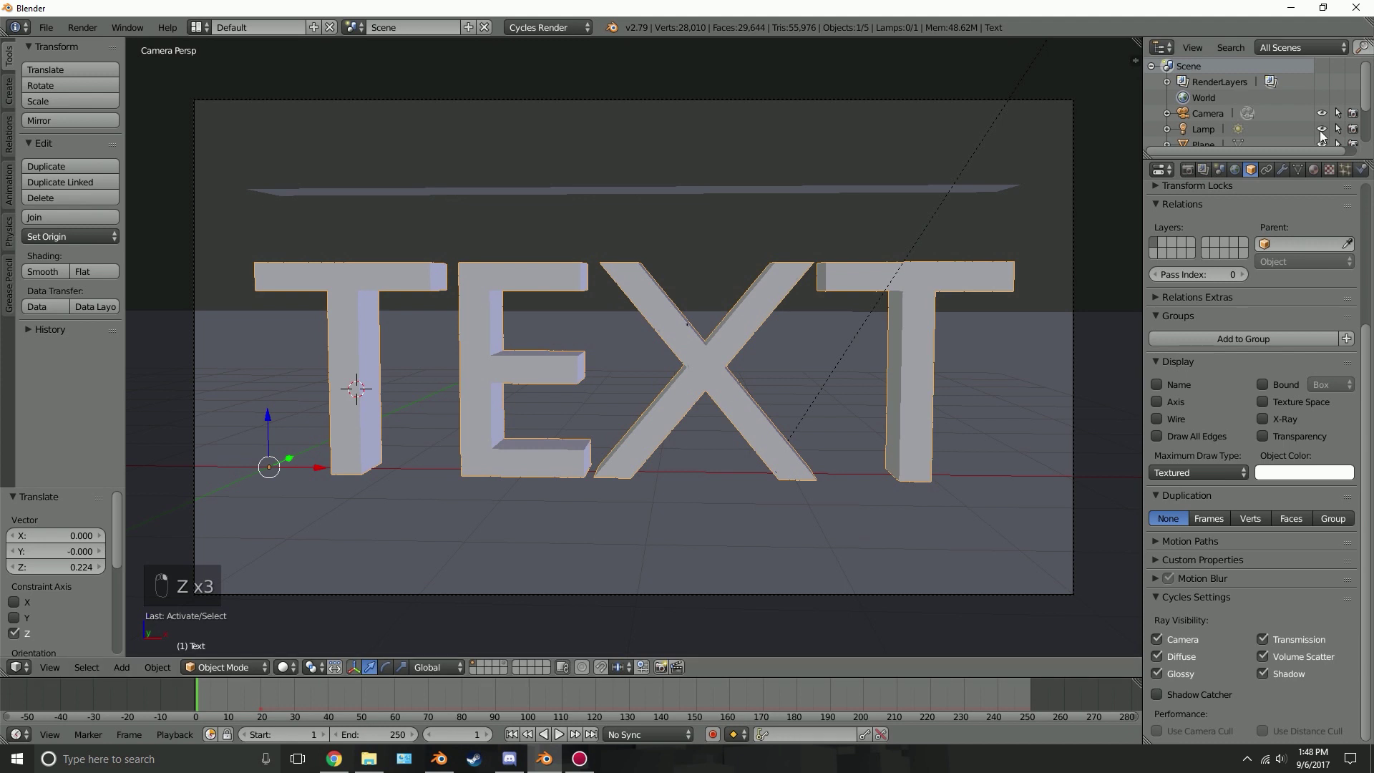
{"action": "left_click", "coordinate": [1312, 169]}
{"action": "left_click", "coordinate": [1240, 354]}
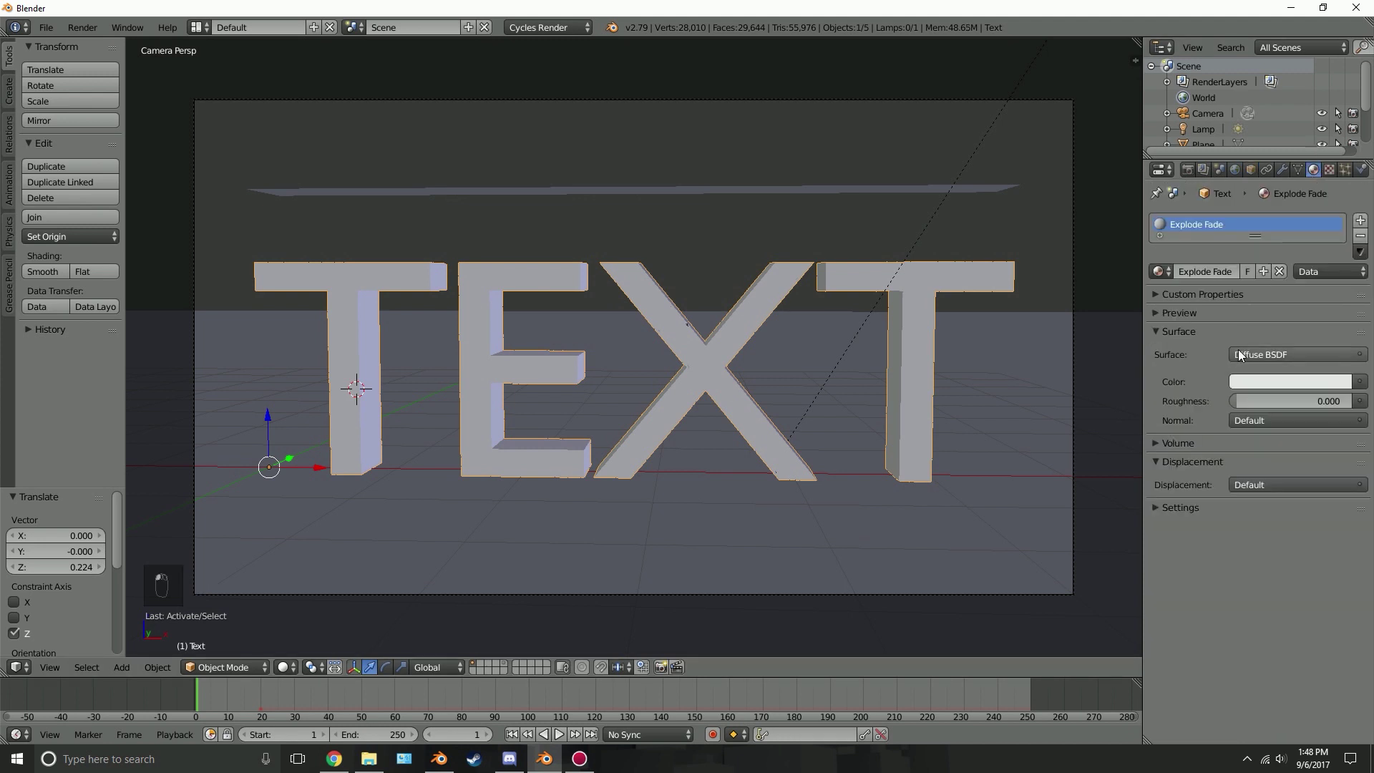
{"action": "left_click", "coordinate": [1241, 354]}
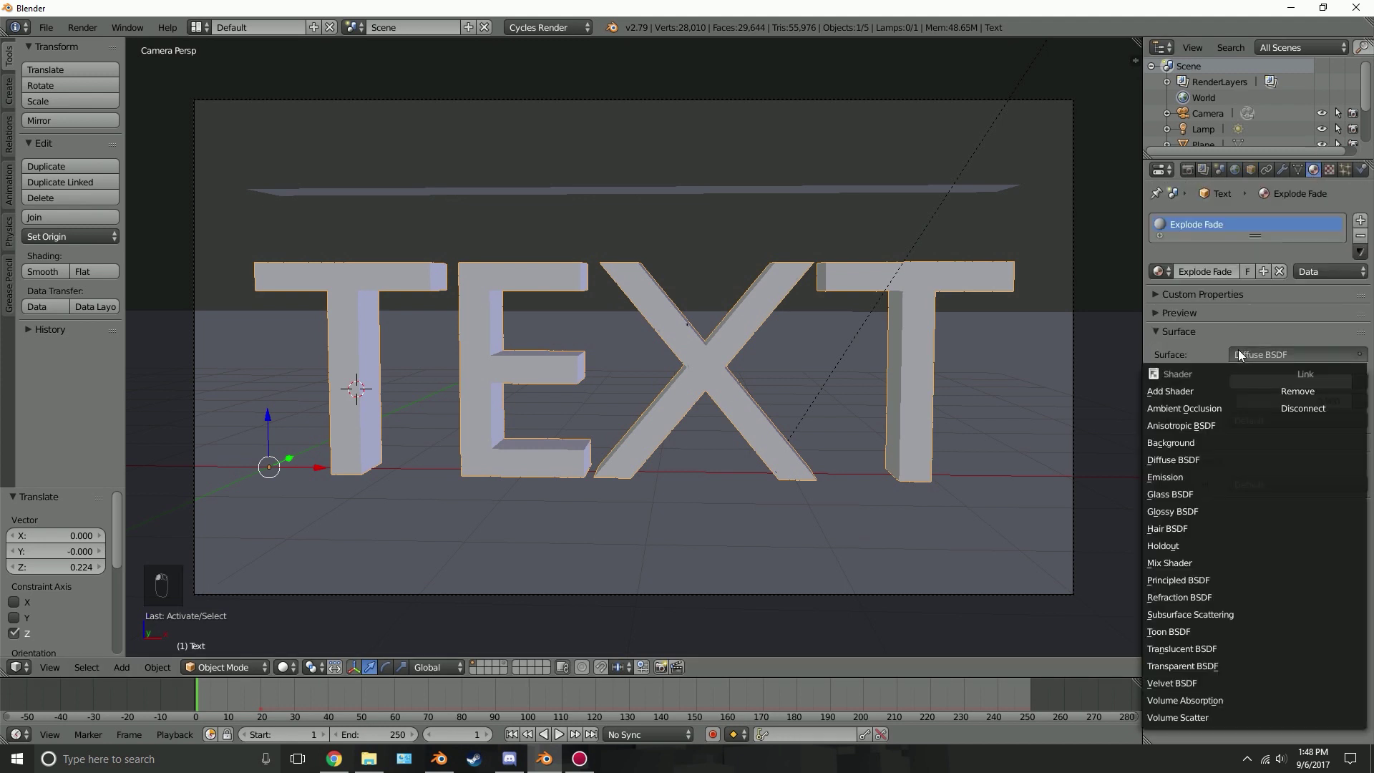
{"action": "left_click", "coordinate": [1175, 563]}
Mix Diffuse and Glossy shaders, favouring diffuse, and show the preview sphere.
{"action": "left_click", "coordinate": [1294, 401]}
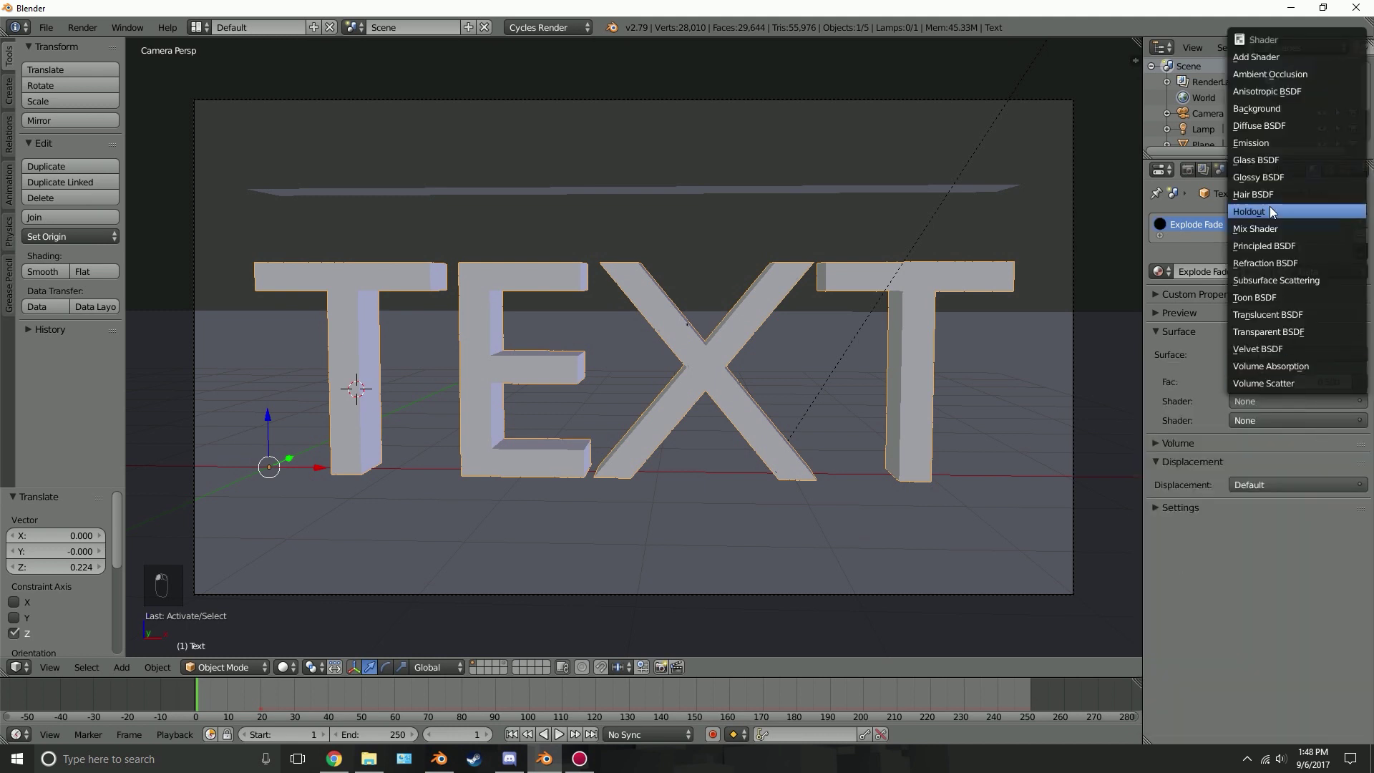
{"action": "left_click", "coordinate": [1259, 126]}
{"action": "left_click", "coordinate": [1293, 478]}
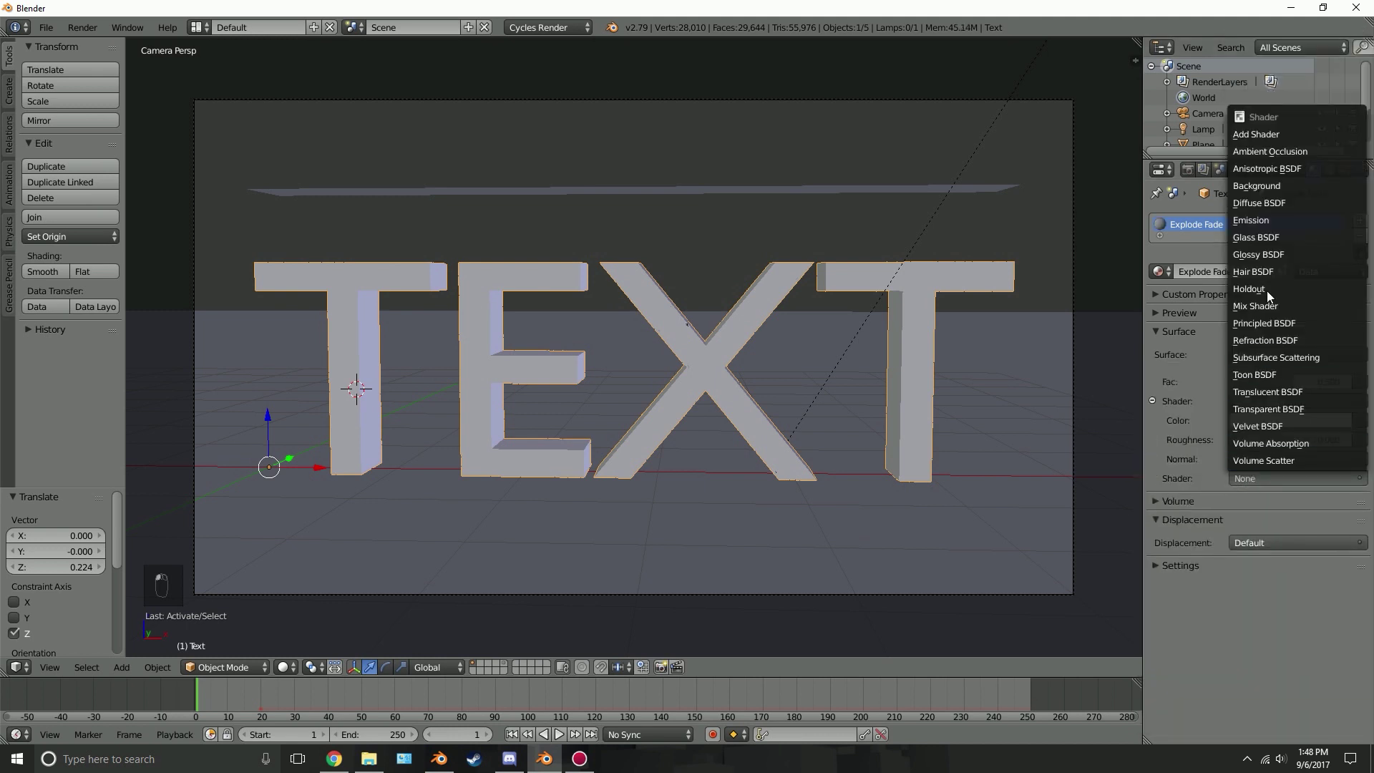
{"action": "left_click", "coordinate": [1254, 253]}
{"action": "left_click_drag", "start_coordinate": [1327, 380], "coordinate": [1303, 381]}
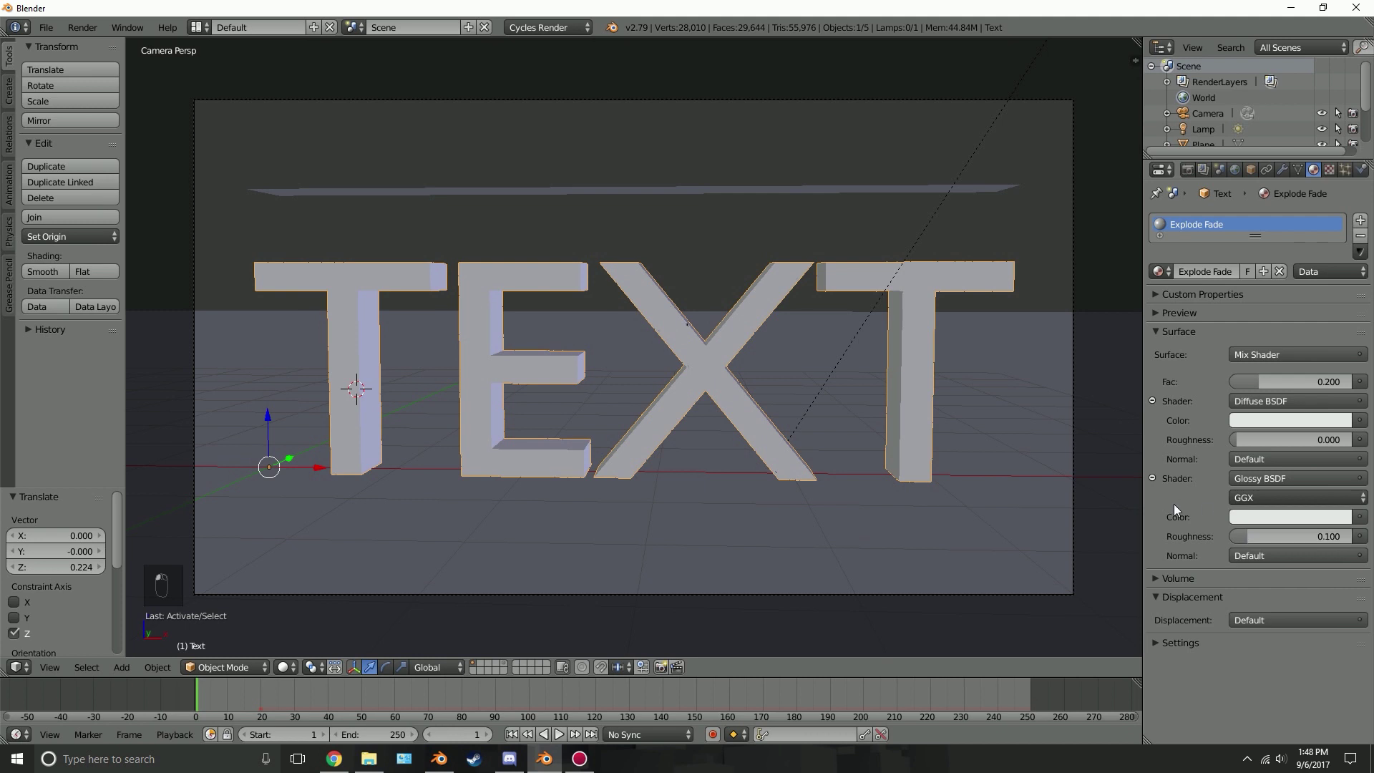
{"action": "left_click", "coordinate": [1171, 313]}
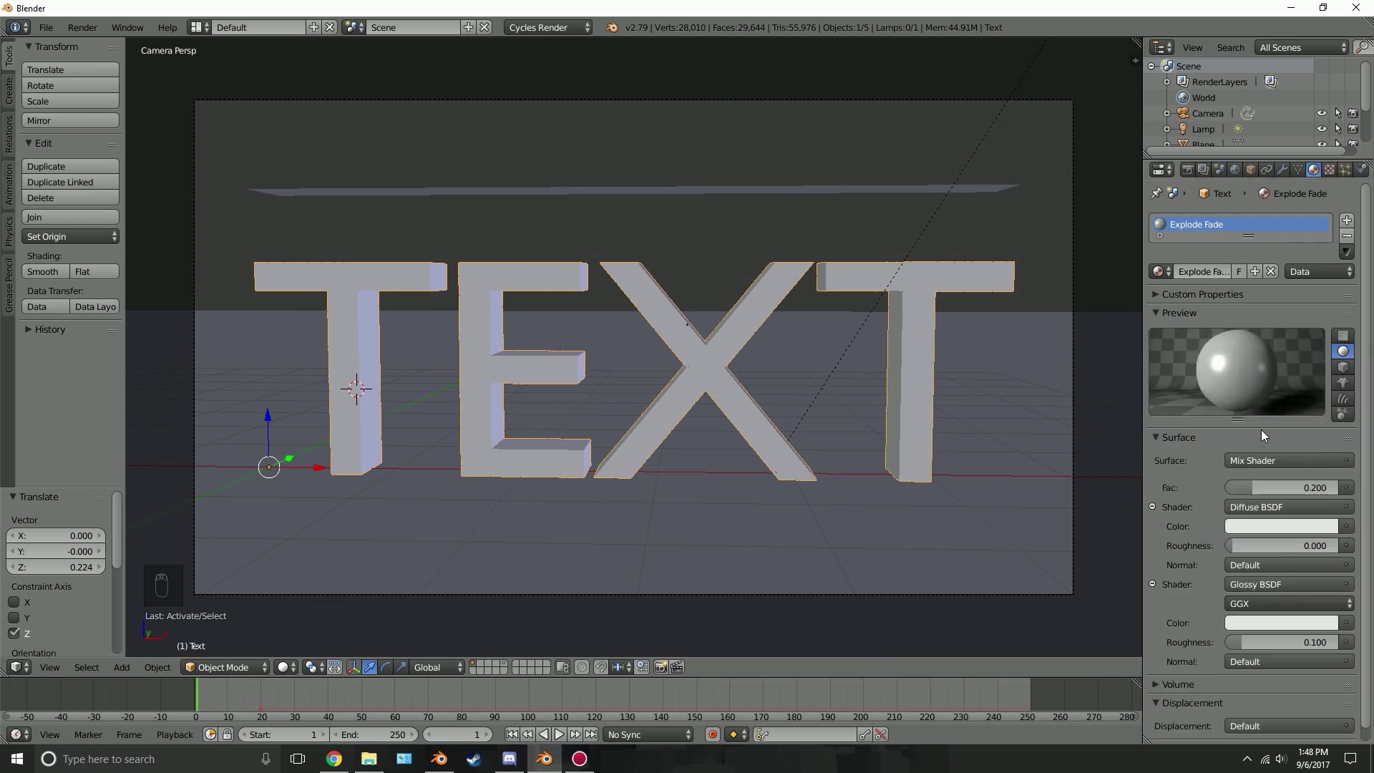
Make the diffuse colour blue and set the mix factor to 0.100.
{"action": "left_click", "coordinate": [1270, 526]}
{"action": "left_click_drag", "start_coordinate": [1279, 456], "coordinate": [1214, 473]}
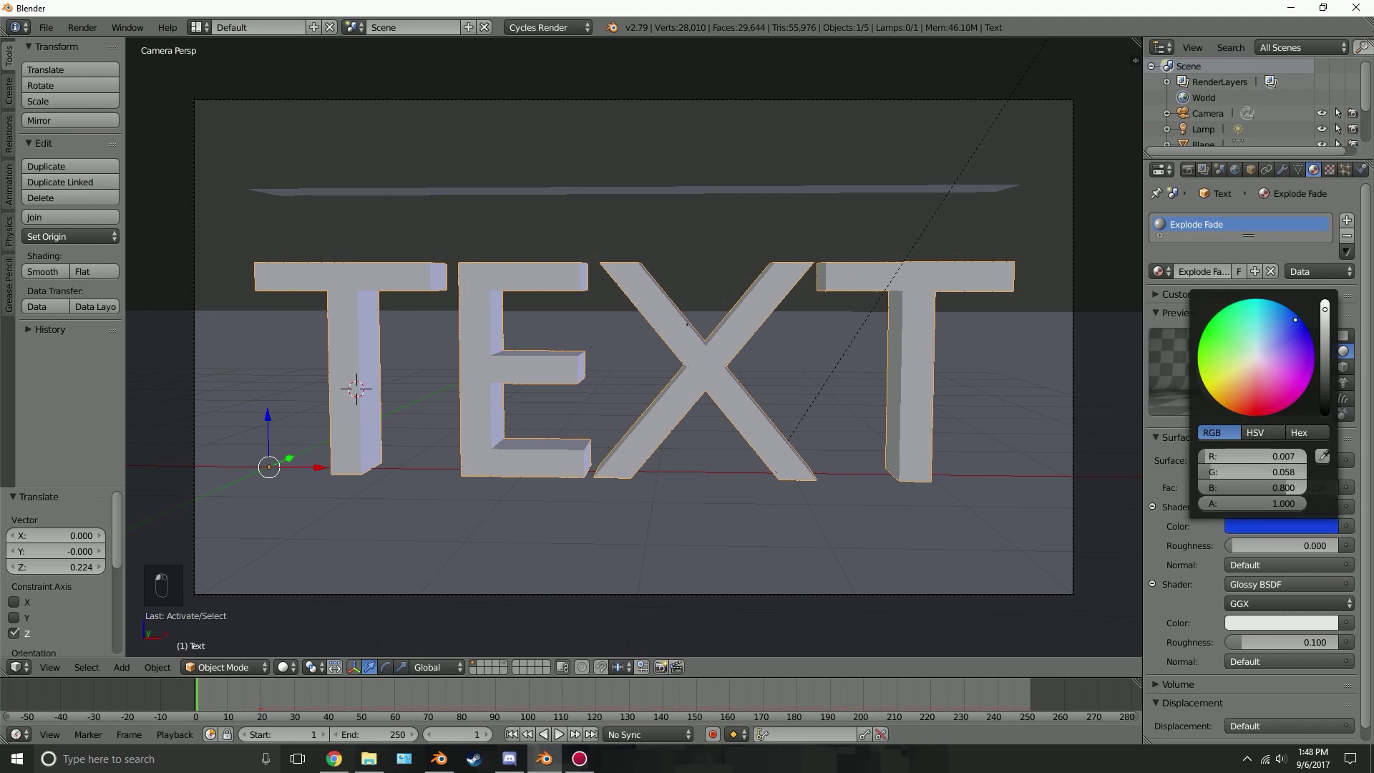
{"action": "key", "text": "shift+z"}
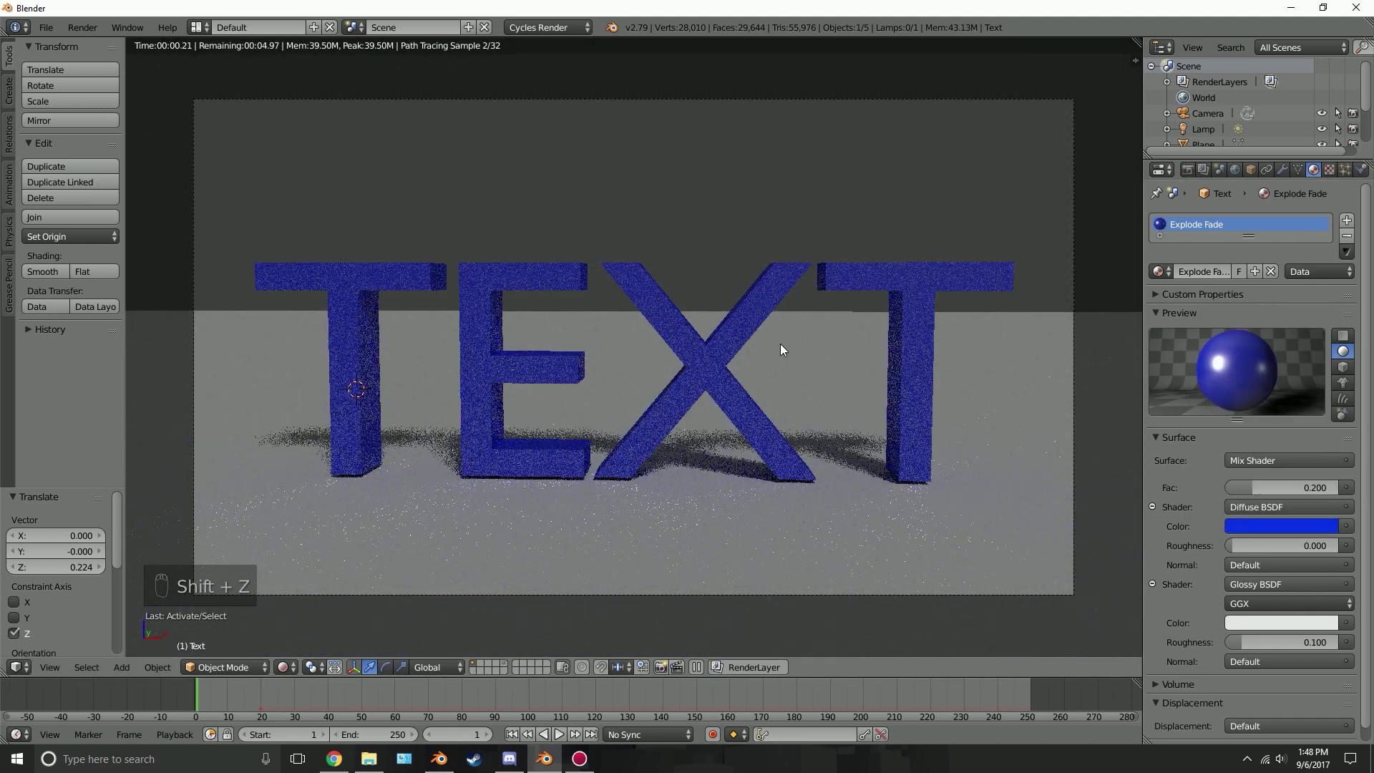
{"action": "key", "text": "z"}
{"action": "key", "text": "z"}
{"action": "key", "text": "z"}
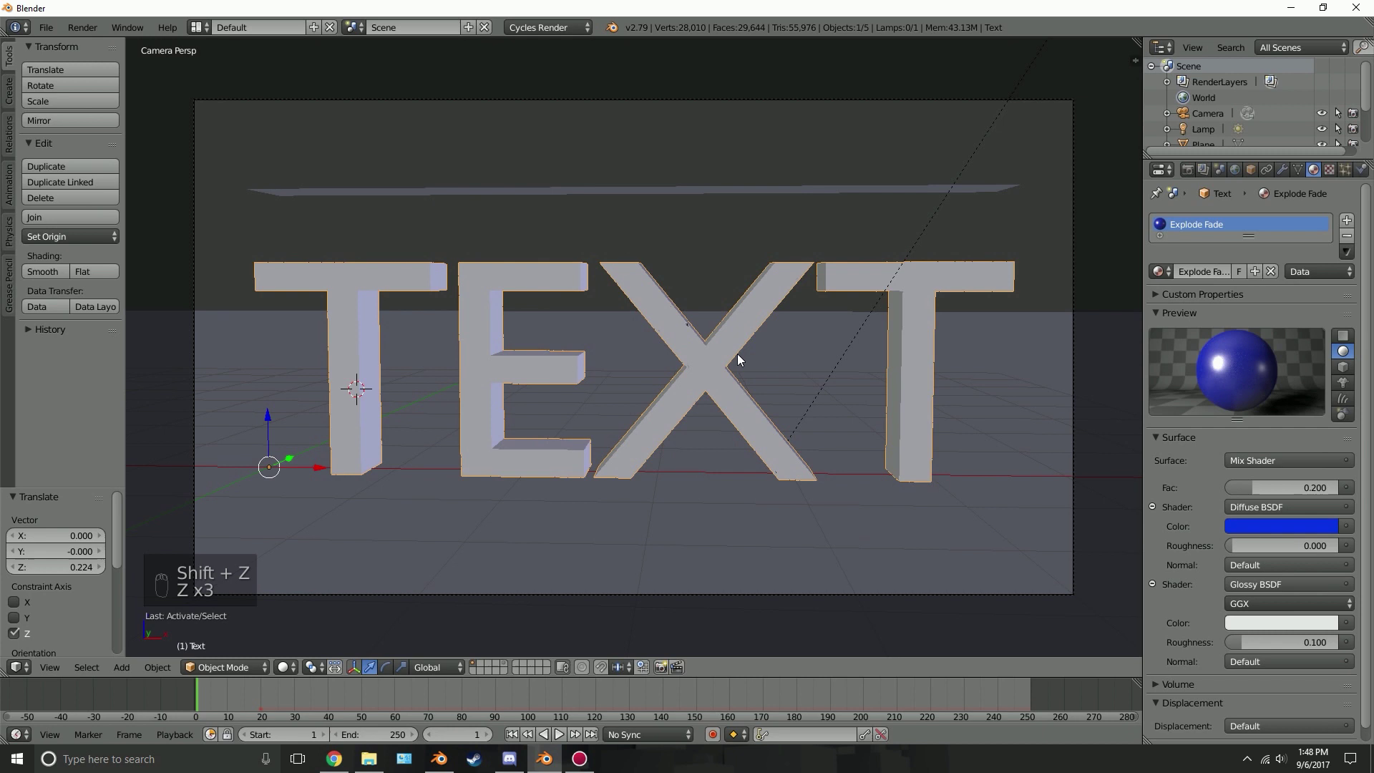
{"action": "left_click_drag", "start_coordinate": [1278, 487], "coordinate": [1256, 488]}
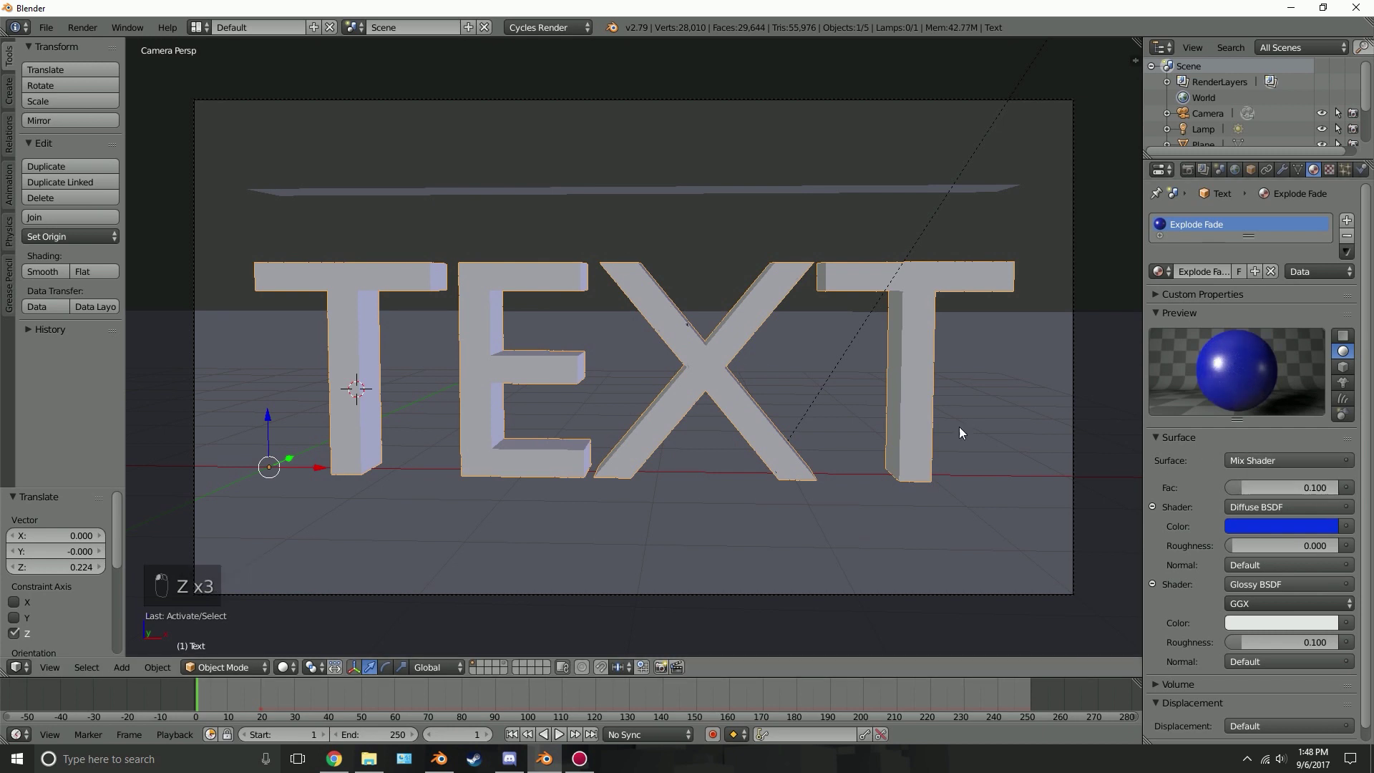
{"action": "key", "text": "shift+z"}
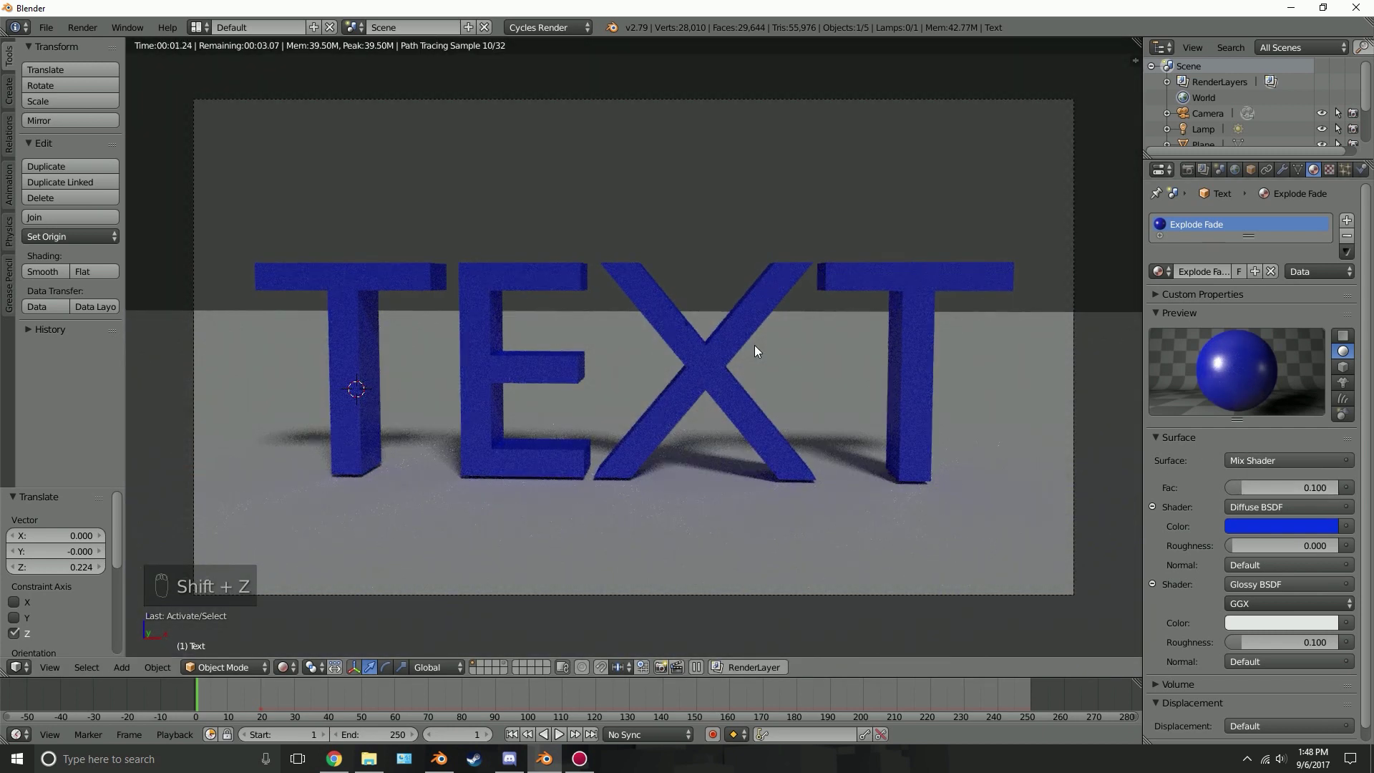
{"action": "key", "text": "z"}
{"action": "key", "text": "z"}
{"action": "key", "text": "z"}
Play the explosion, stop mid-blast, and view that frame rendered.
{"action": "key", "text": "alt+a"}
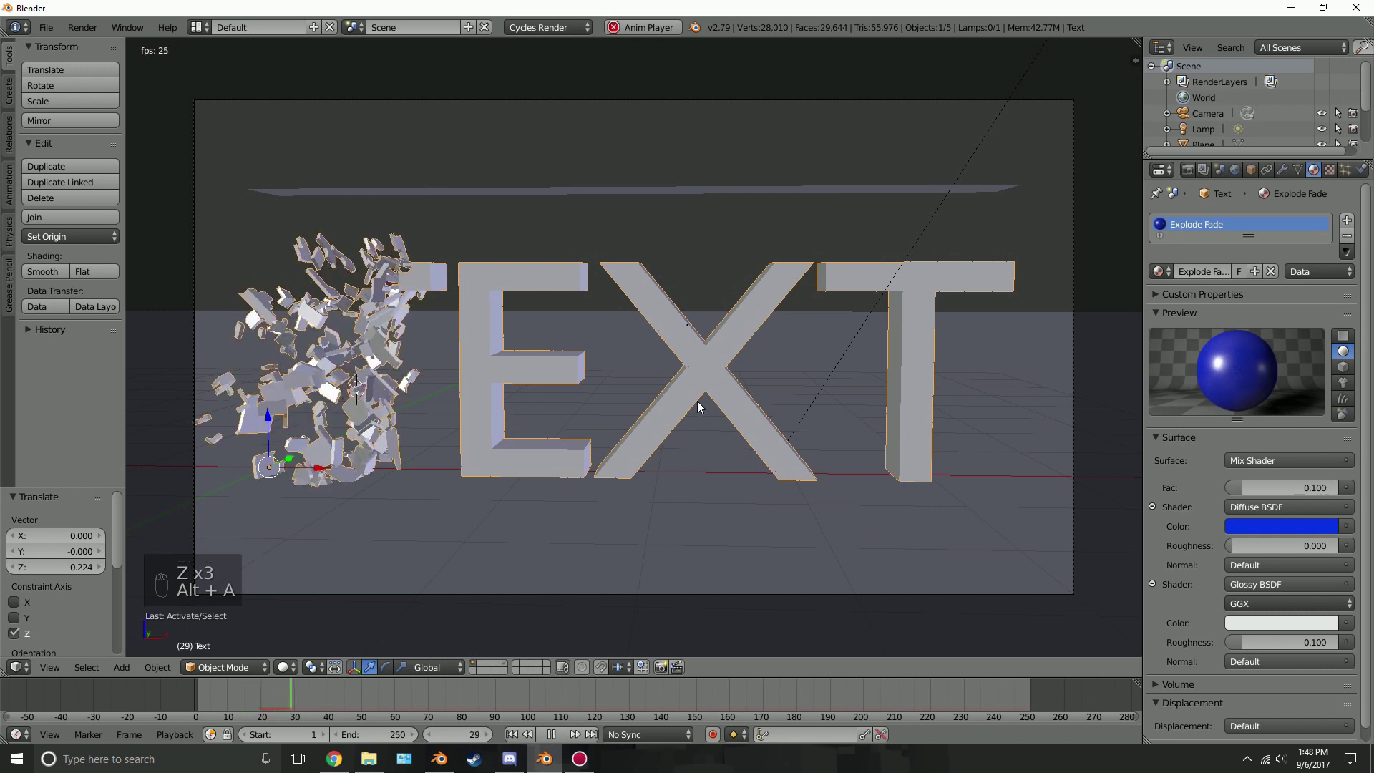
{"action": "key", "text": "alt+a"}
{"action": "key", "text": "shift+z"}
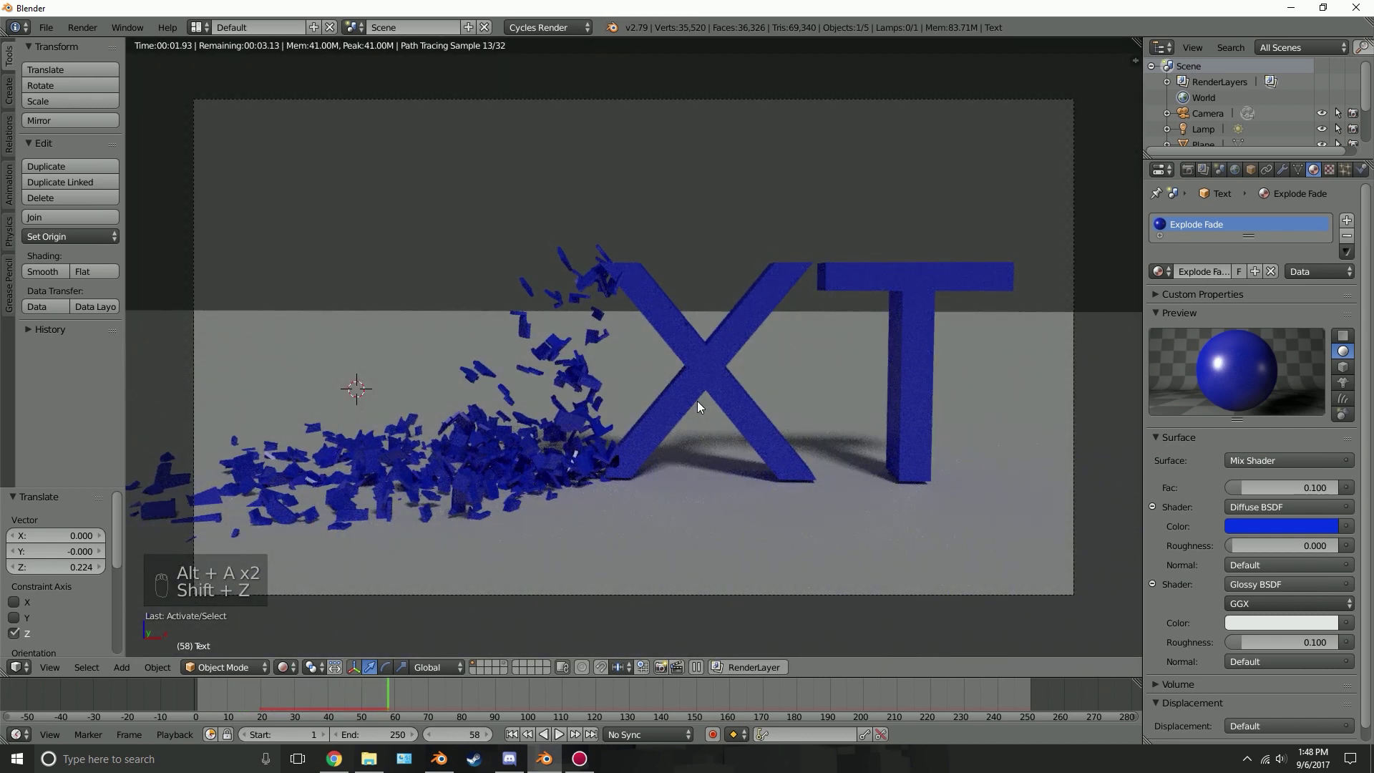
{"action": "key", "text": "z"}
{"action": "key", "text": "z"}
{"action": "key", "text": "z"}
Give the floor plane a new Glossy material with an adjusted roughness, previewed rendered.
{"action": "right_click", "coordinate": [966, 521]}
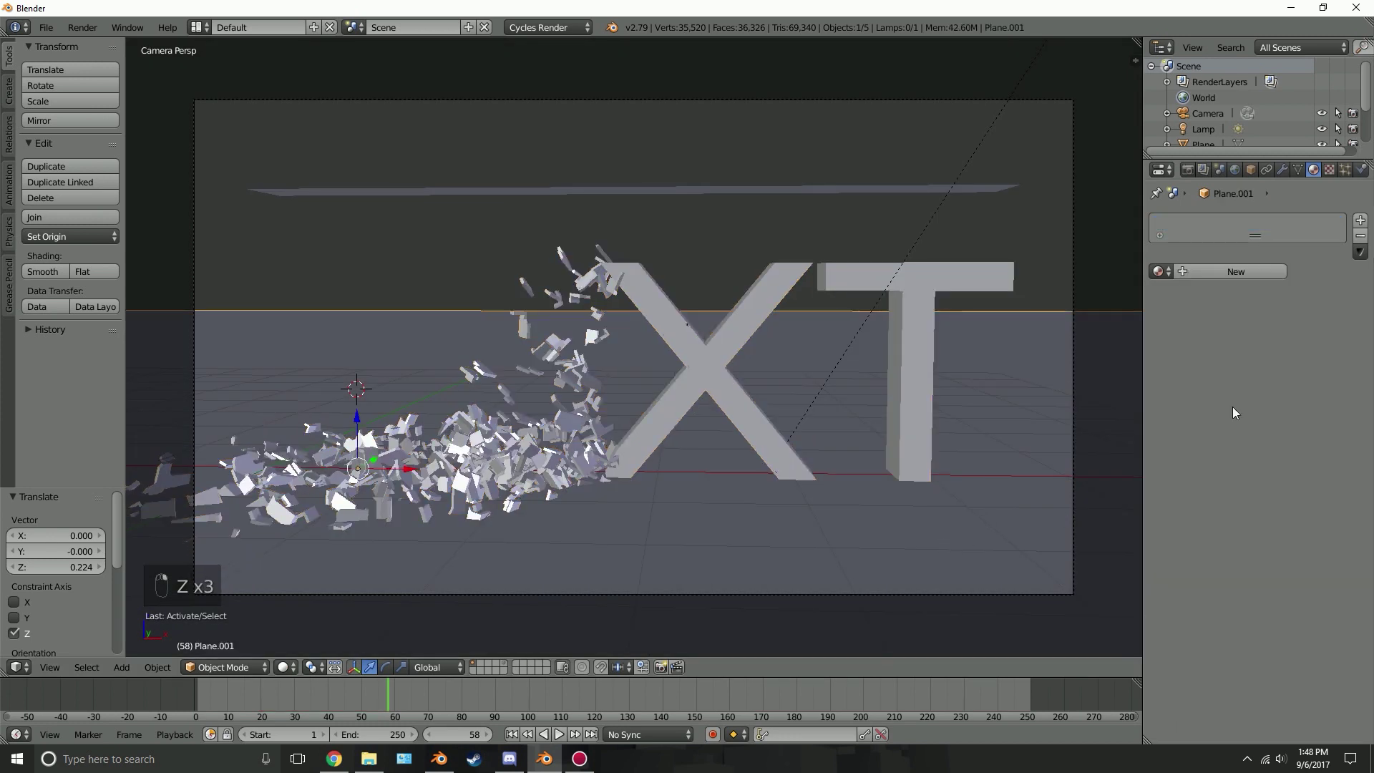
{"action": "left_click", "coordinate": [1237, 270]}
{"action": "left_click", "coordinate": [1288, 460]}
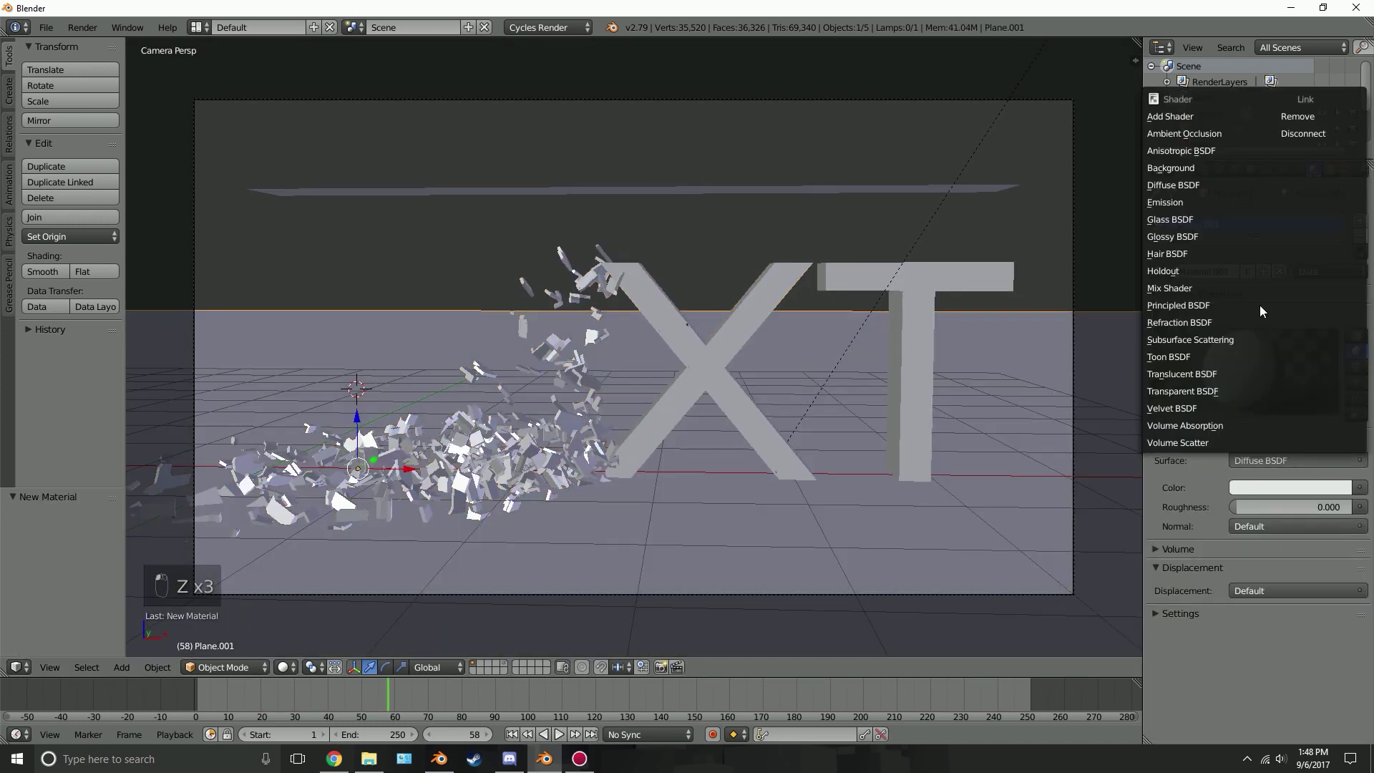
{"action": "left_click", "coordinate": [1173, 236]}
{"action": "left_click", "coordinate": [1302, 526]}
{"action": "type", "text": "0.0"}
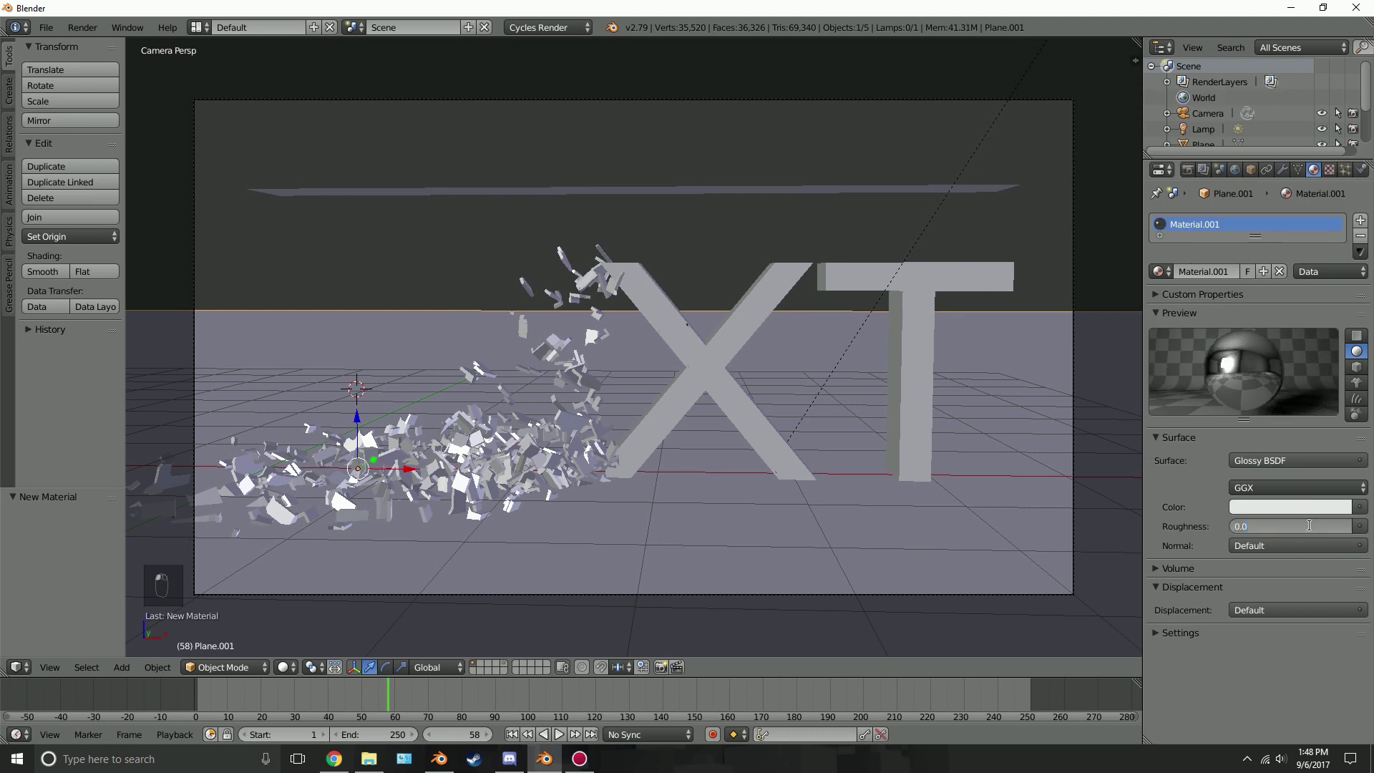
{"action": "key", "text": "Return"}
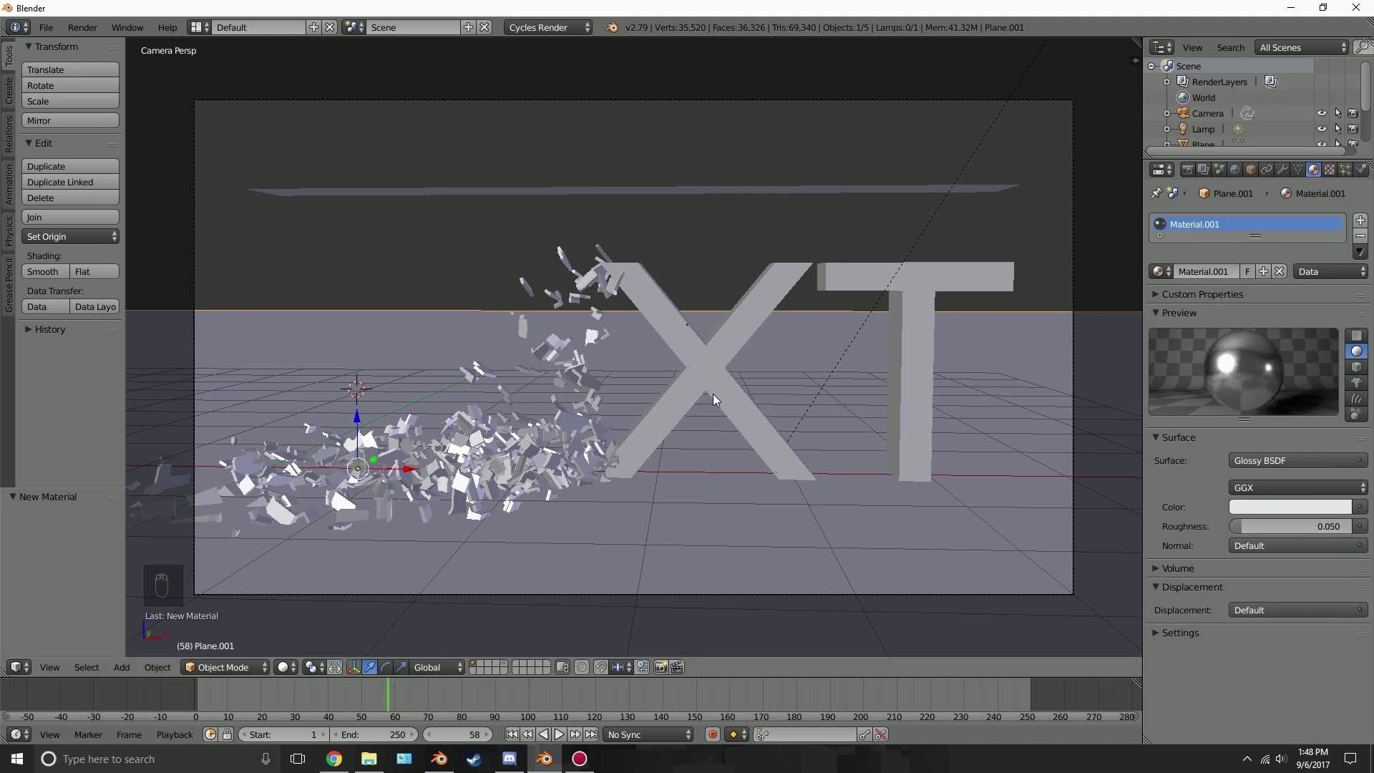
{"action": "key", "text": "shift+z"}
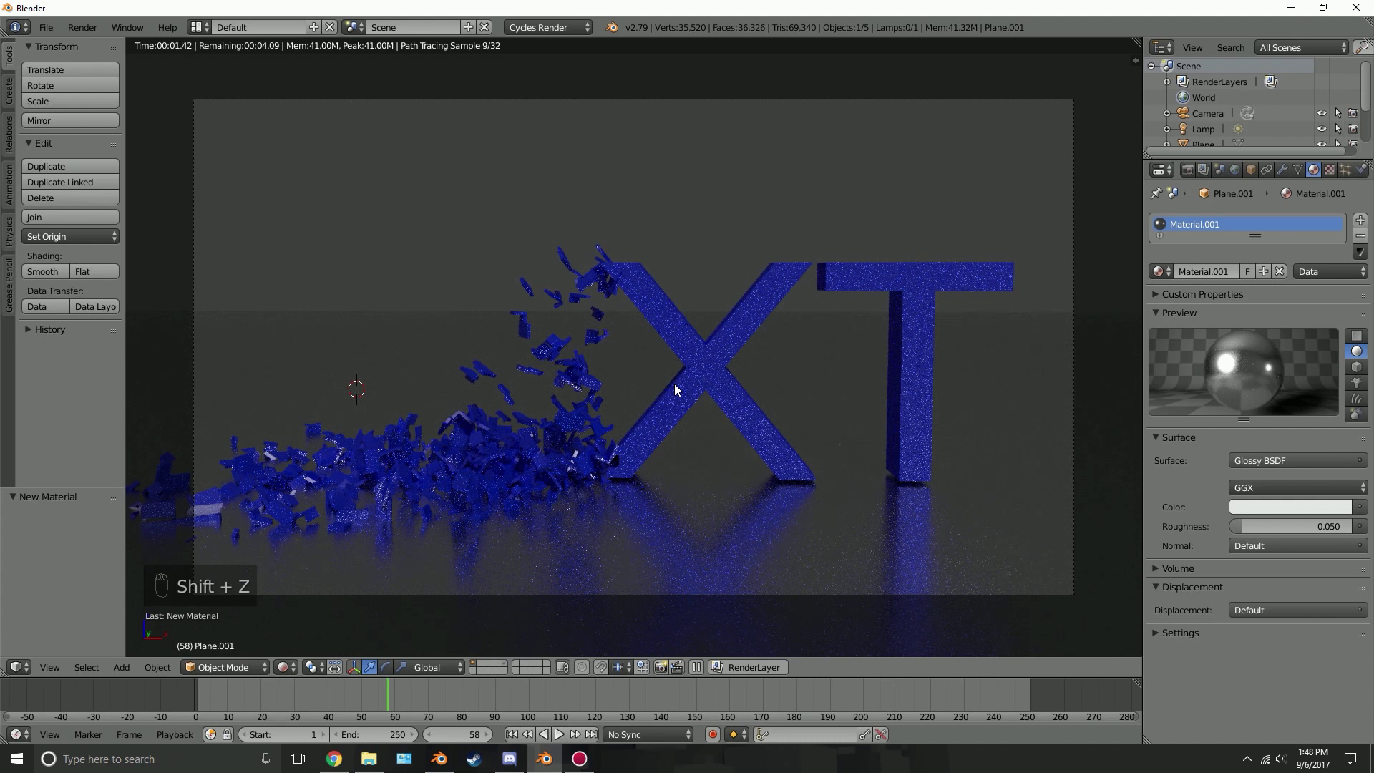
{"action": "key", "text": "z"}
{"action": "key", "text": "z"}
{"action": "key", "text": "z"}
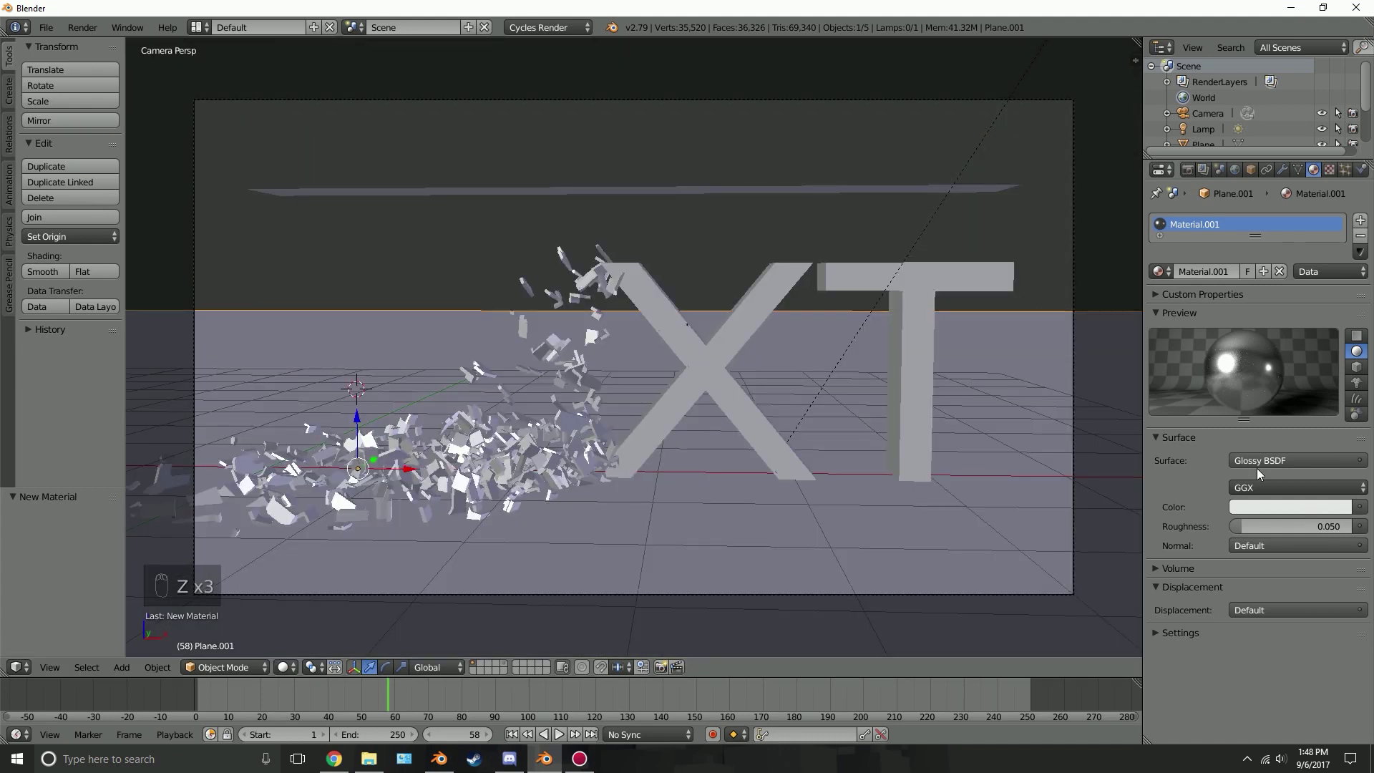
Switch the floor to a Diffuse/Glossy Mix Shader with factor 0.200, previewed rendered.
{"action": "left_click", "coordinate": [1262, 462]}
{"action": "left_click", "coordinate": [1181, 288]}
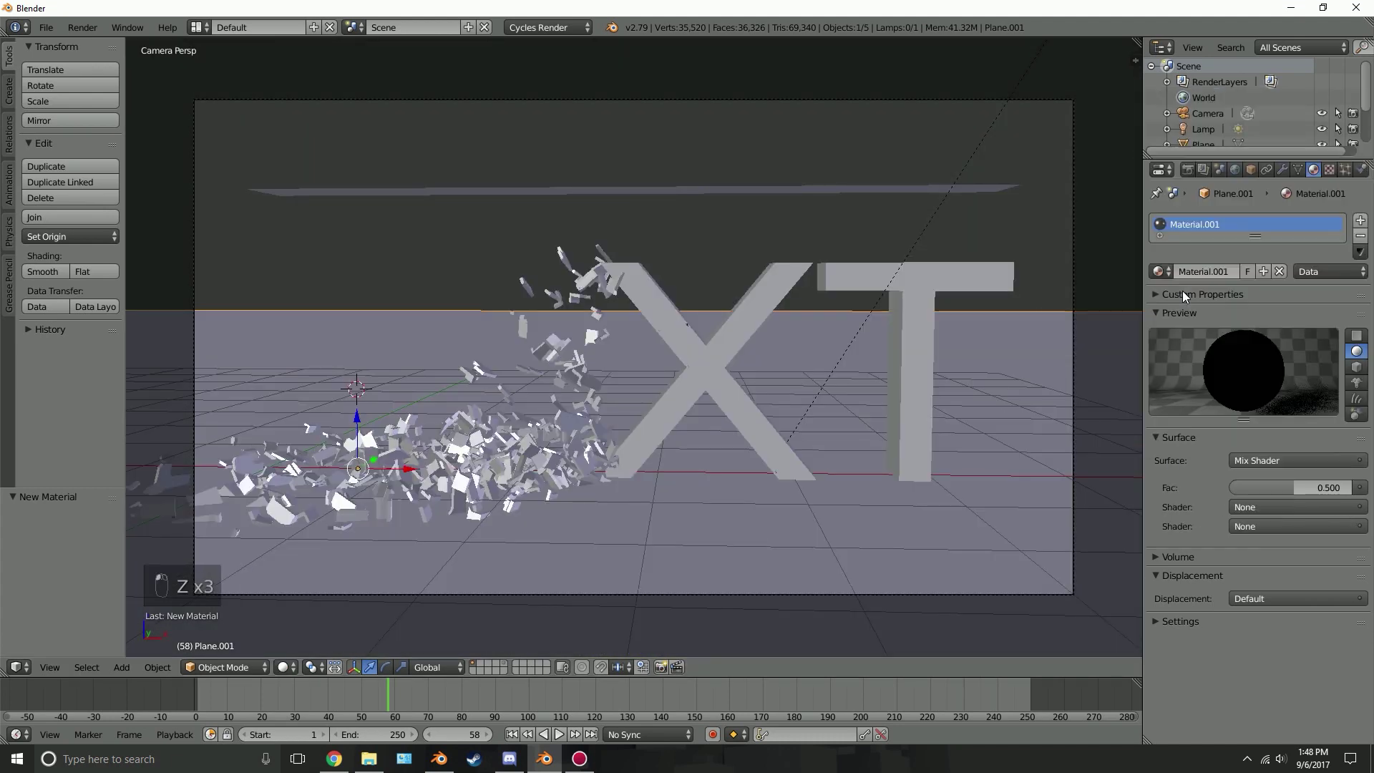
{"action": "left_click", "coordinate": [1304, 502]}
{"action": "left_click", "coordinate": [1248, 238]}
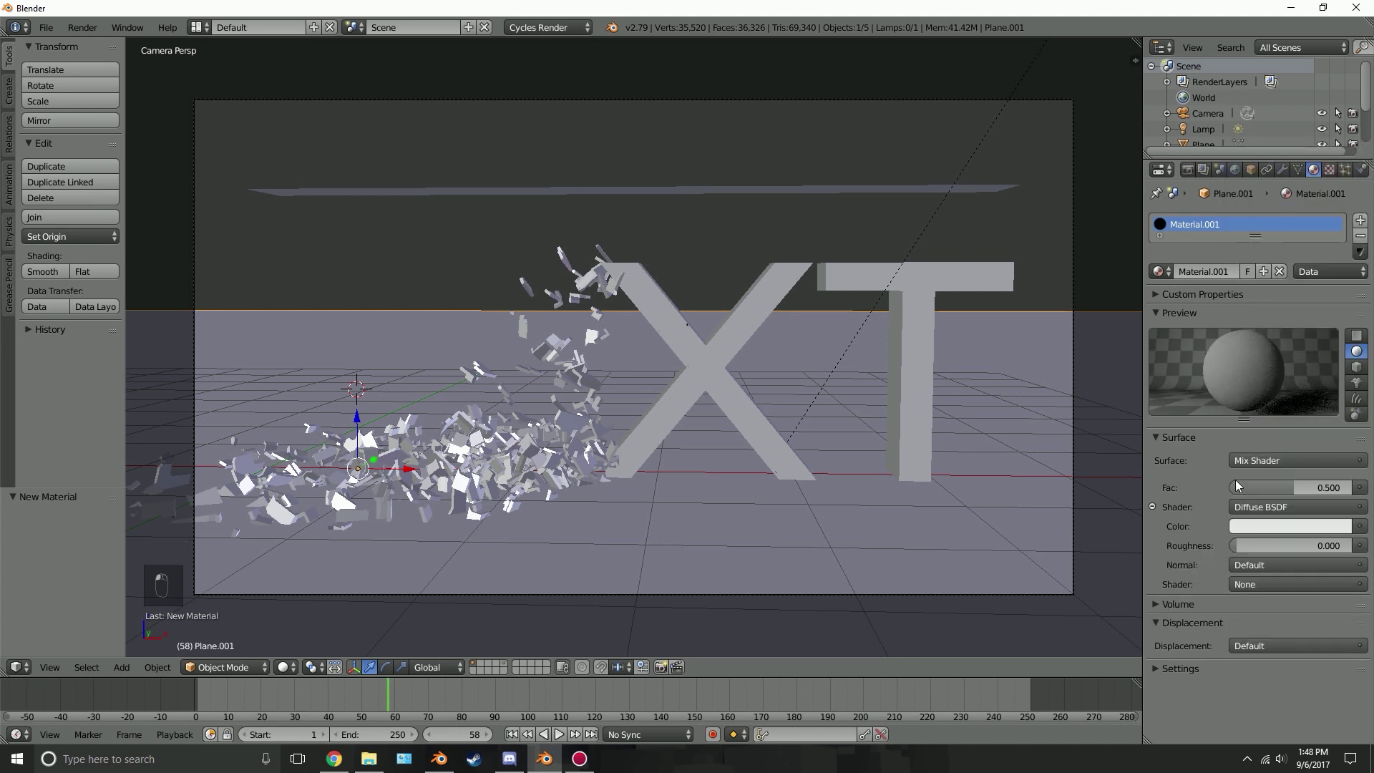
{"action": "left_click", "coordinate": [1258, 583]}
{"action": "left_click", "coordinate": [1263, 351]}
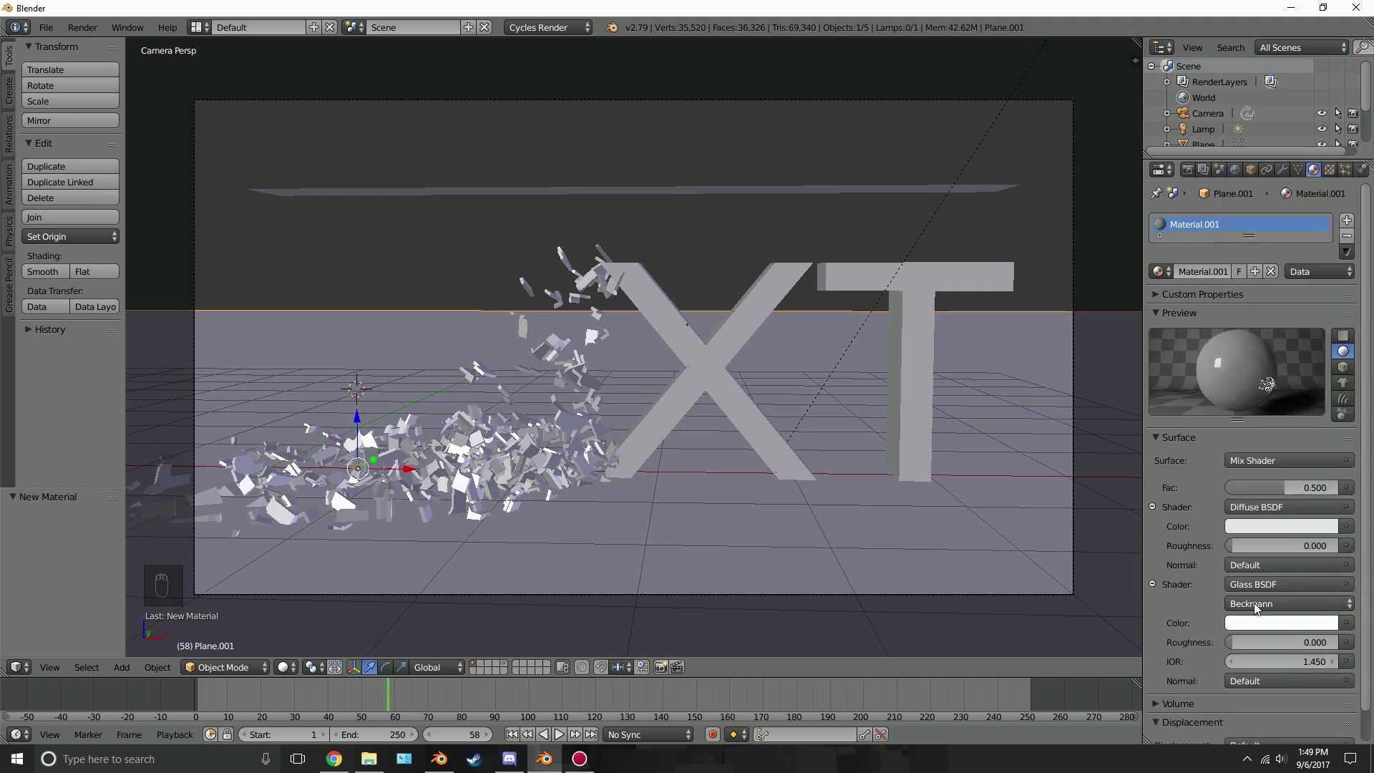
{"action": "left_click", "coordinate": [1255, 585]}
{"action": "left_click", "coordinate": [1254, 360]}
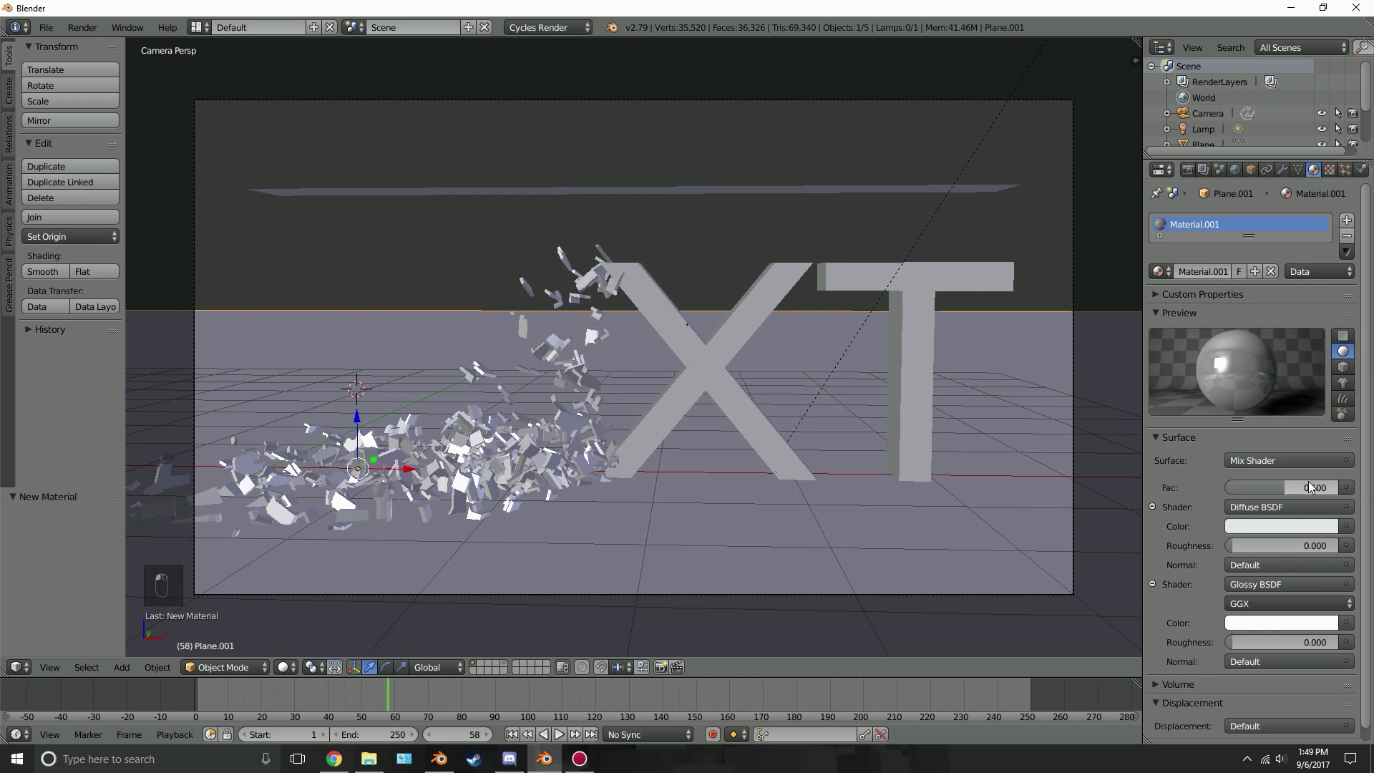
{"action": "left_click_drag", "start_coordinate": [1288, 488], "coordinate": [1256, 489]}
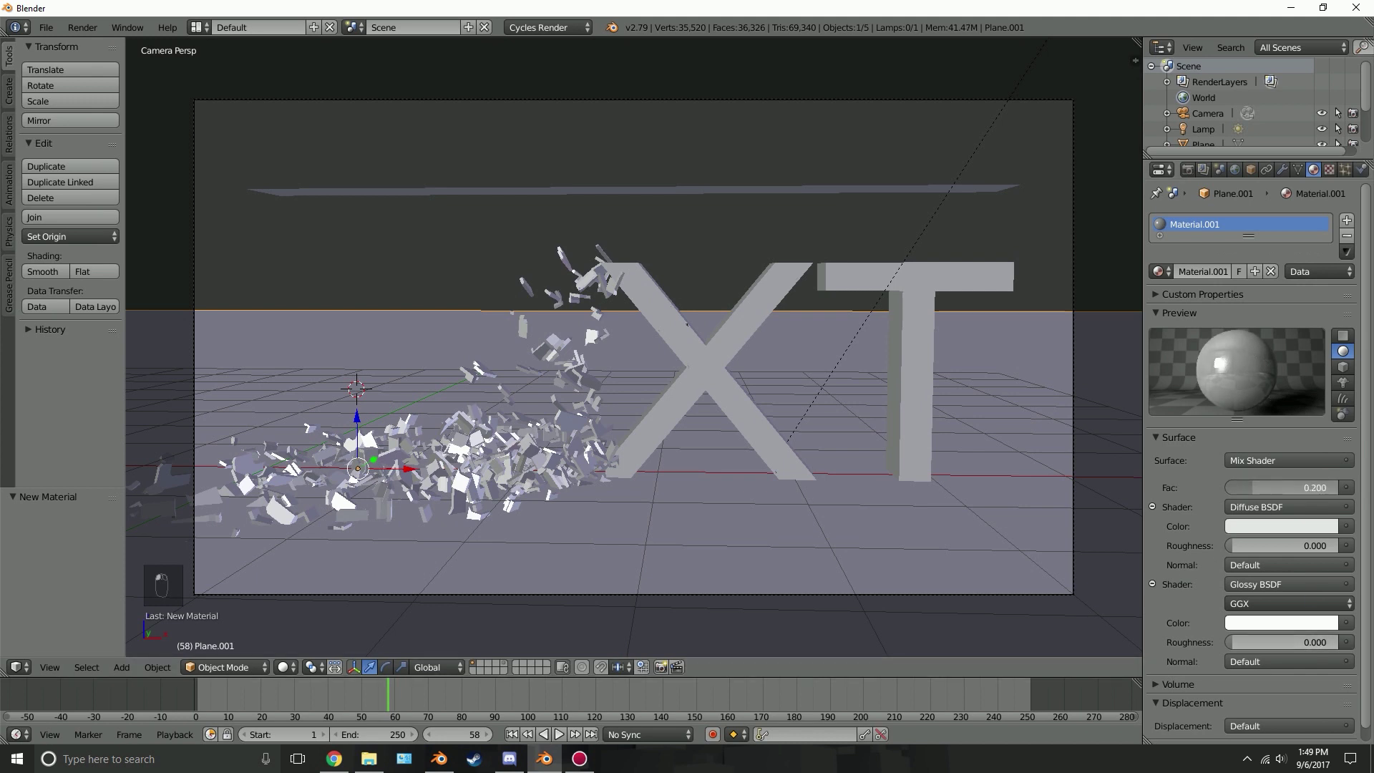
{"action": "key", "text": "shift+z"}
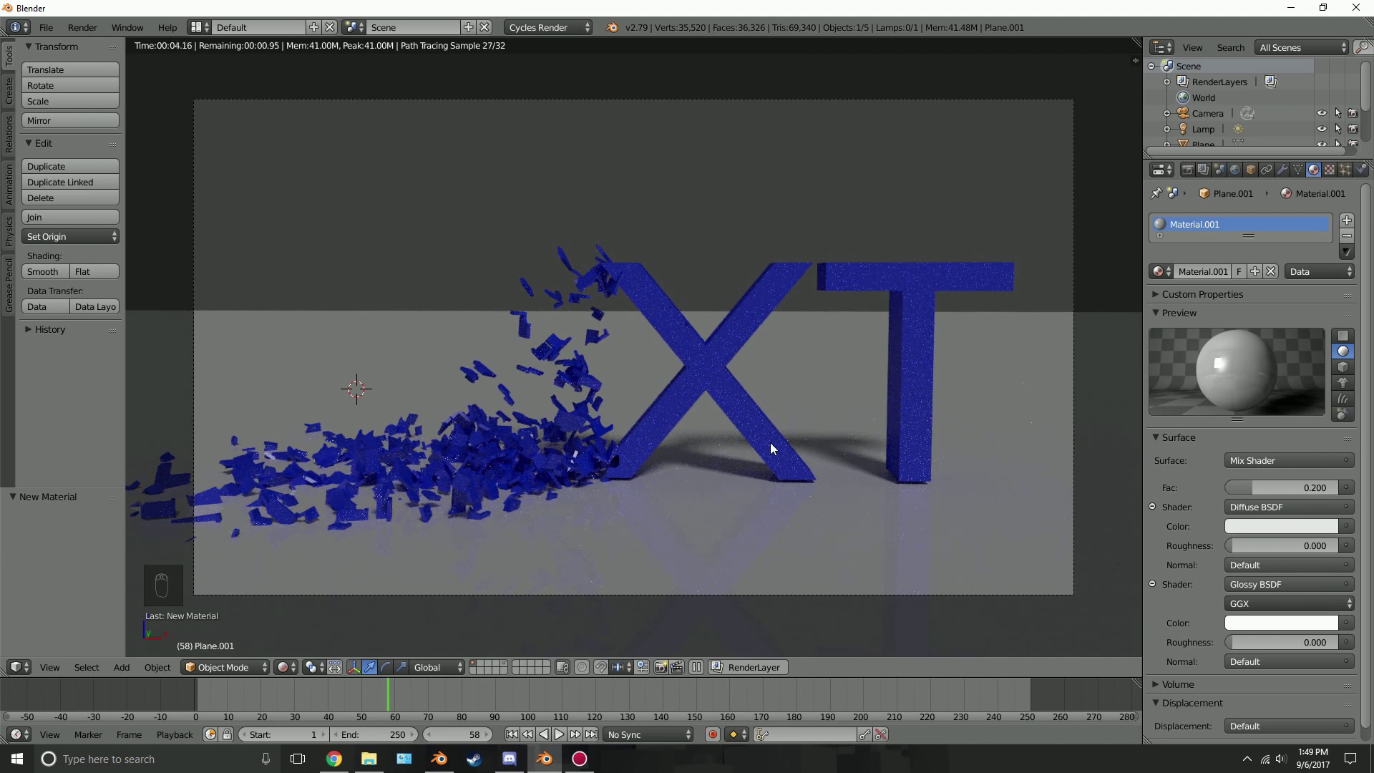
Raise the World colour's value slider to a light grey.
{"action": "left_click", "coordinate": [1235, 171]}
{"action": "left_click", "coordinate": [1312, 322]}
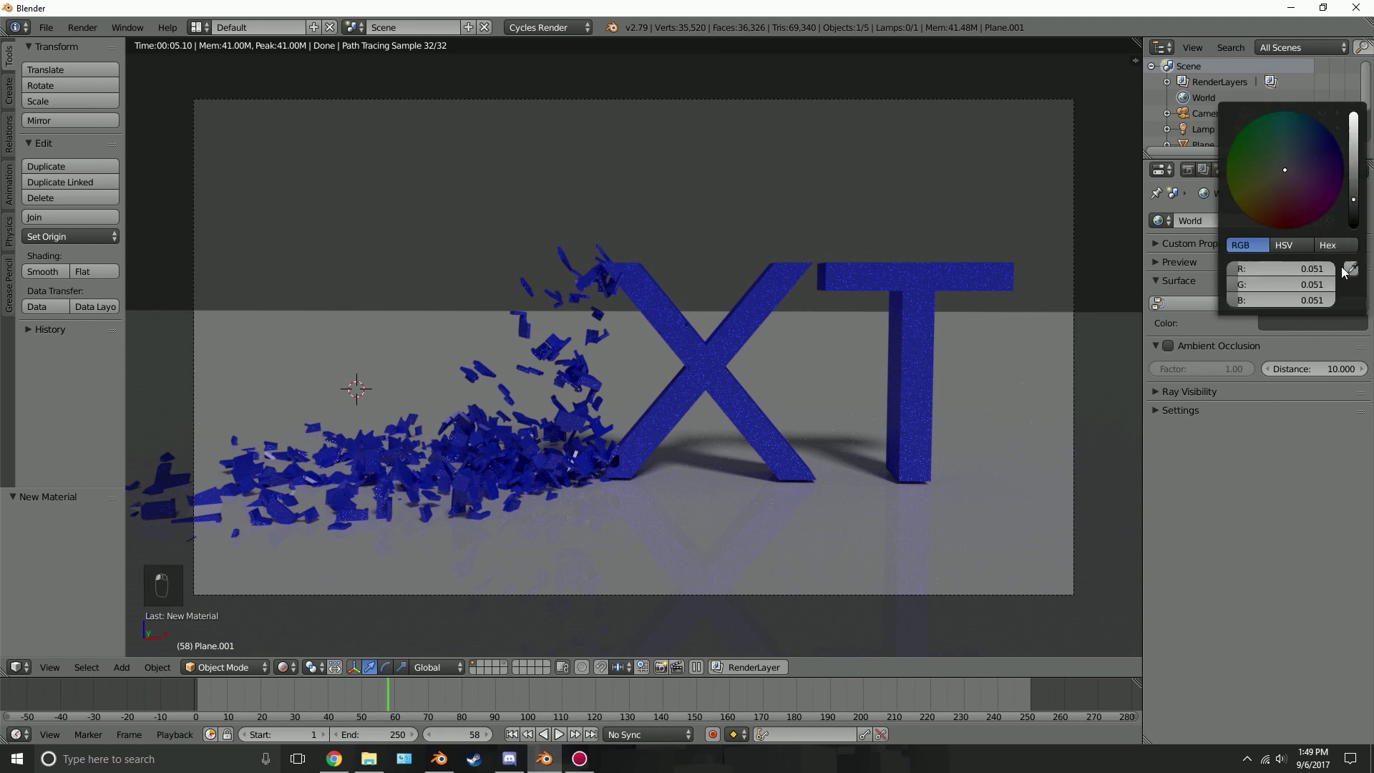
{"action": "left_click_drag", "start_coordinate": [1354, 220], "coordinate": [1354, 134]}
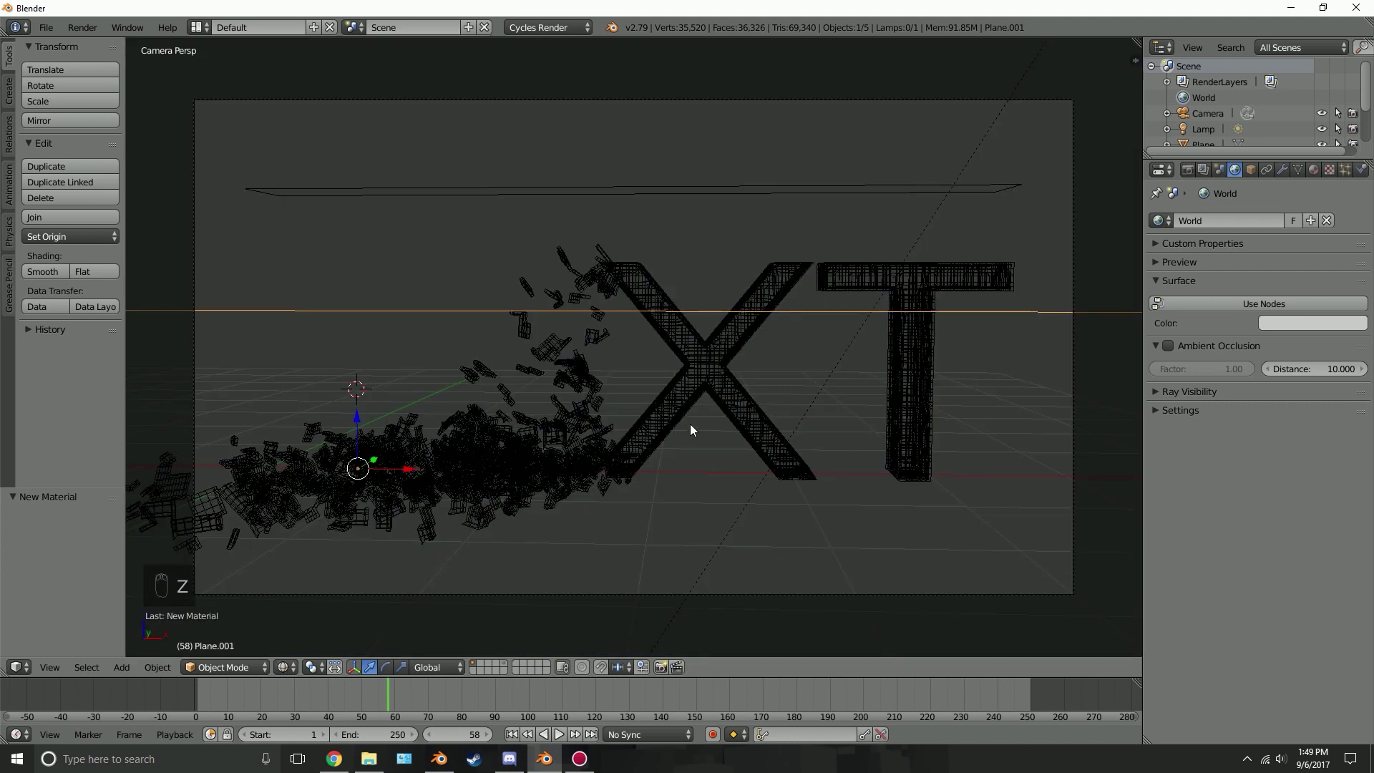
{"action": "key", "text": "z"}
{"action": "key", "text": "z"}
{"action": "key", "text": "z"}
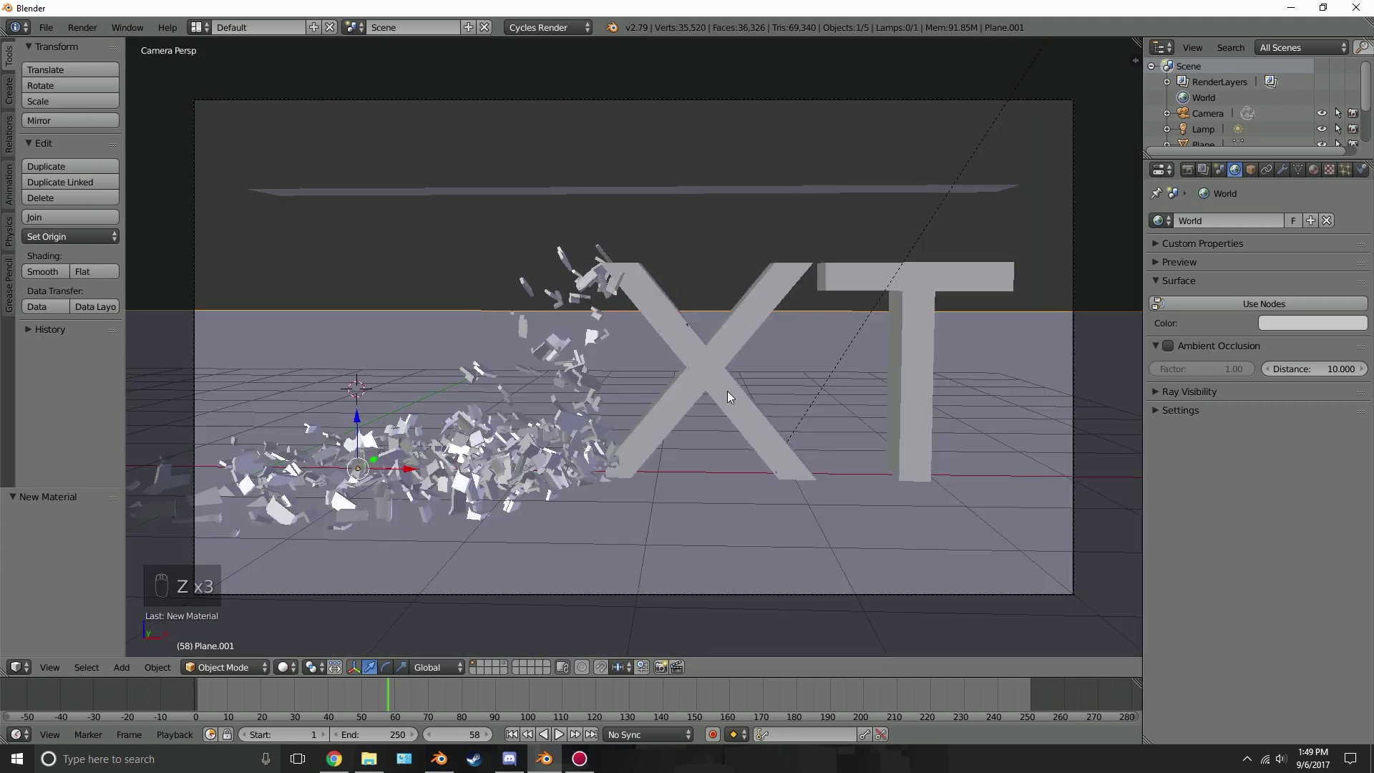
{"action": "scroll", "coordinate": [727, 391], "scroll_direction": "down", "scroll_amount": 2}
Set render samples to 35 and Clamp Indirect to 1.00, with a rendered preview.
{"action": "left_click", "coordinate": [1188, 171]}
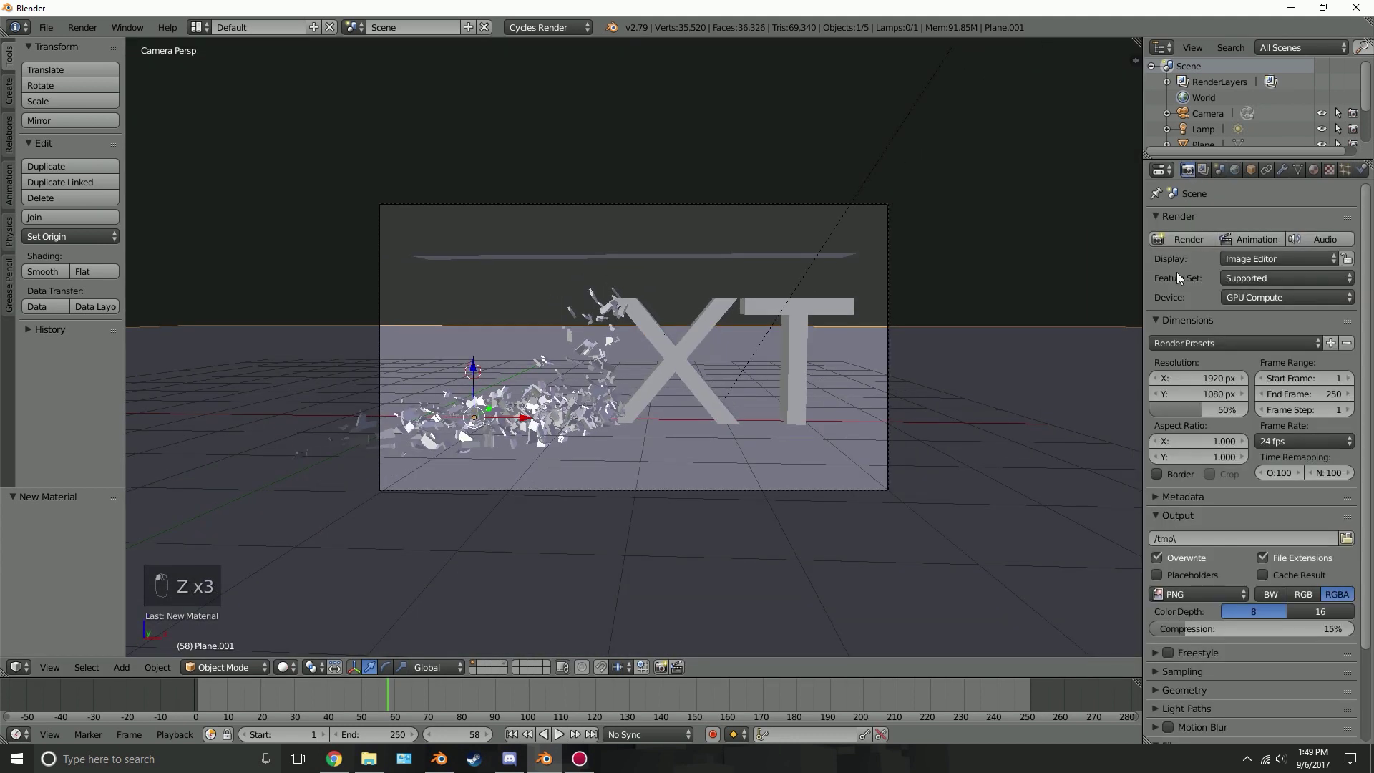
{"action": "scroll", "coordinate": [1263, 447], "scroll_direction": "down", "scroll_amount": 2}
{"action": "scroll", "coordinate": [1257, 435], "scroll_direction": "down", "scroll_amount": 2}
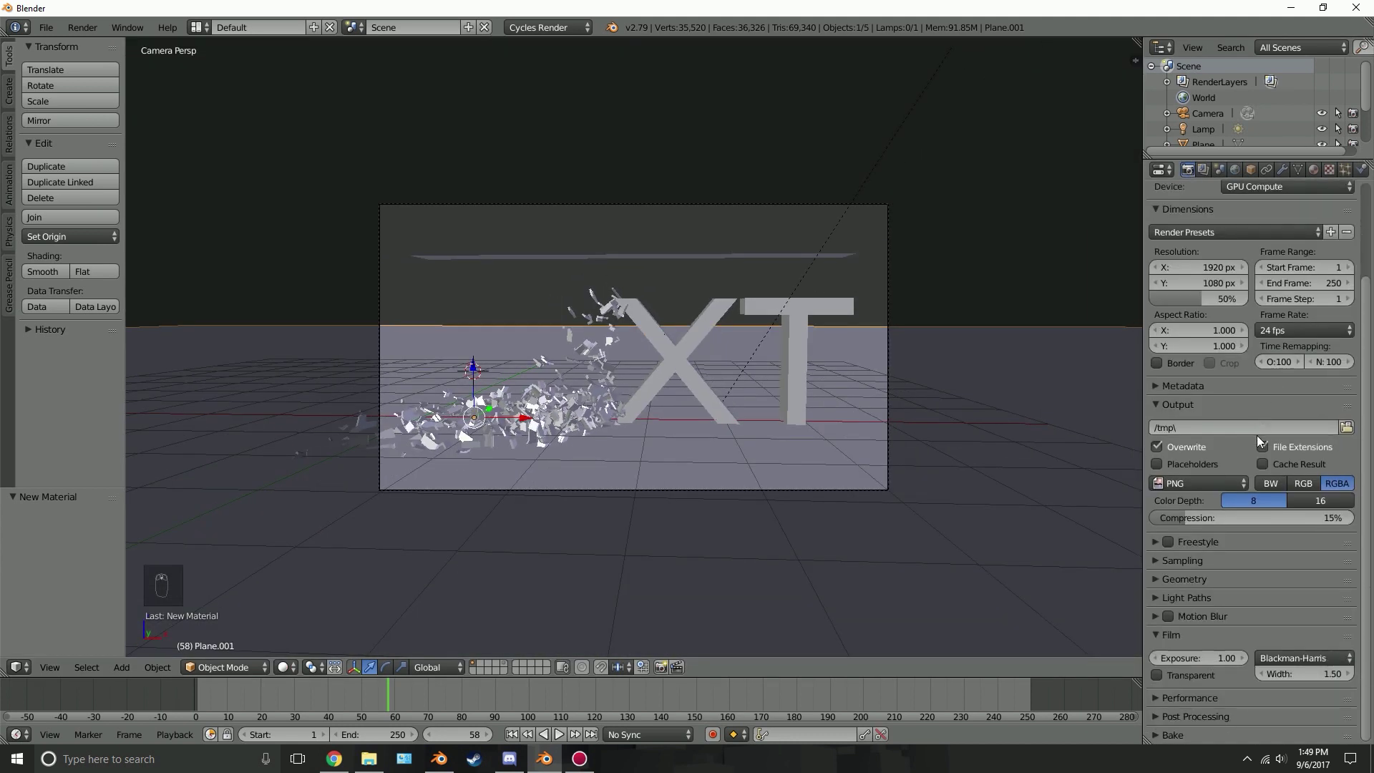
{"action": "left_click", "coordinate": [1177, 560]}
{"action": "left_click", "coordinate": [1294, 636]}
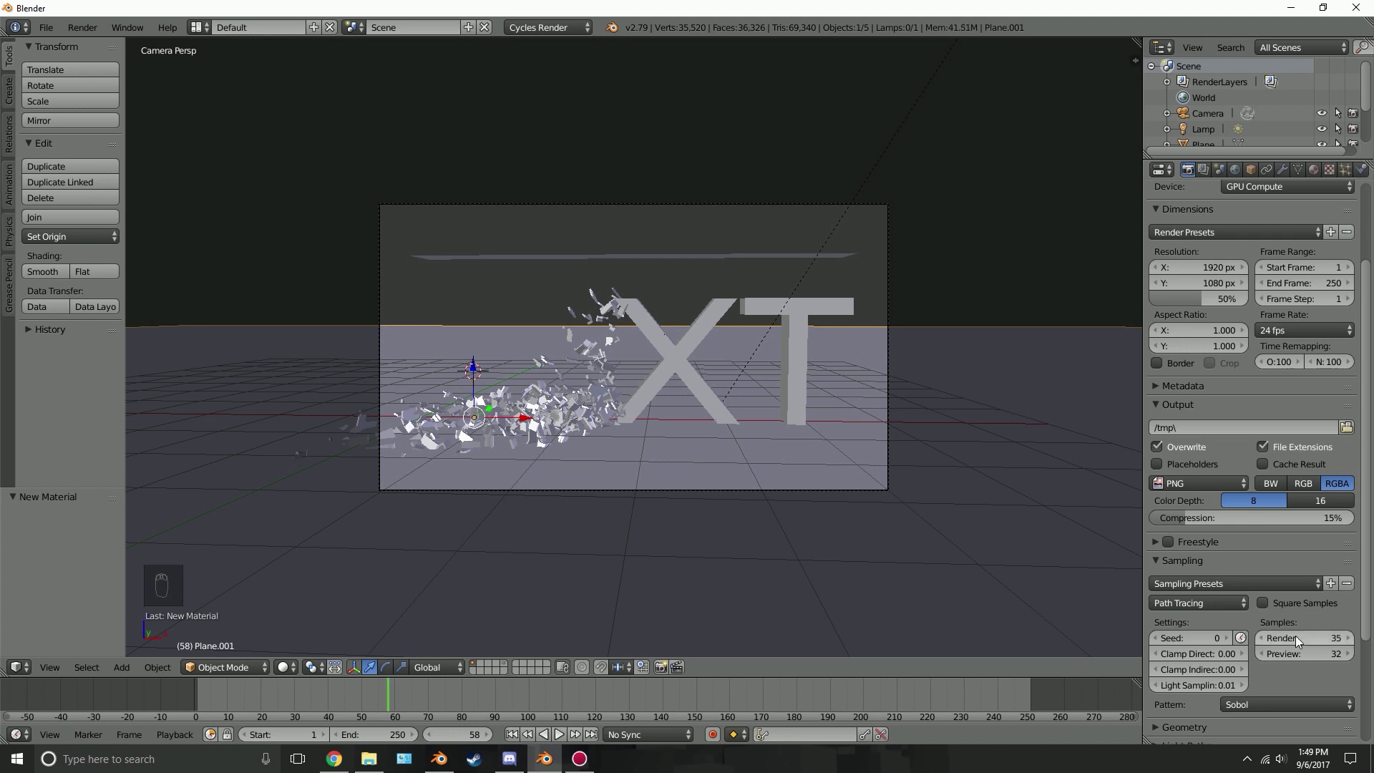
{"action": "key", "text": "Return"}
{"action": "left_click", "coordinate": [1188, 669]}
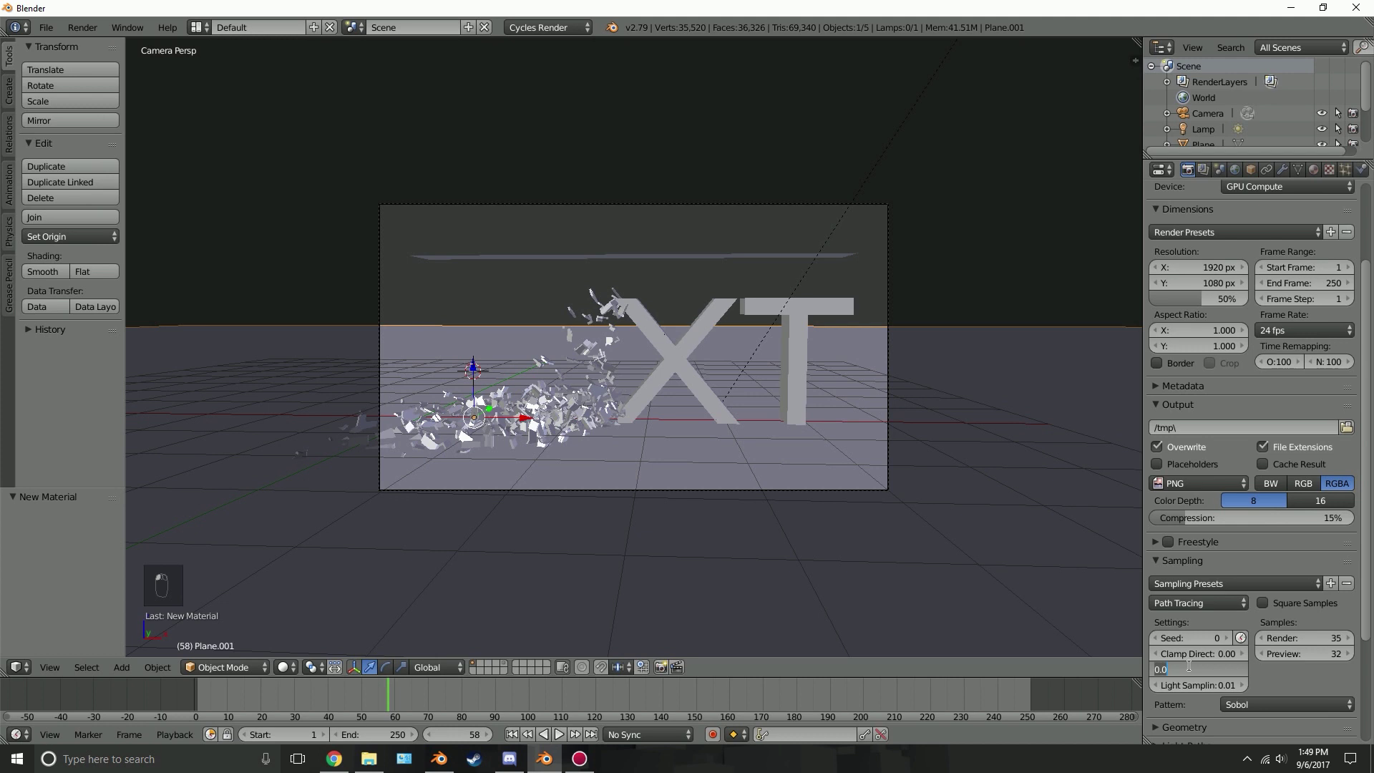
{"action": "type", "text": "1"}
{"action": "key", "text": "Return"}
{"action": "scroll", "coordinate": [705, 419], "scroll_direction": "up", "scroll_amount": 3}
{"action": "key", "text": "shift+z"}
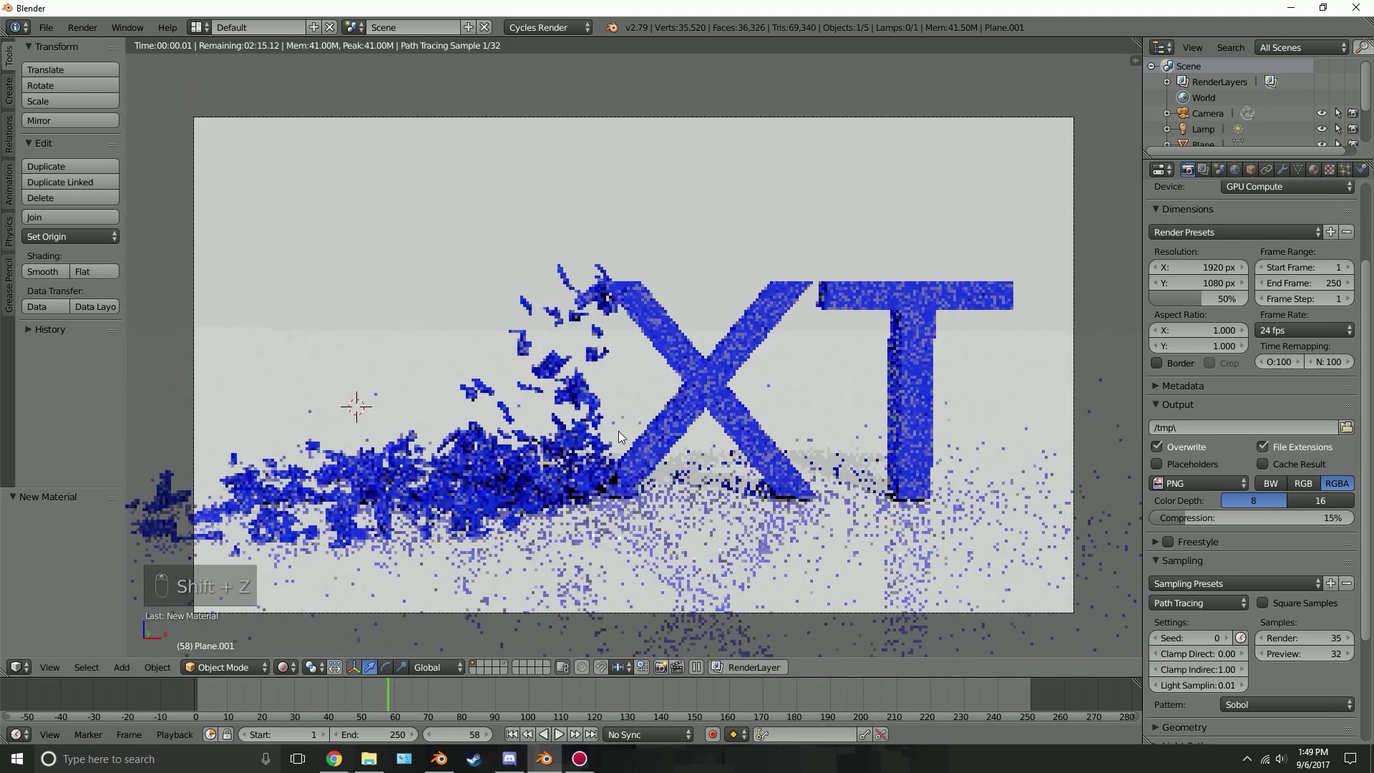
{"action": "scroll", "coordinate": [619, 431], "scroll_direction": "up", "scroll_amount": 2}
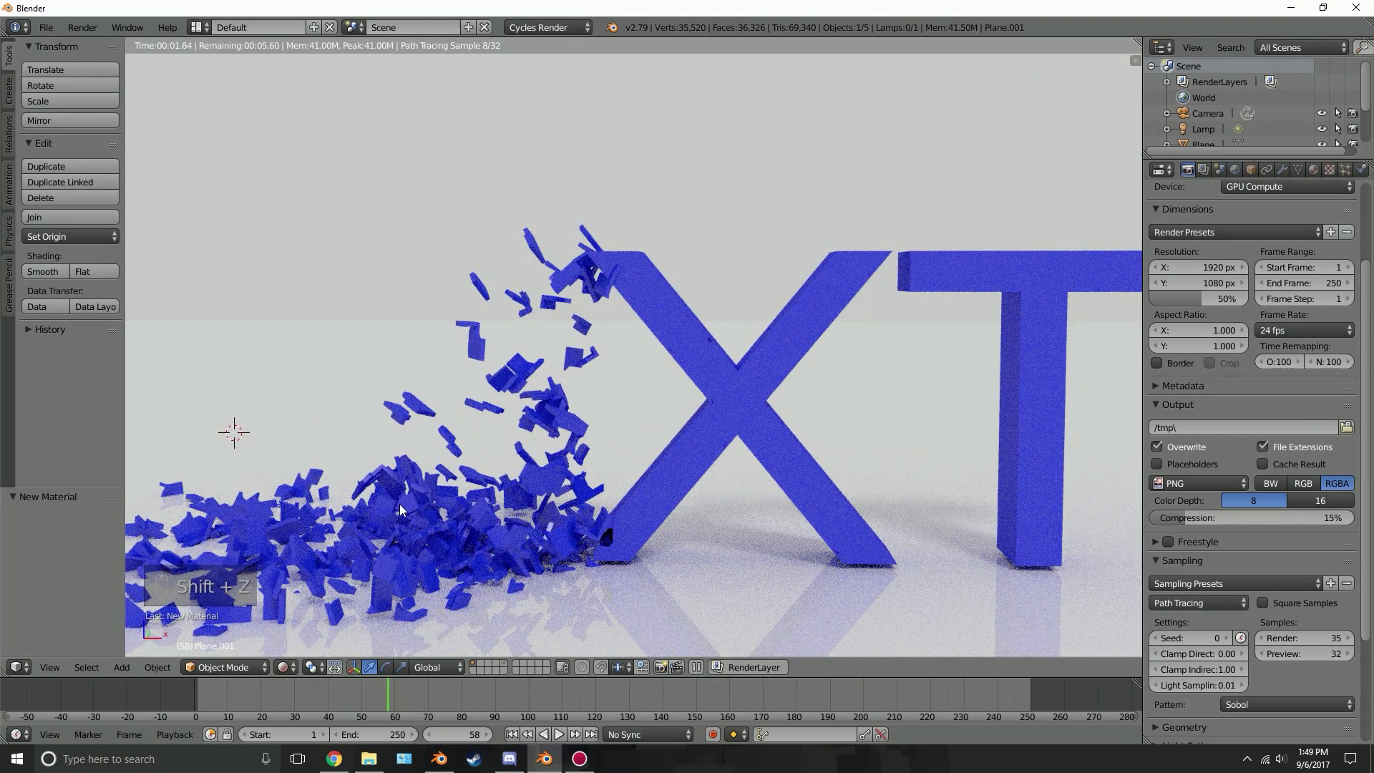
{"action": "left_click_drag", "start_coordinate": [400, 506], "coordinate": [496, 509]}
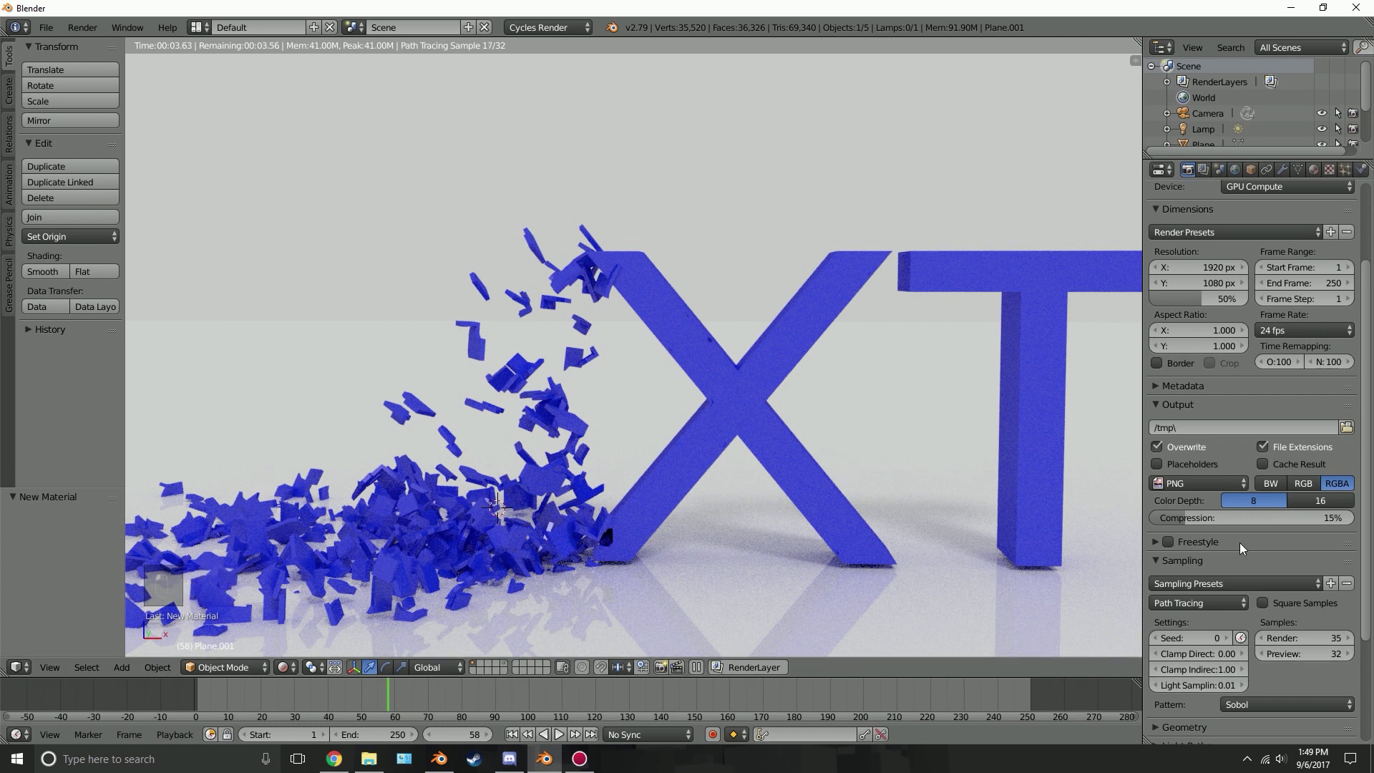
Turn off reflective and refractive caustics under Light Paths.
{"action": "left_click", "coordinate": [1195, 559]}
{"action": "left_click", "coordinate": [1189, 594]}
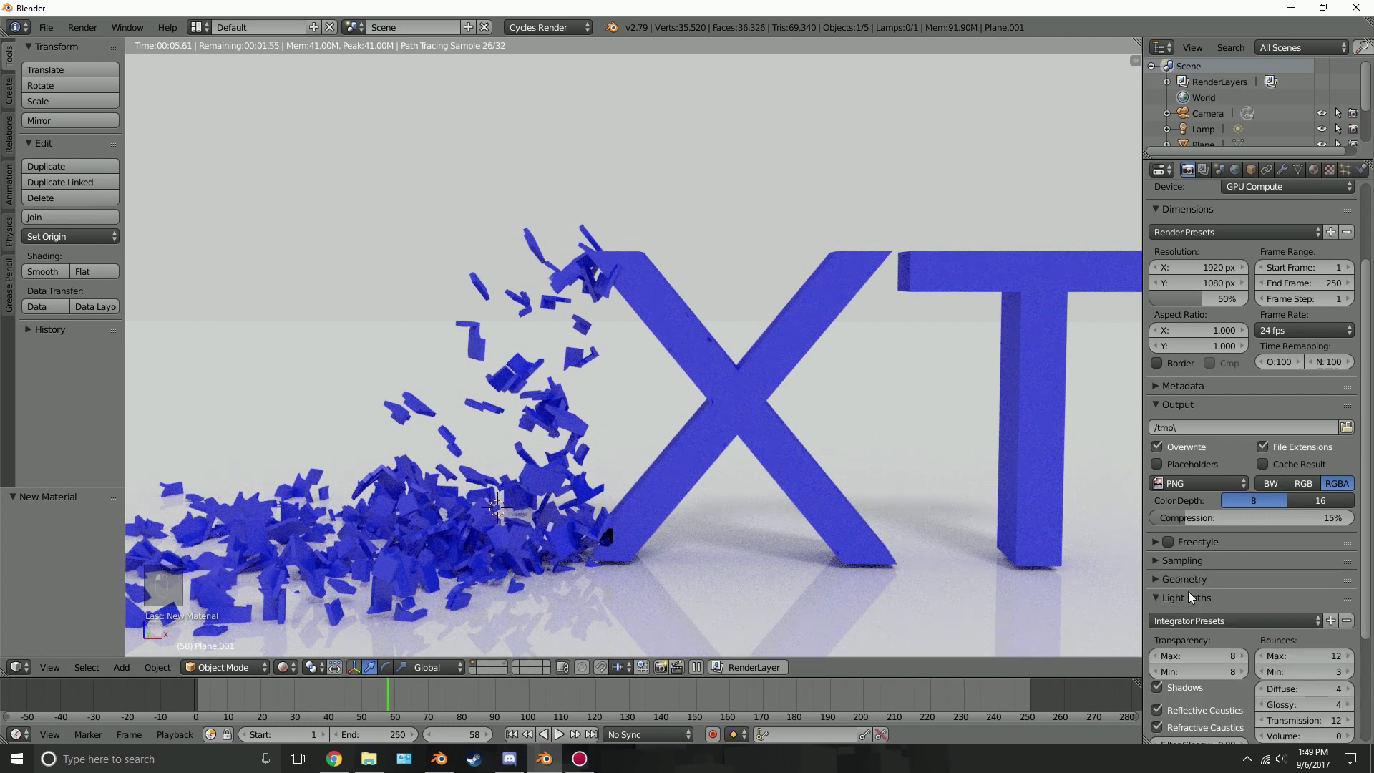
{"action": "scroll", "coordinate": [1198, 643], "scroll_direction": "down", "scroll_amount": 2}
{"action": "left_click", "coordinate": [1181, 652]}
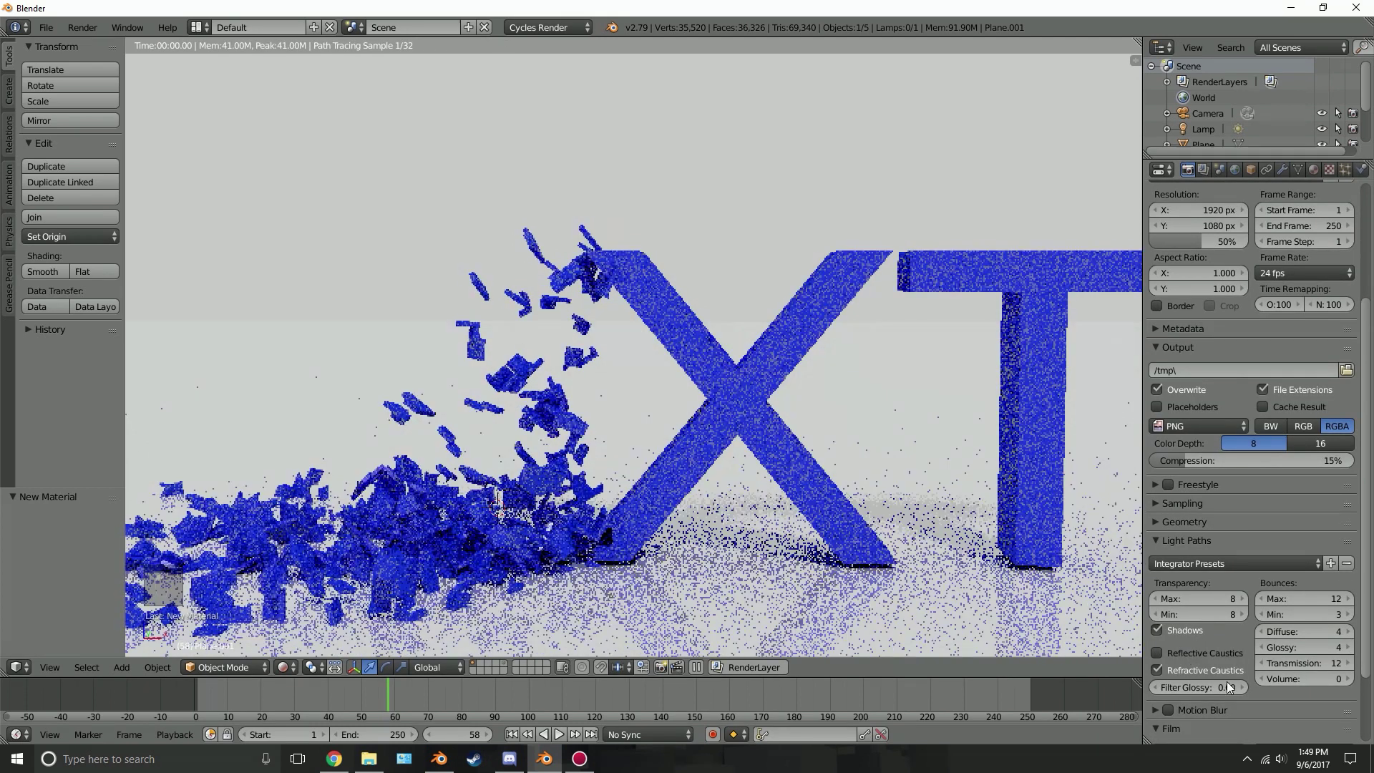
{"action": "left_click", "coordinate": [1182, 666]}
{"action": "left_click", "coordinate": [1203, 171]}
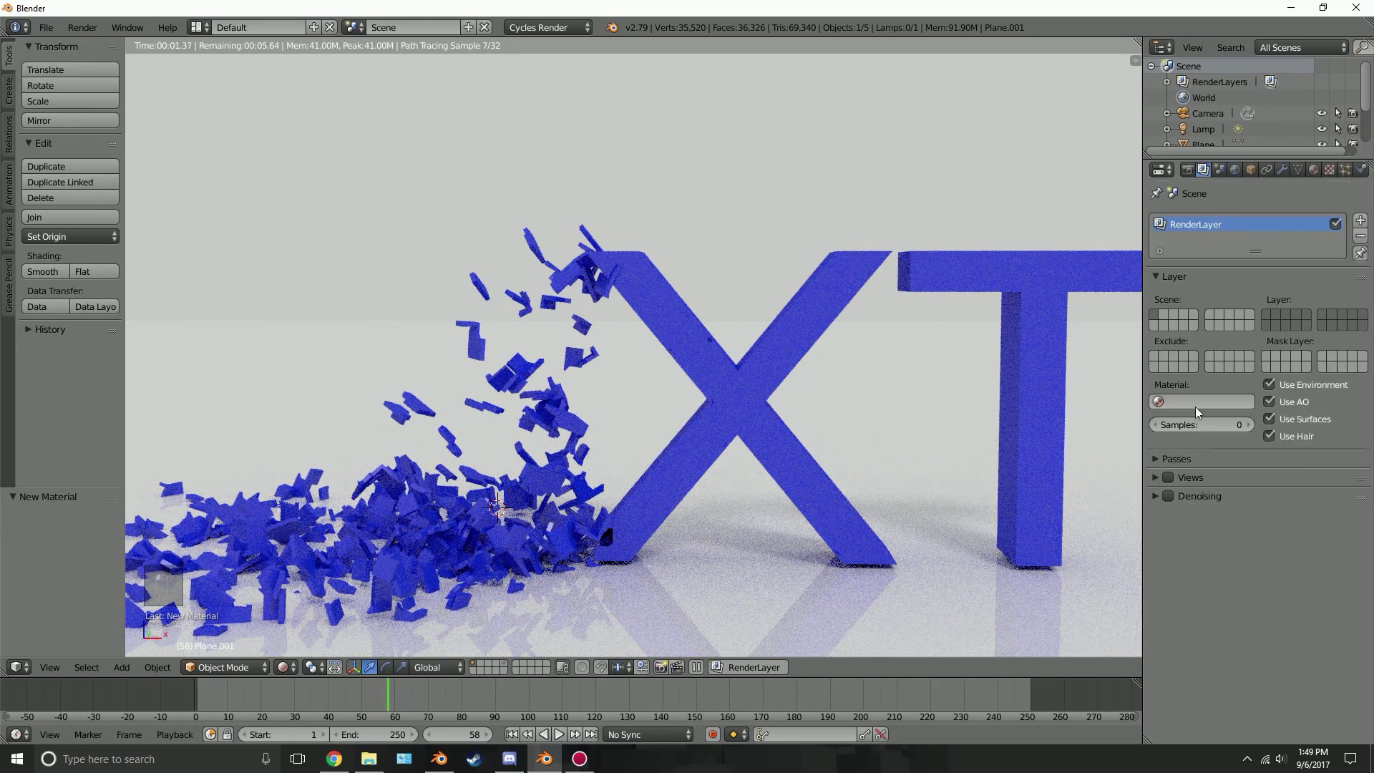
{"action": "left_click", "coordinate": [1189, 169]}
{"action": "key", "text": "z"}
{"action": "key", "text": "z"}
{"action": "key", "text": "z"}
{"action": "scroll", "coordinate": [747, 314], "scroll_direction": "up", "scroll_amount": 1}
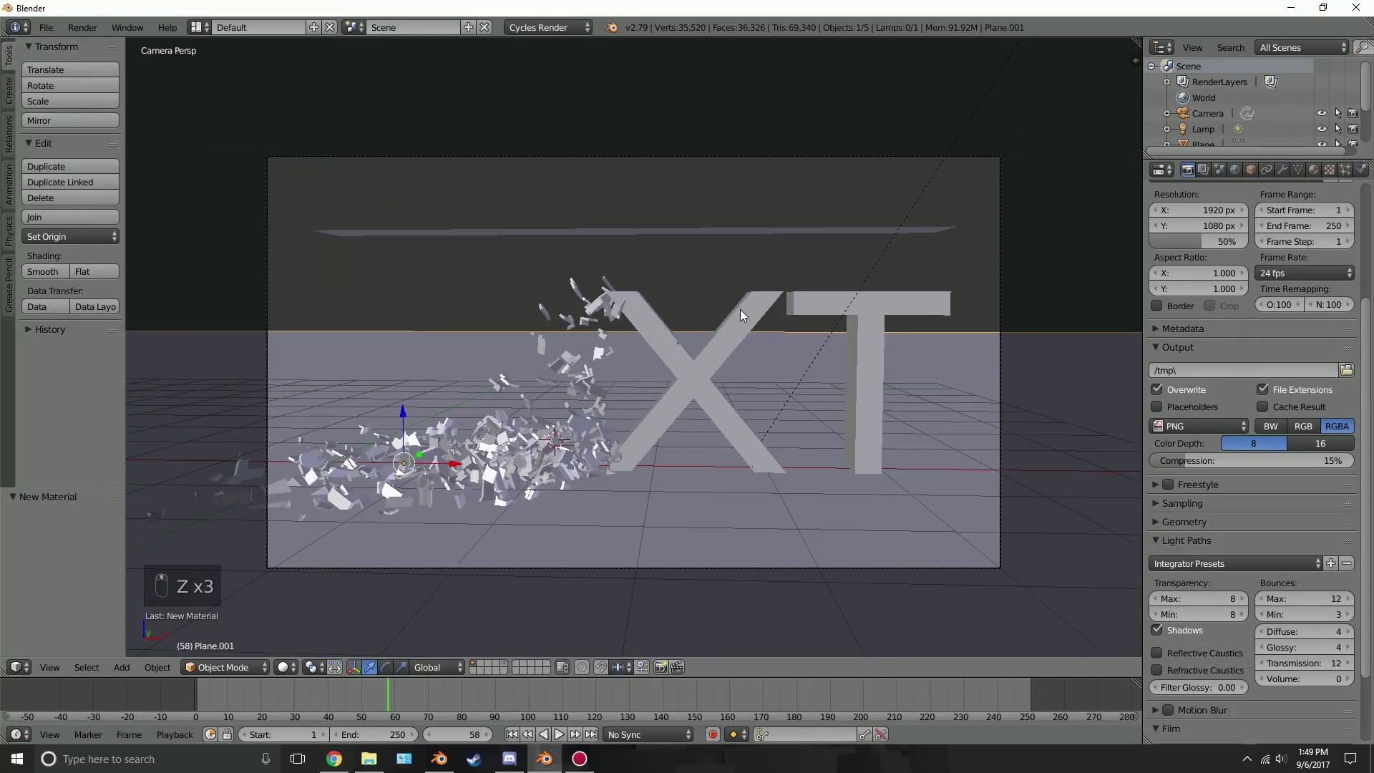
{"action": "scroll", "coordinate": [740, 311], "scroll_direction": "up", "scroll_amount": 1}
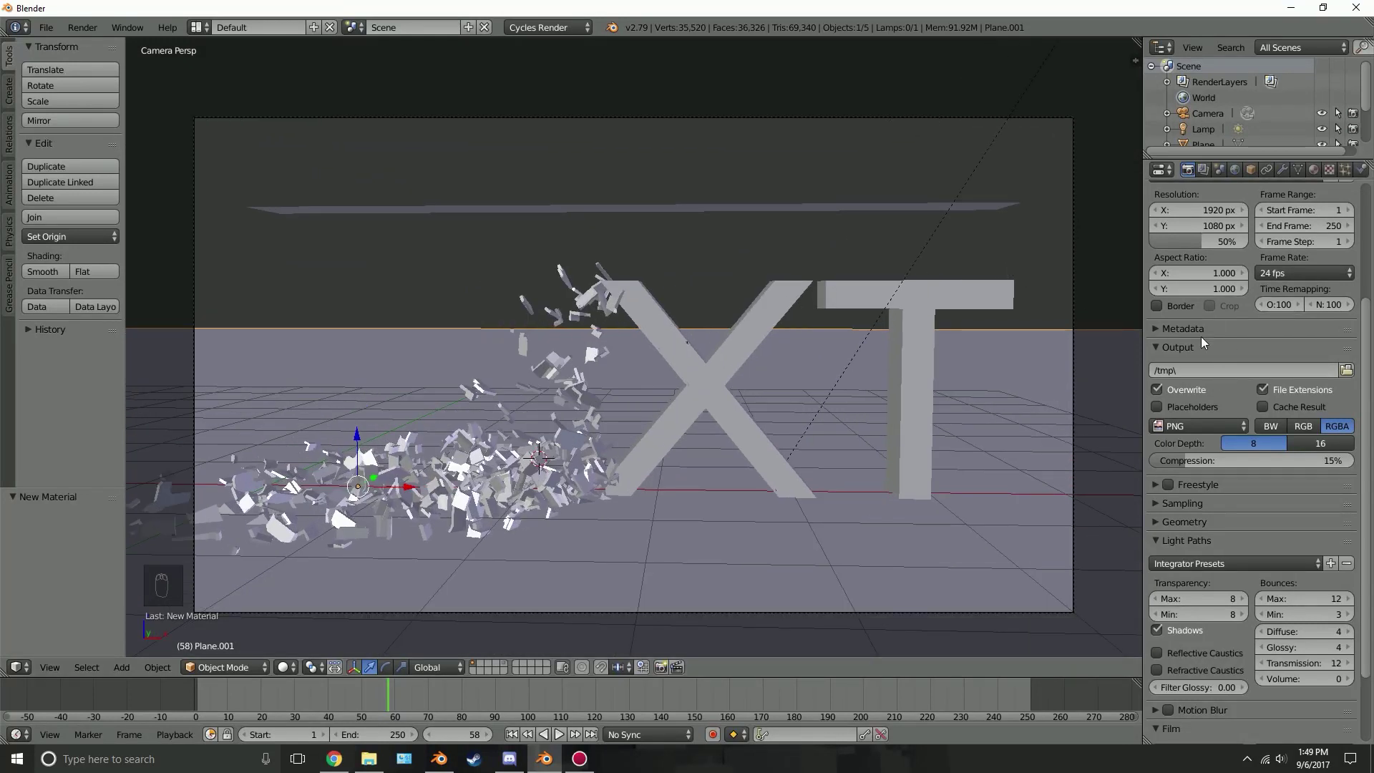
Choose Desktop > pics as the render output folder.
{"action": "left_click", "coordinate": [1344, 371]}
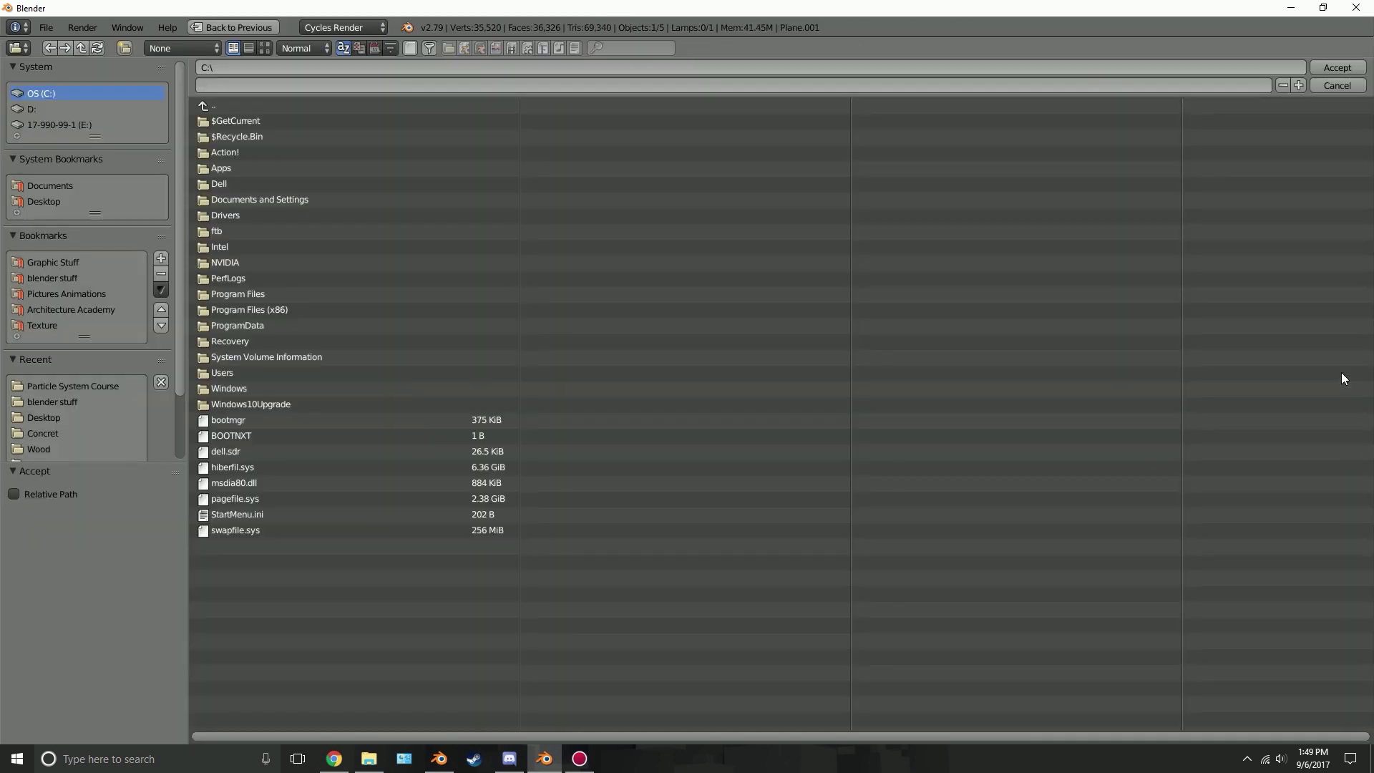
{"action": "left_click", "coordinate": [40, 199]}
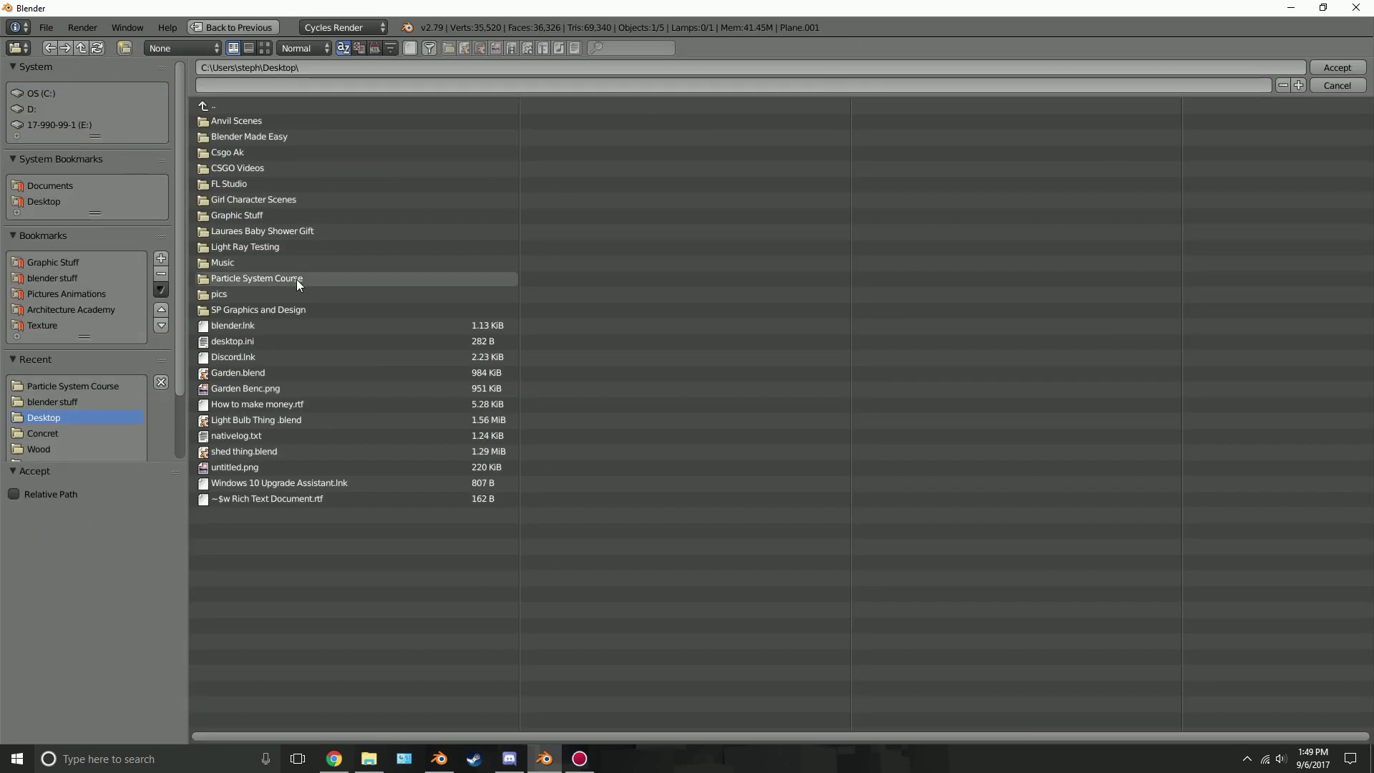
{"action": "left_click", "coordinate": [296, 294]}
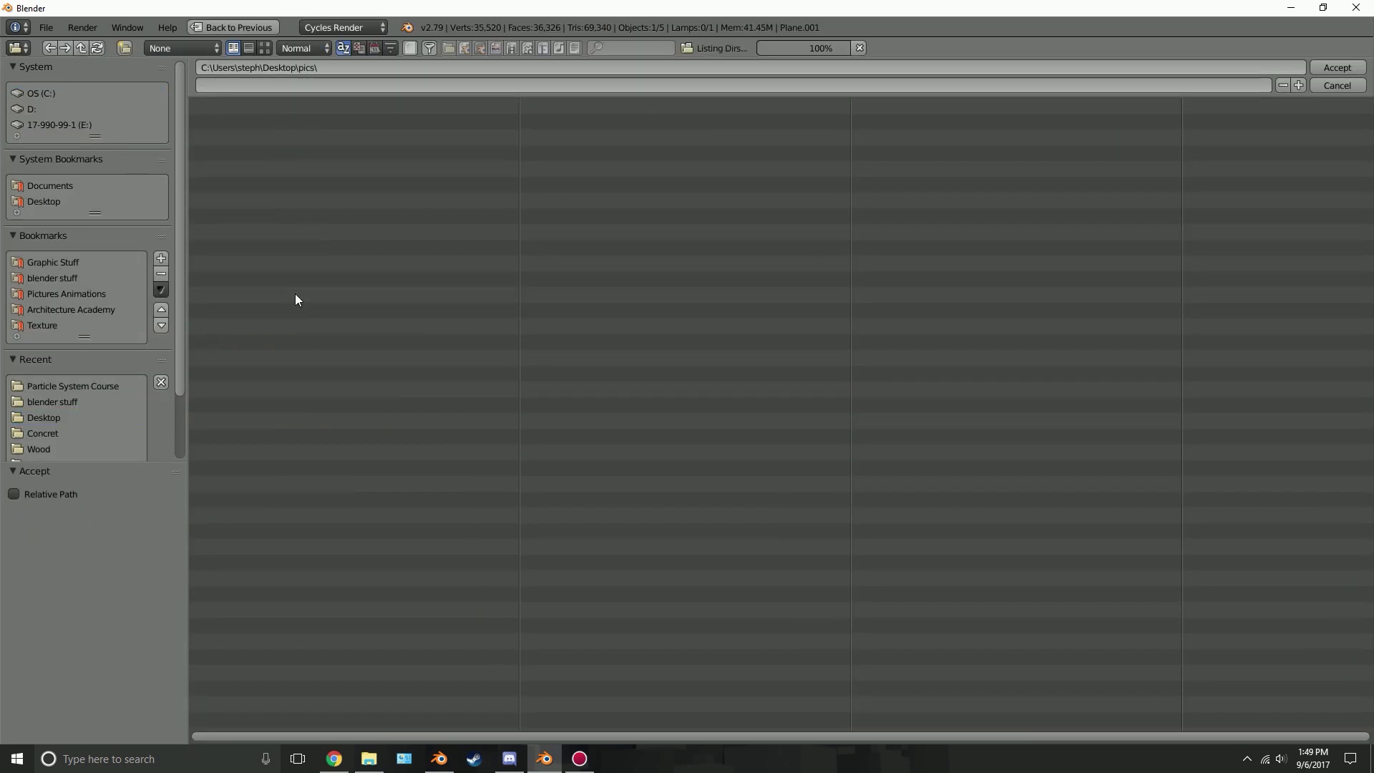
{"action": "left_click", "coordinate": [1331, 65]}
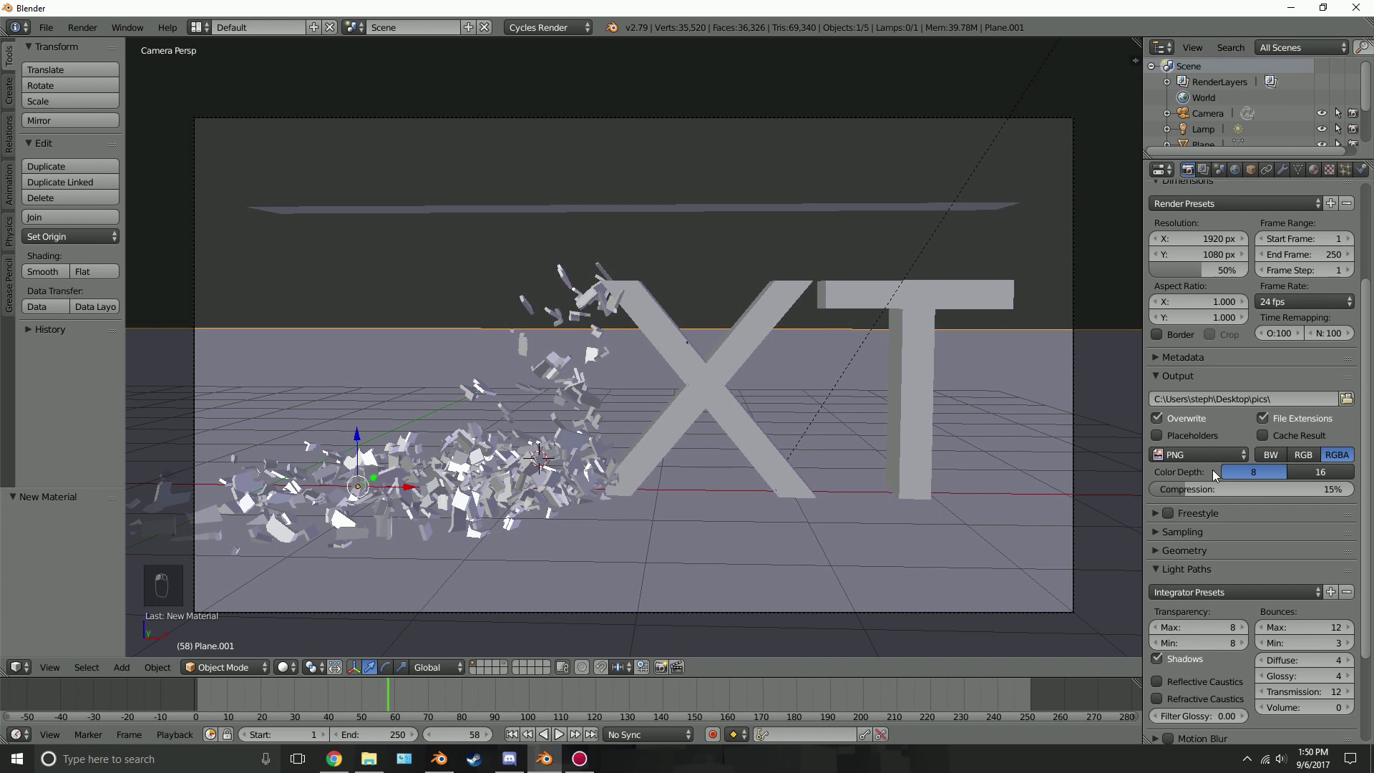
Set the render resolution to 1280 x 720 at 100%.
{"action": "left_click", "coordinate": [1192, 238]}
{"action": "type", "text": "1280"}
{"action": "key", "text": "Tab"}
{"action": "type", "text": "7"}
{"action": "key", "text": "Tab"}
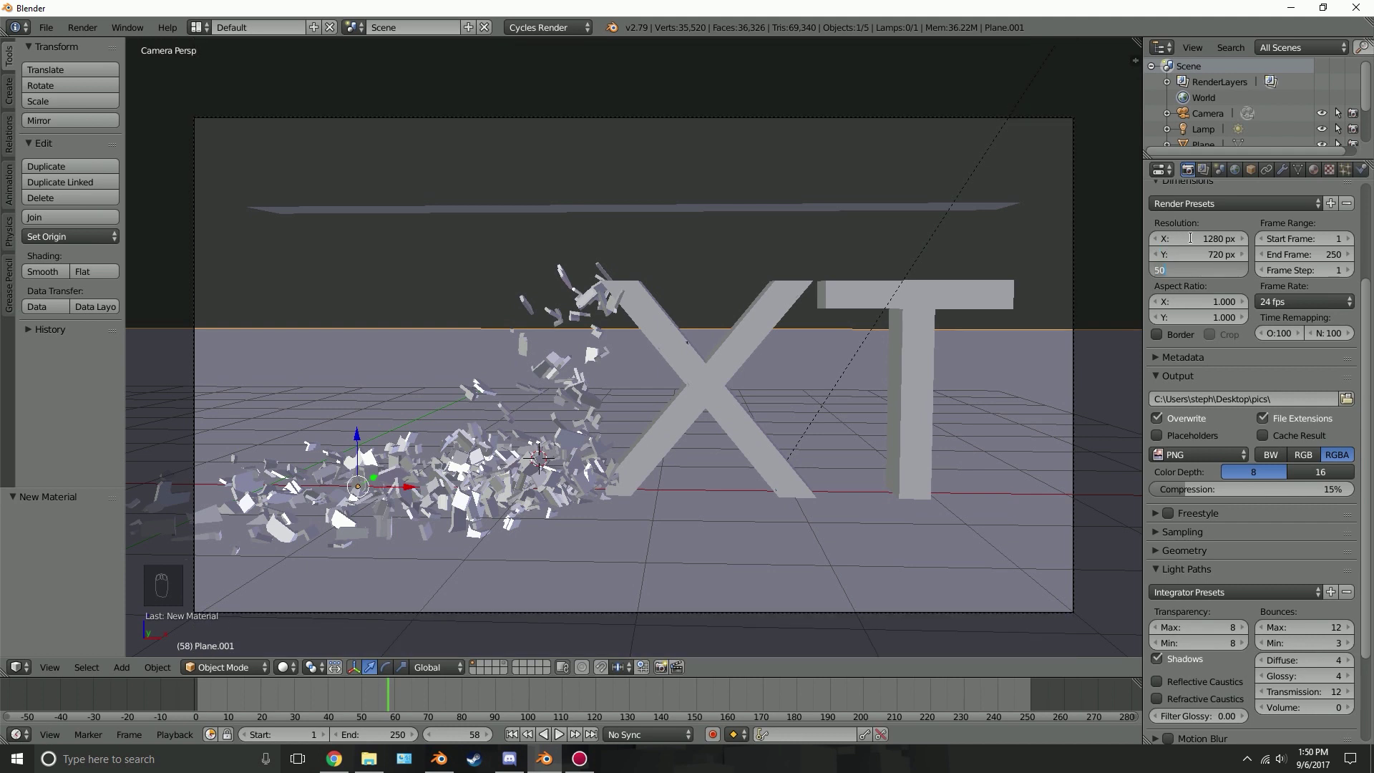
{"action": "type", "text": "0"}
{"action": "key", "text": "Return"}
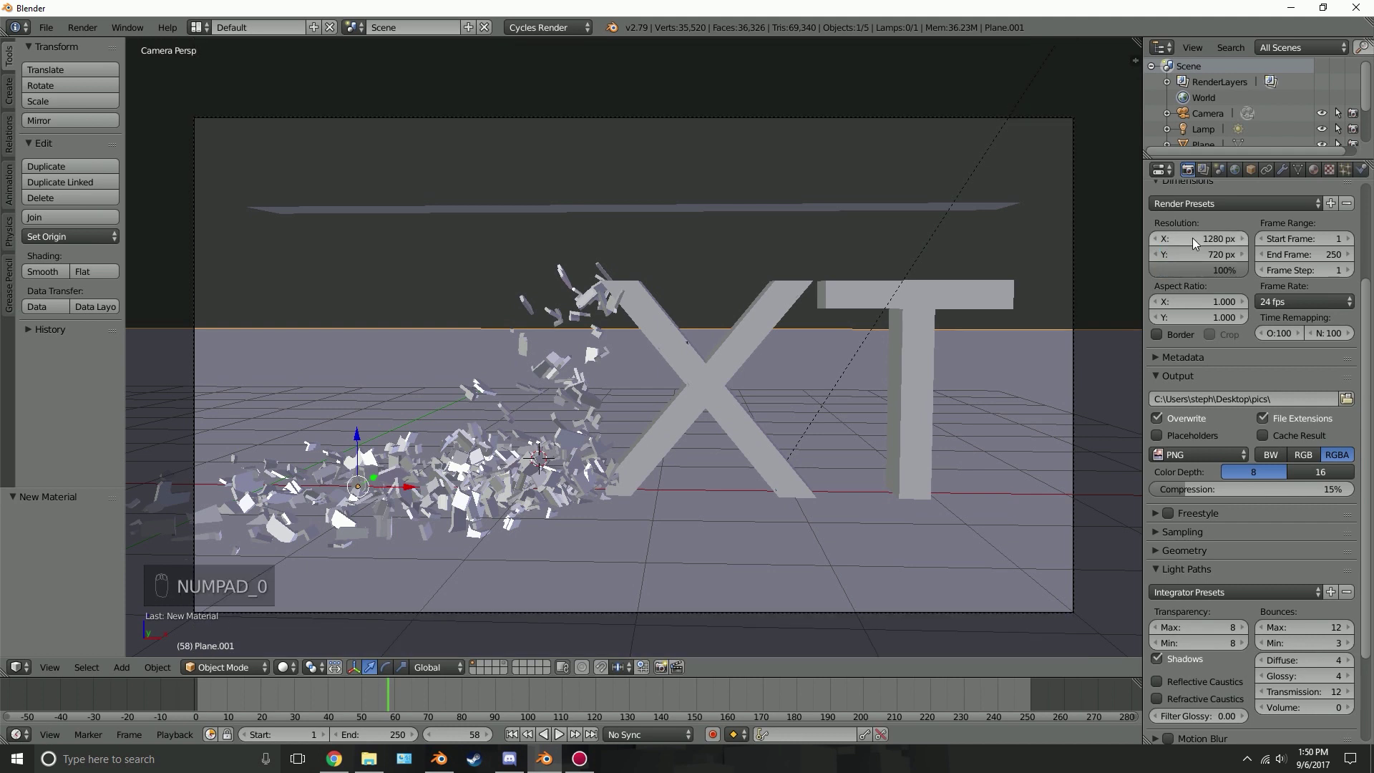
{"action": "scroll", "coordinate": [1219, 440], "scroll_direction": "down", "scroll_amount": 3}
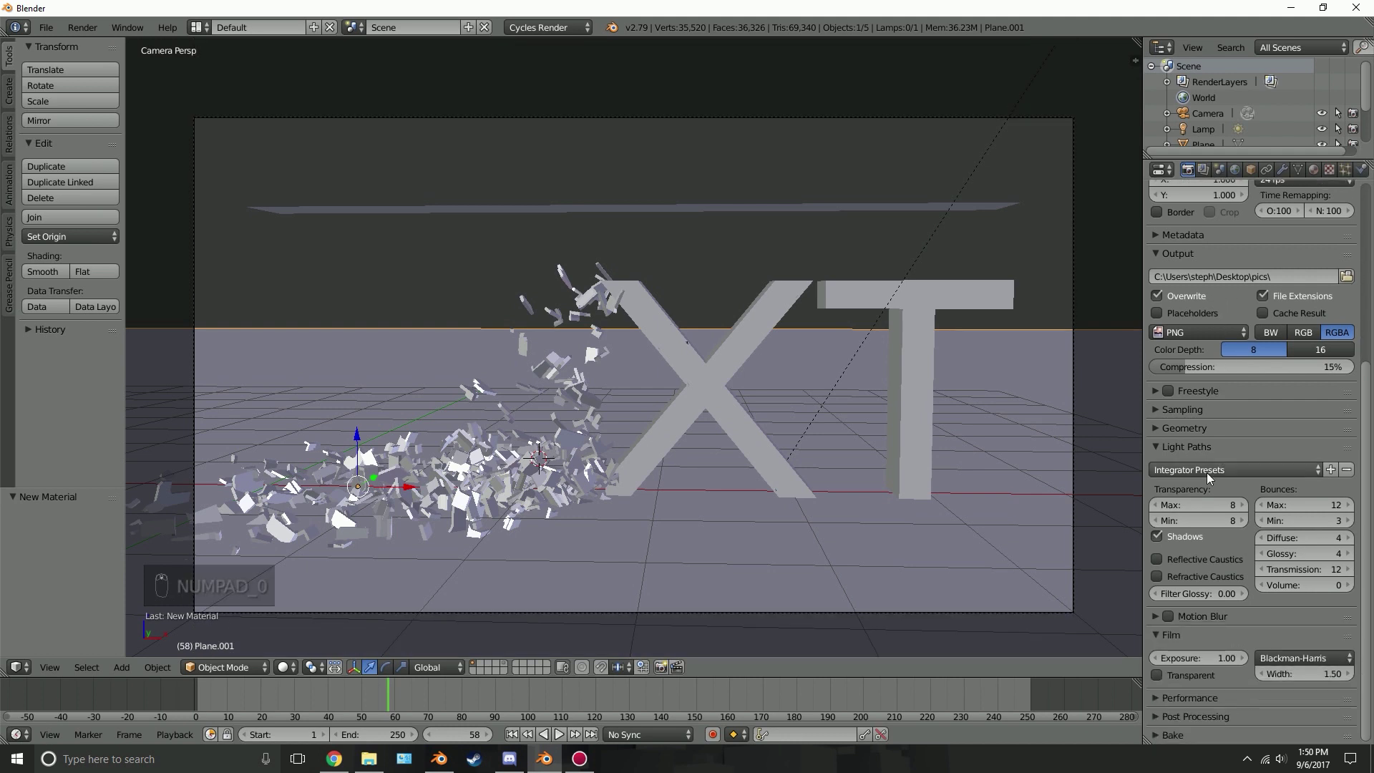
{"action": "scroll", "coordinate": [1226, 478], "scroll_direction": "up", "scroll_amount": 4}
Stop playback, set the End frame to 125, and rewind to frame 1.
{"action": "key", "text": "alt+a"}
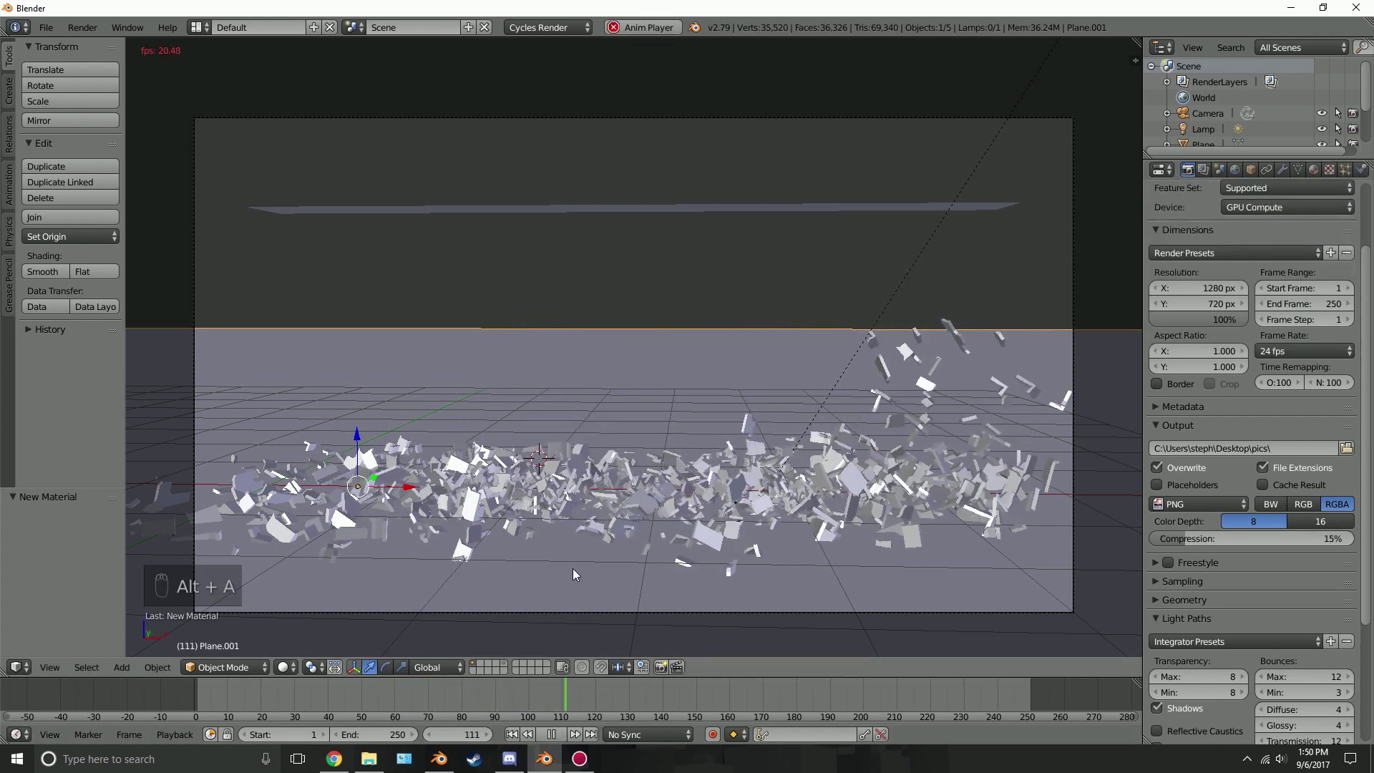
{"action": "key", "text": "alt+a"}
{"action": "left_click", "coordinate": [377, 737]}
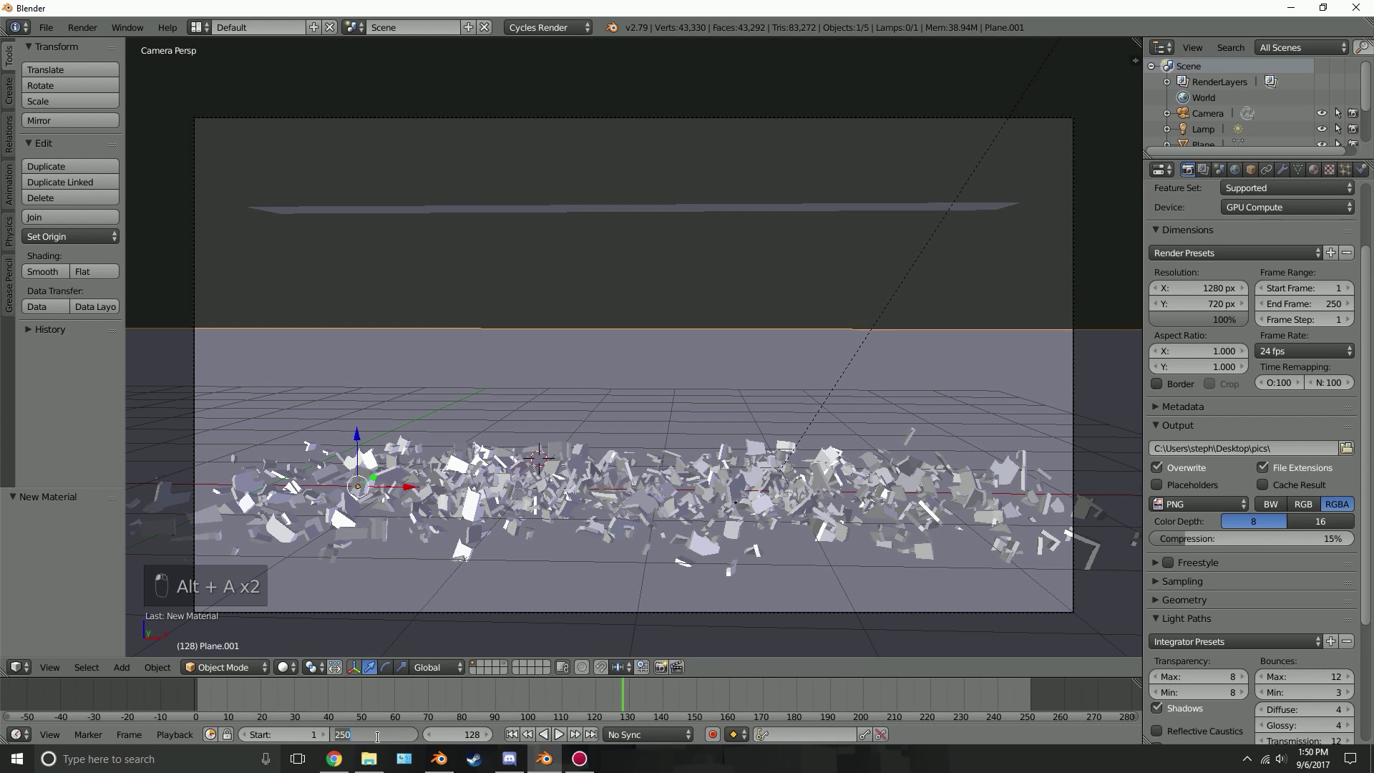
{"action": "type", "text": "1"}
{"action": "key", "text": "Return"}
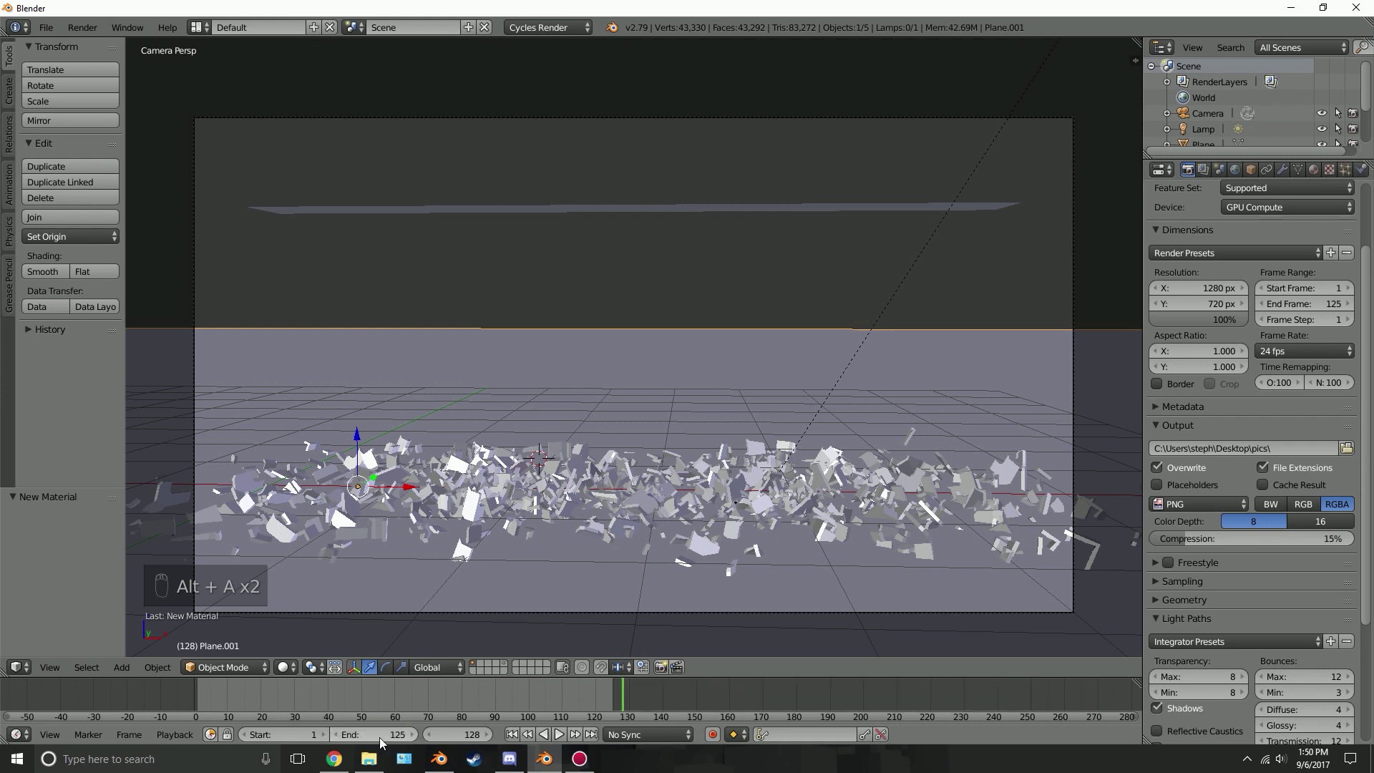
{"action": "left_click", "coordinate": [516, 734]}
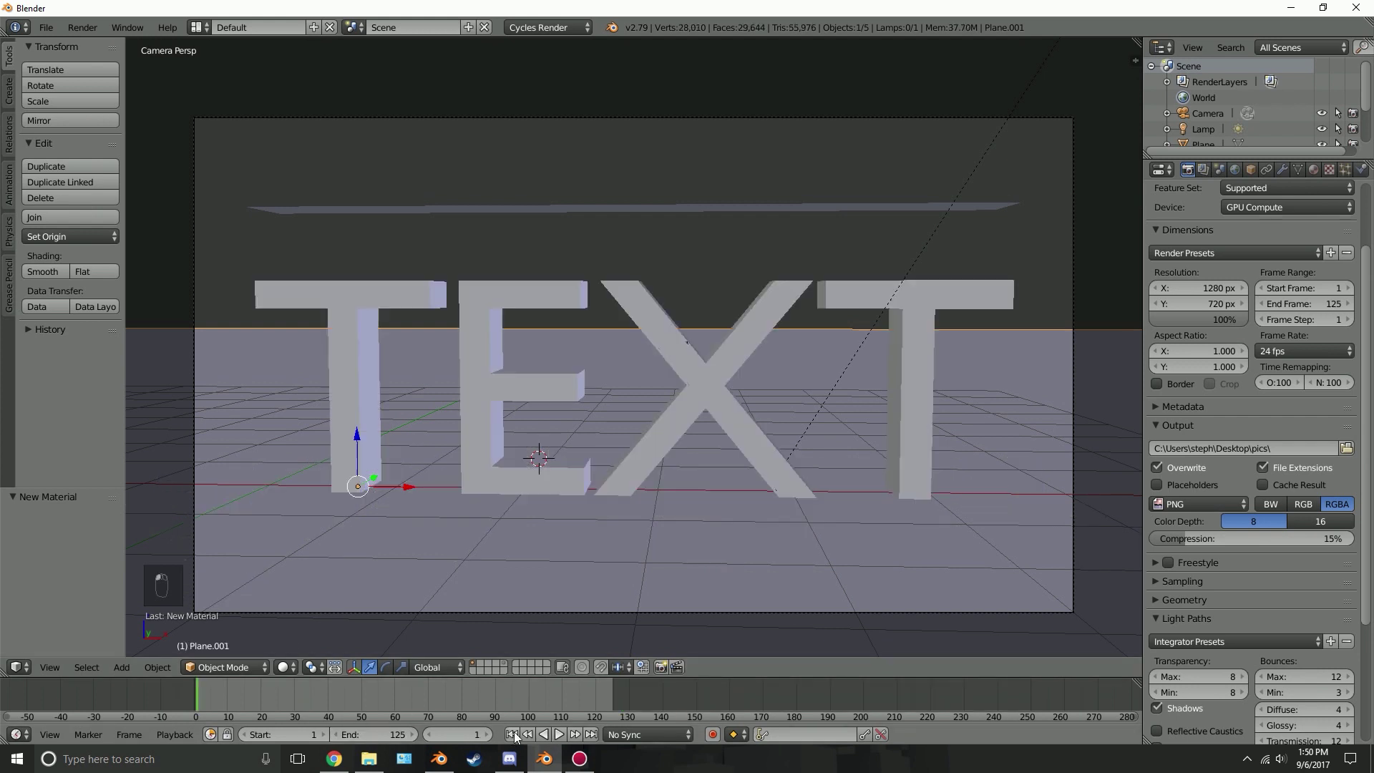
{"action": "key", "text": "Home"}
{"action": "scroll", "coordinate": [623, 687], "scroll_direction": "up", "scroll_amount": 2}
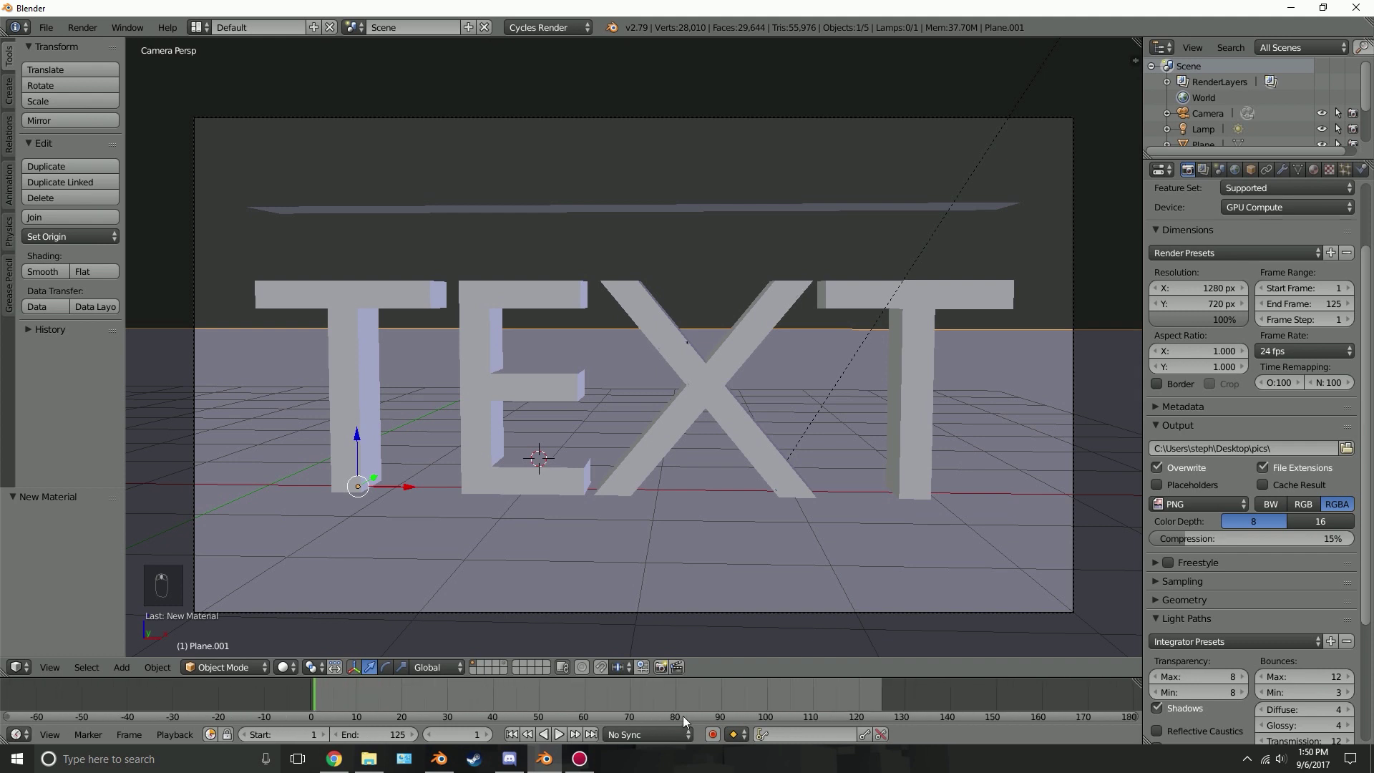
{"action": "scroll", "coordinate": [667, 691], "scroll_direction": "up", "scroll_amount": 2}
{"action": "scroll", "coordinate": [1225, 505], "scroll_direction": "up", "scroll_amount": 2}
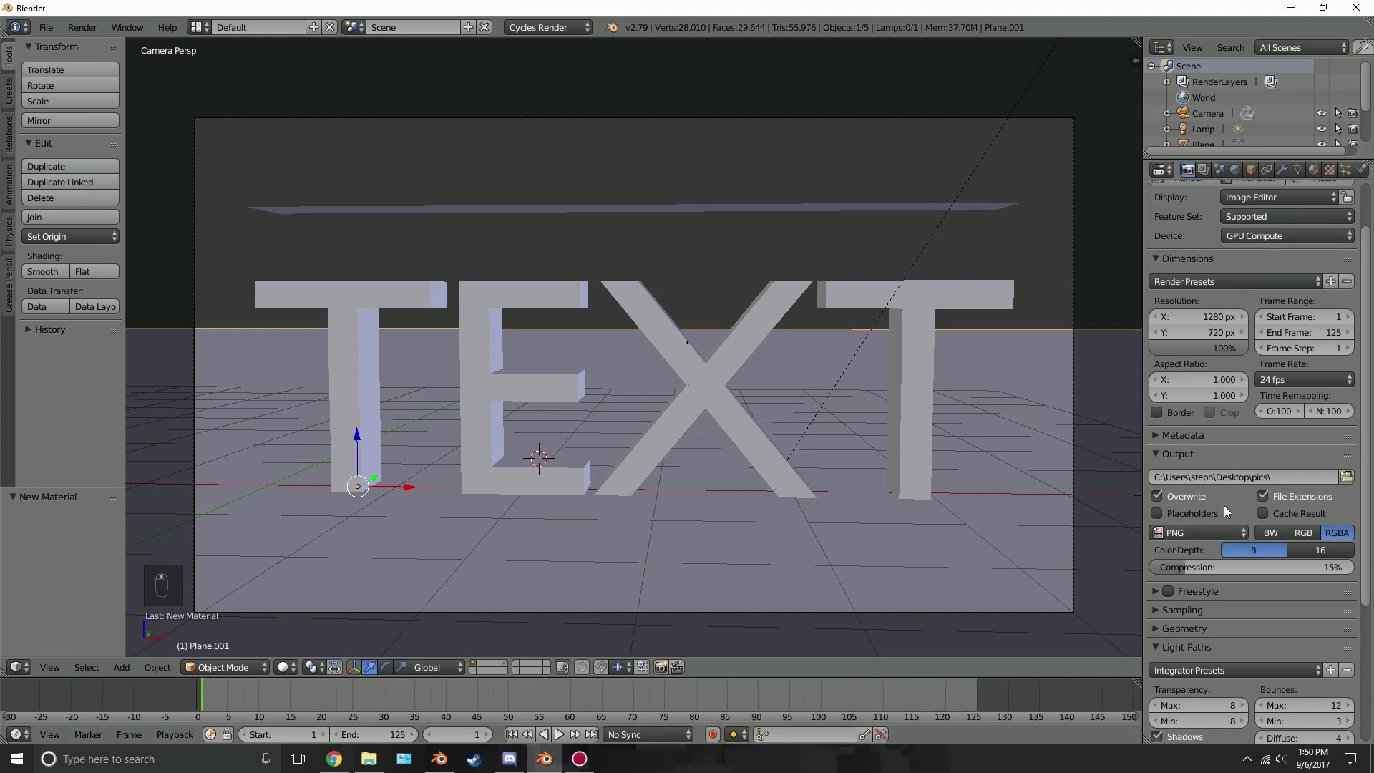
{"action": "scroll", "coordinate": [1223, 505], "scroll_direction": "up", "scroll_amount": 2}
Save 'Explosion Effect.blend' on the Desktop and render the full animation to frames.
{"action": "key", "text": "ctrl+s"}
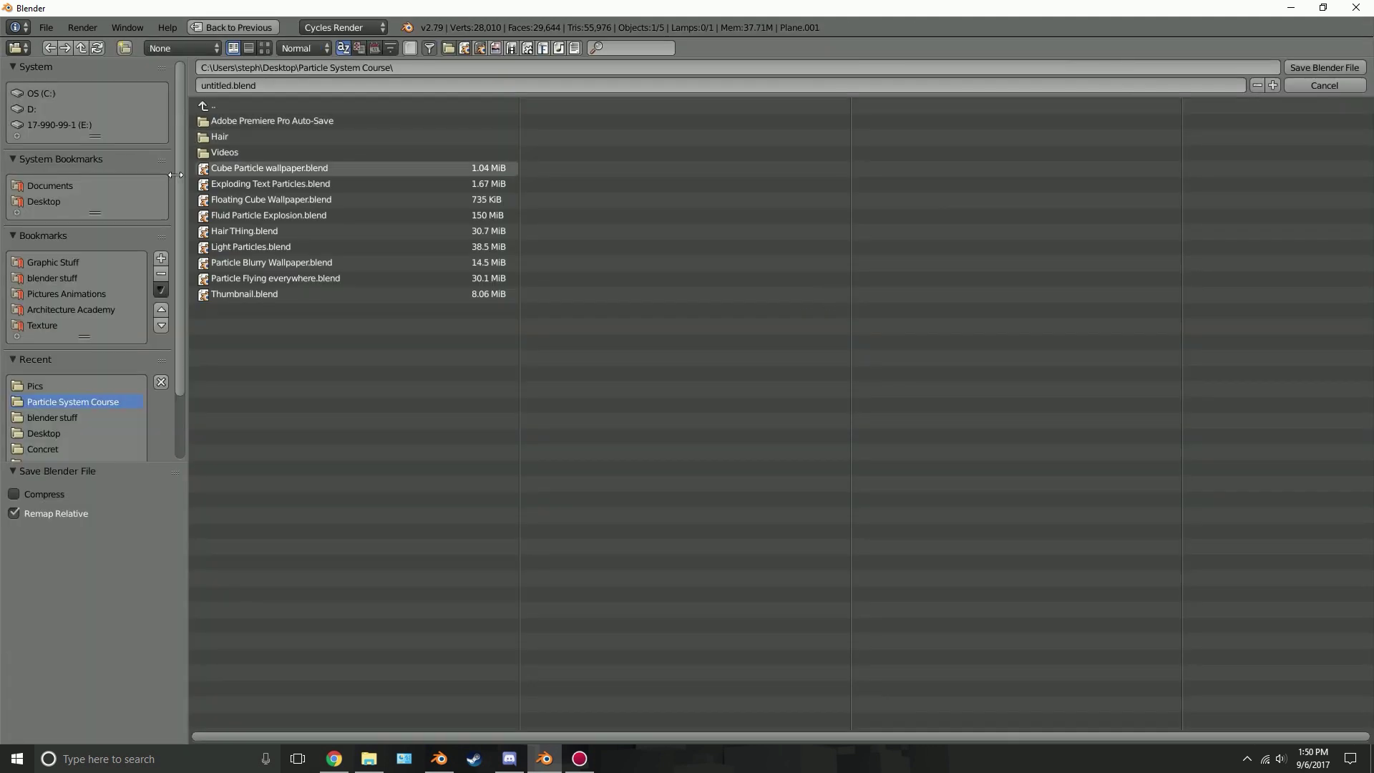
{"action": "left_click", "coordinate": [43, 202]}
{"action": "left_click", "coordinate": [287, 87]}
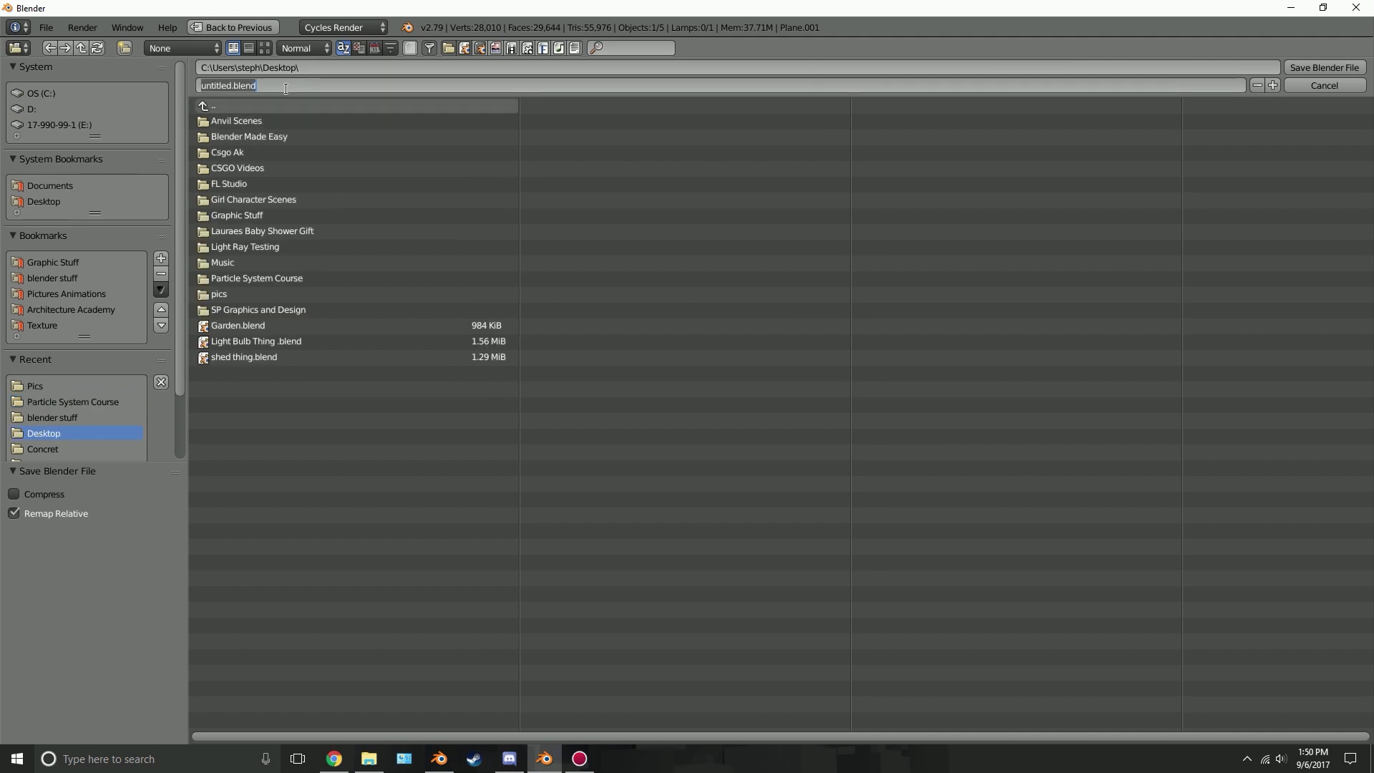
{"action": "type", "text": "E"}
{"action": "key", "text": "Return"}
{"action": "key", "text": "Return"}
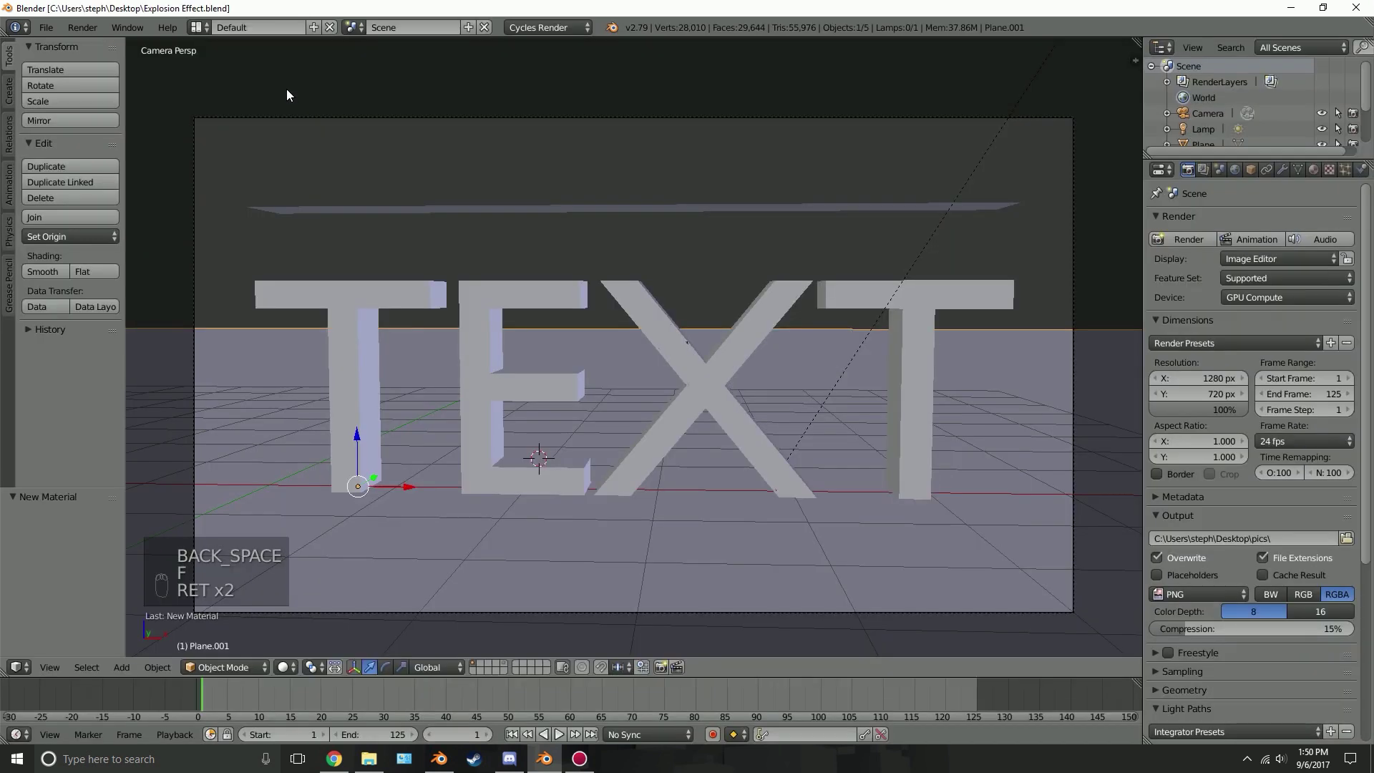
{"action": "left_click", "coordinate": [1255, 238]}
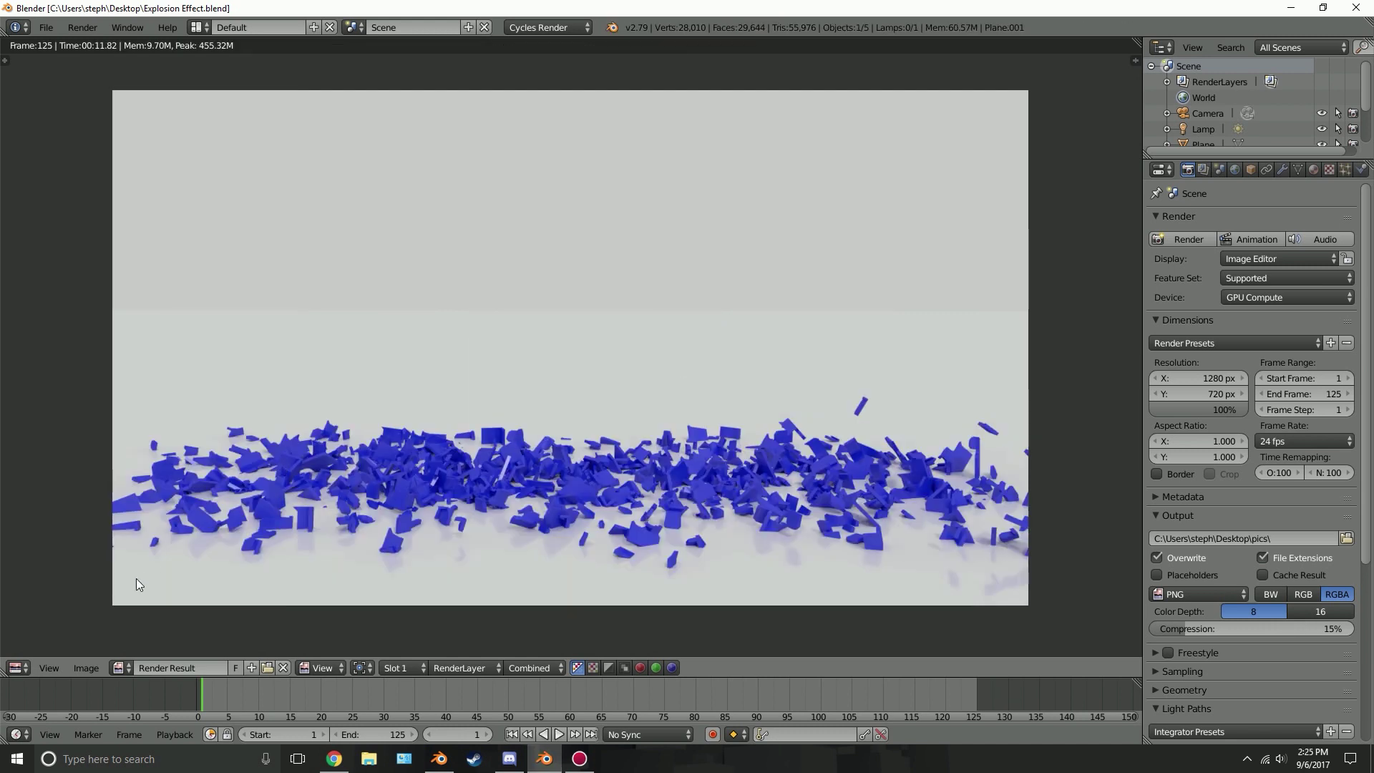
Switch the area to the Video Sequencer and add all 125 PNG frames from the pics folder as an image strip.
{"action": "left_click", "coordinate": [17, 668]}
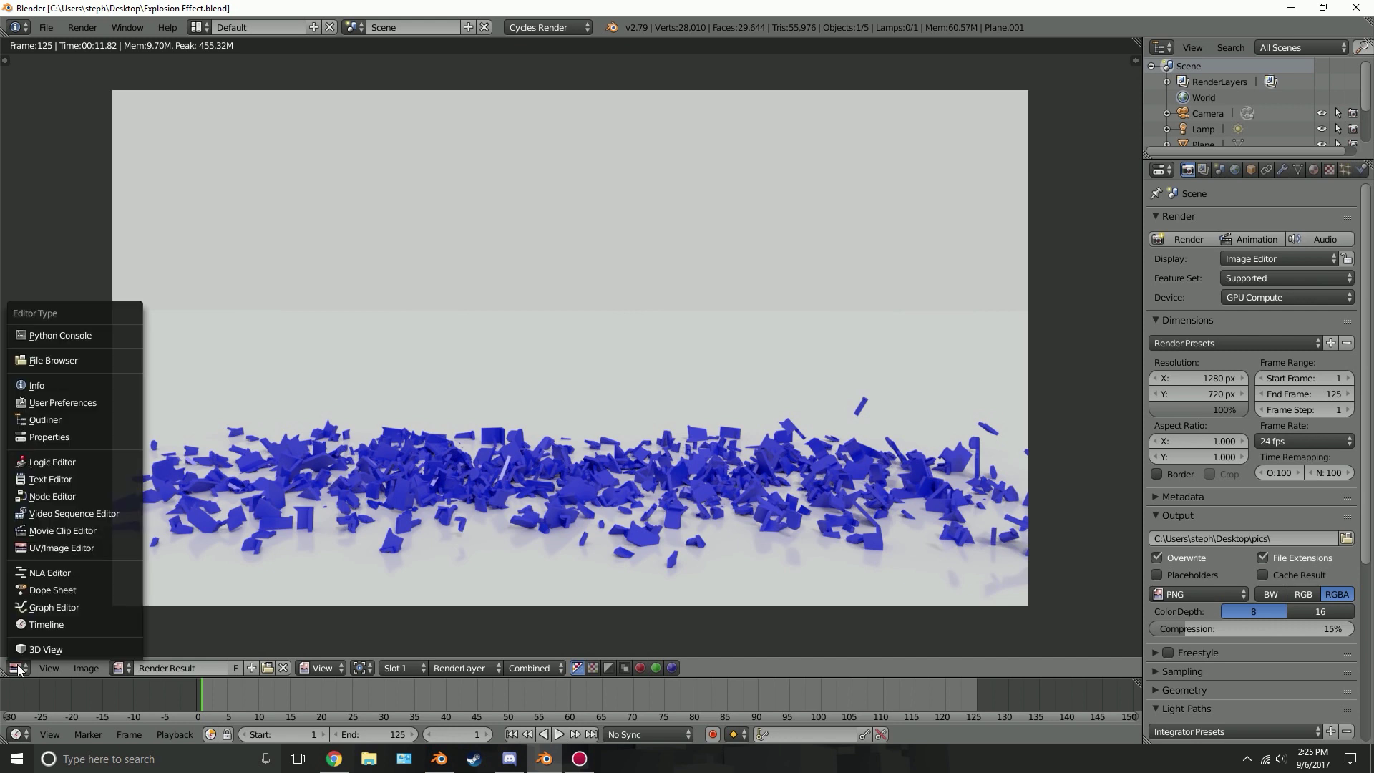
{"action": "left_click", "coordinate": [75, 515]}
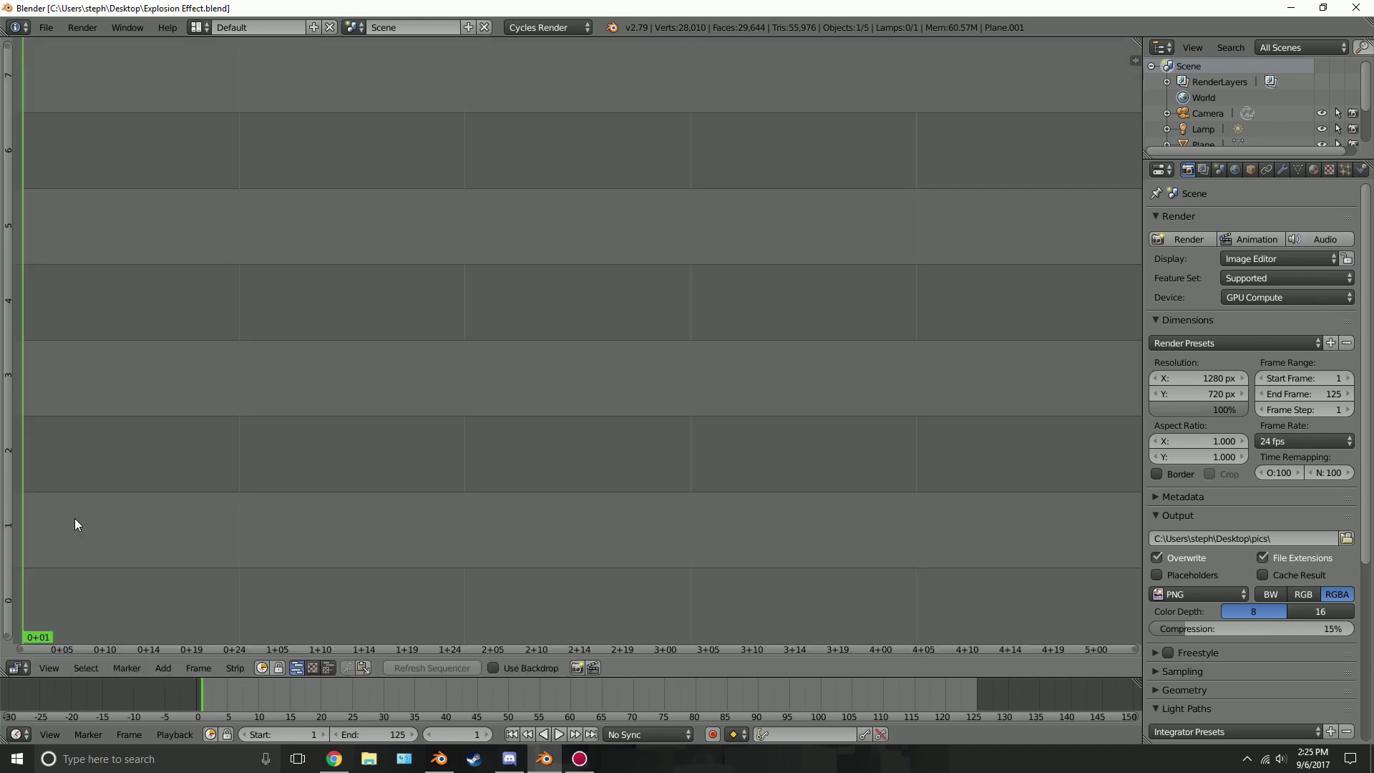
{"action": "left_click", "coordinate": [168, 667]}
{"action": "left_click", "coordinate": [189, 598]}
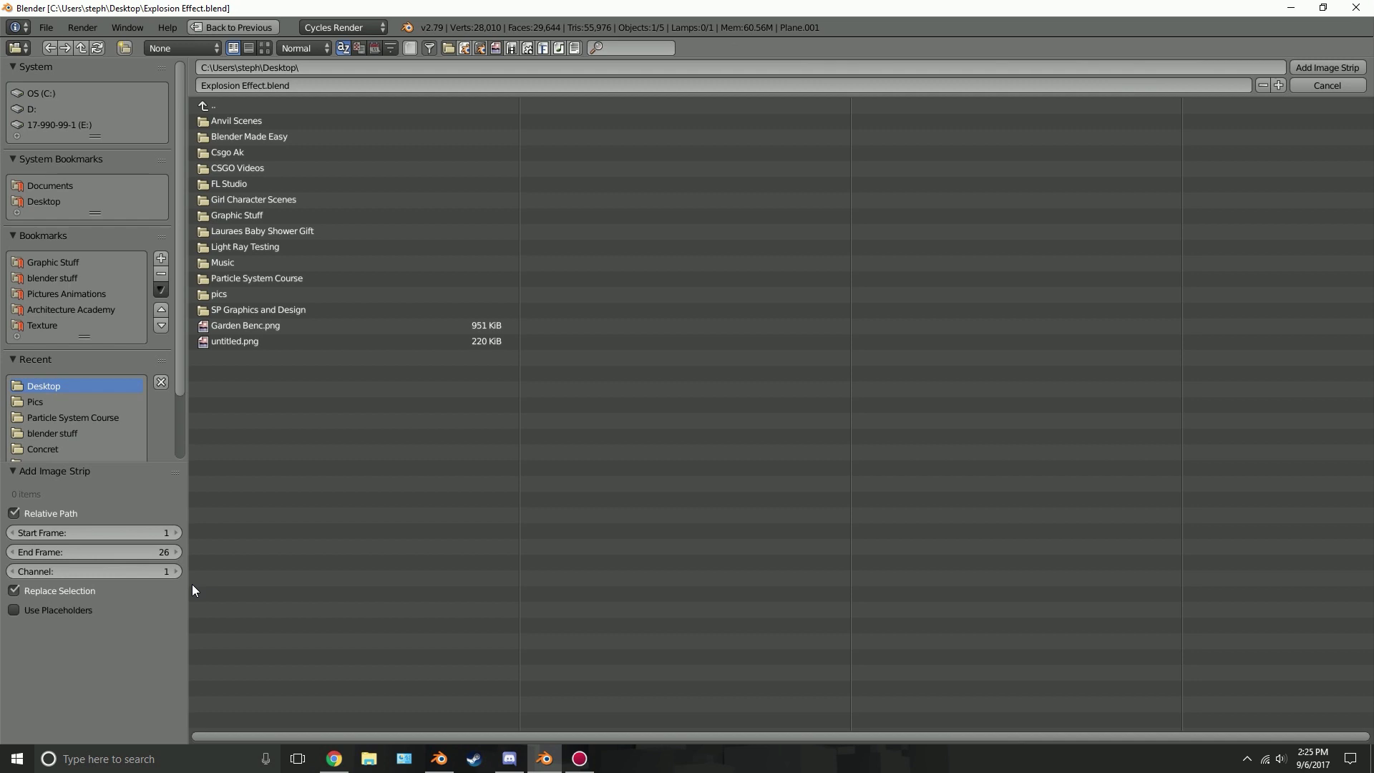
{"action": "left_click", "coordinate": [300, 292]}
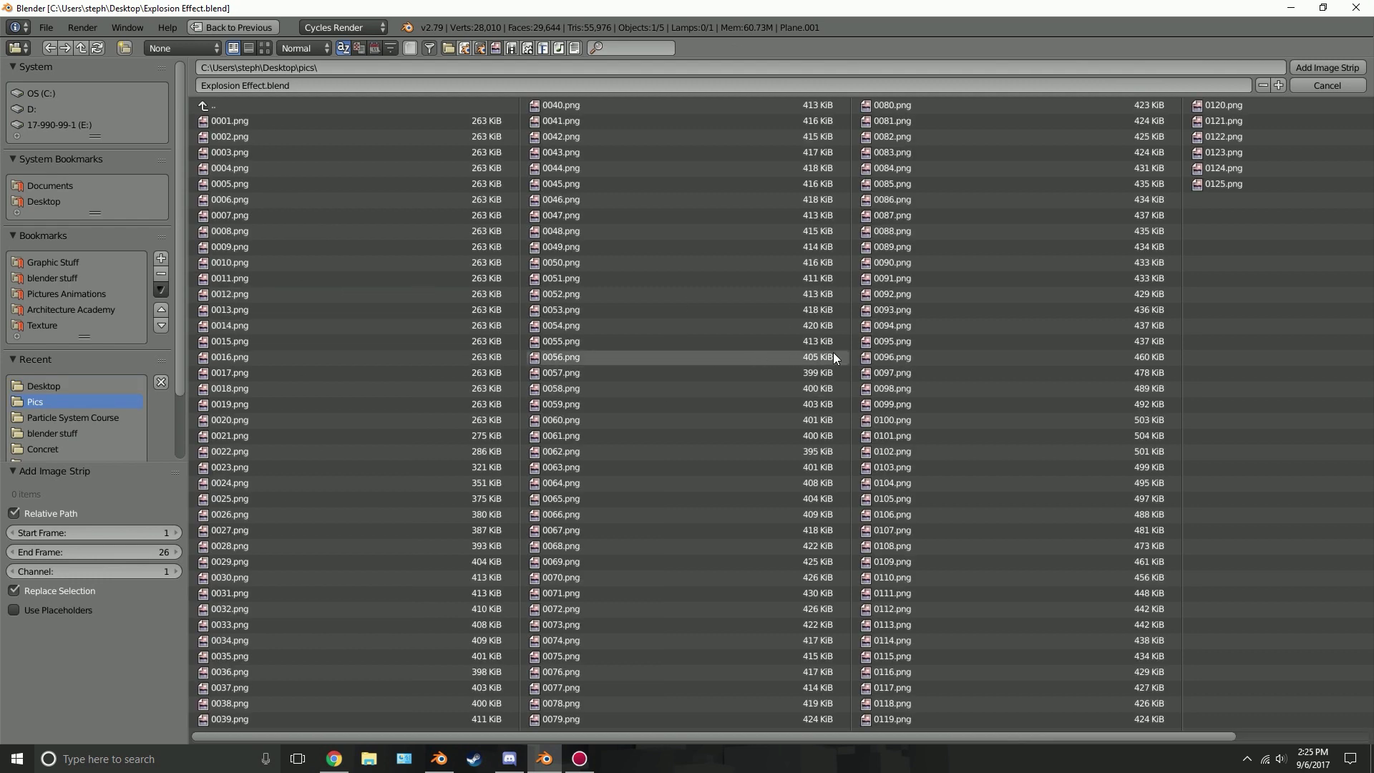
{"action": "key", "text": "a"}
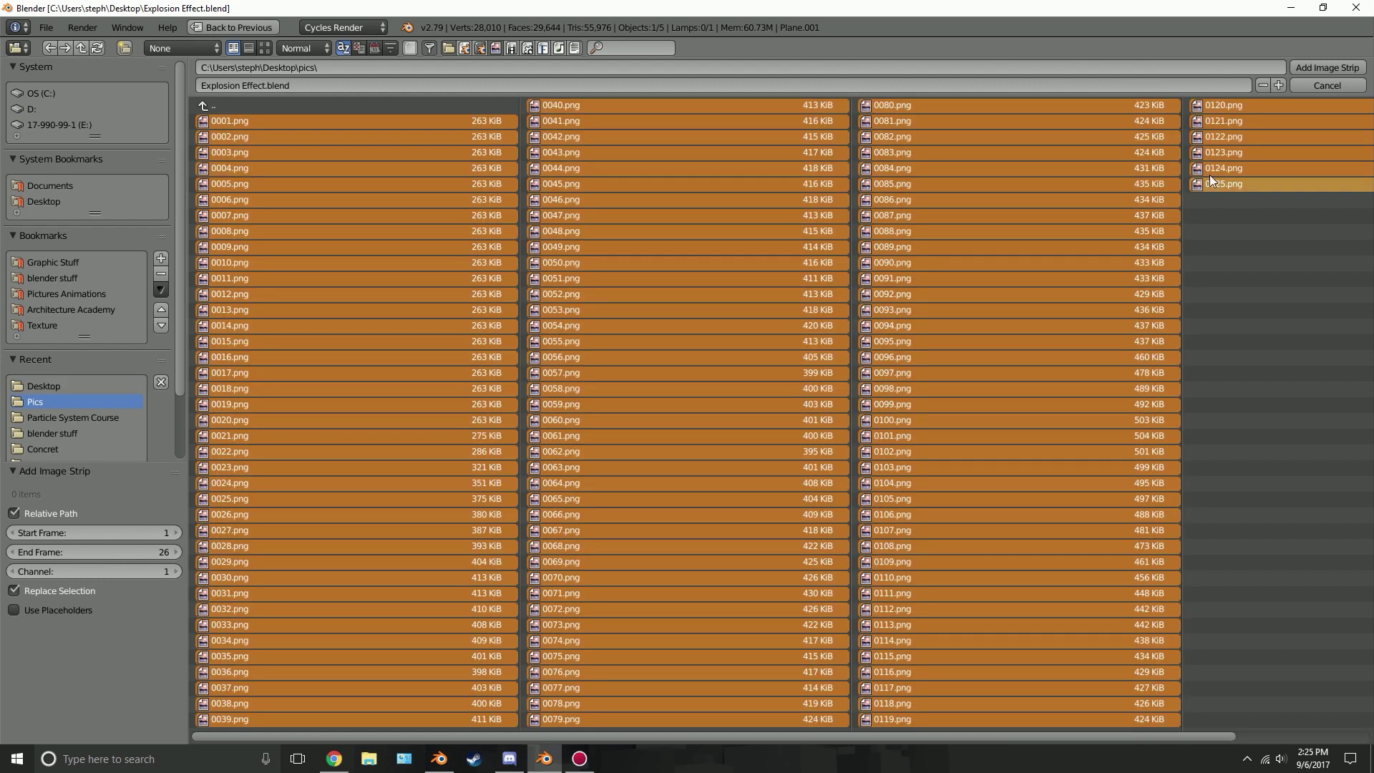
{"action": "left_click", "coordinate": [1304, 66]}
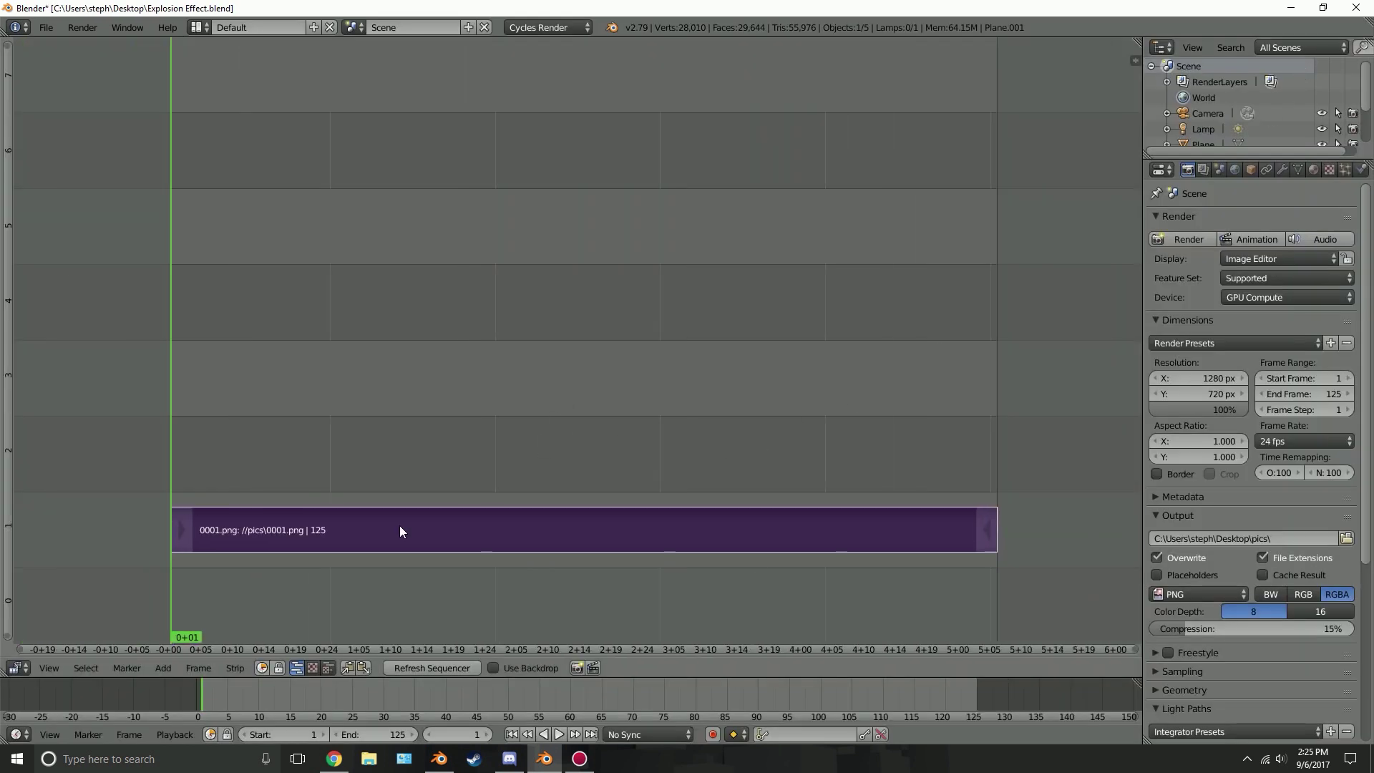
Set the output to FFmpeg video in an MPEG-4 container at High quality, and render the animation.
{"action": "left_click", "coordinate": [1192, 593]}
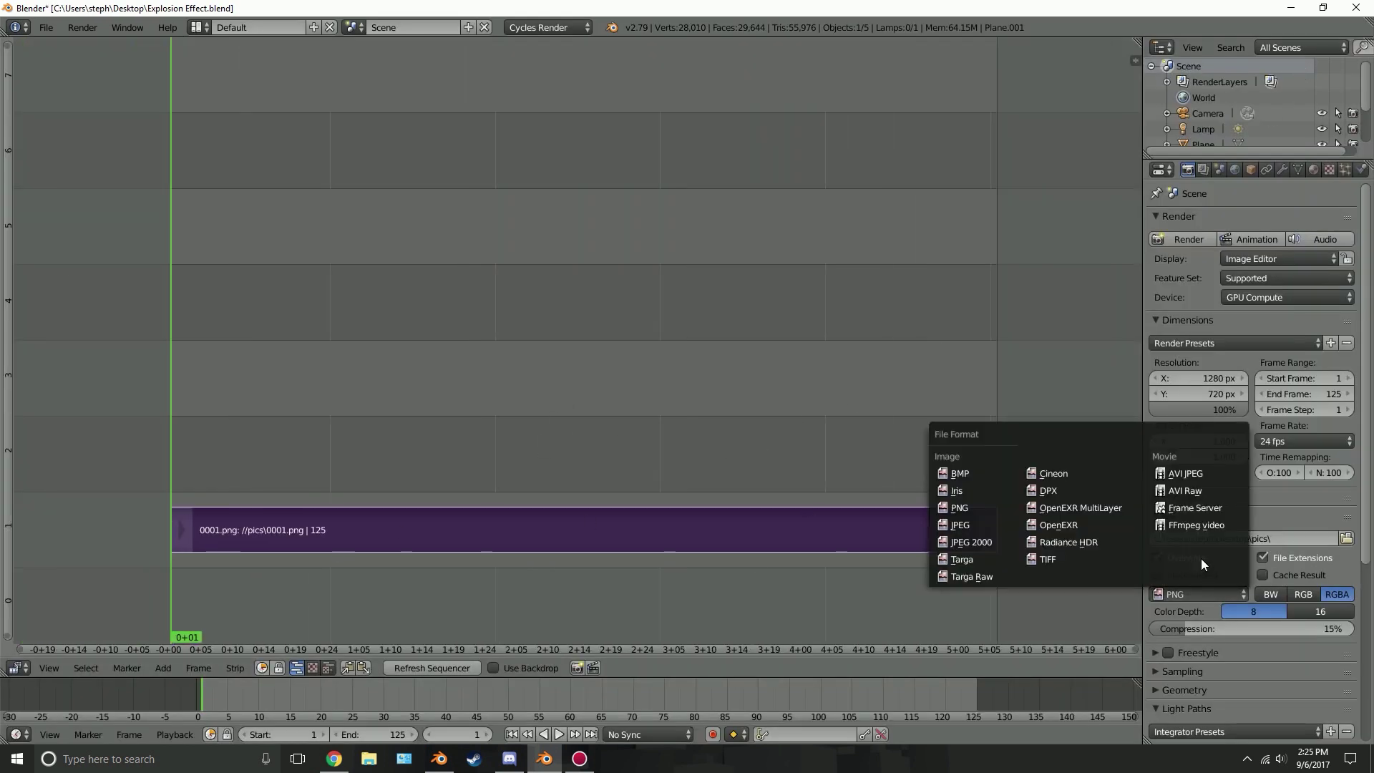
{"action": "left_click", "coordinate": [1176, 525]}
{"action": "scroll", "coordinate": [1192, 584], "scroll_direction": "down", "scroll_amount": 1}
{"action": "left_click", "coordinate": [1211, 631]}
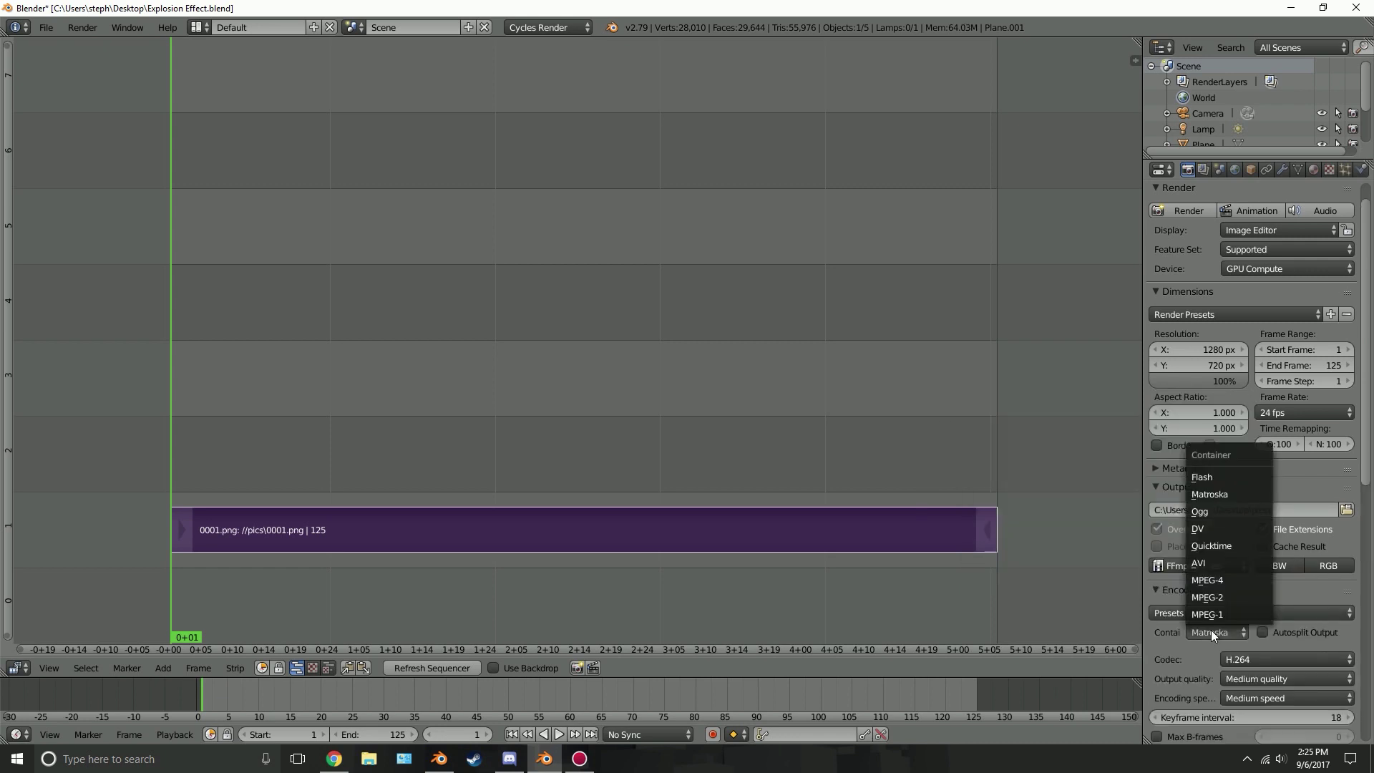
{"action": "left_click", "coordinate": [1224, 576]}
{"action": "scroll", "coordinate": [1205, 598], "scroll_direction": "down", "scroll_amount": 2}
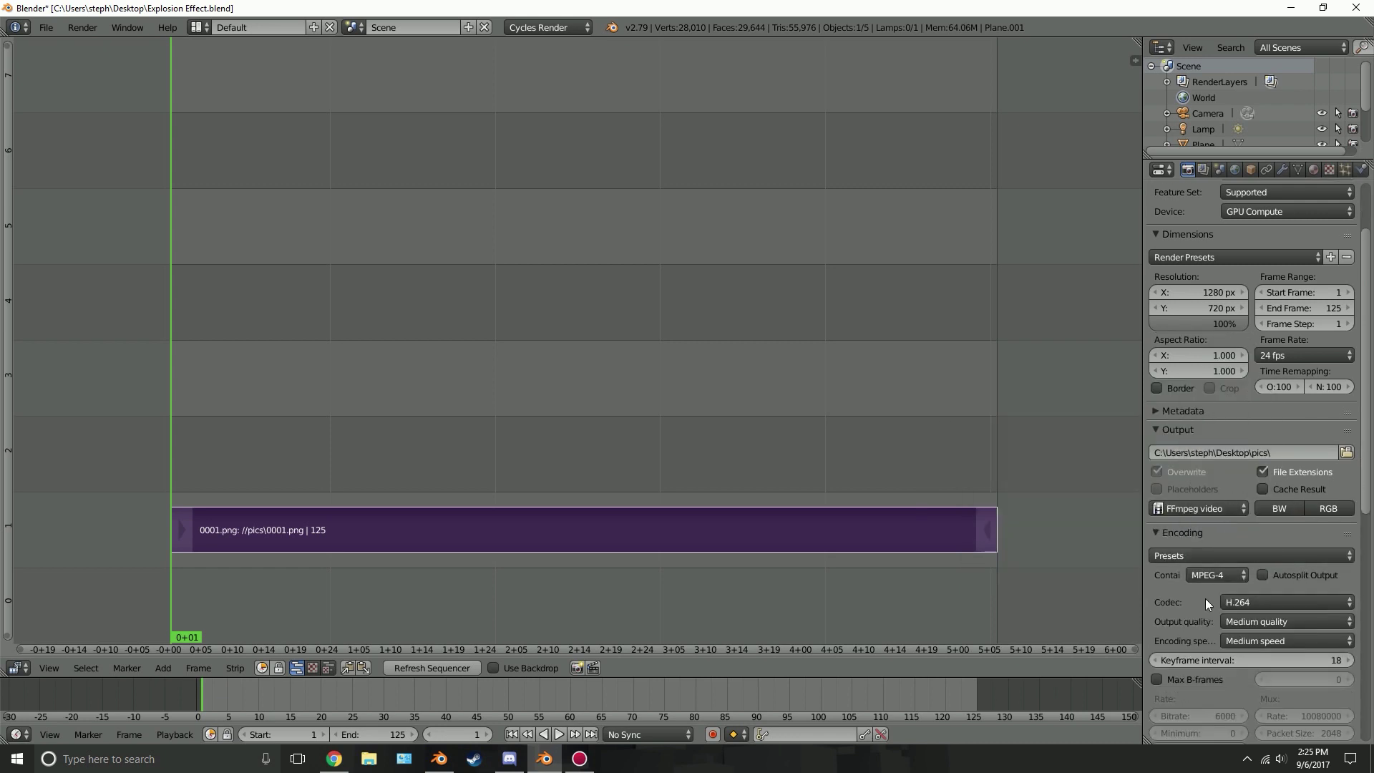
{"action": "left_click", "coordinate": [1254, 623]}
{"action": "left_click", "coordinate": [1224, 550]}
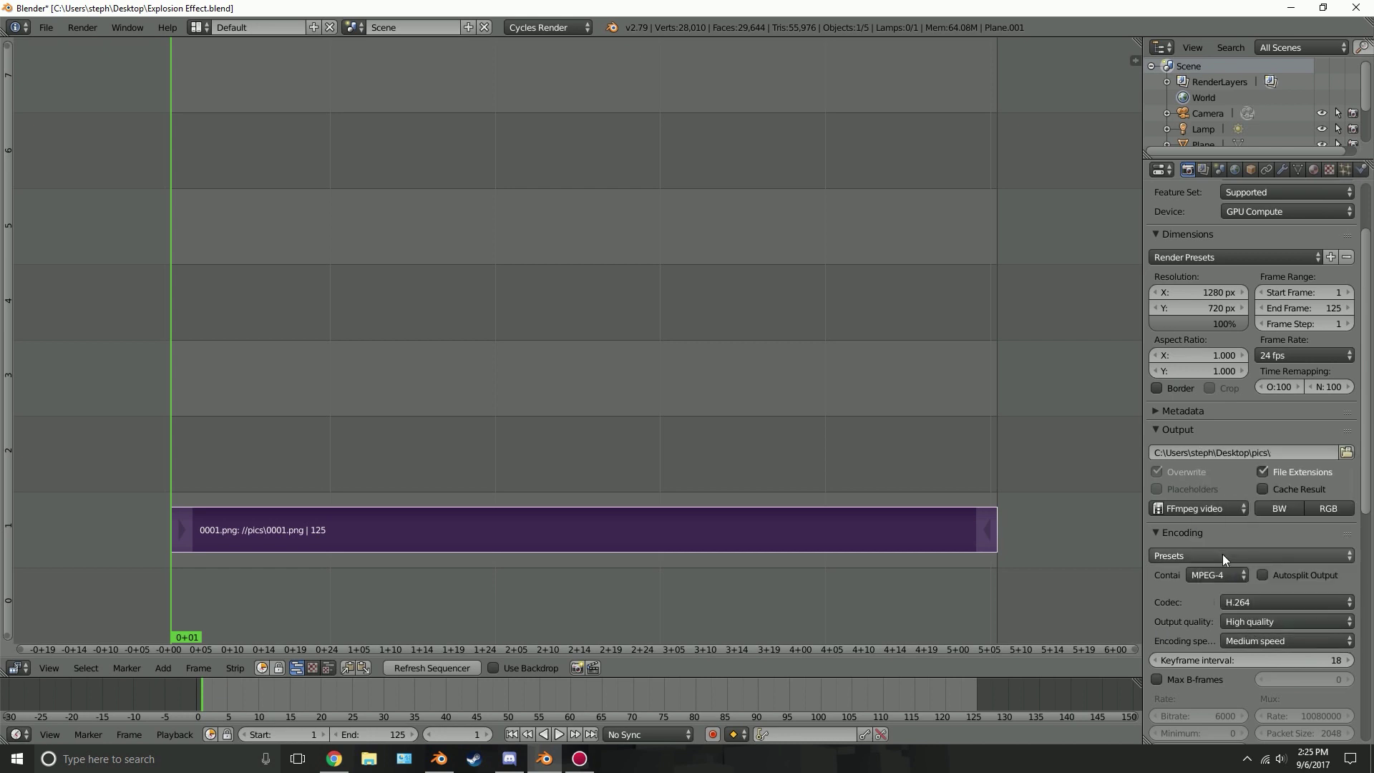
{"action": "scroll", "coordinate": [1279, 577], "scroll_direction": "up", "scroll_amount": 3}
{"action": "left_click", "coordinate": [1245, 241]}
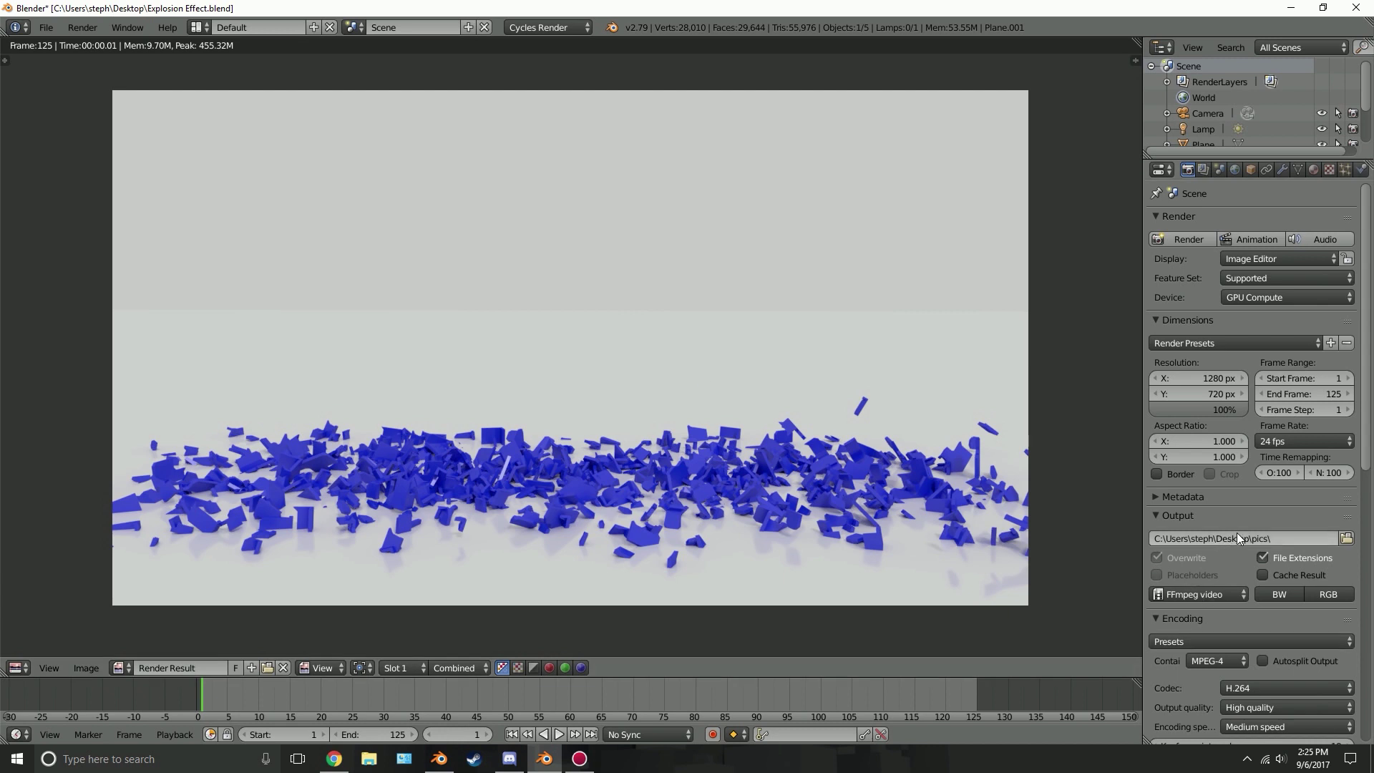
{"action": "left_click", "coordinate": [83, 27]}
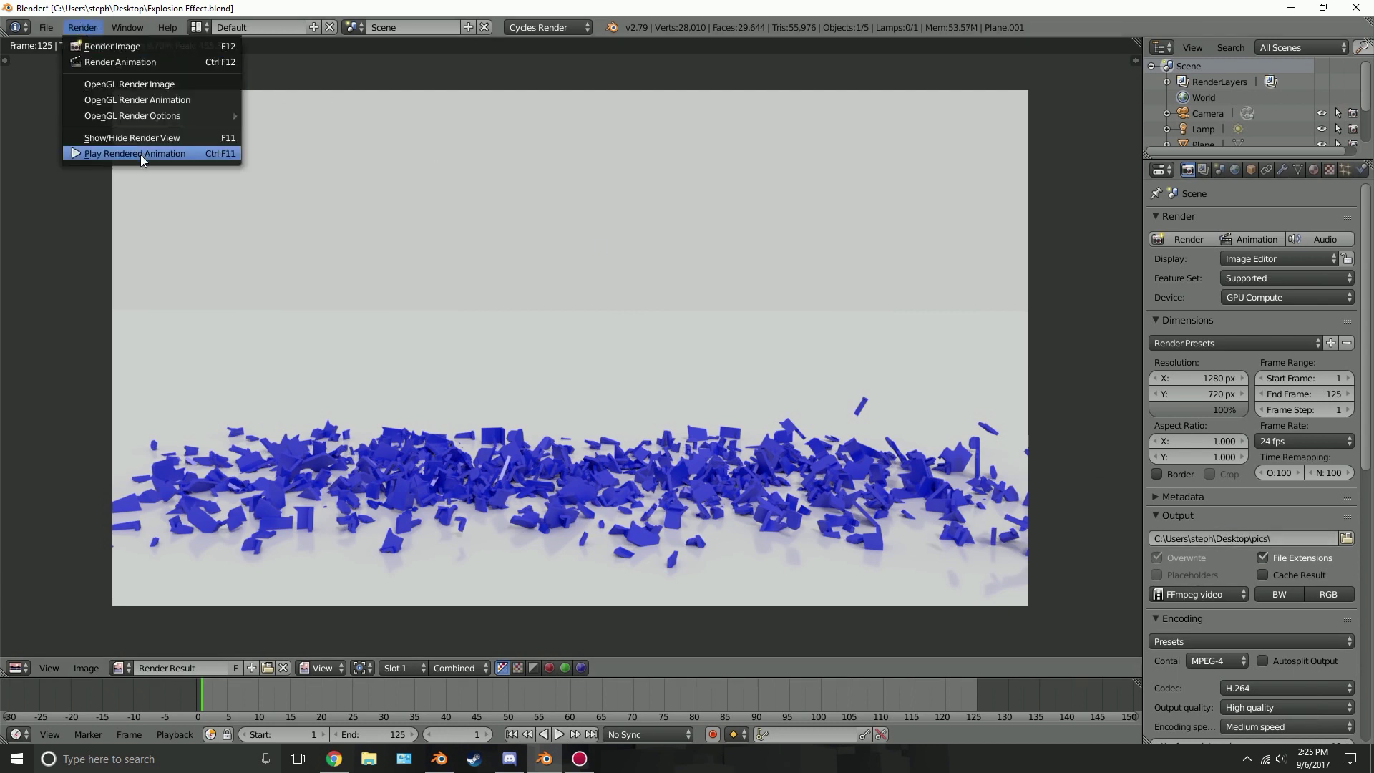
{"action": "left_click", "coordinate": [140, 154]}
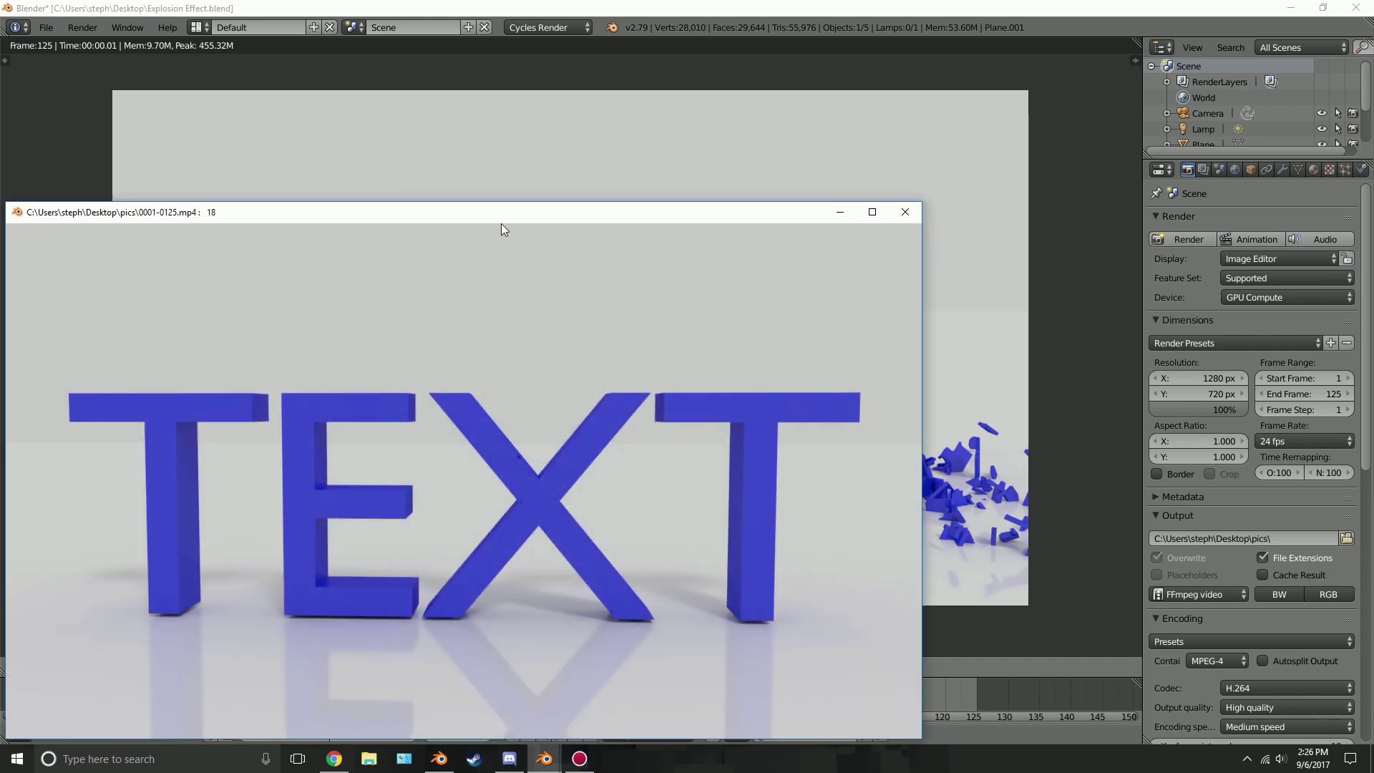
{"action": "left_click_drag", "start_coordinate": [501, 229], "coordinate": [673, 137]}
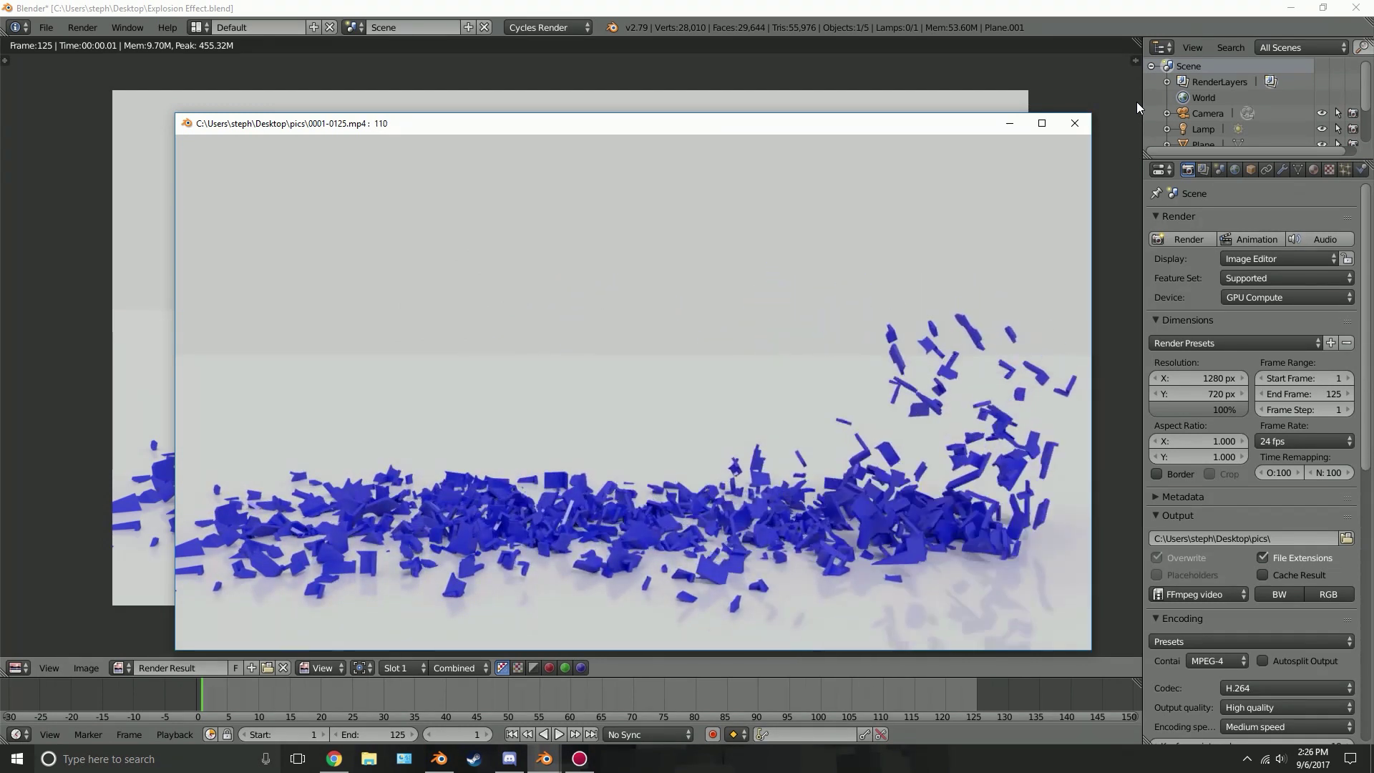
{"action": "left_click", "coordinate": [1076, 124]}
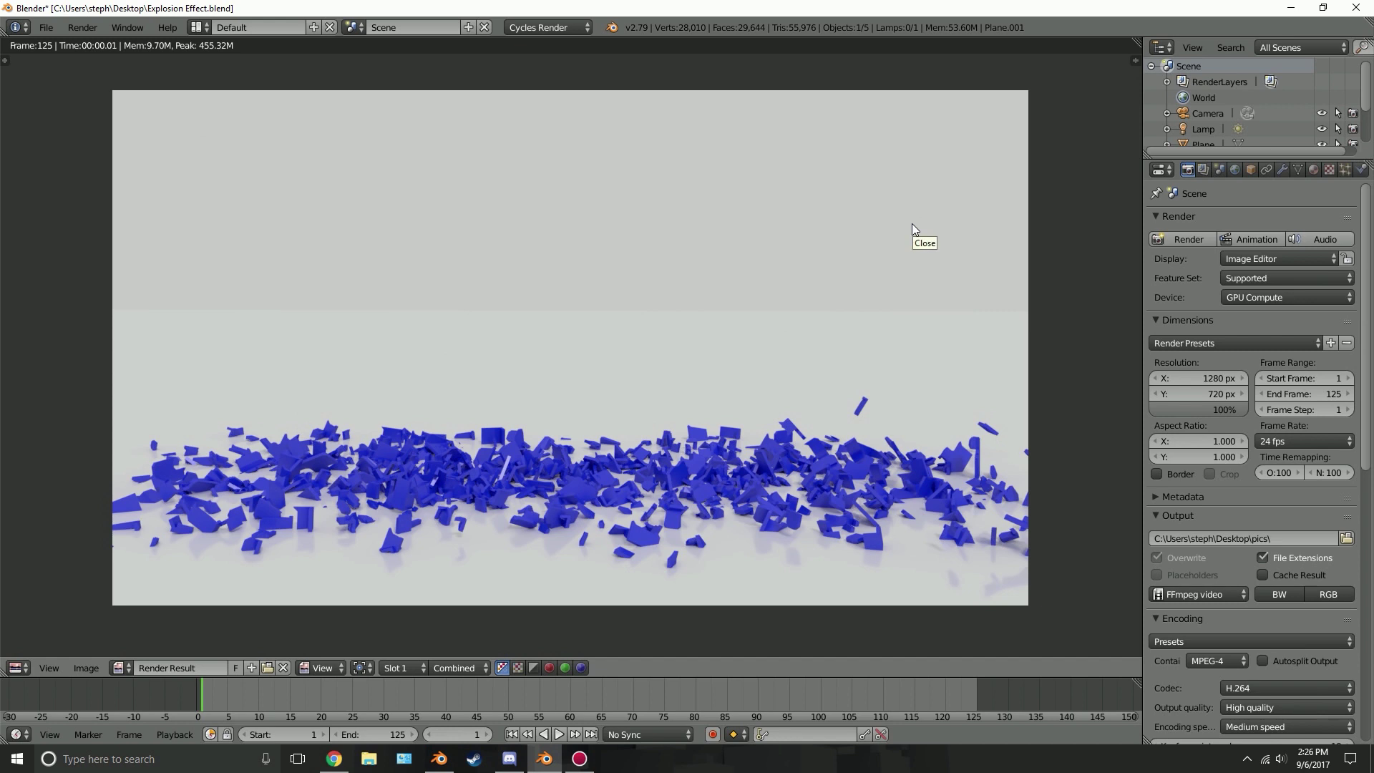